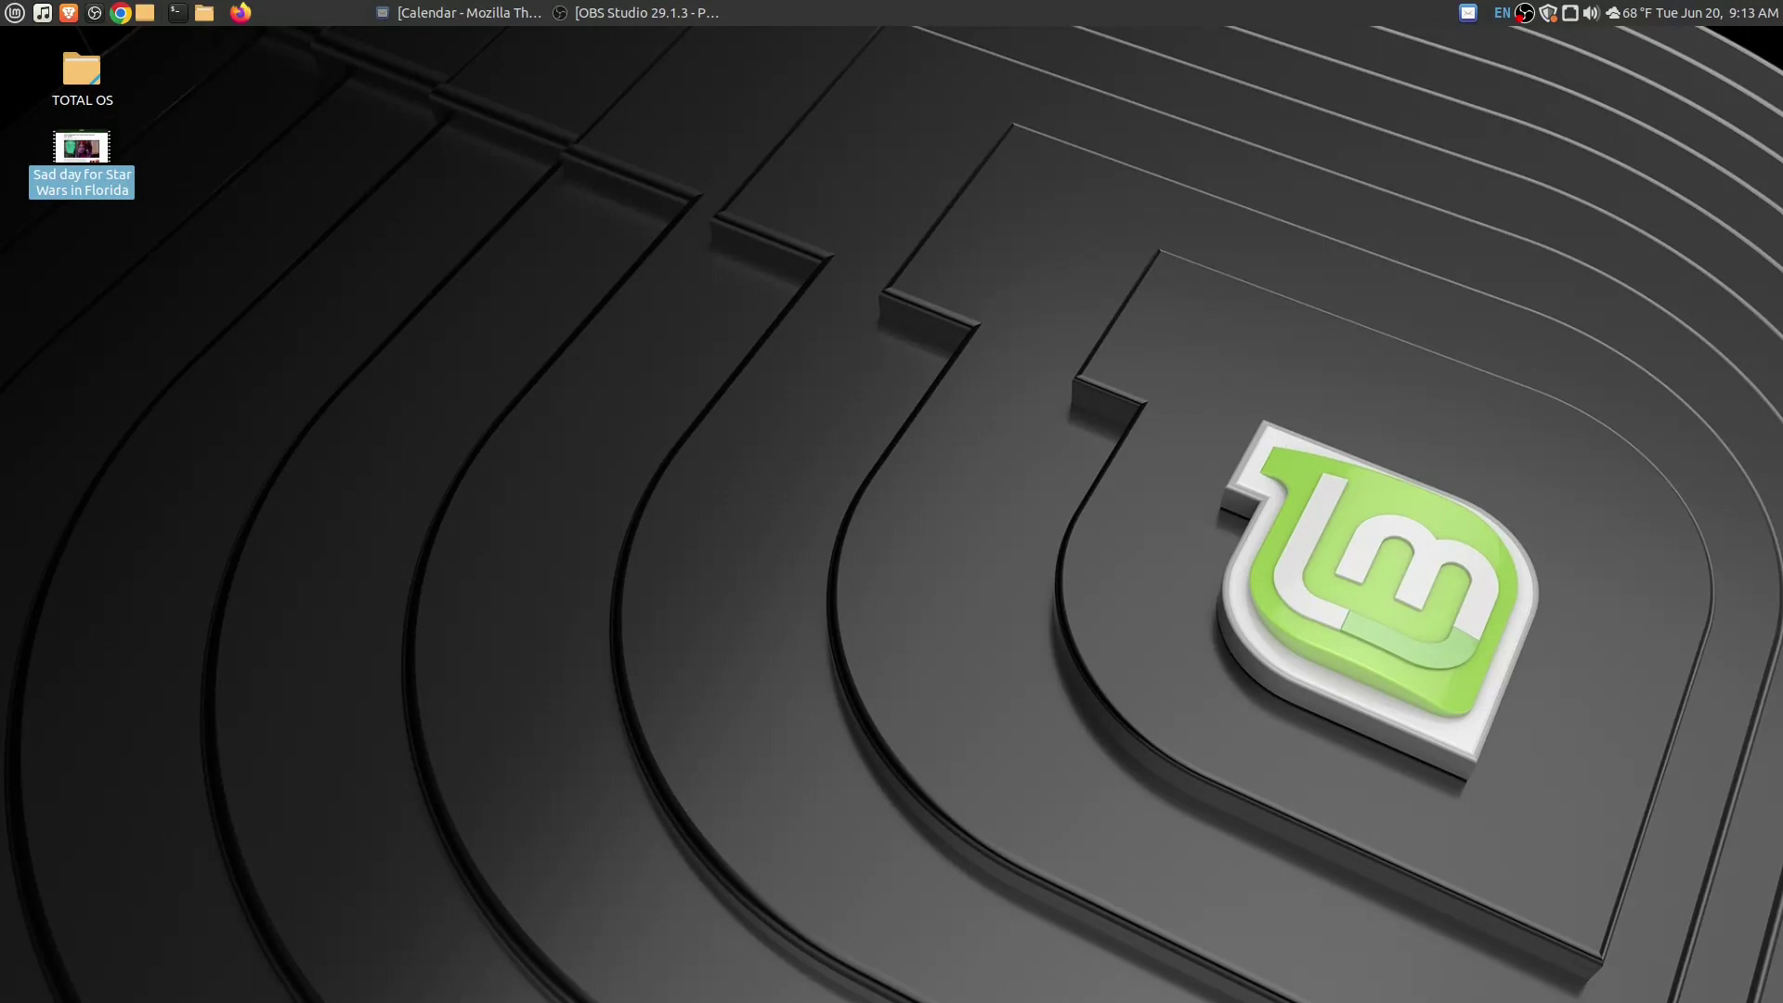
- Look through the desktop's theme, background, font and interface settings in Appearance Preferences, including the available wallpapers, and close them
right_click(766, 168)
click(880, 402)
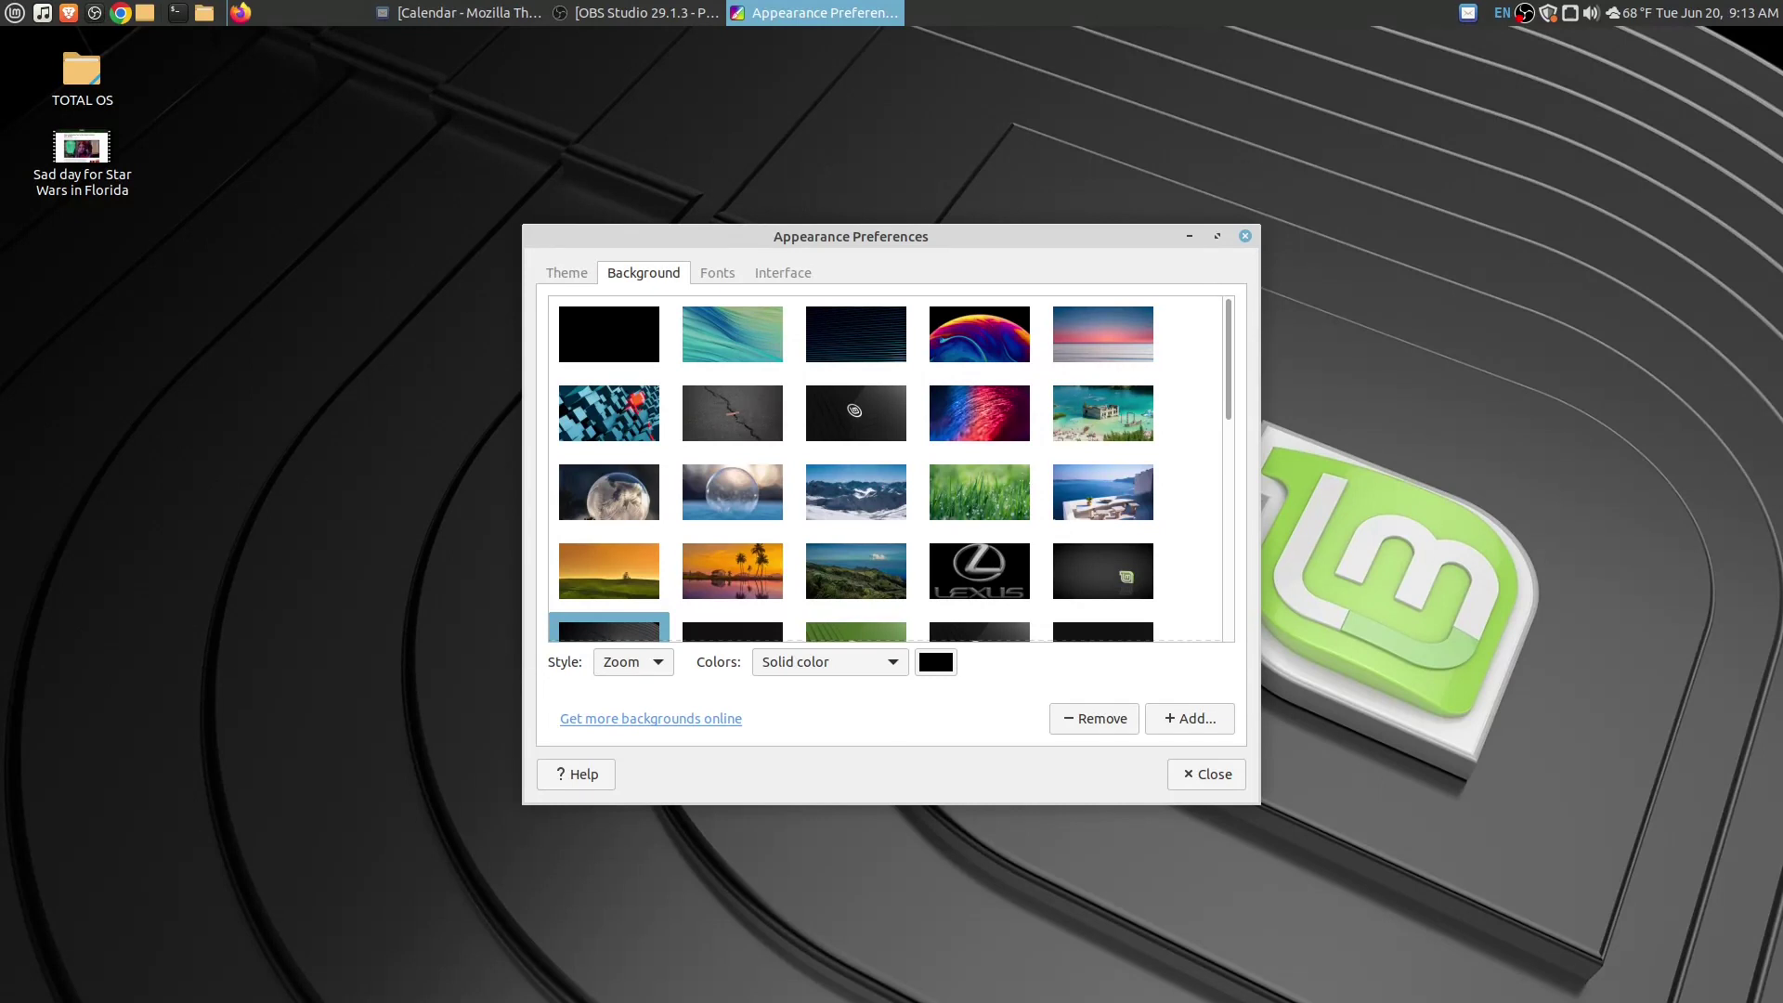
click(566, 273)
click(644, 273)
click(717, 273)
key(Right)
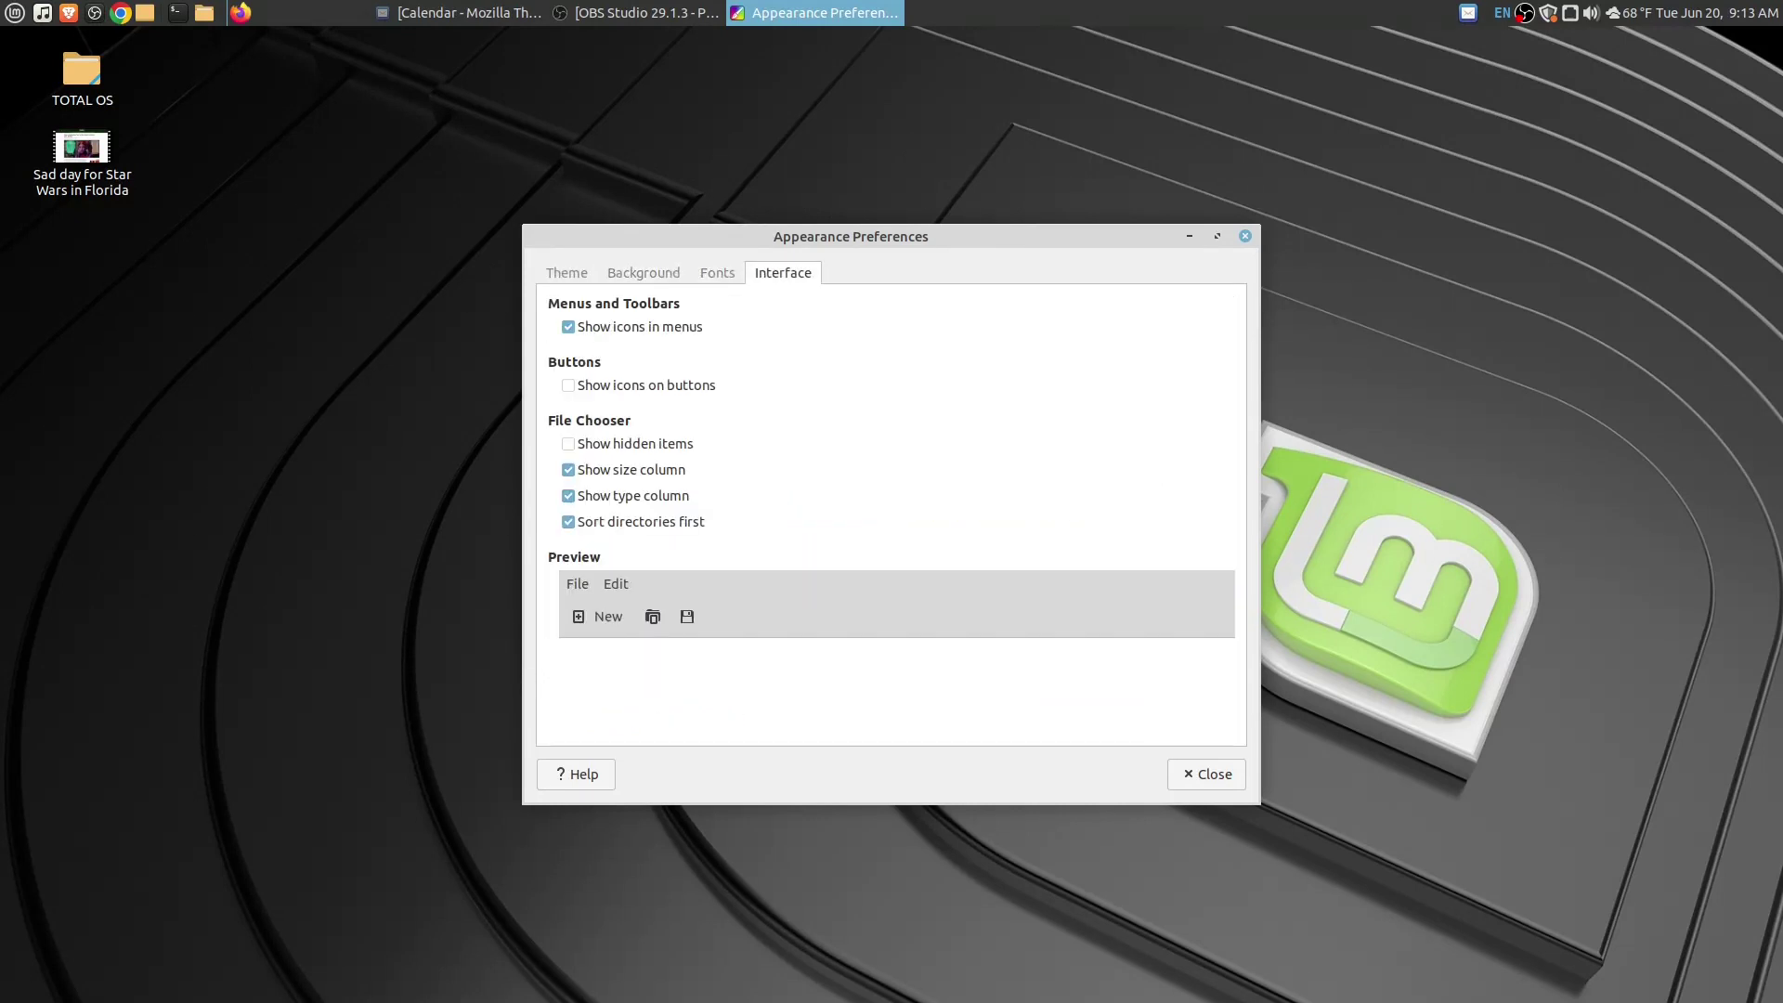
key(Left)
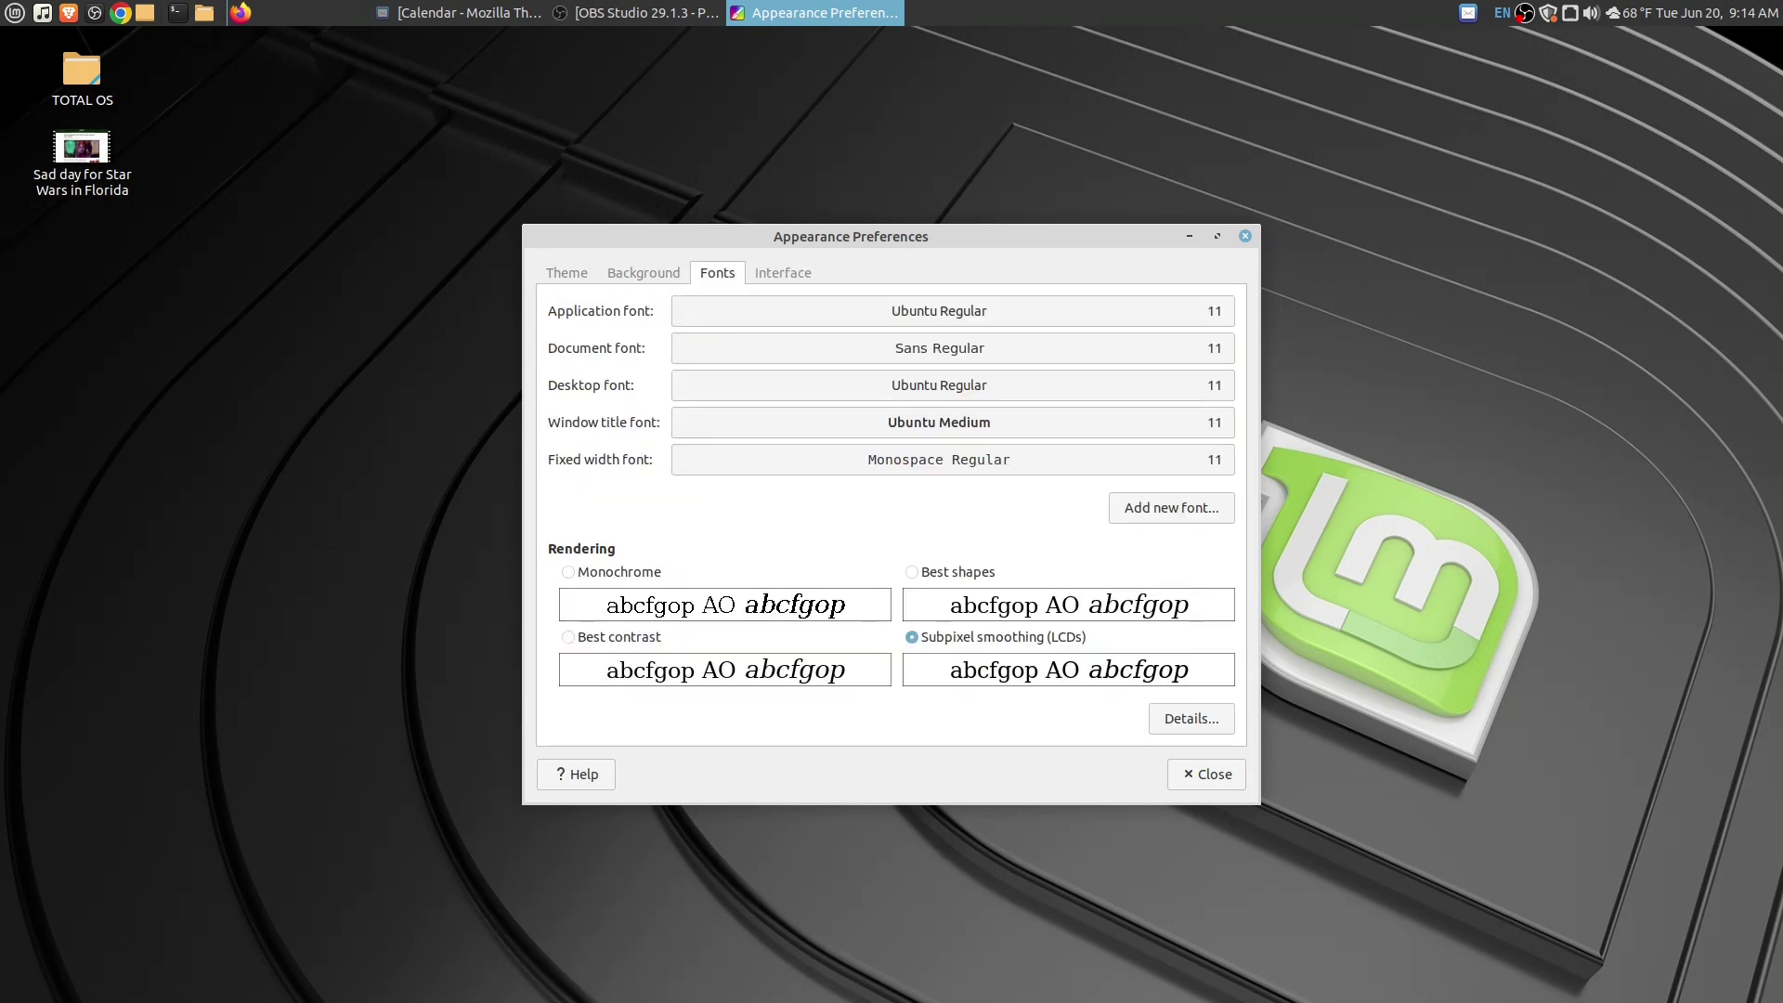
key(Home)
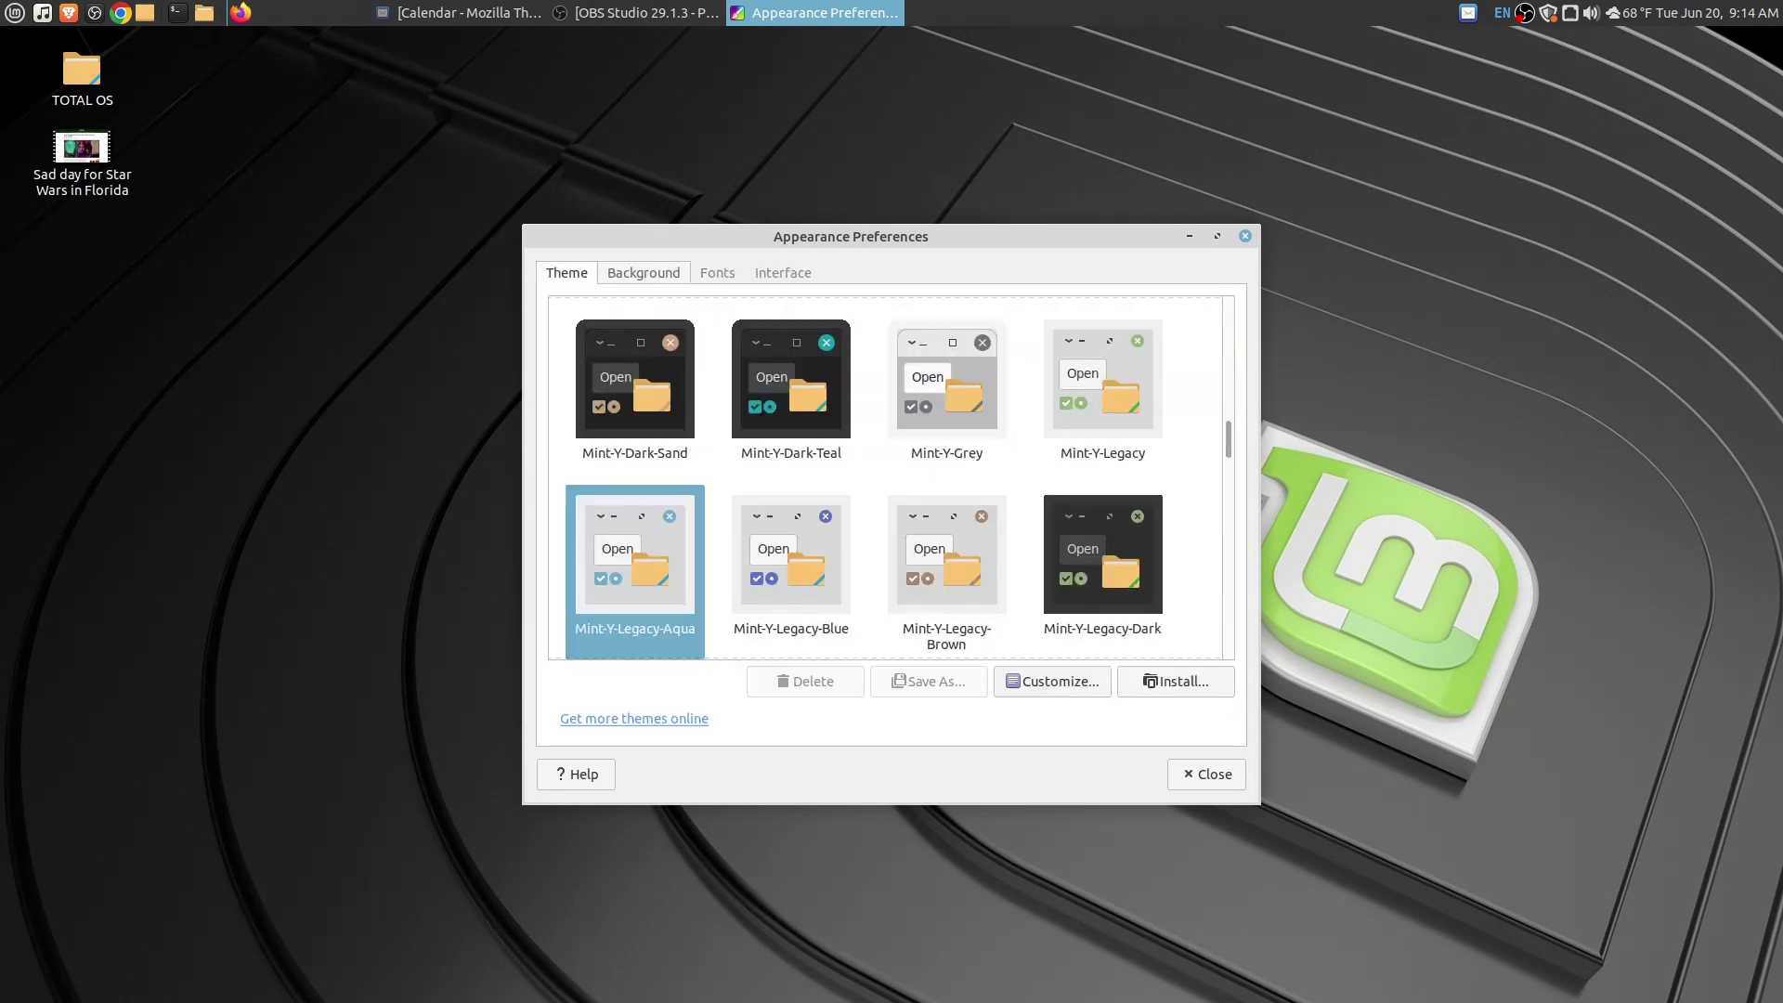
key(Right)
scroll(890, 469, down, 10)
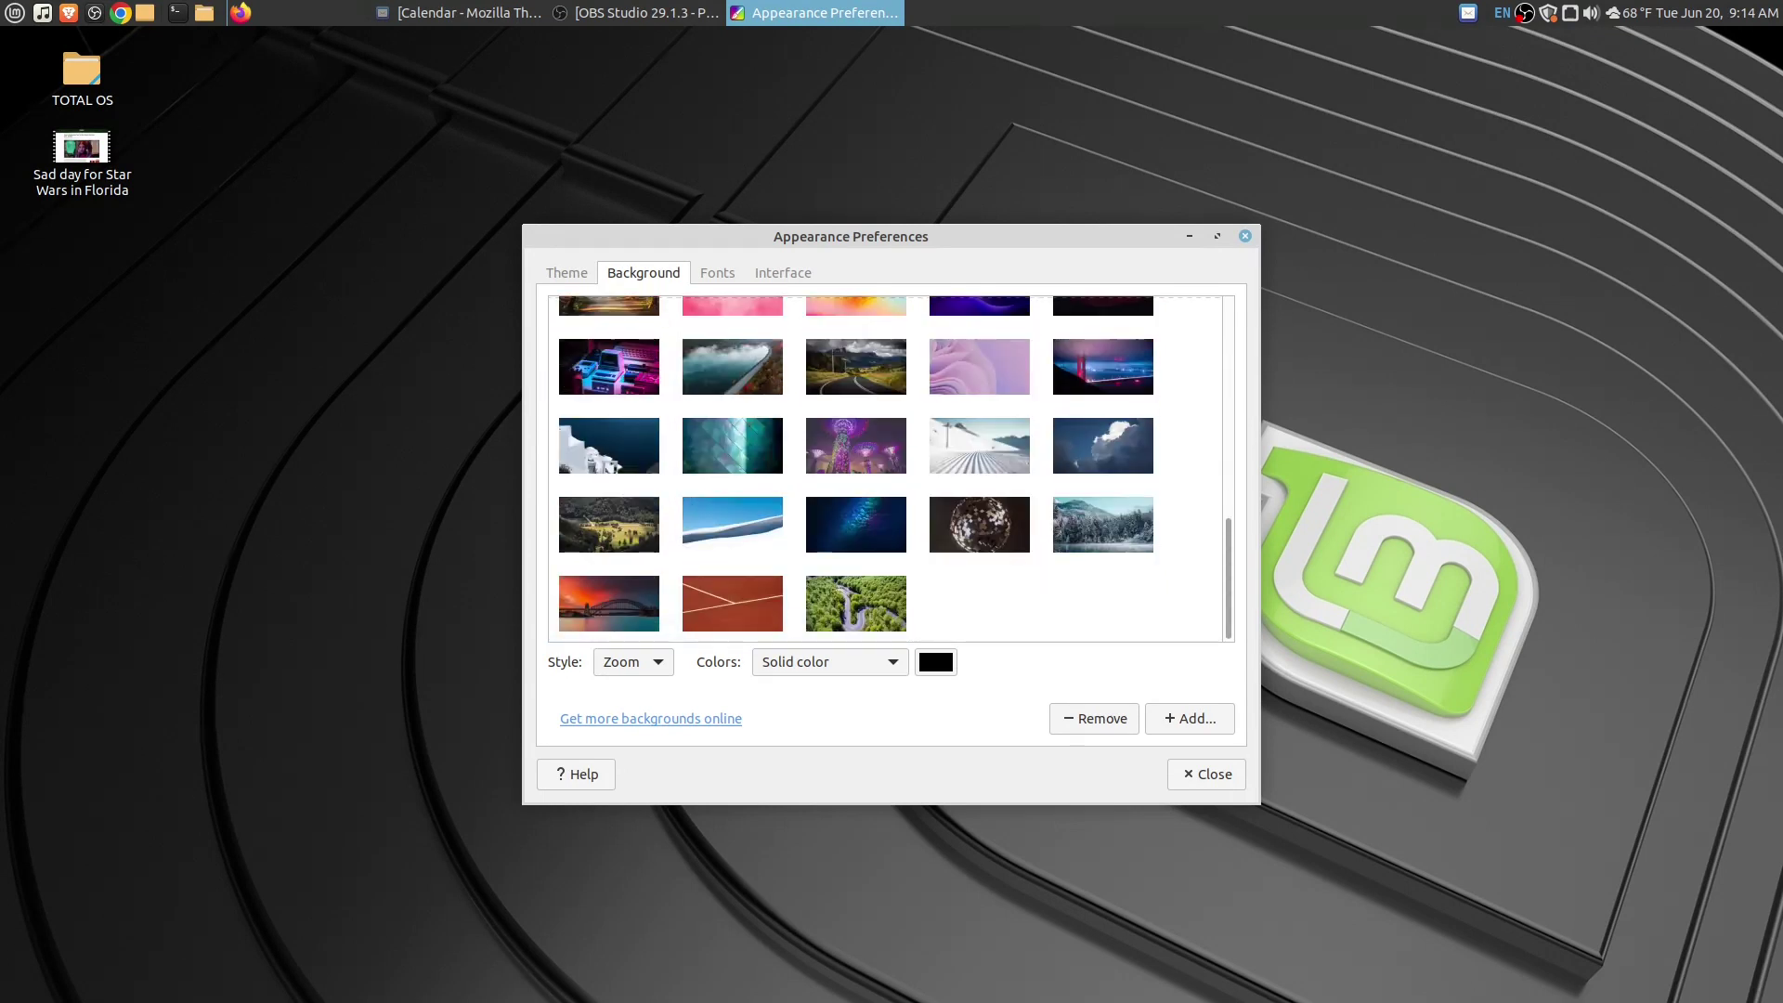
key(Escape)
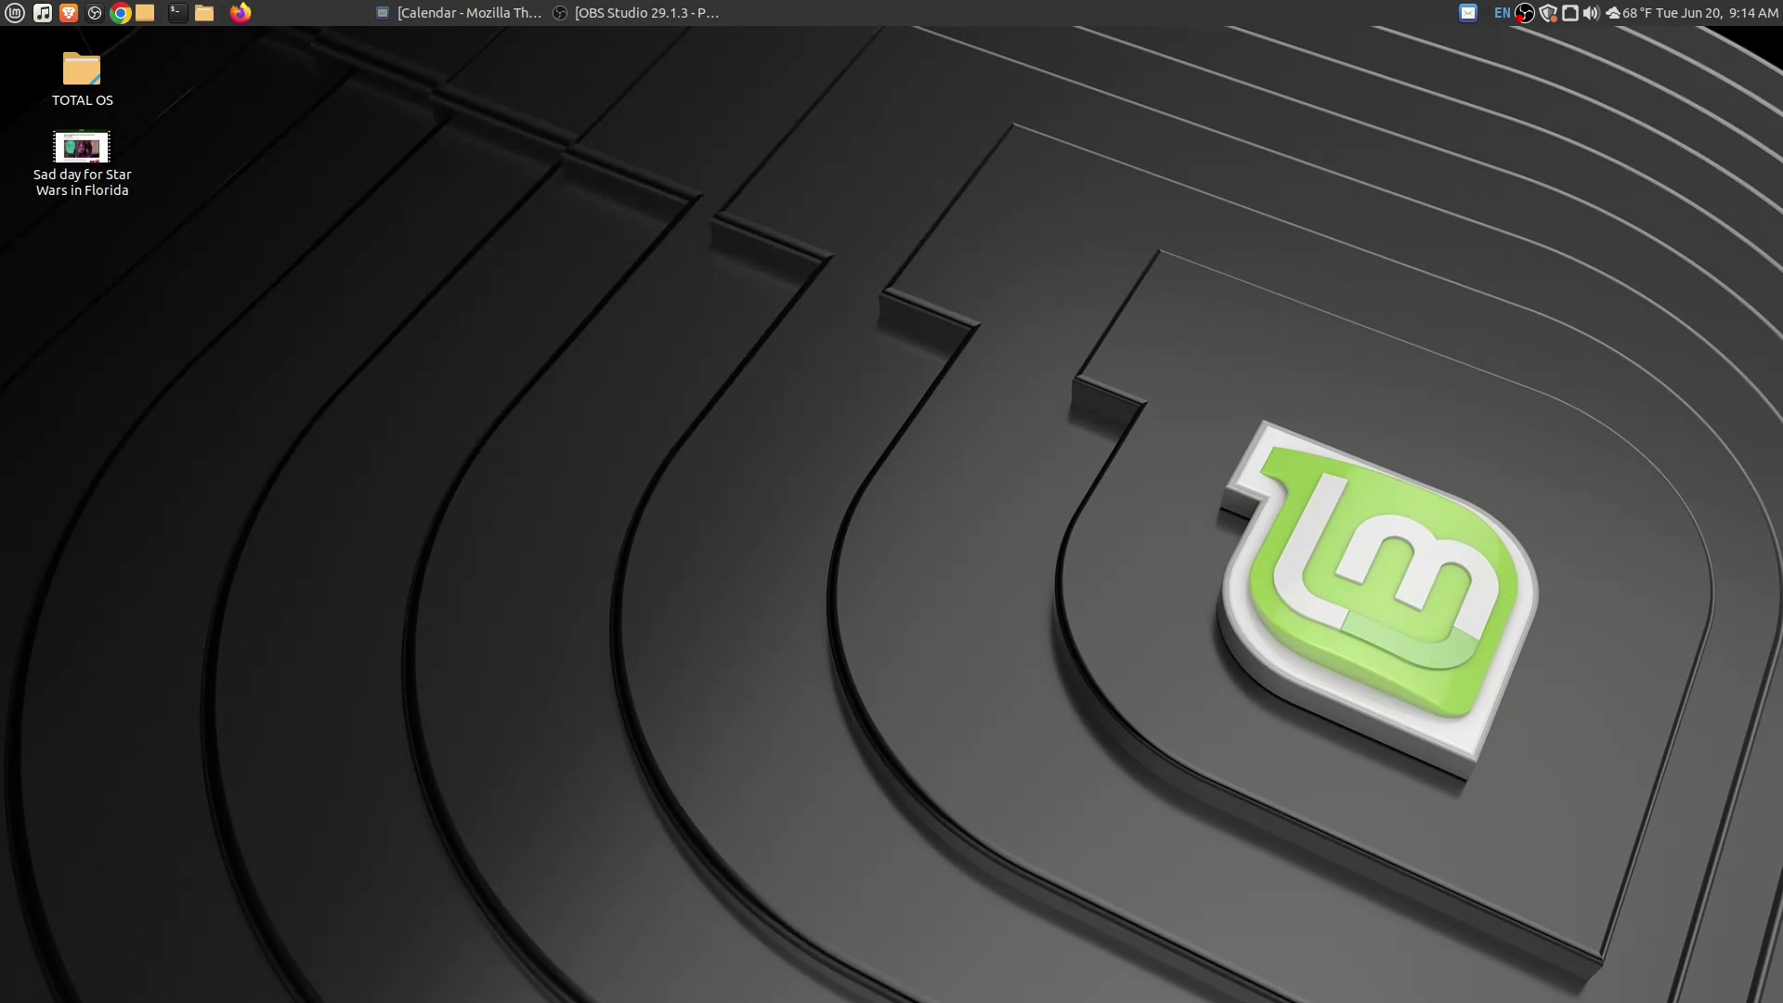
- Browse the items that can be added to the panel, search them for "wea", and close the list without adding anything
right_click(1282, 13)
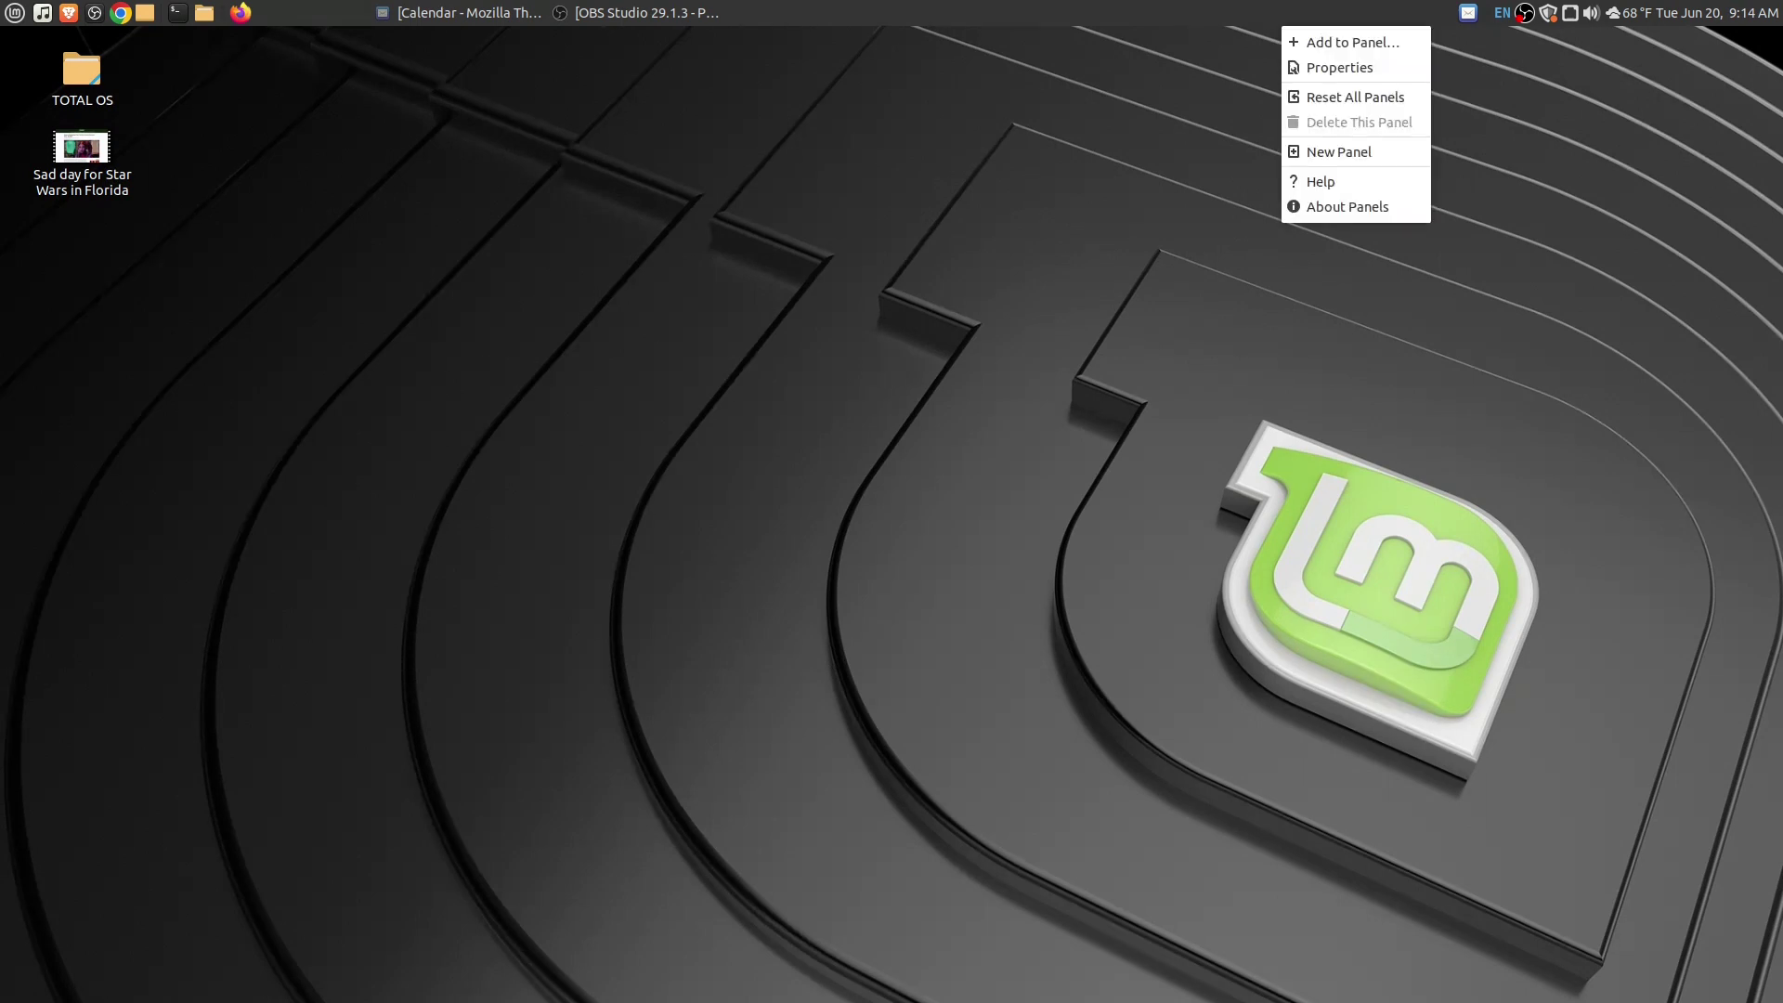
click(1352, 42)
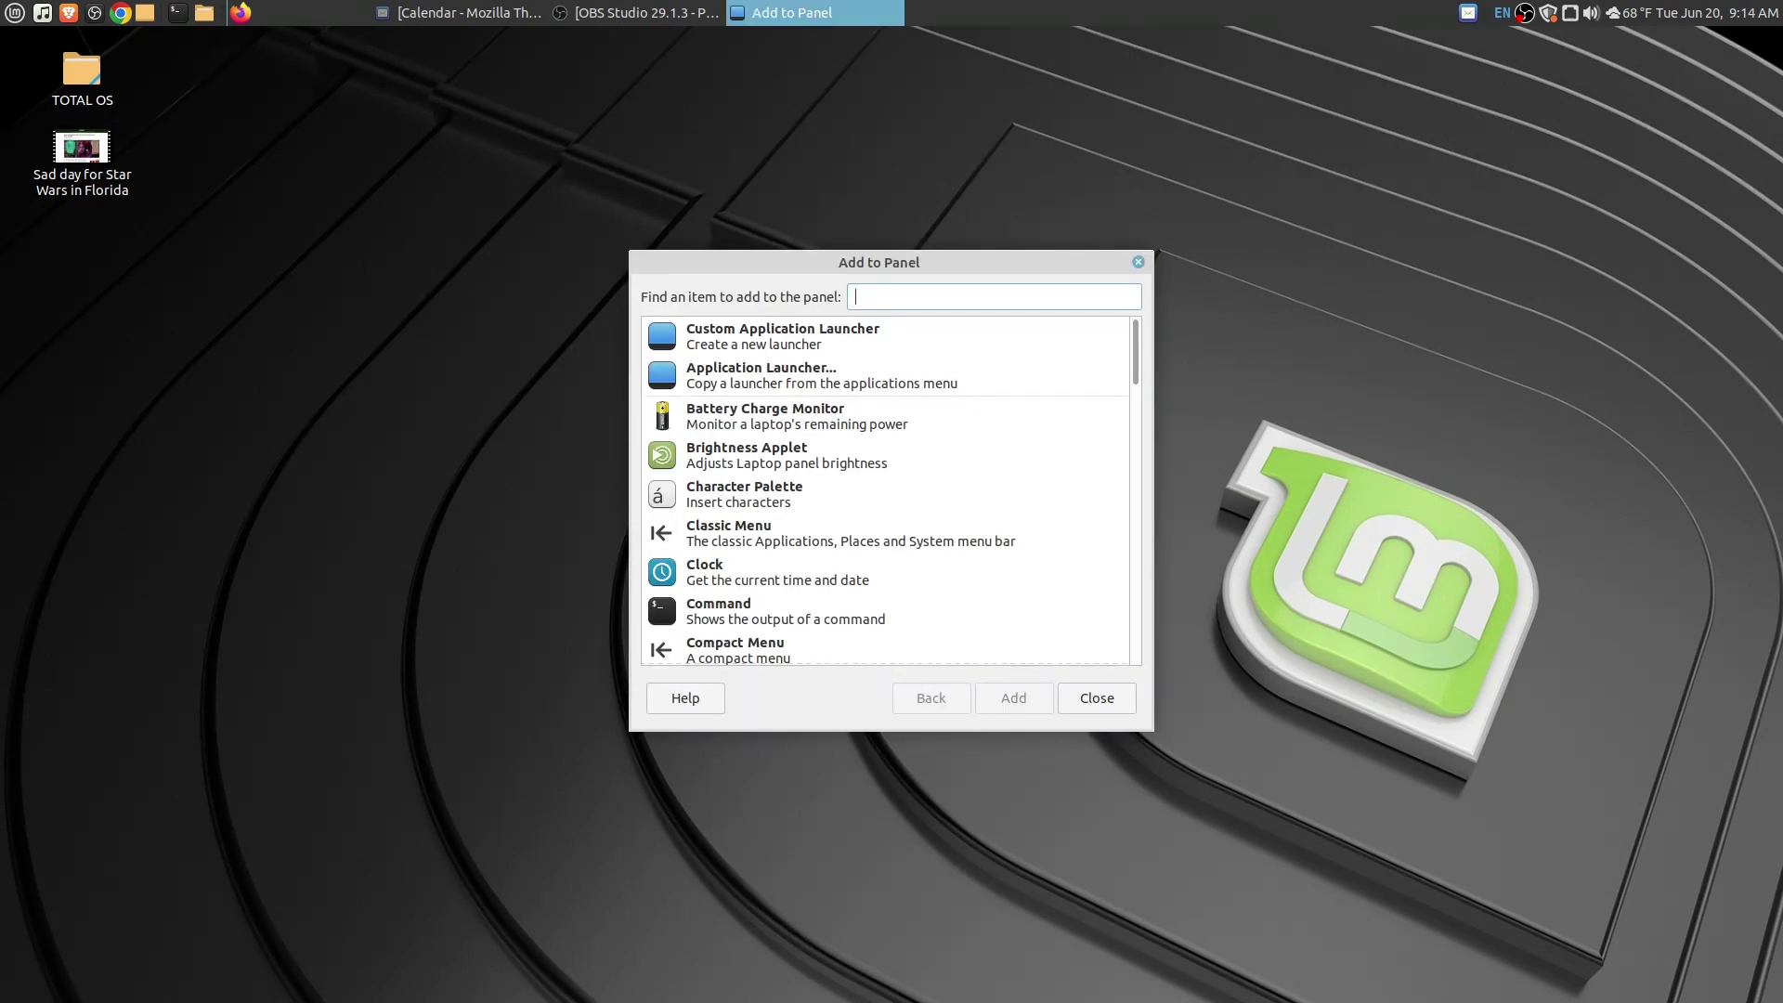
scroll(890, 490, down, 5)
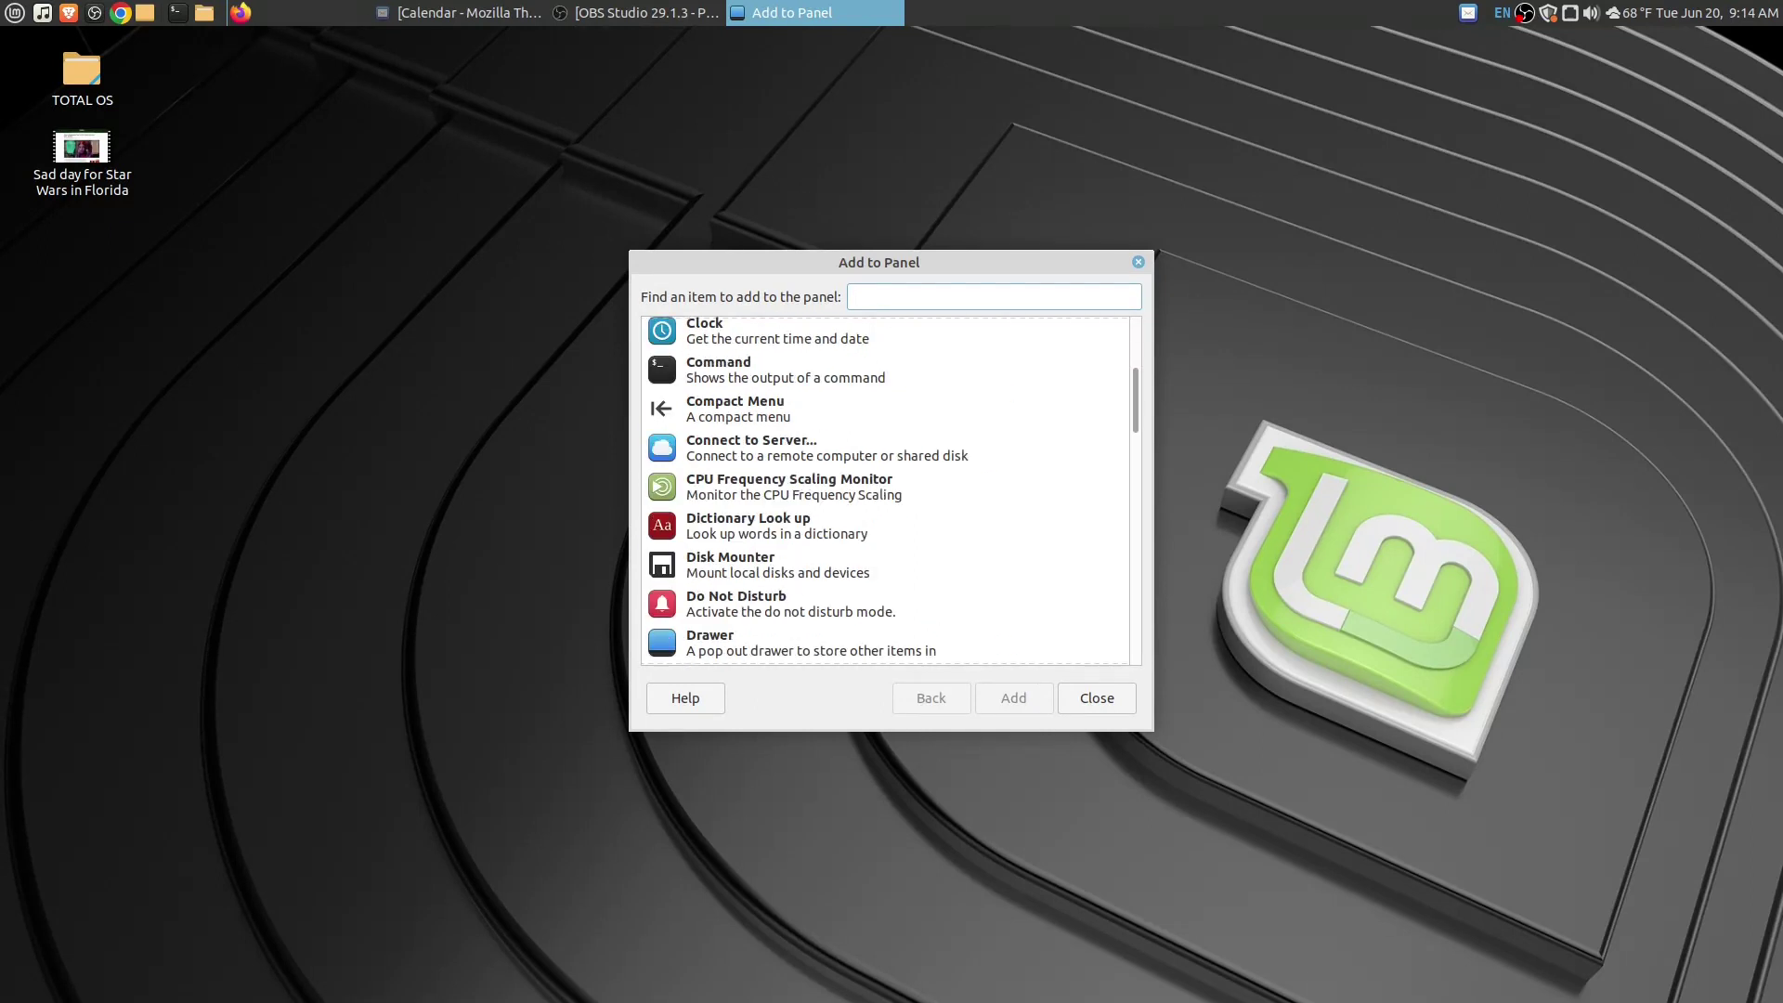
text(wea)
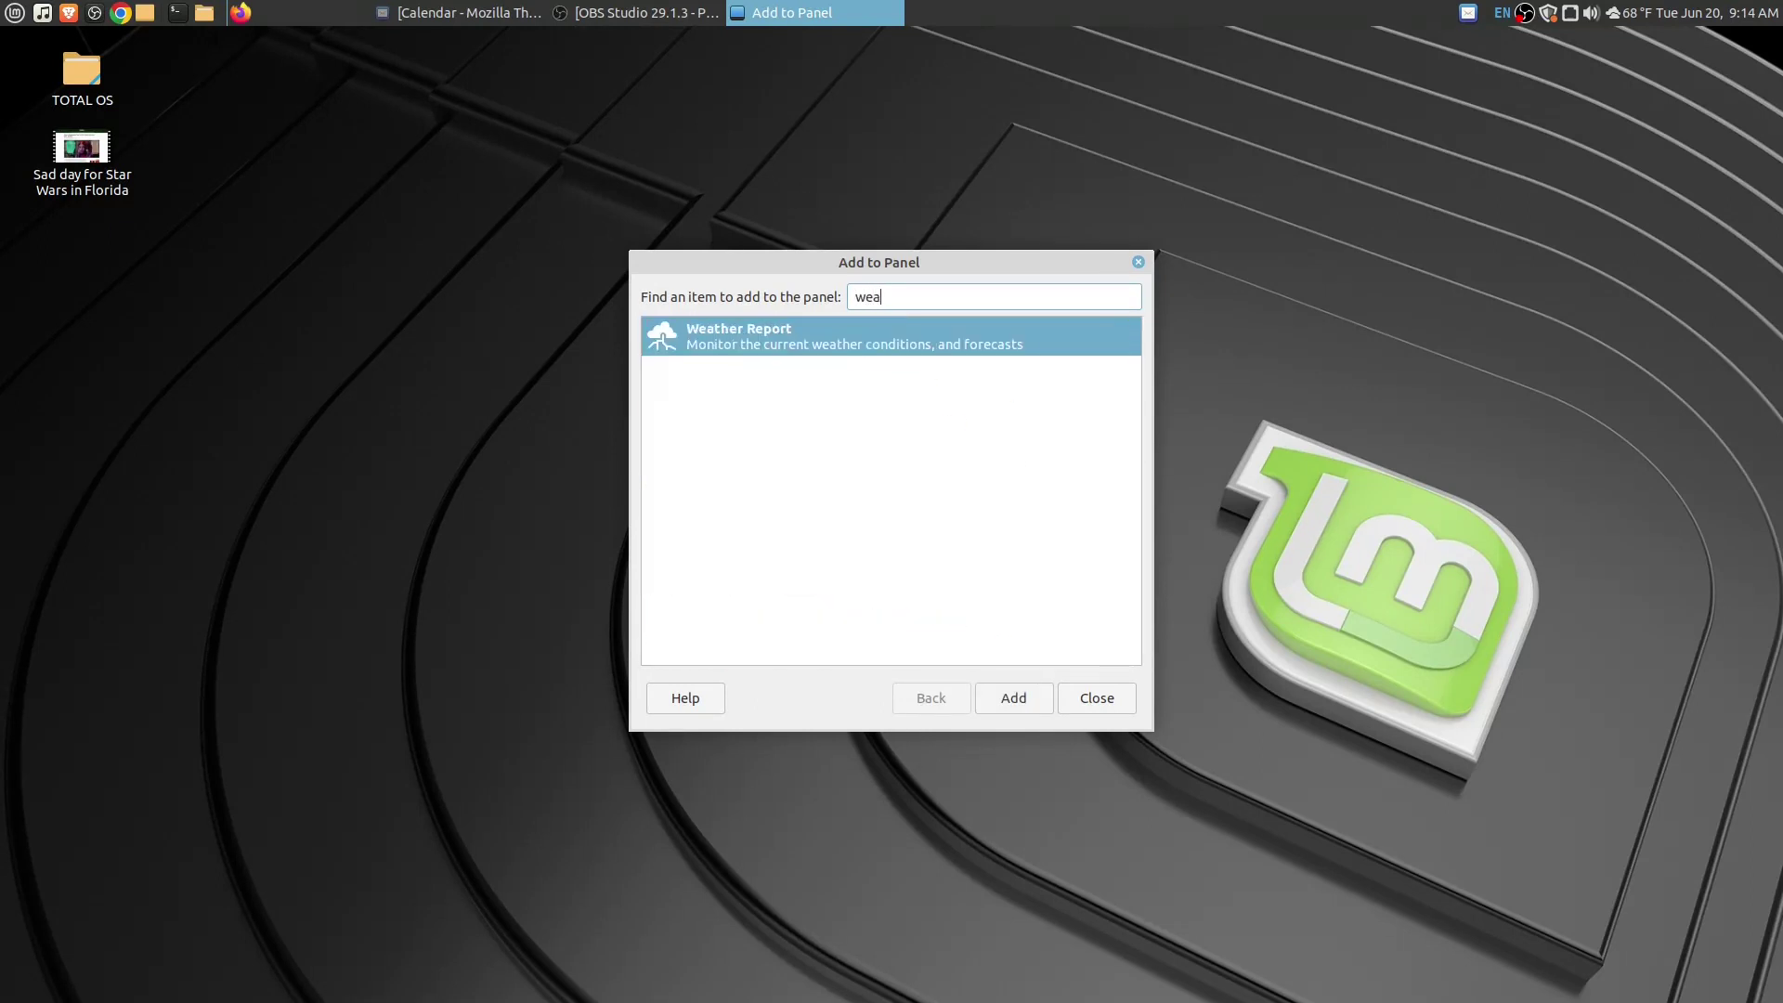
click(1097, 698)
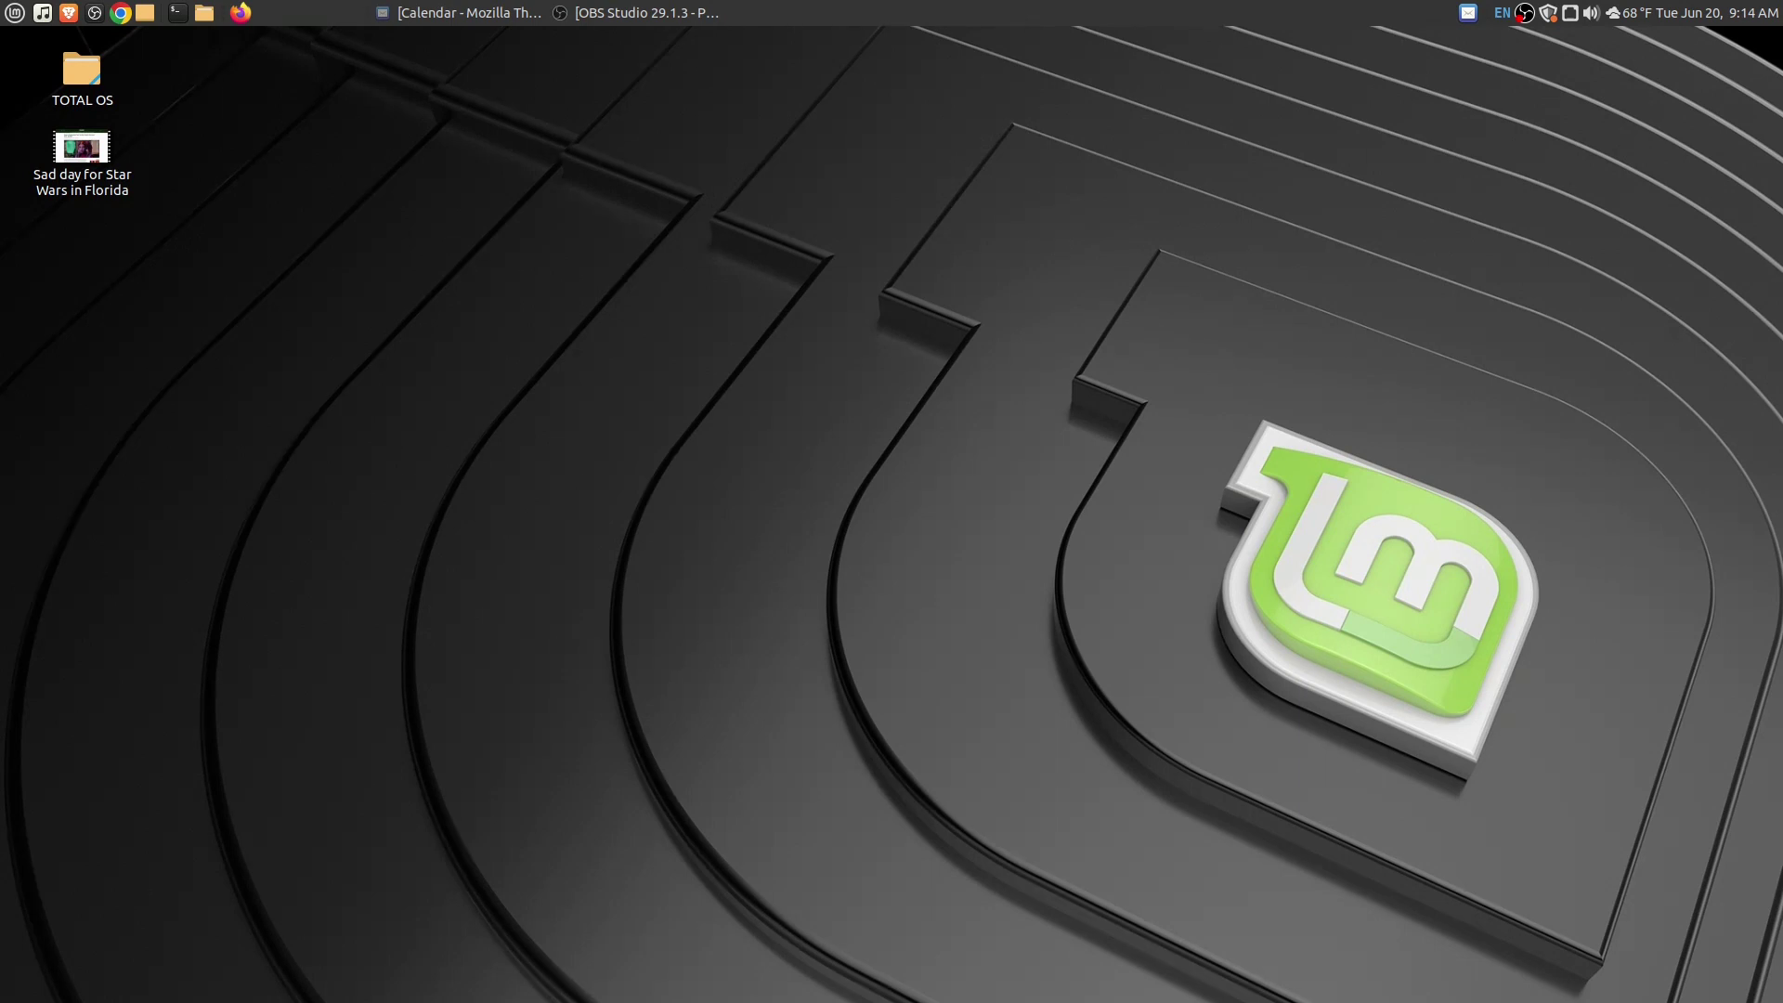
- View the panel weather report's current conditions and forecast in an enlarged details window, refresh the data, and close it
click(1622, 13)
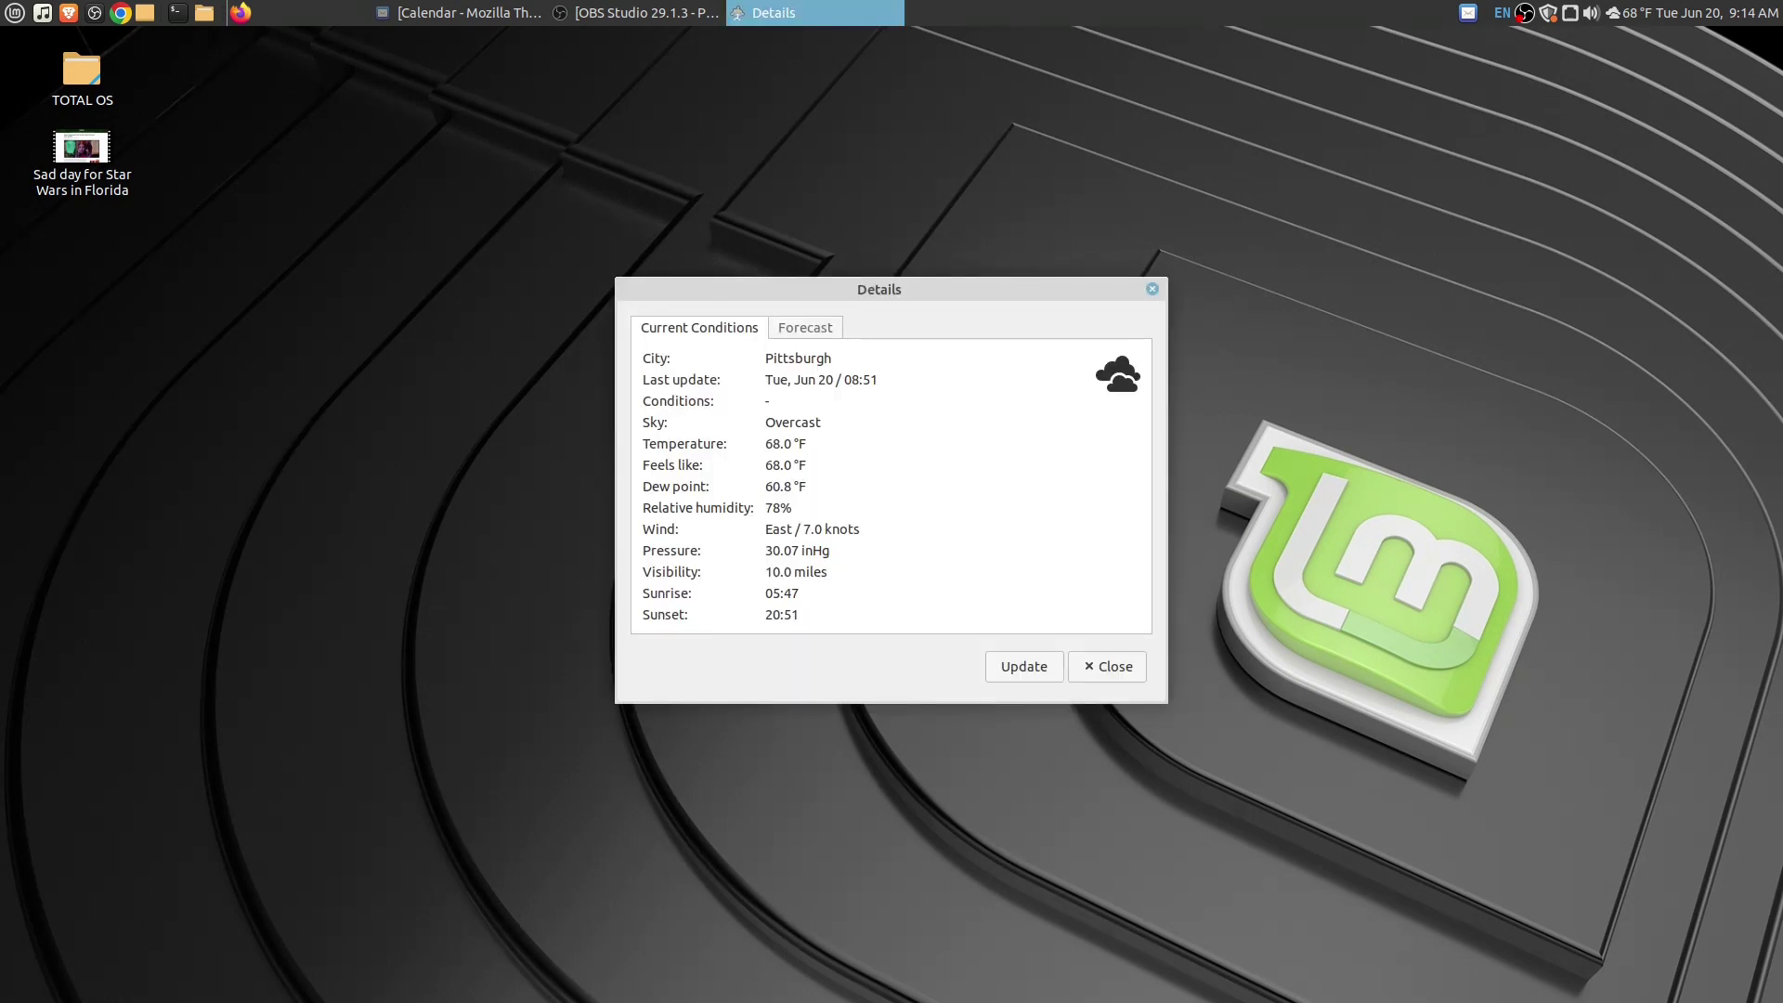
click(806, 328)
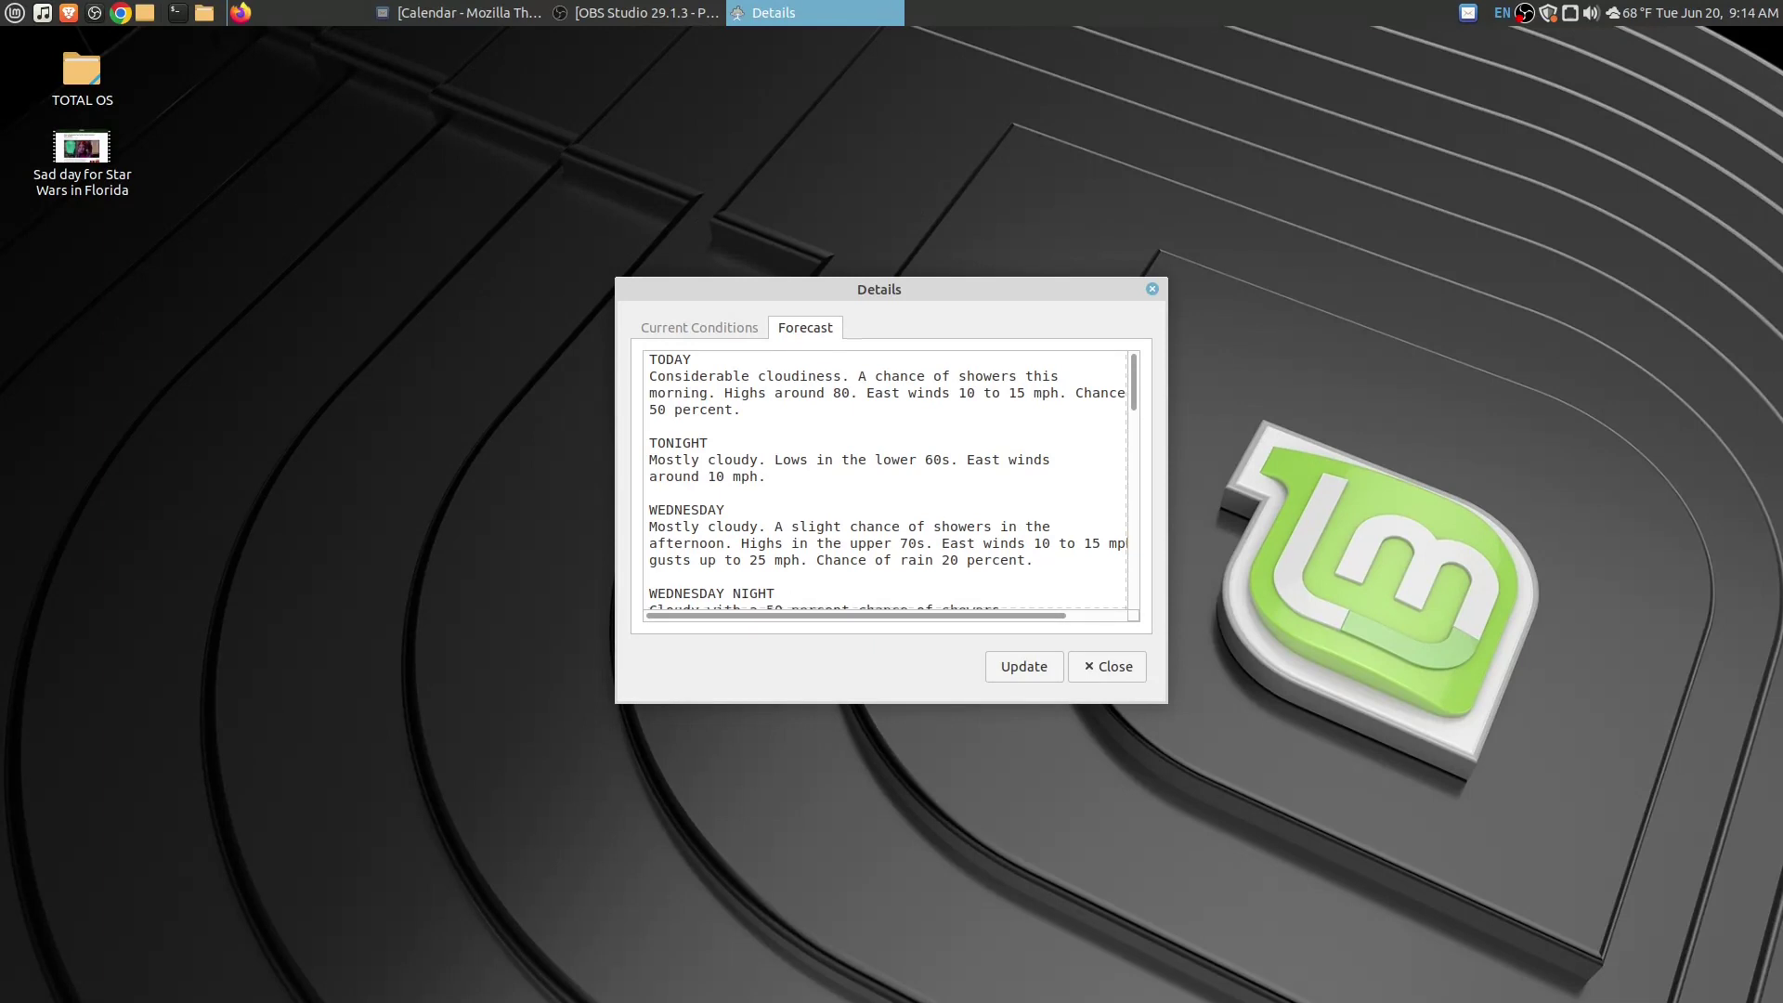
drag(892, 703, 892, 835)
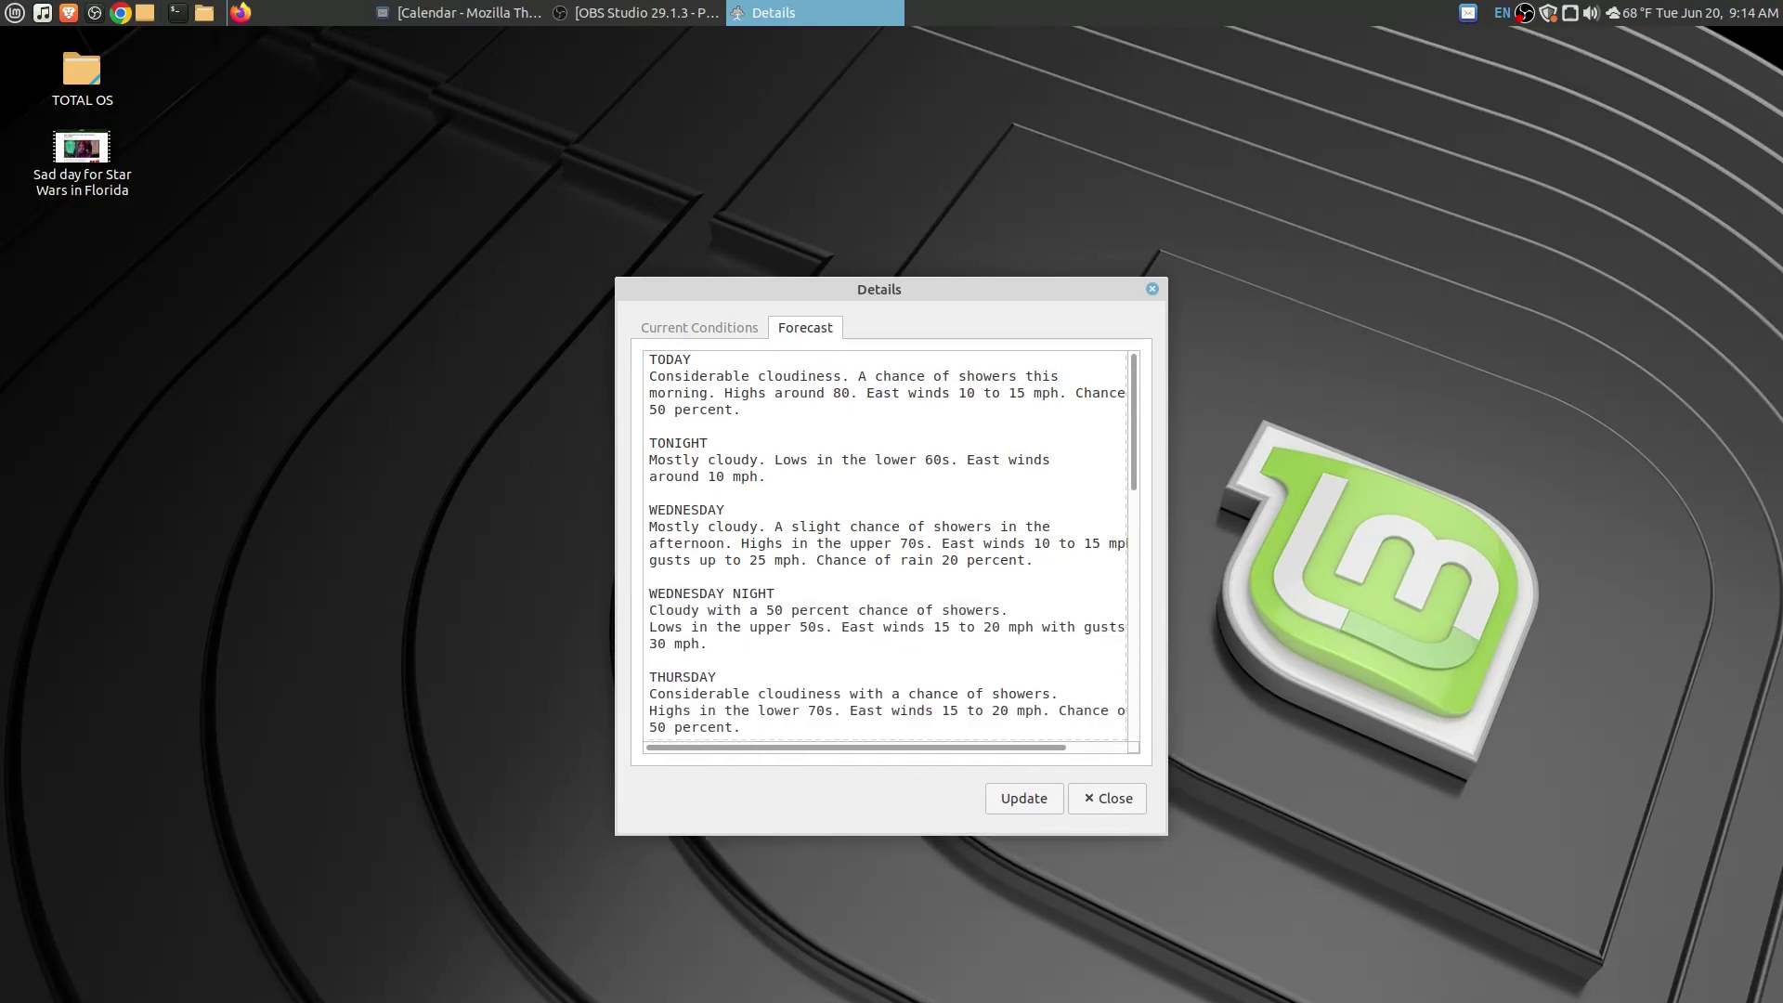
drag(1168, 557, 1522, 558)
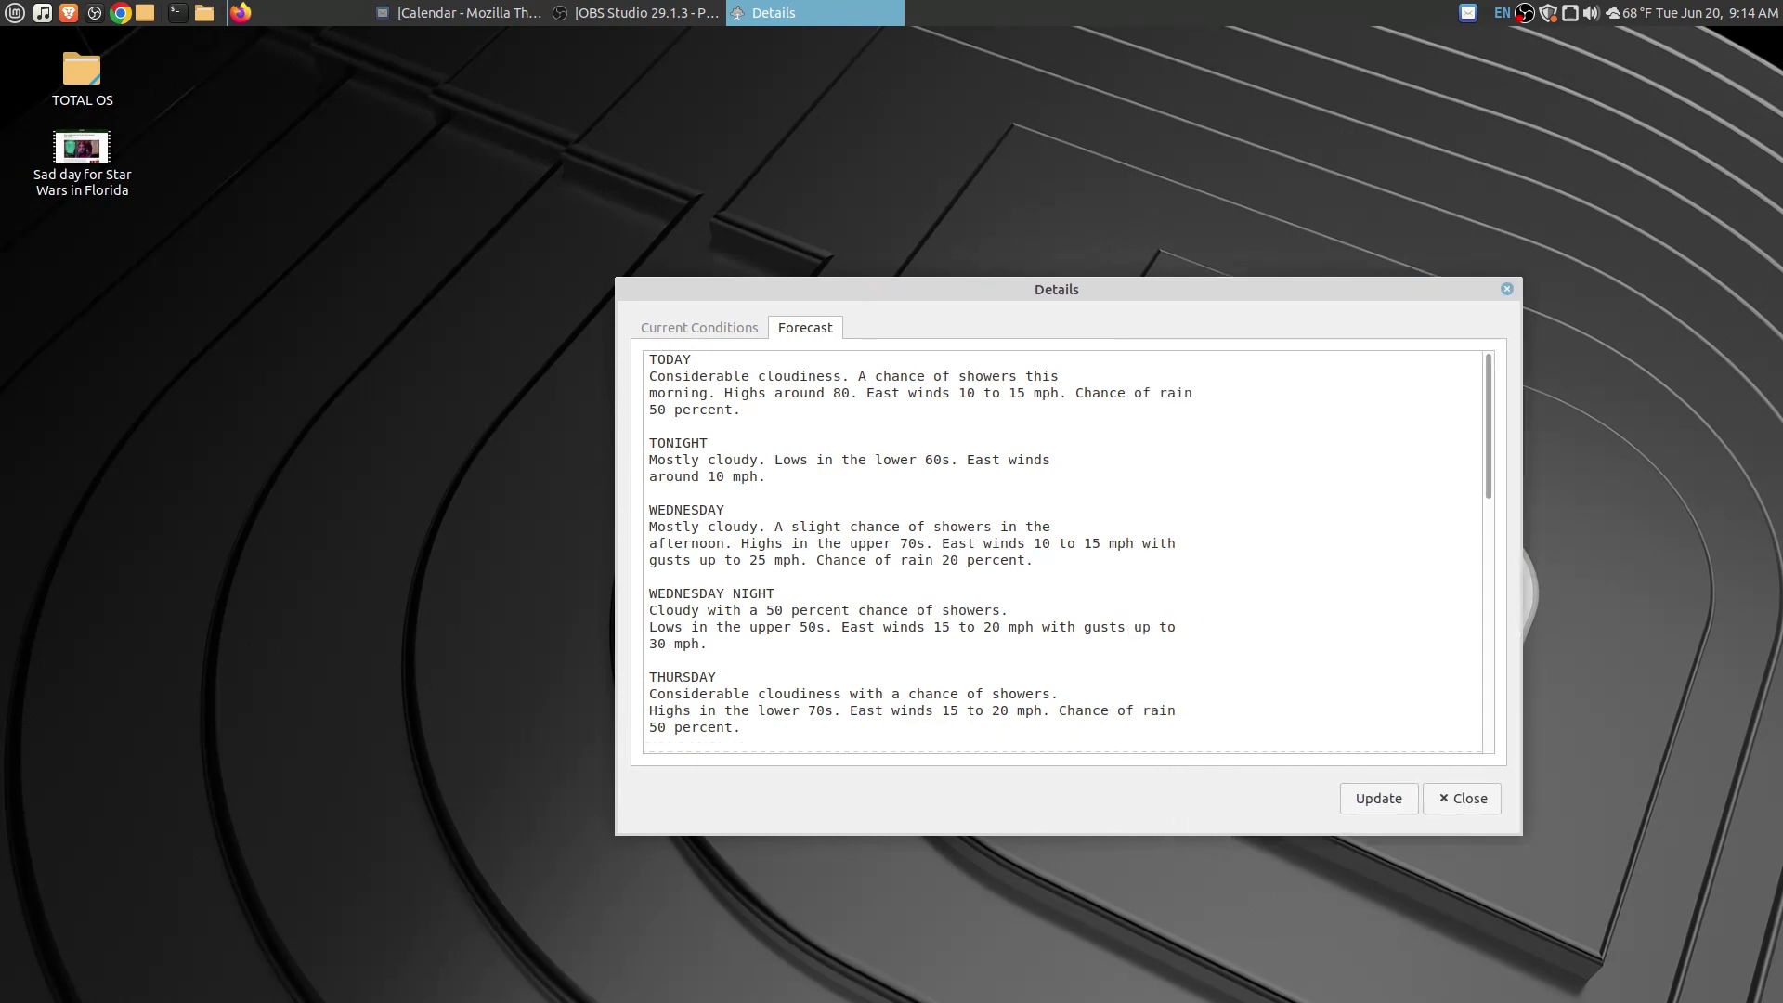
drag(1069, 289, 931, 197)
click(1243, 707)
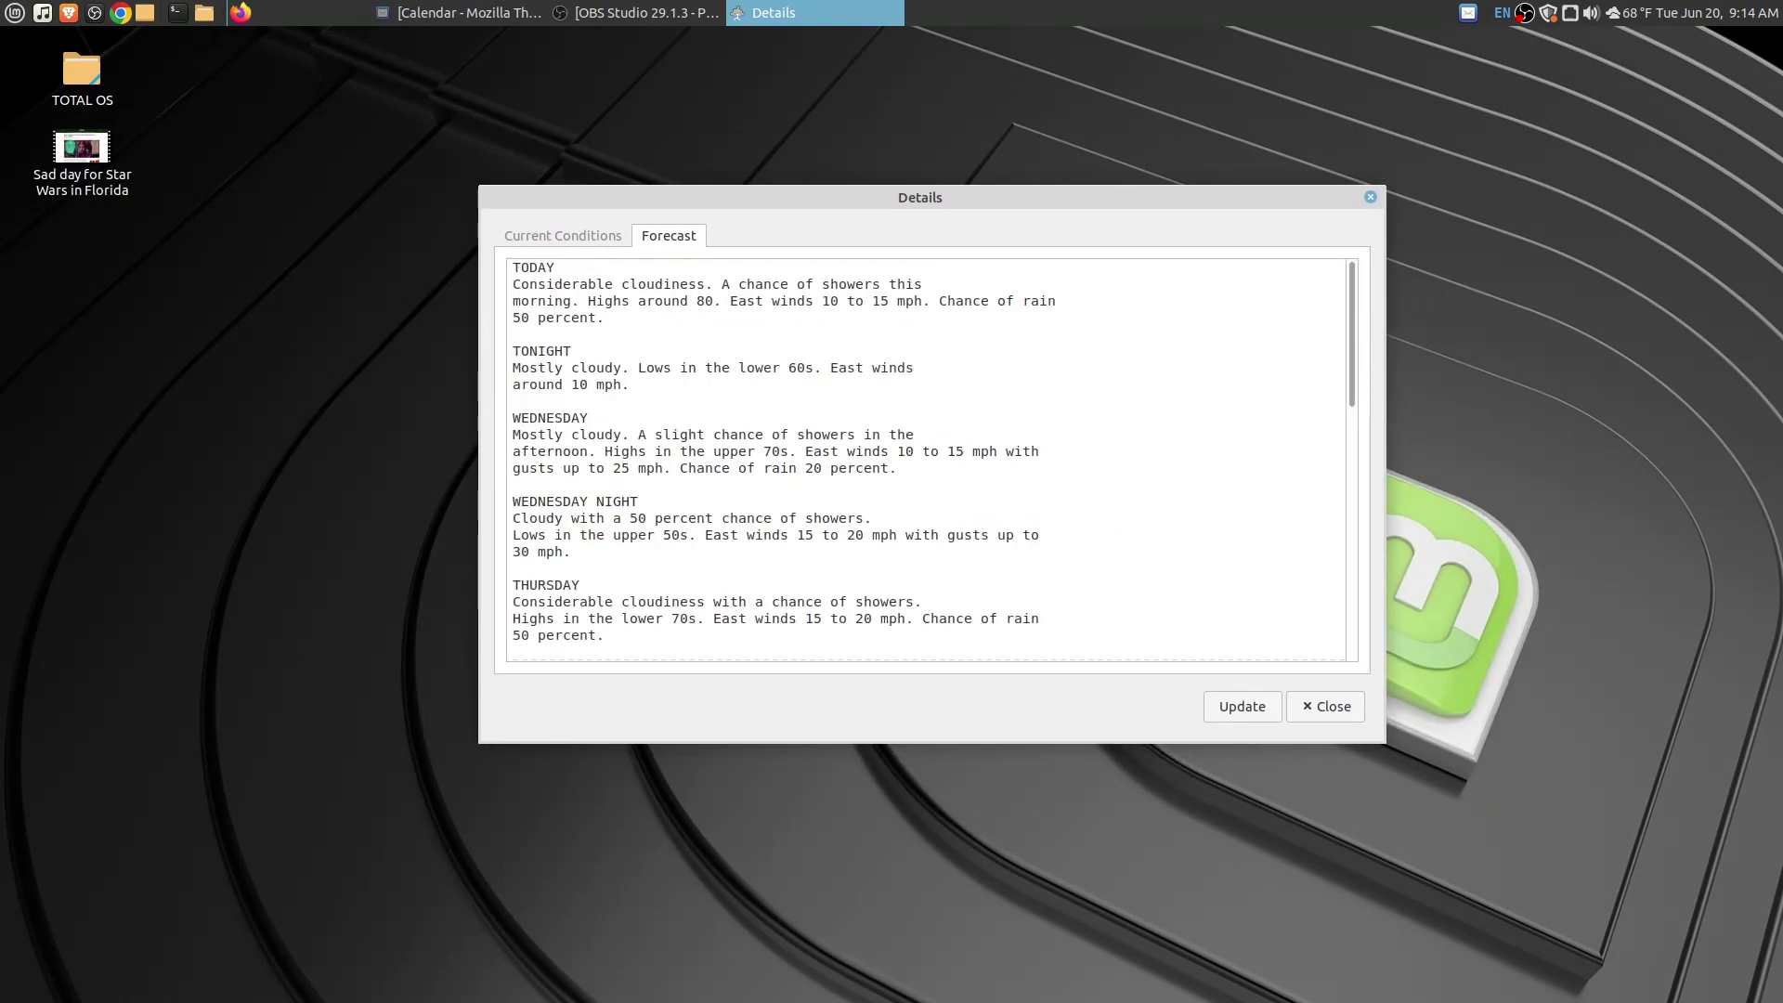
drag(932, 197, 957, 207)
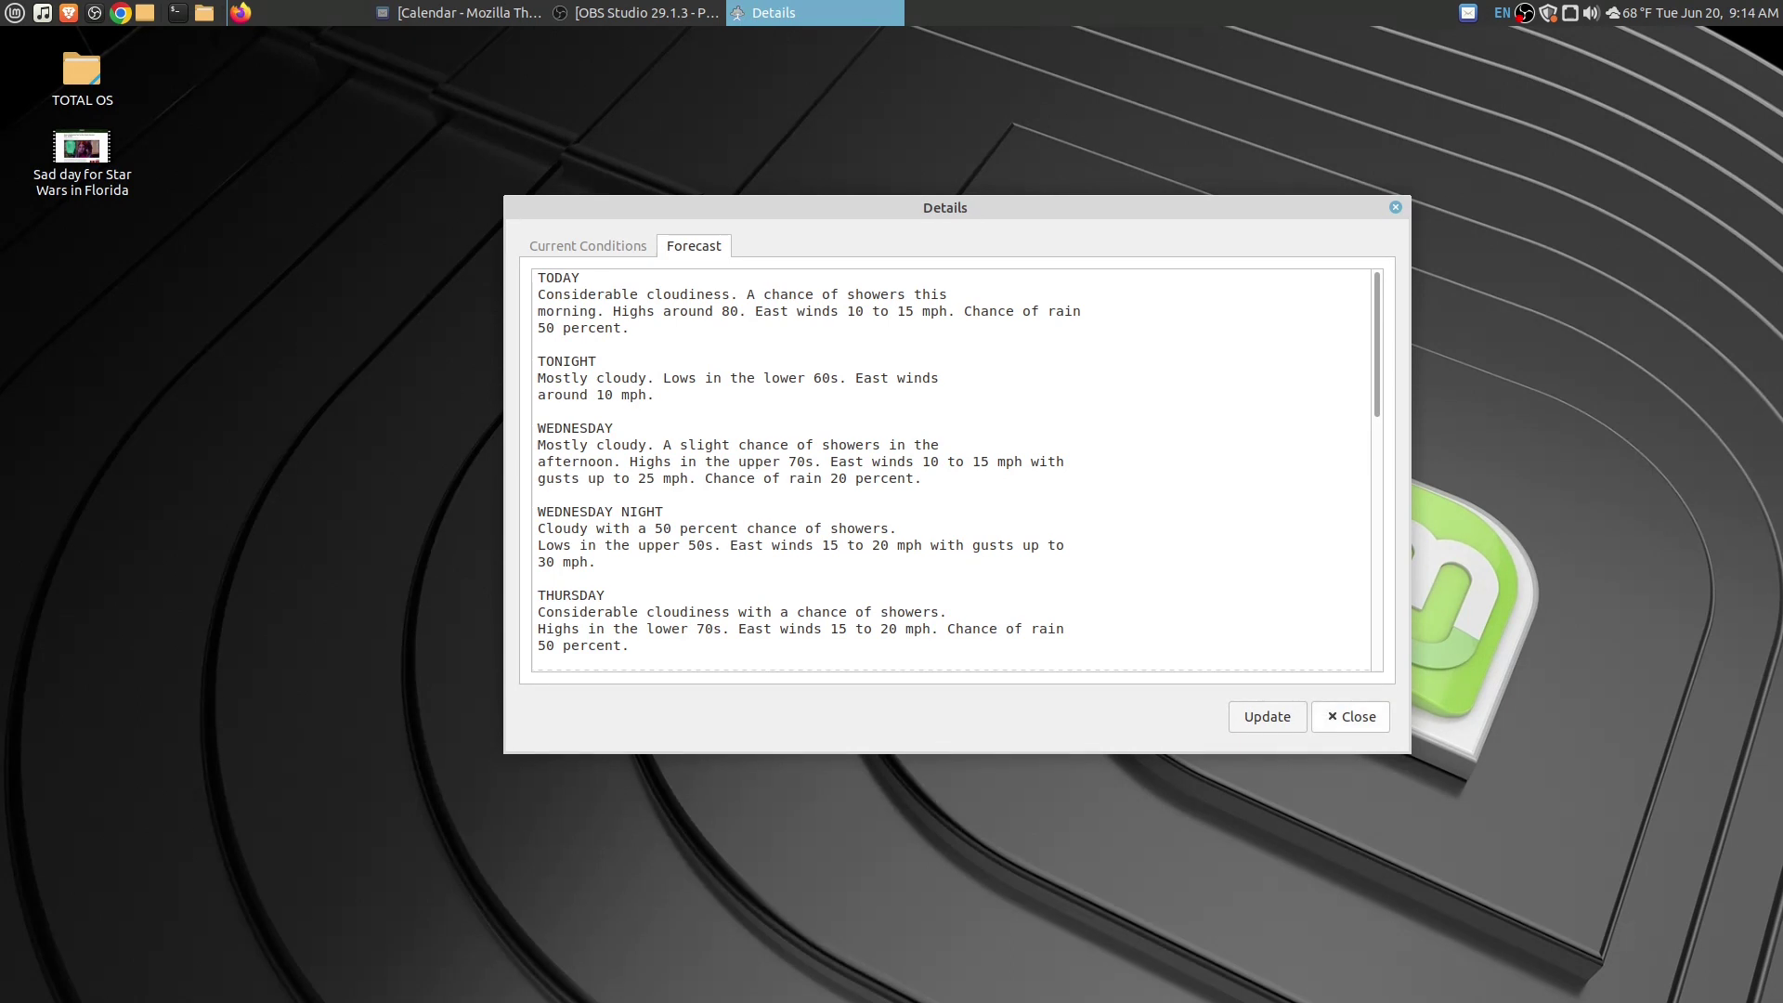
click(1350, 717)
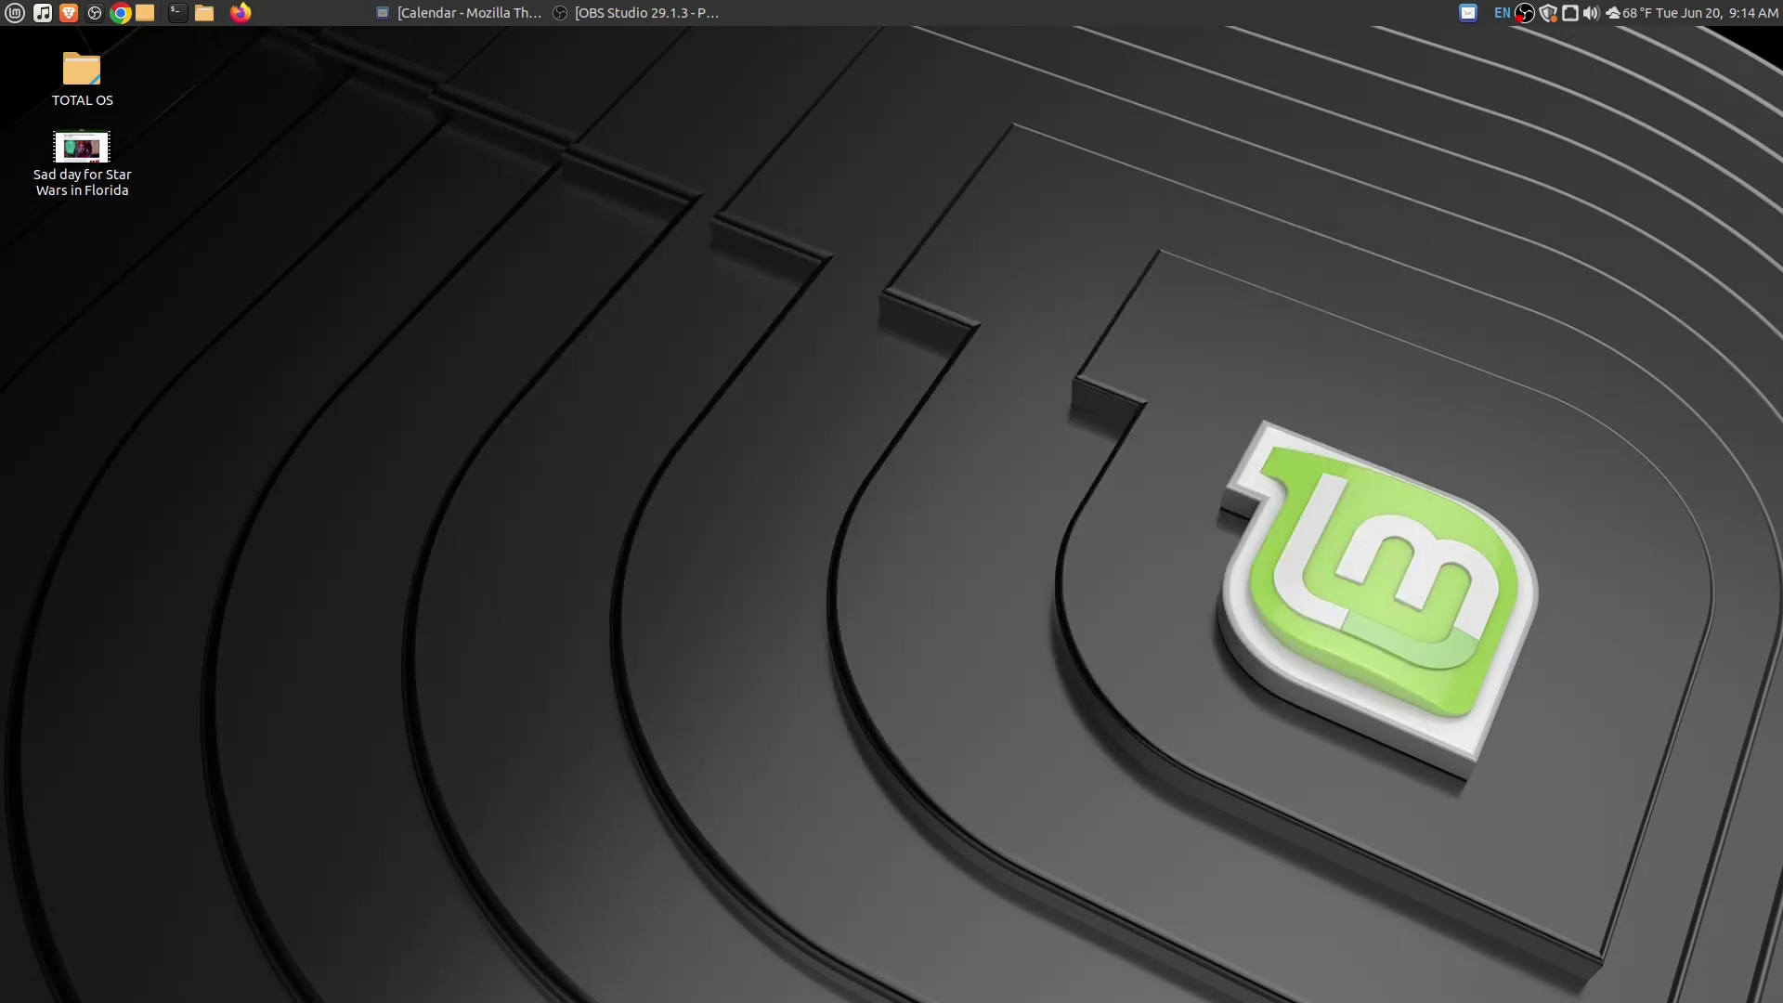
- Examine the panel's general properties and its available orientation options, and close them without changing anything
right_click(1223, 13)
click(1281, 67)
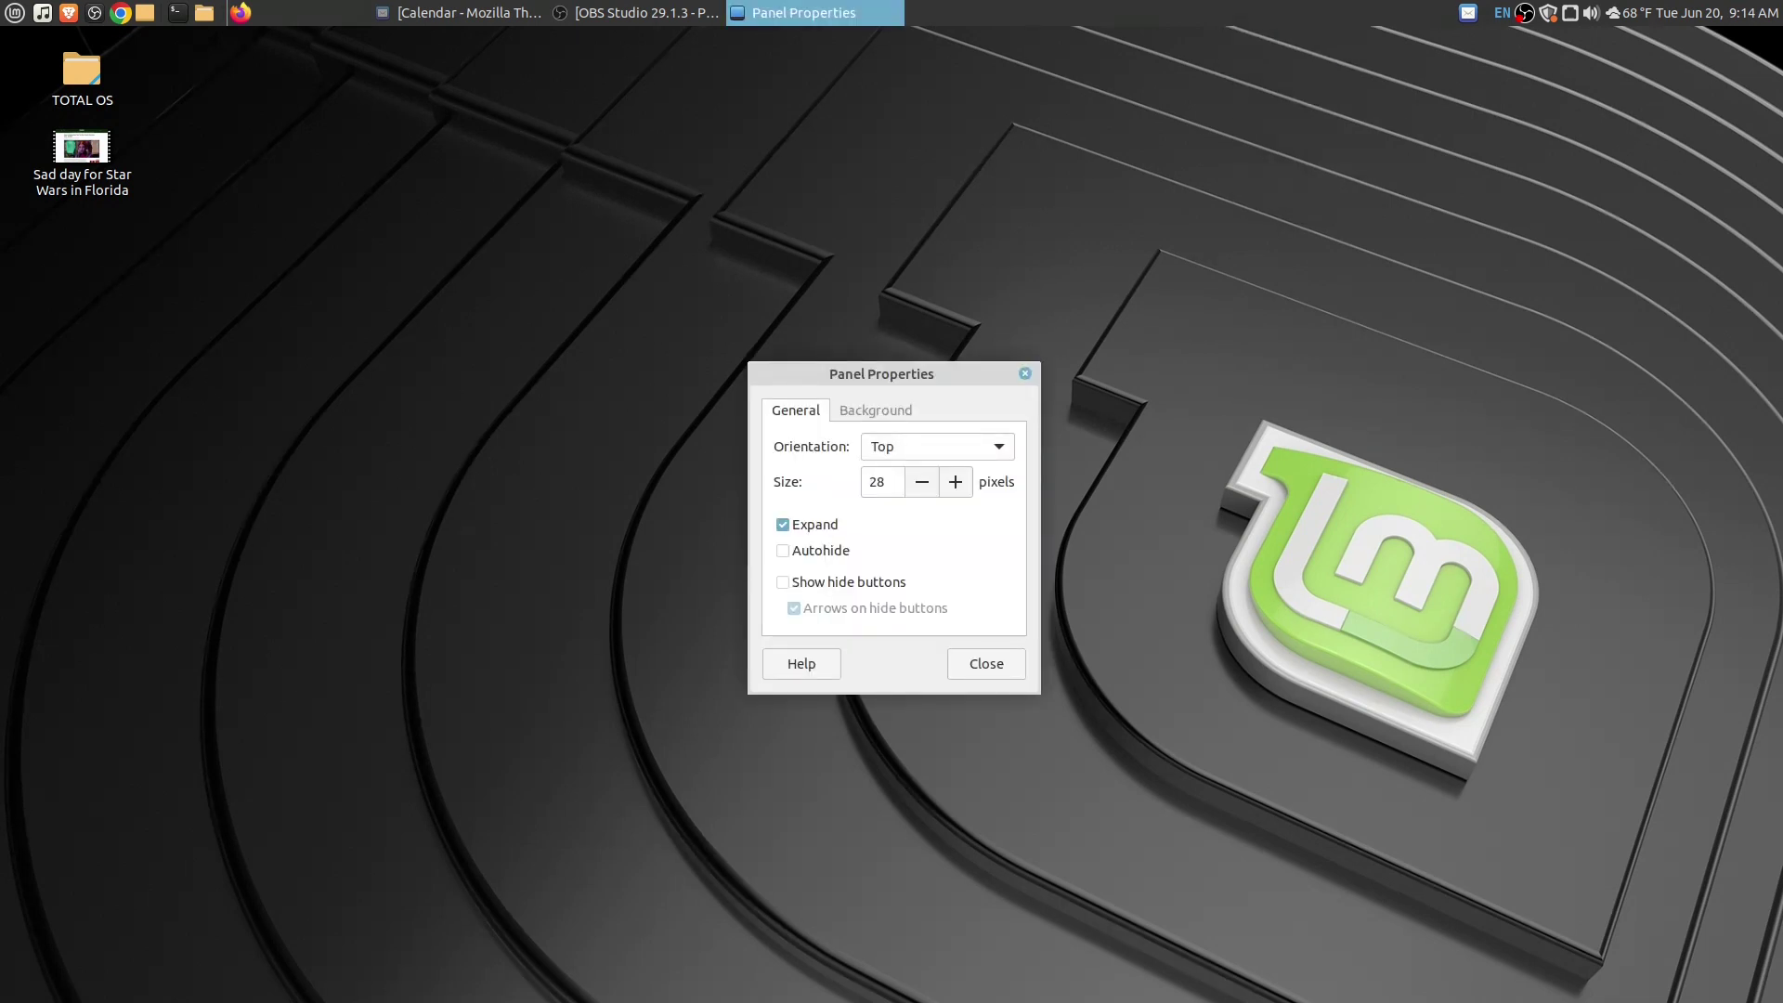
click(938, 447)
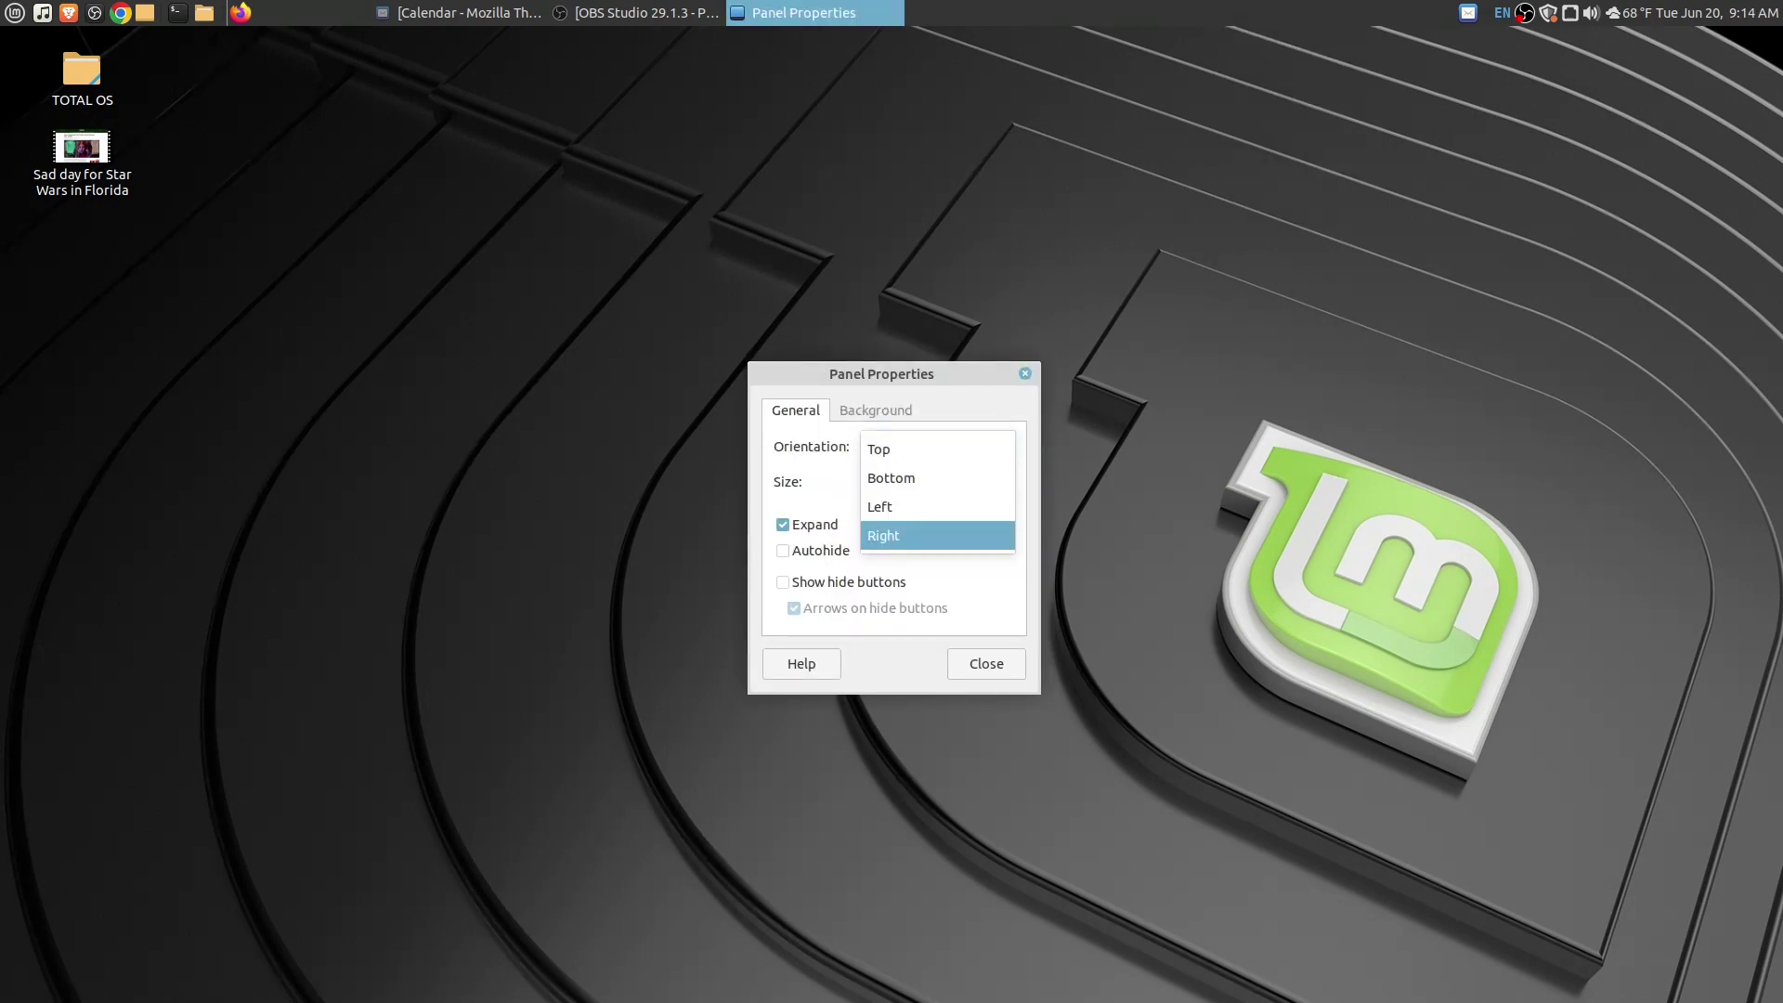
key(Up)
key(Up)
key(Up)
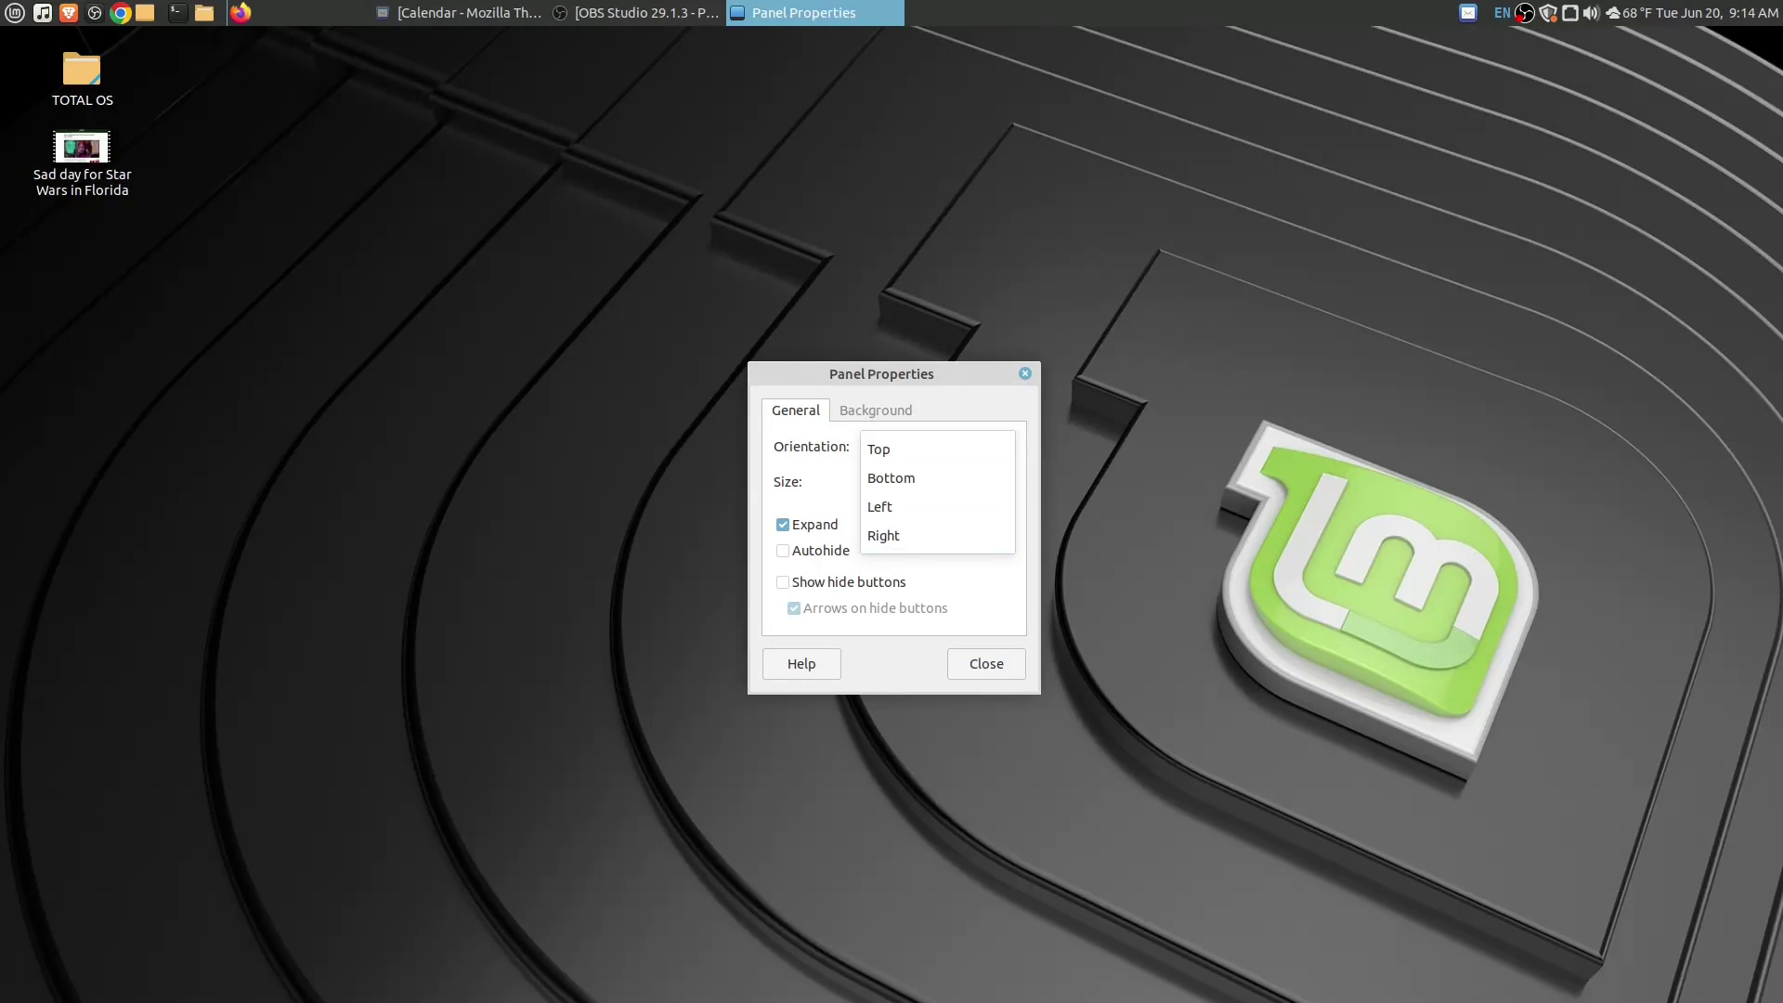
click(986, 664)
key(Escape)
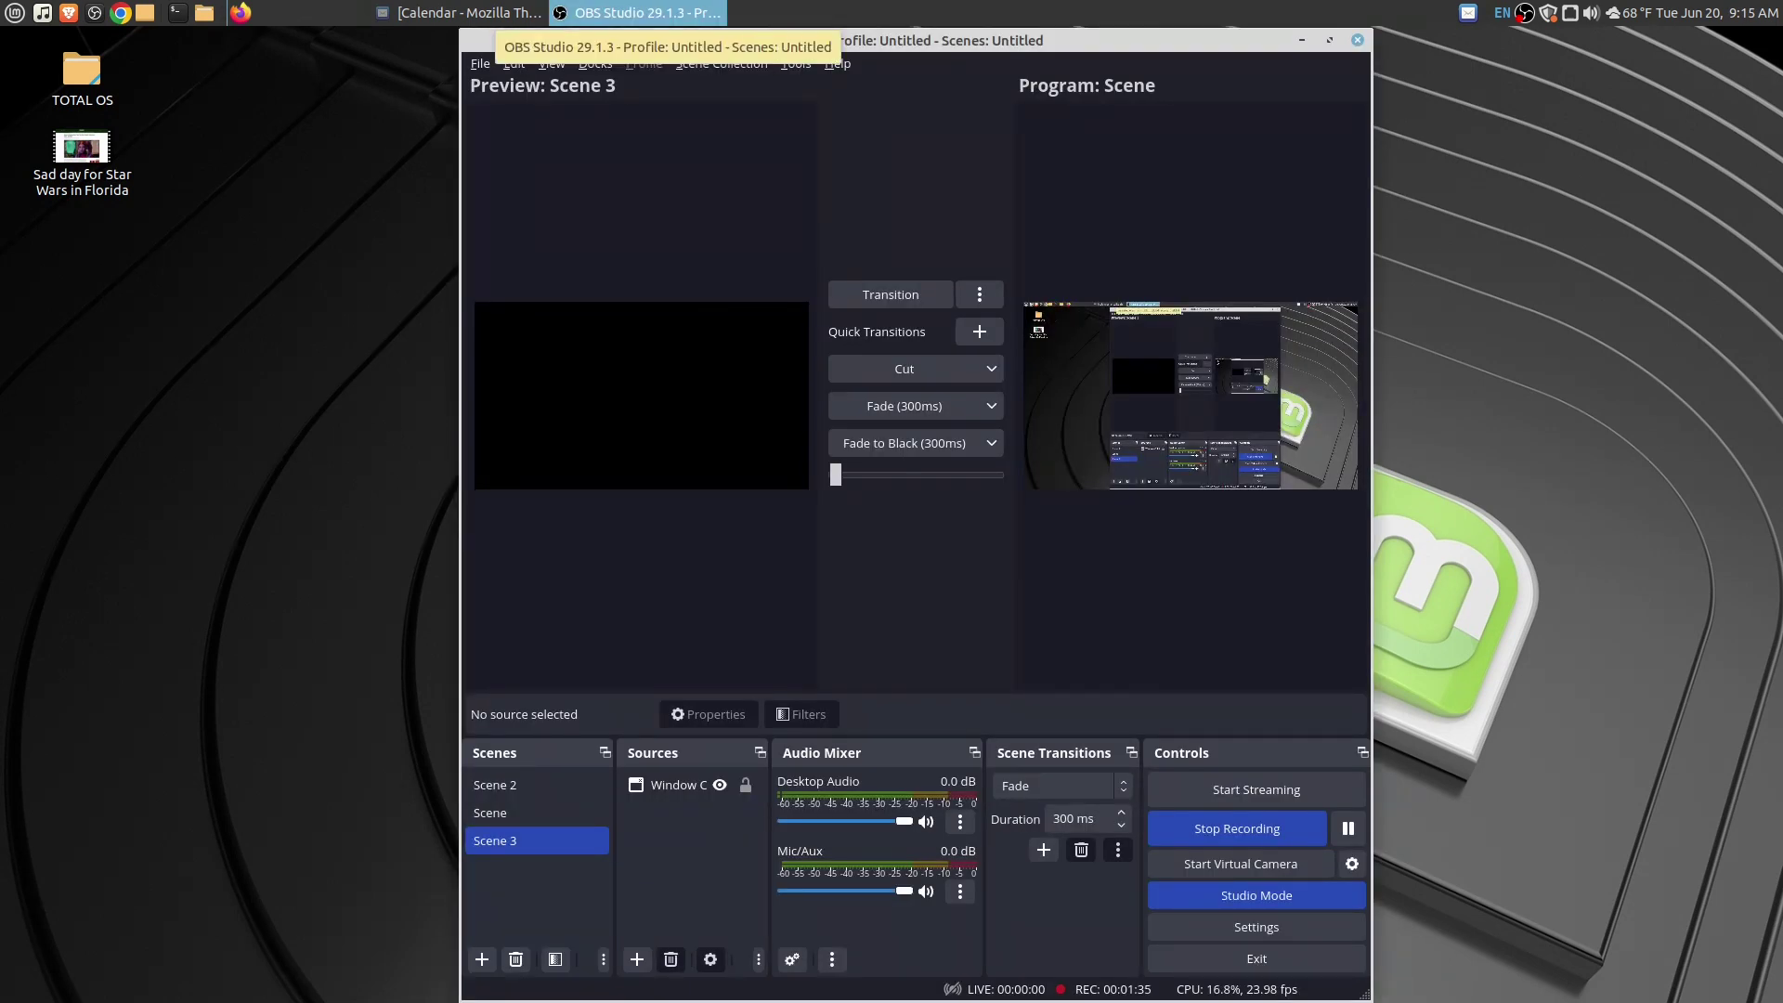
- Minimize the OBS Studio window, and bring up the Thunderbird calendar window to close it
click(668, 13)
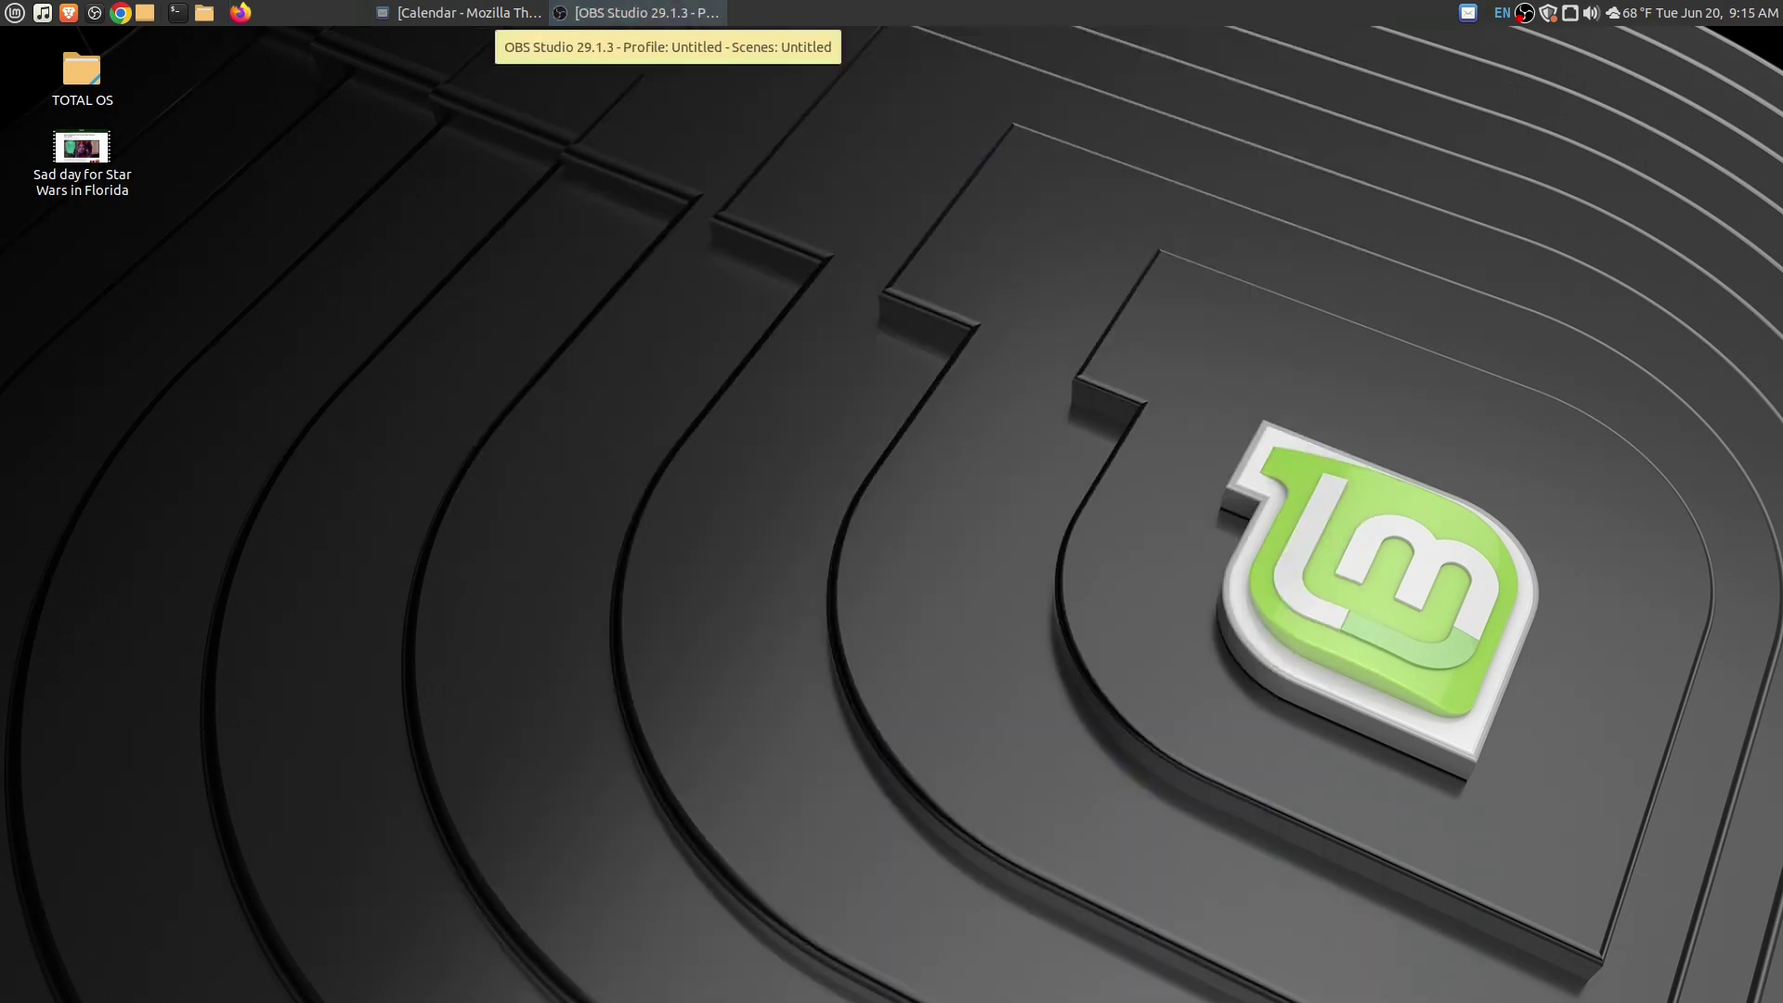
click(459, 13)
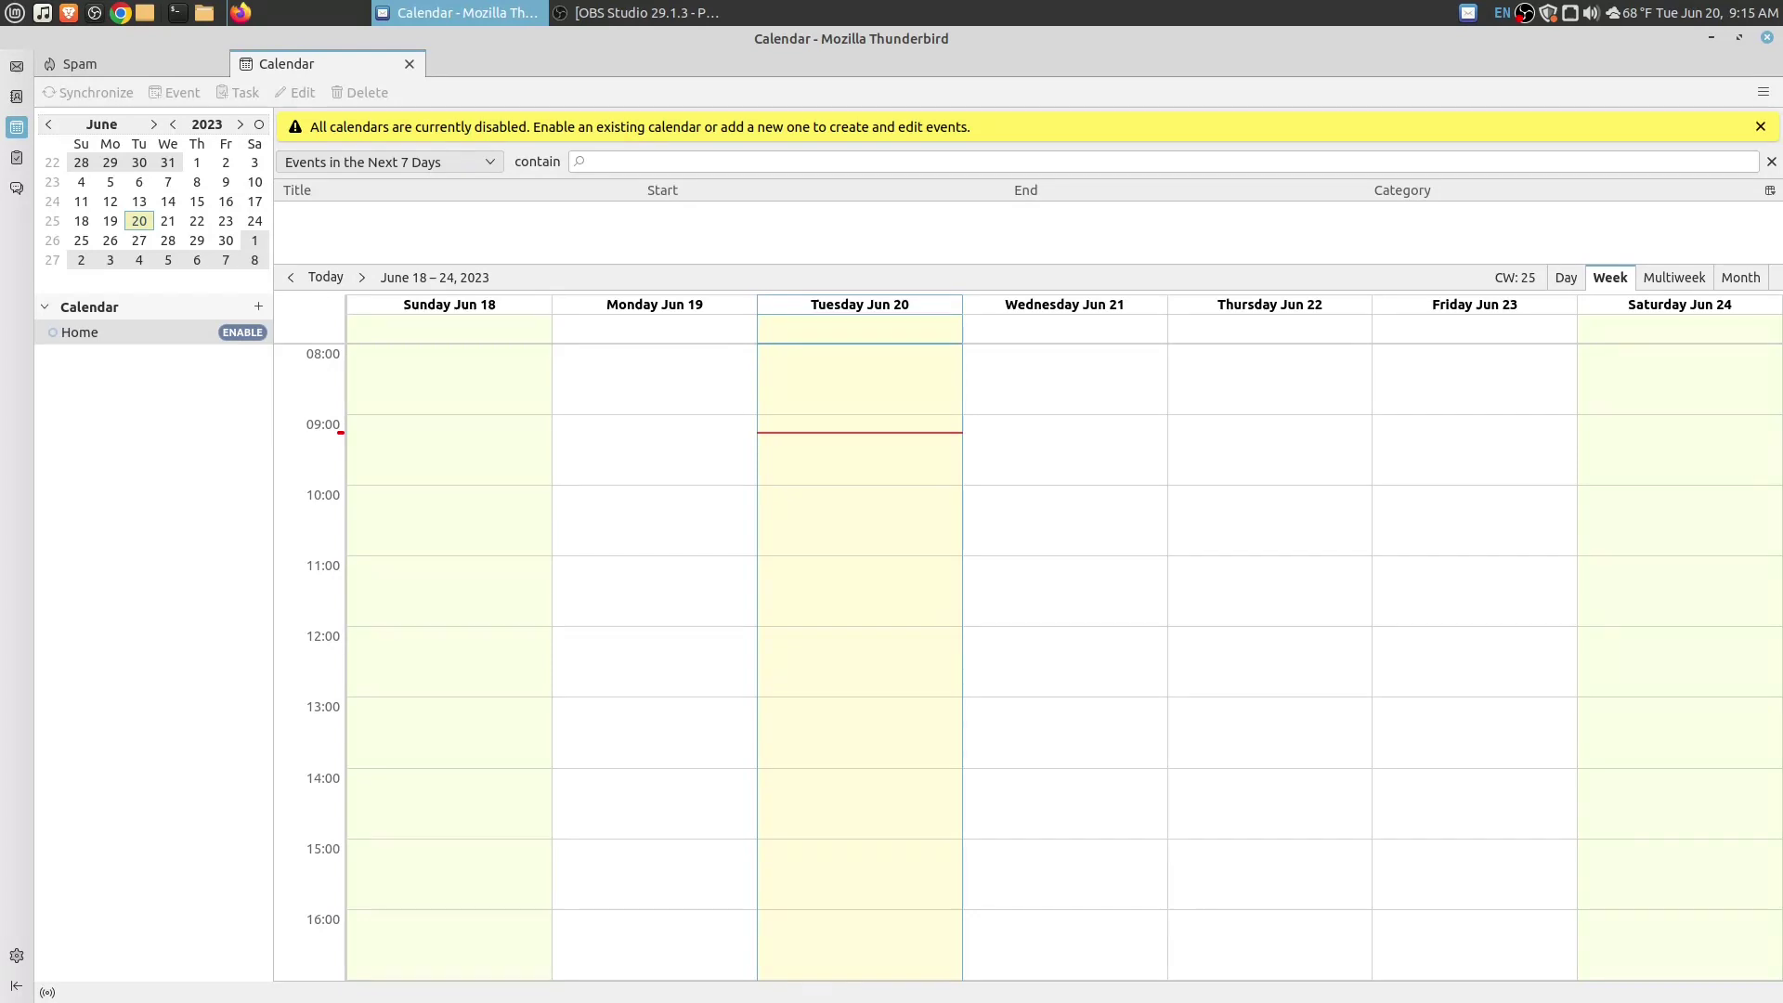
click(1768, 38)
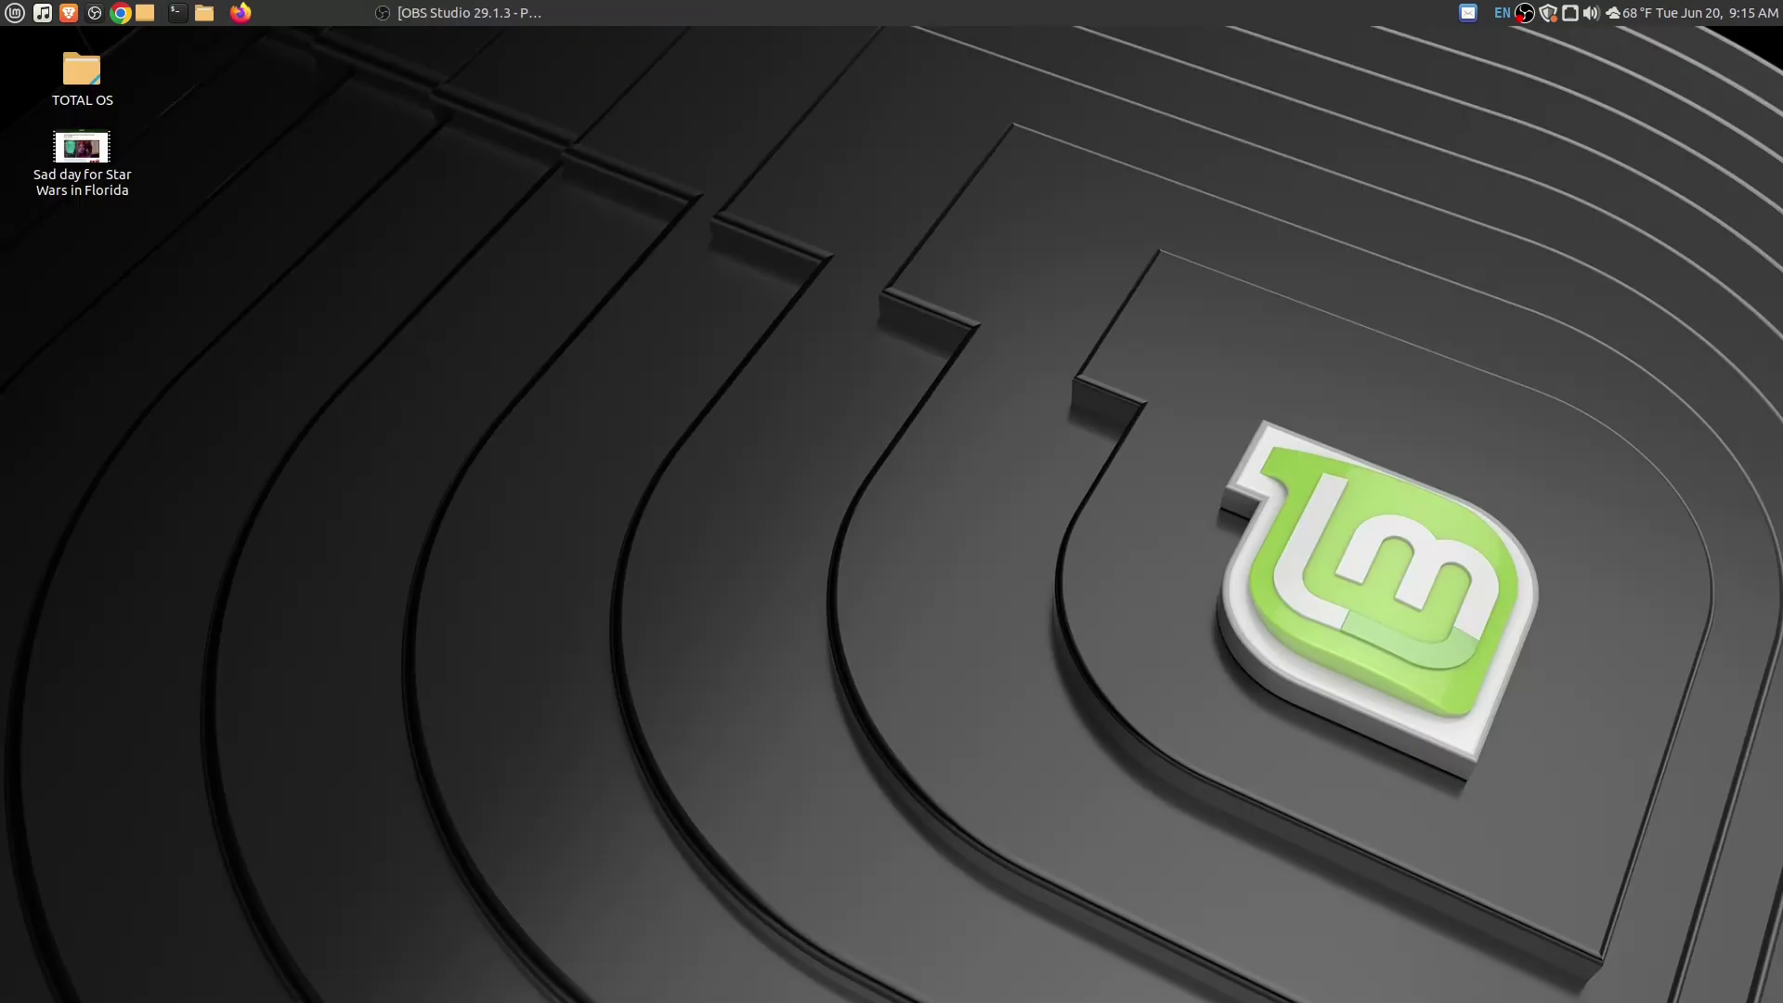
- Skim the recommended stories on Firefox's new tab page and close the browser
scroll(1188, 390, down, 10)
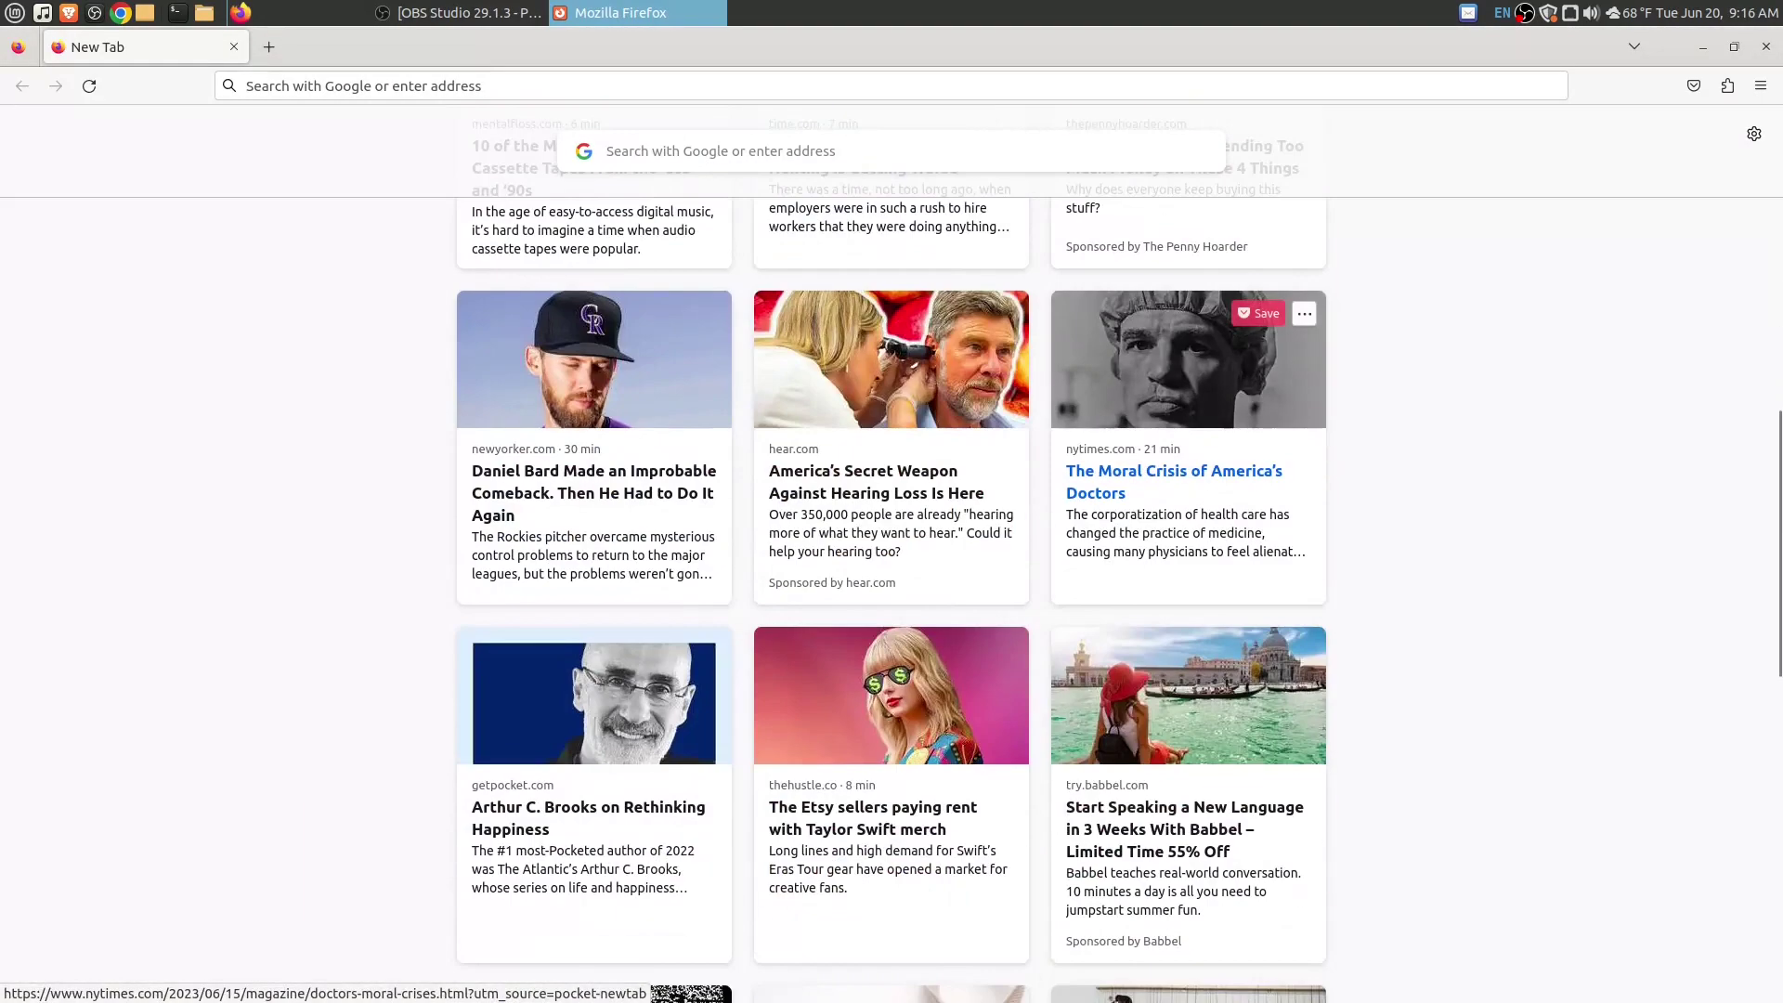
scroll(1189, 390, down, 10)
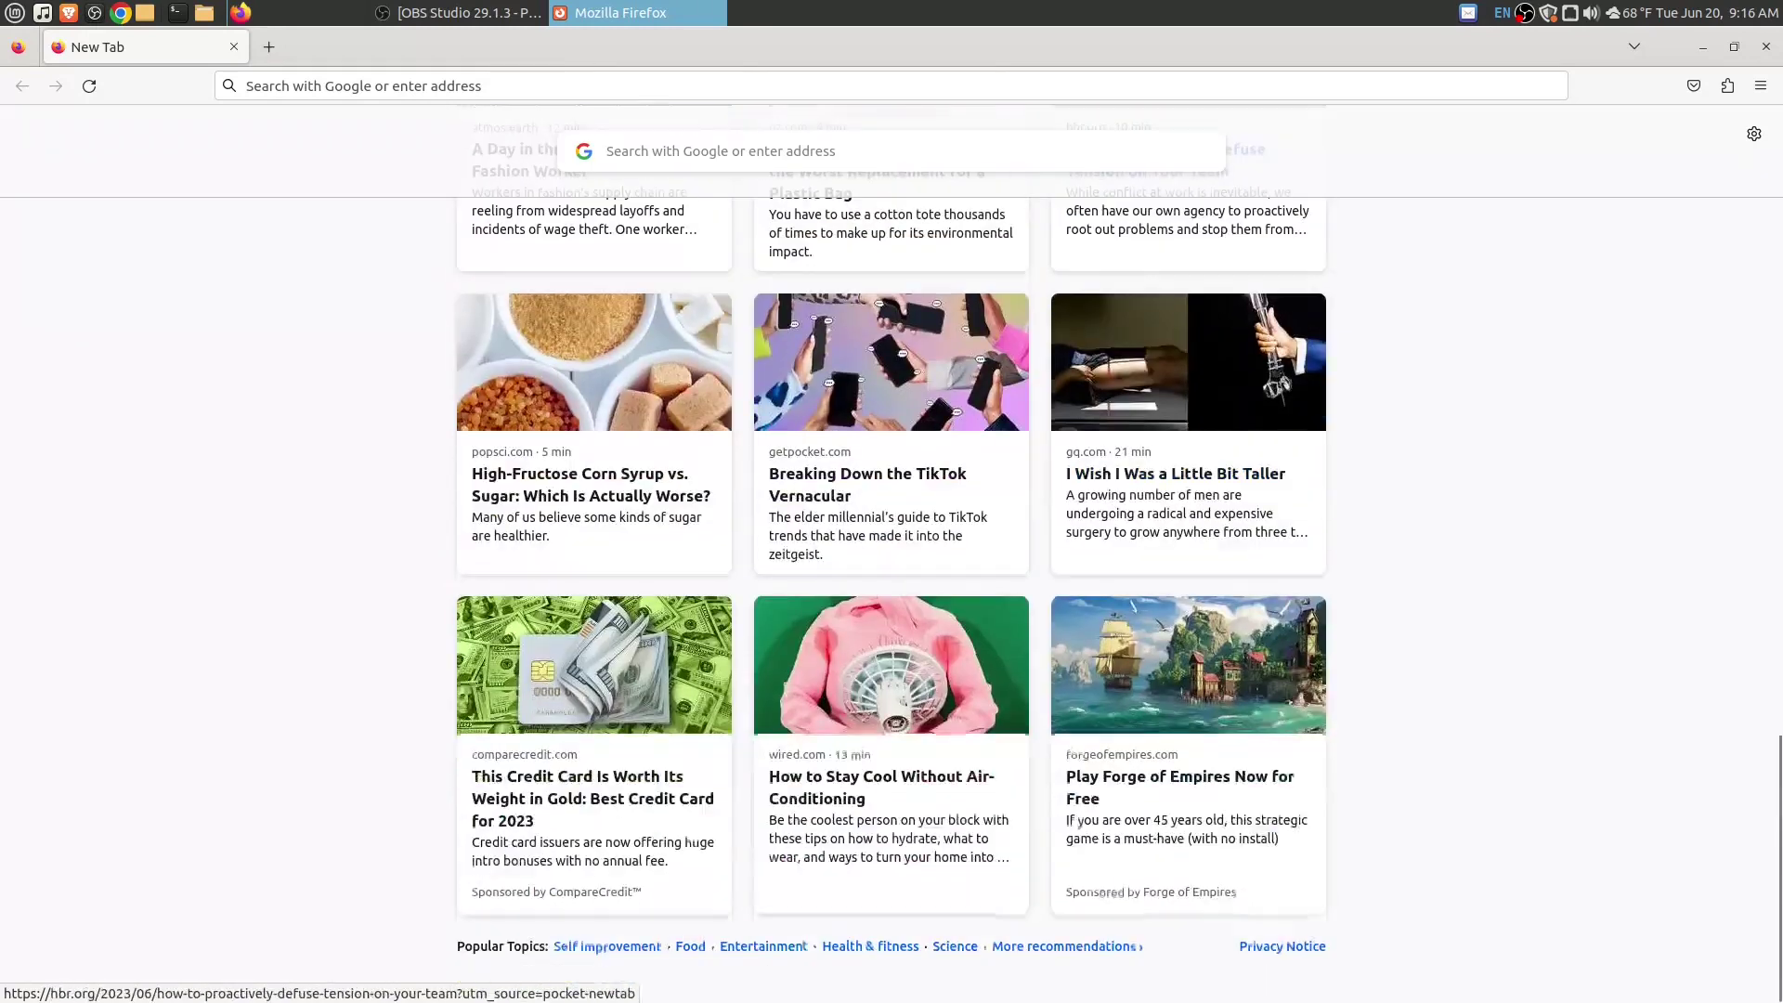
scroll(1188, 390, up, 8)
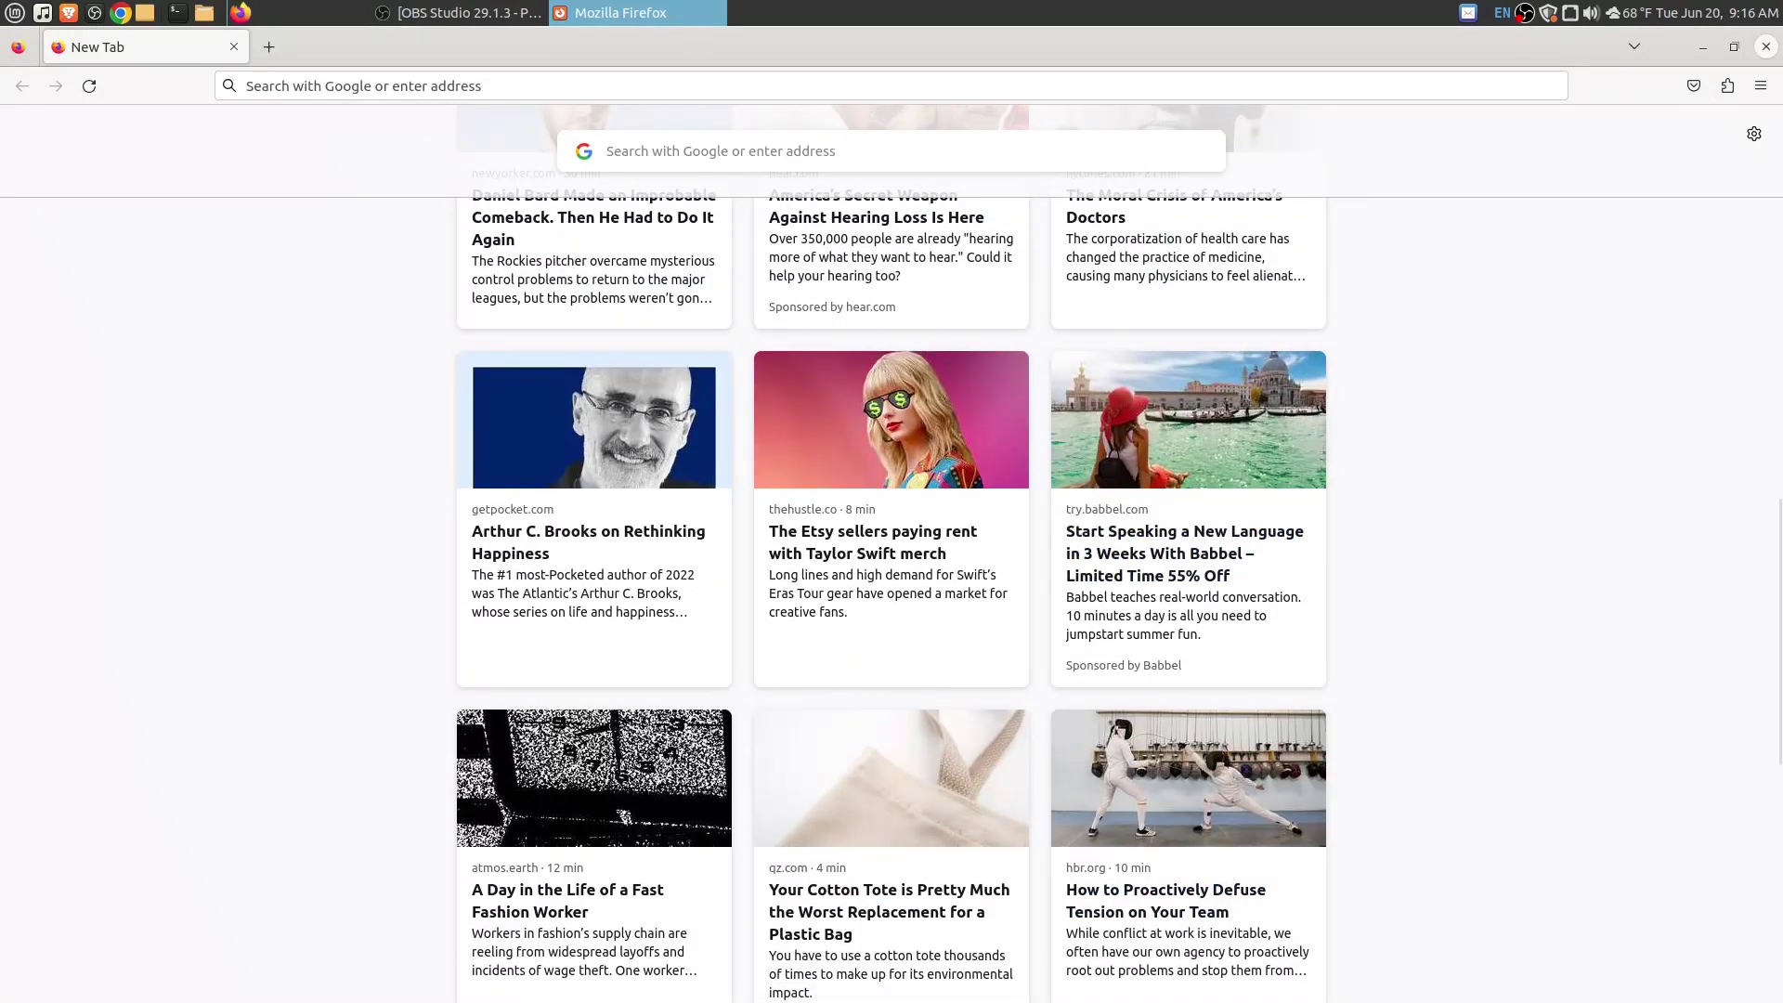
click(1766, 47)
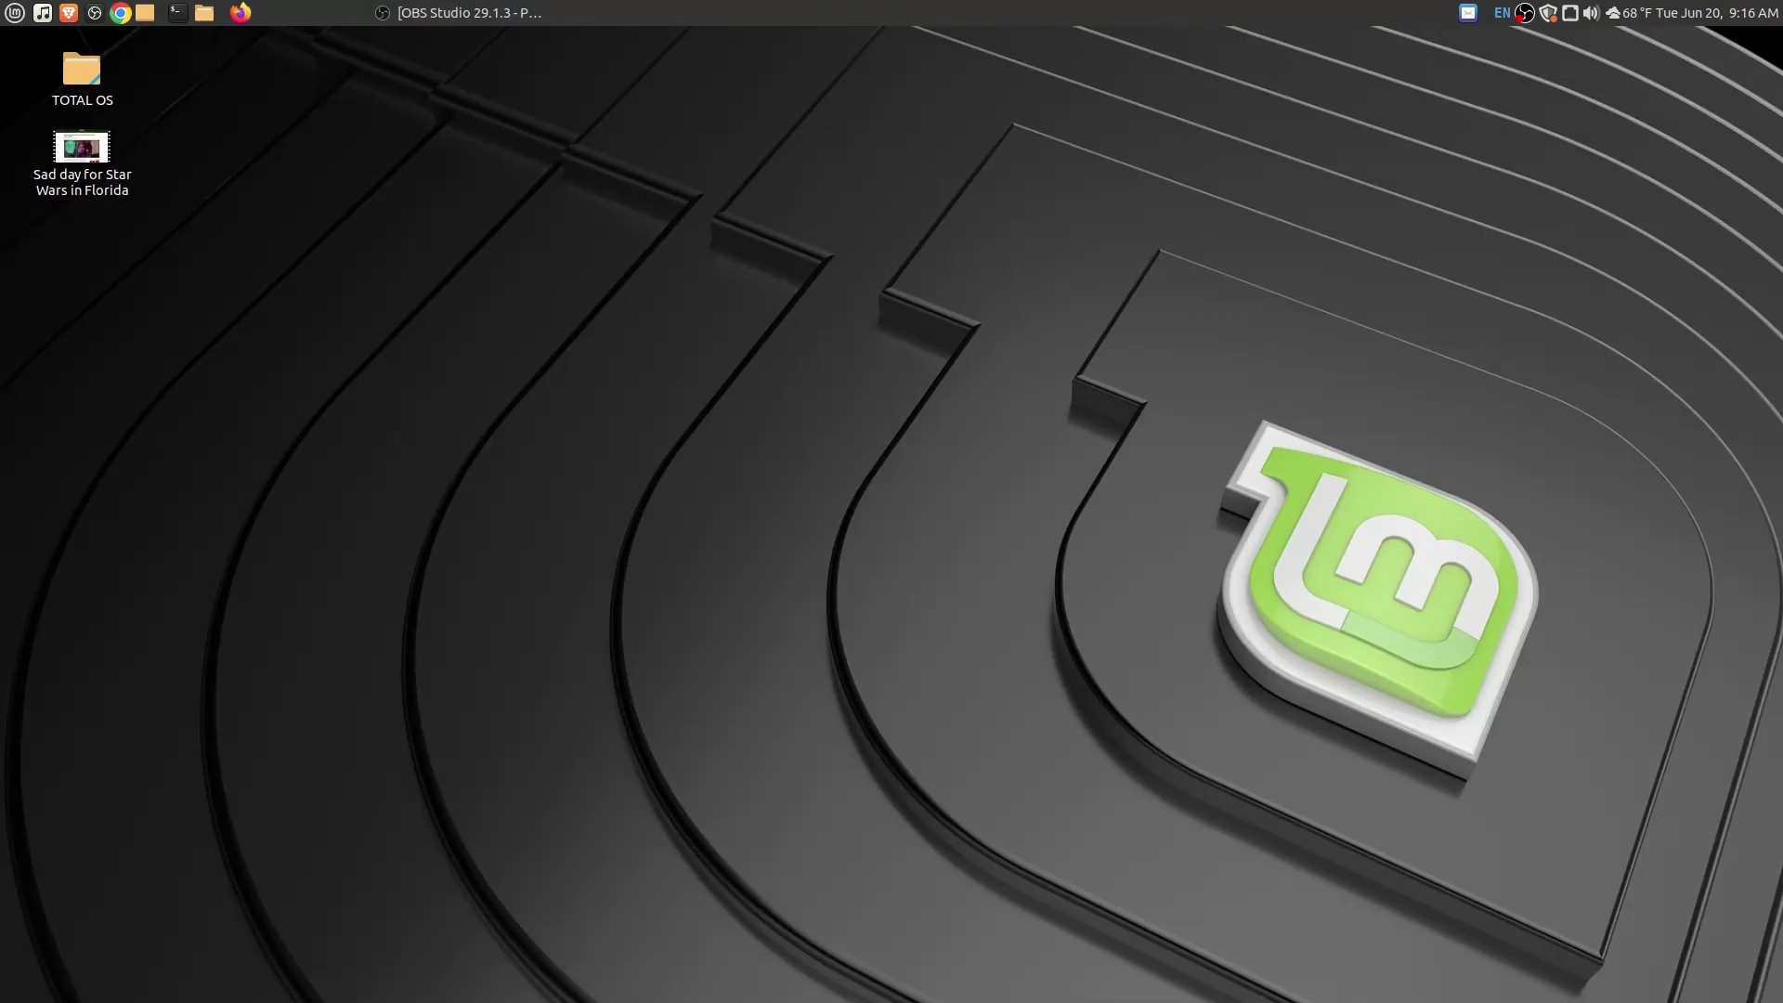
- Open the home folder in the file manager, switch its view from icons to List, and close the window
click(204, 12)
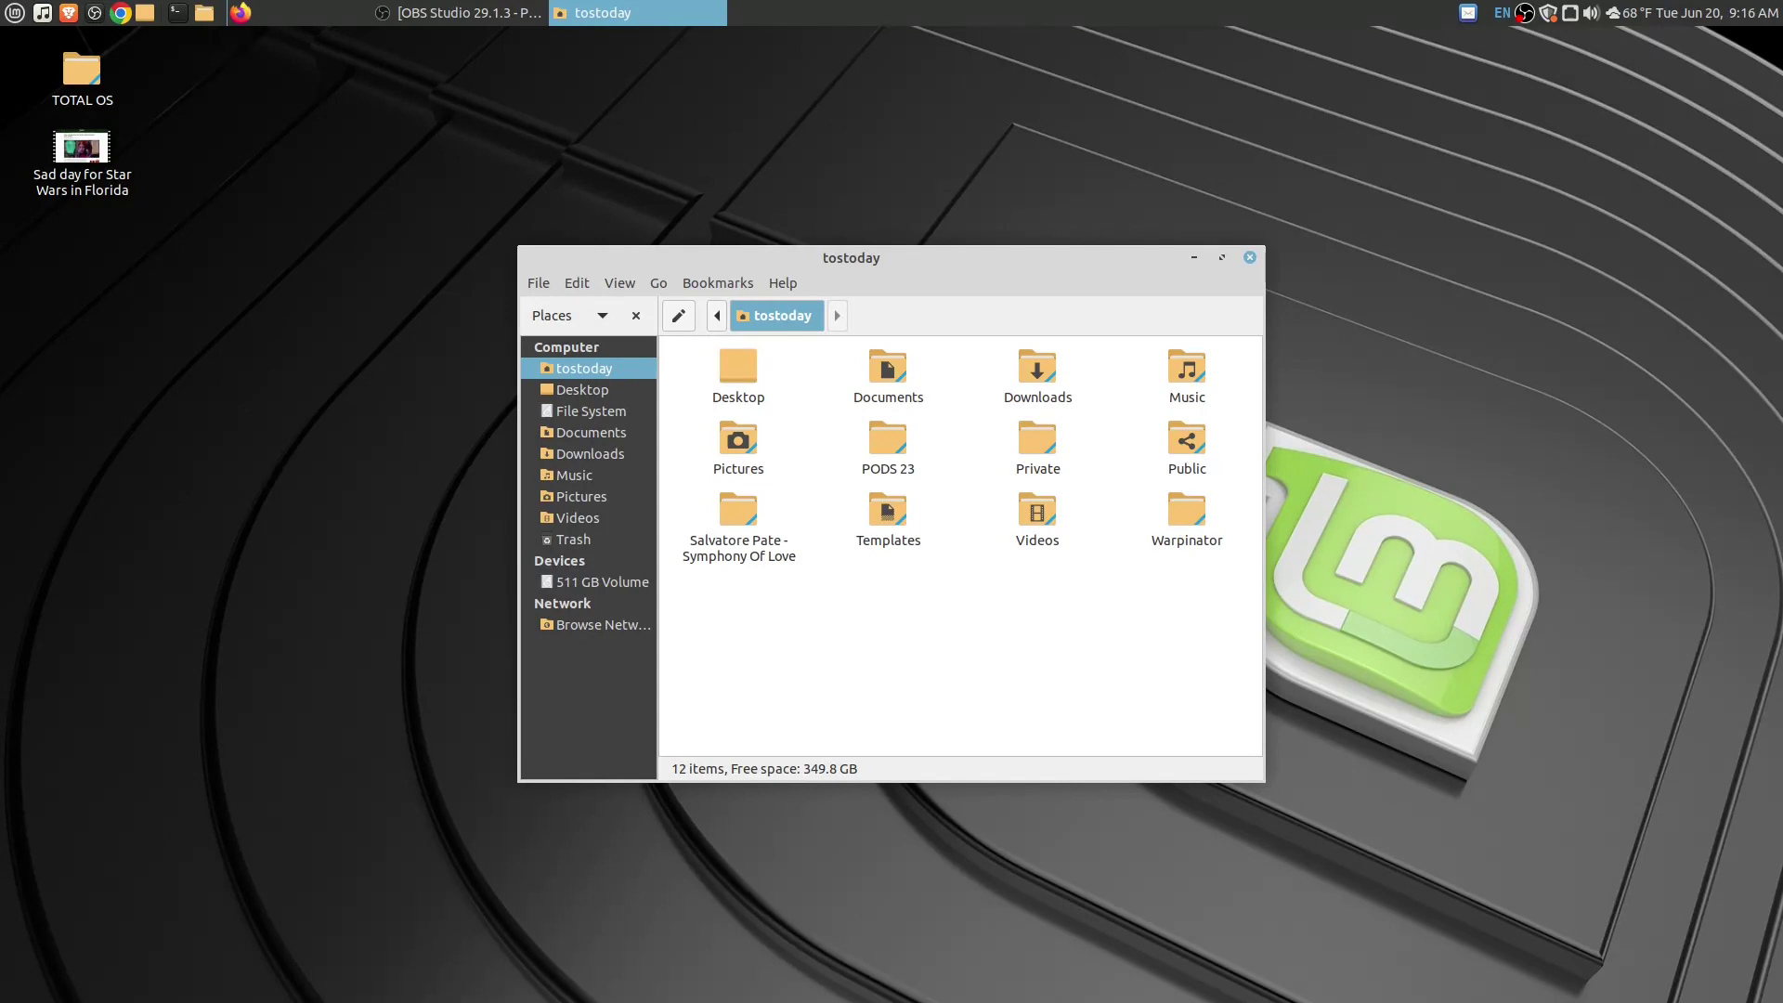
click(619, 283)
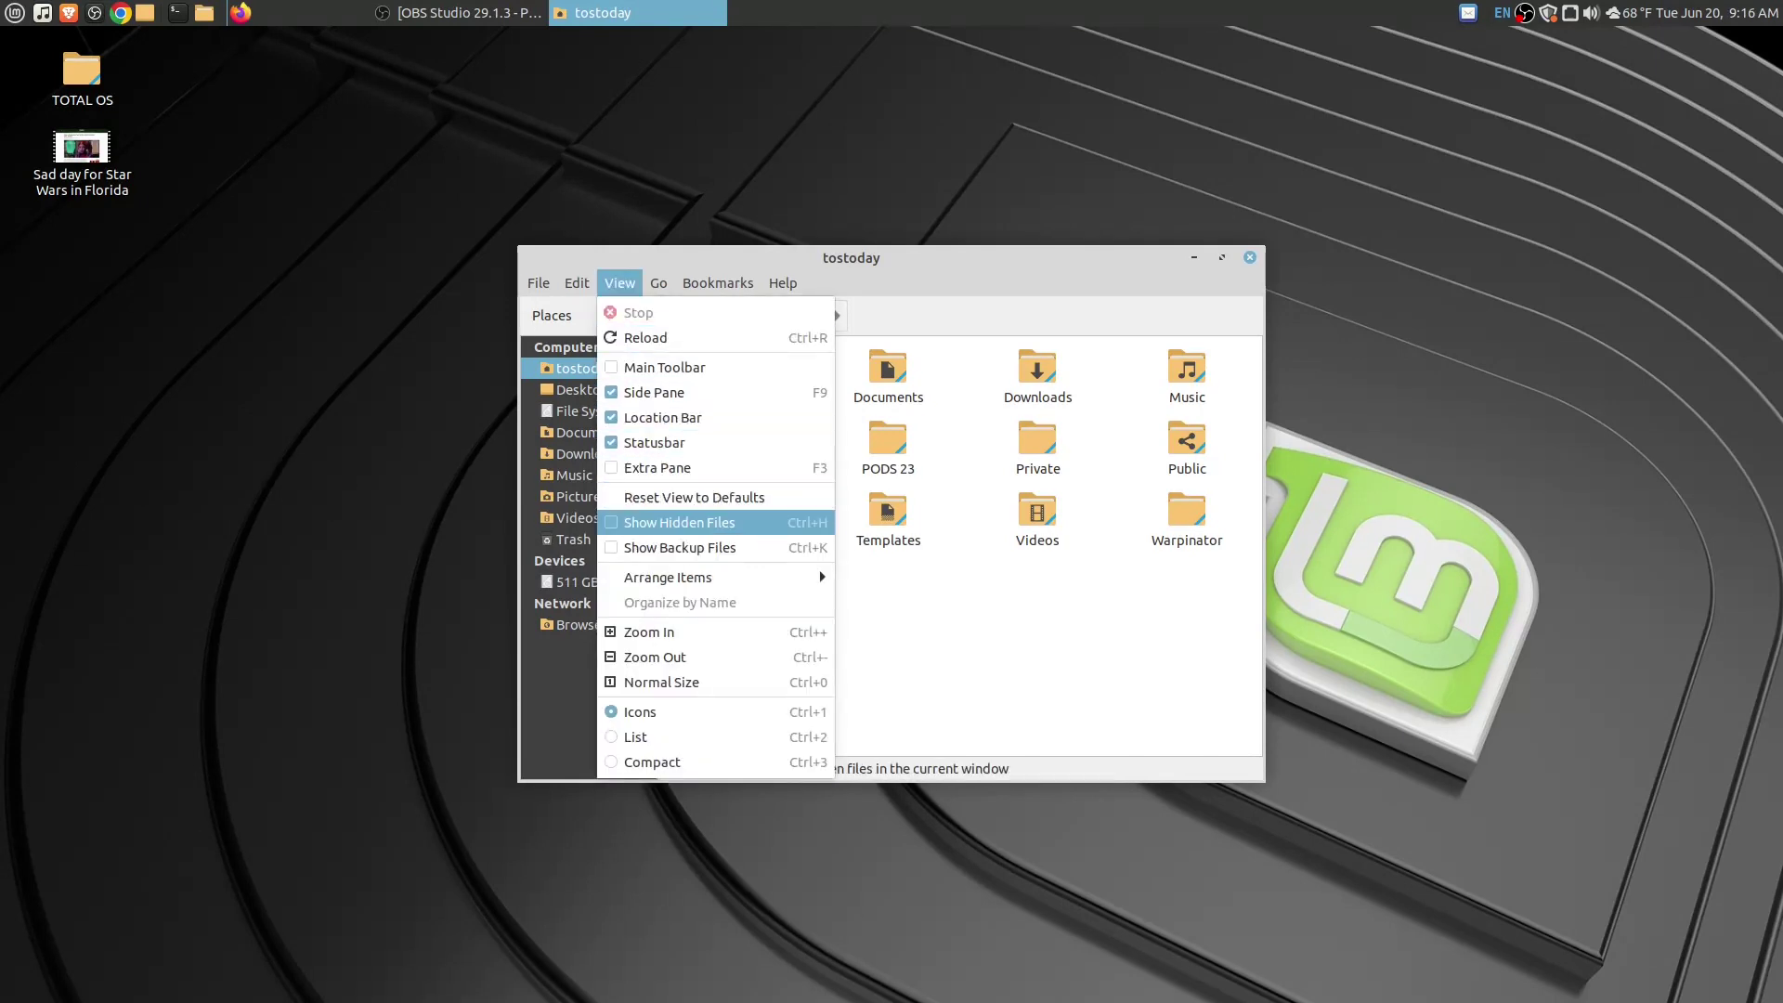
key(Down)
key(Down)
key(Down)
key(Down)
key(Down)
key(Down)
key(Down)
key(Return)
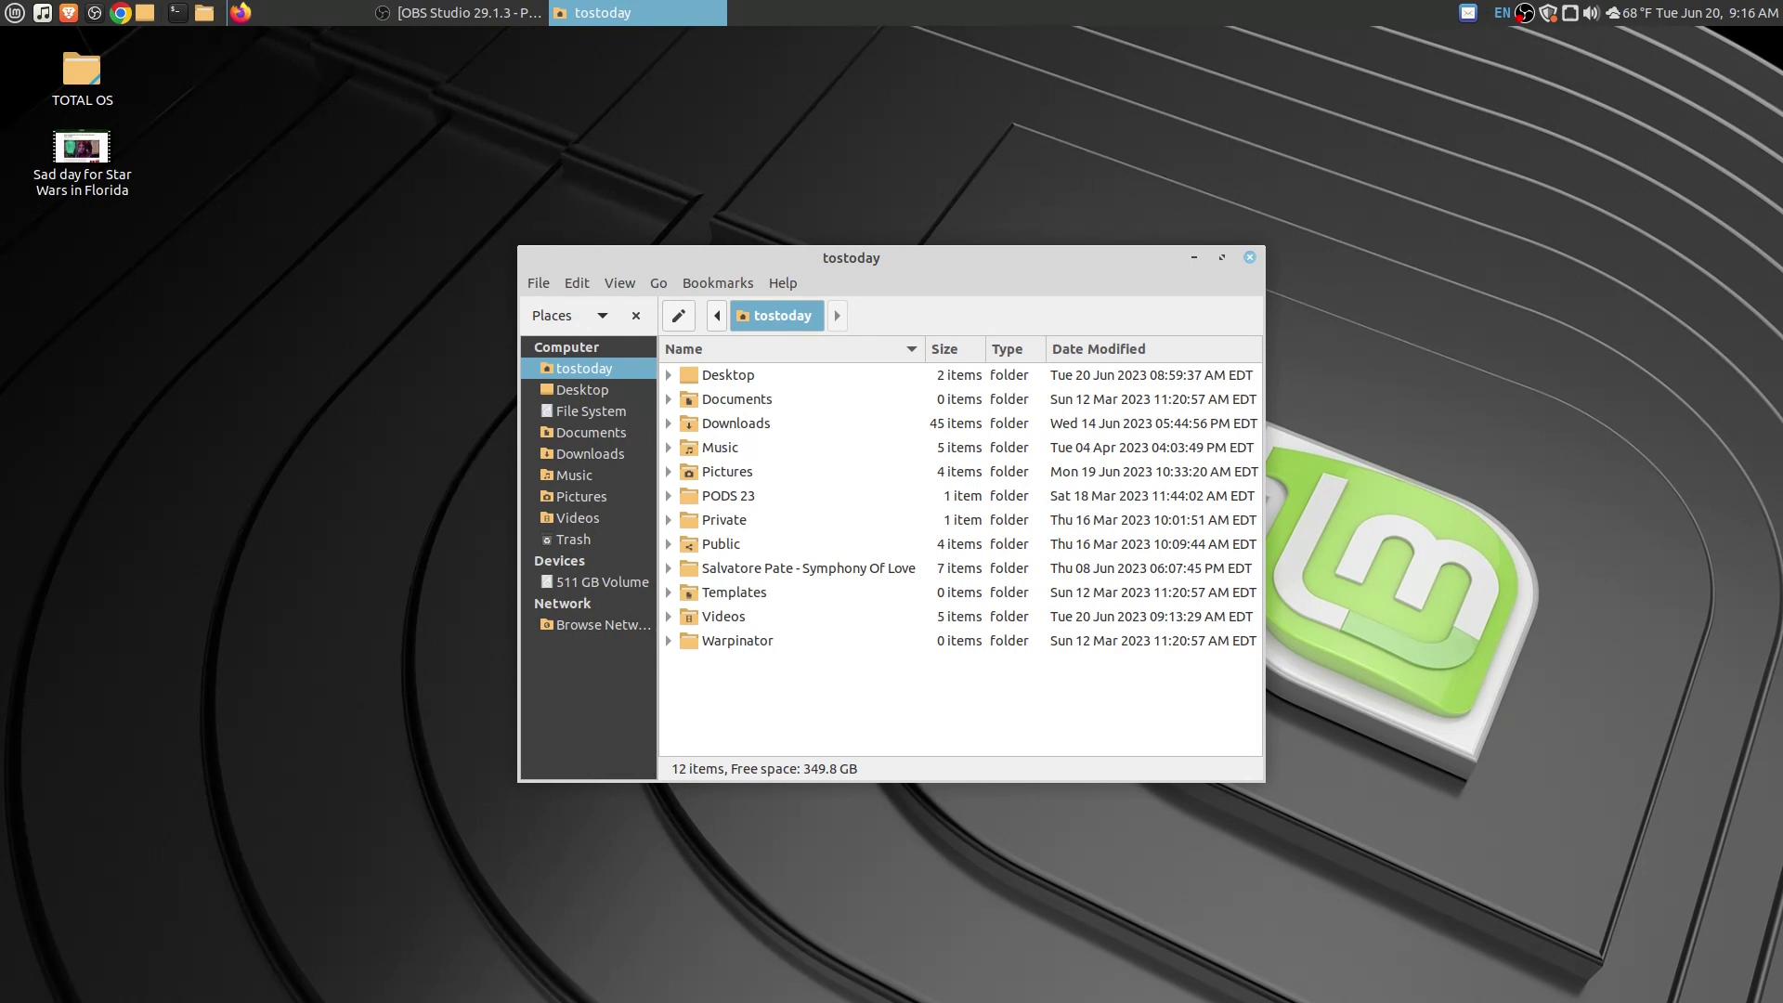
click(1250, 257)
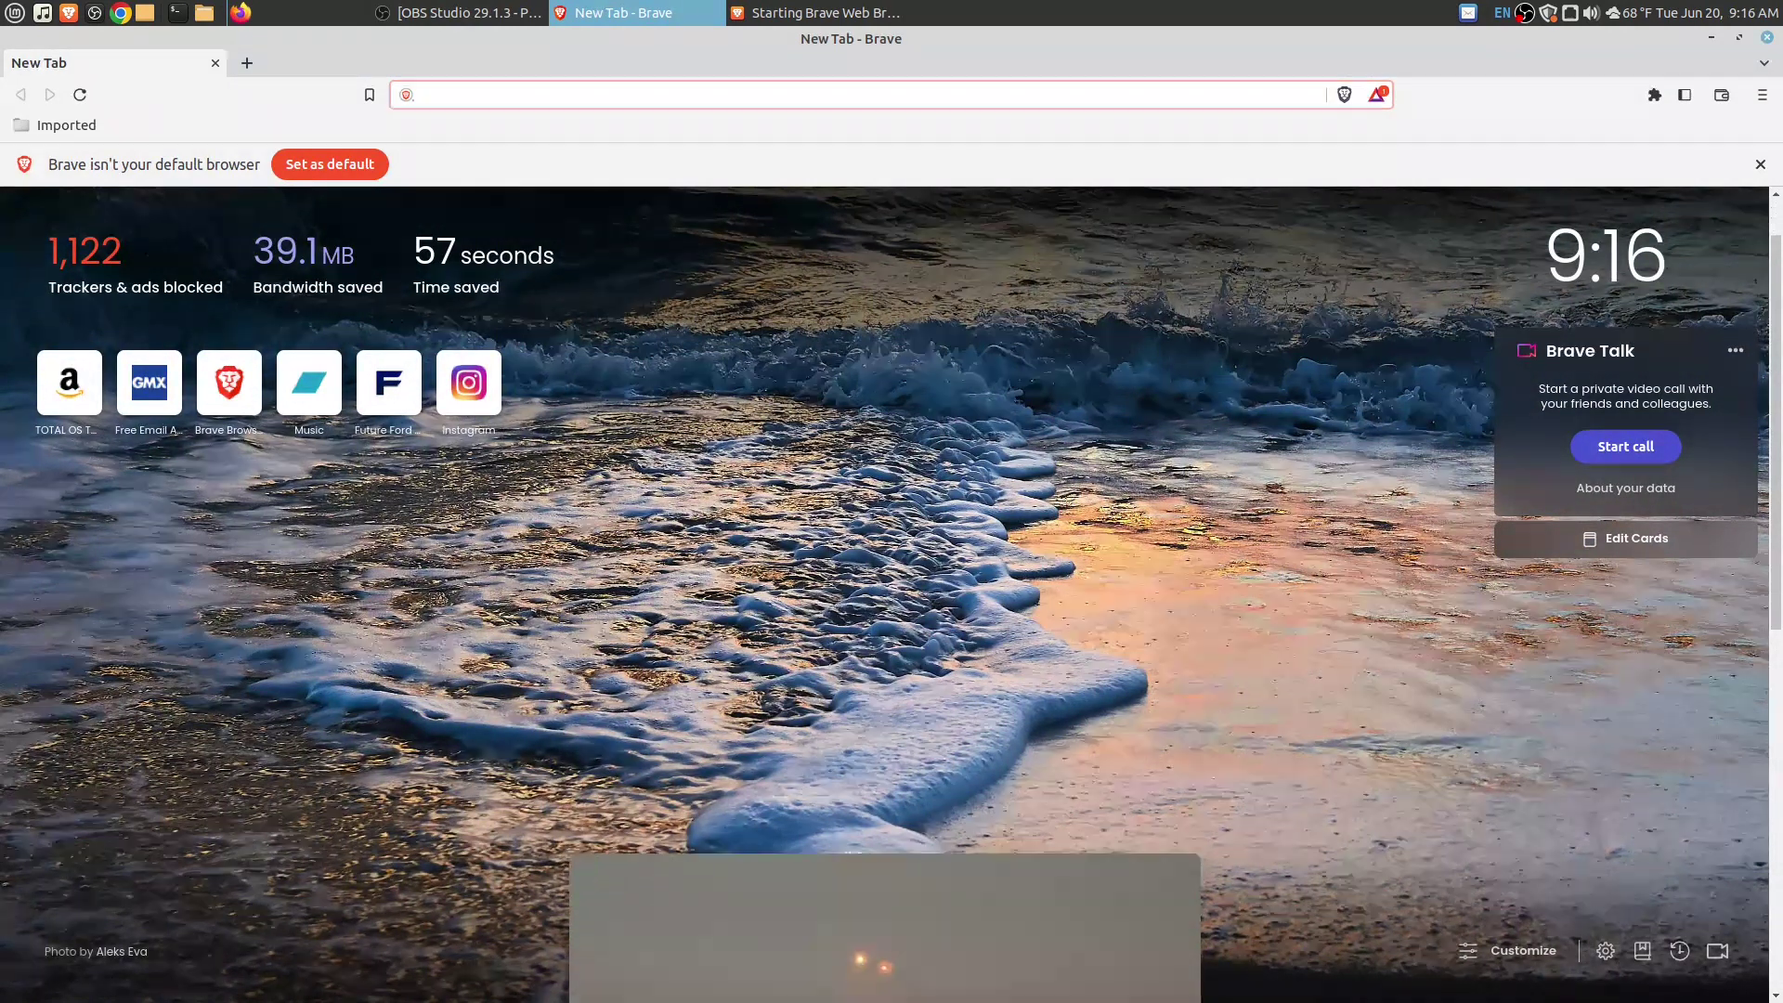
- Skim the news feed on Brave's new tab page
scroll(884, 594, down, 8)
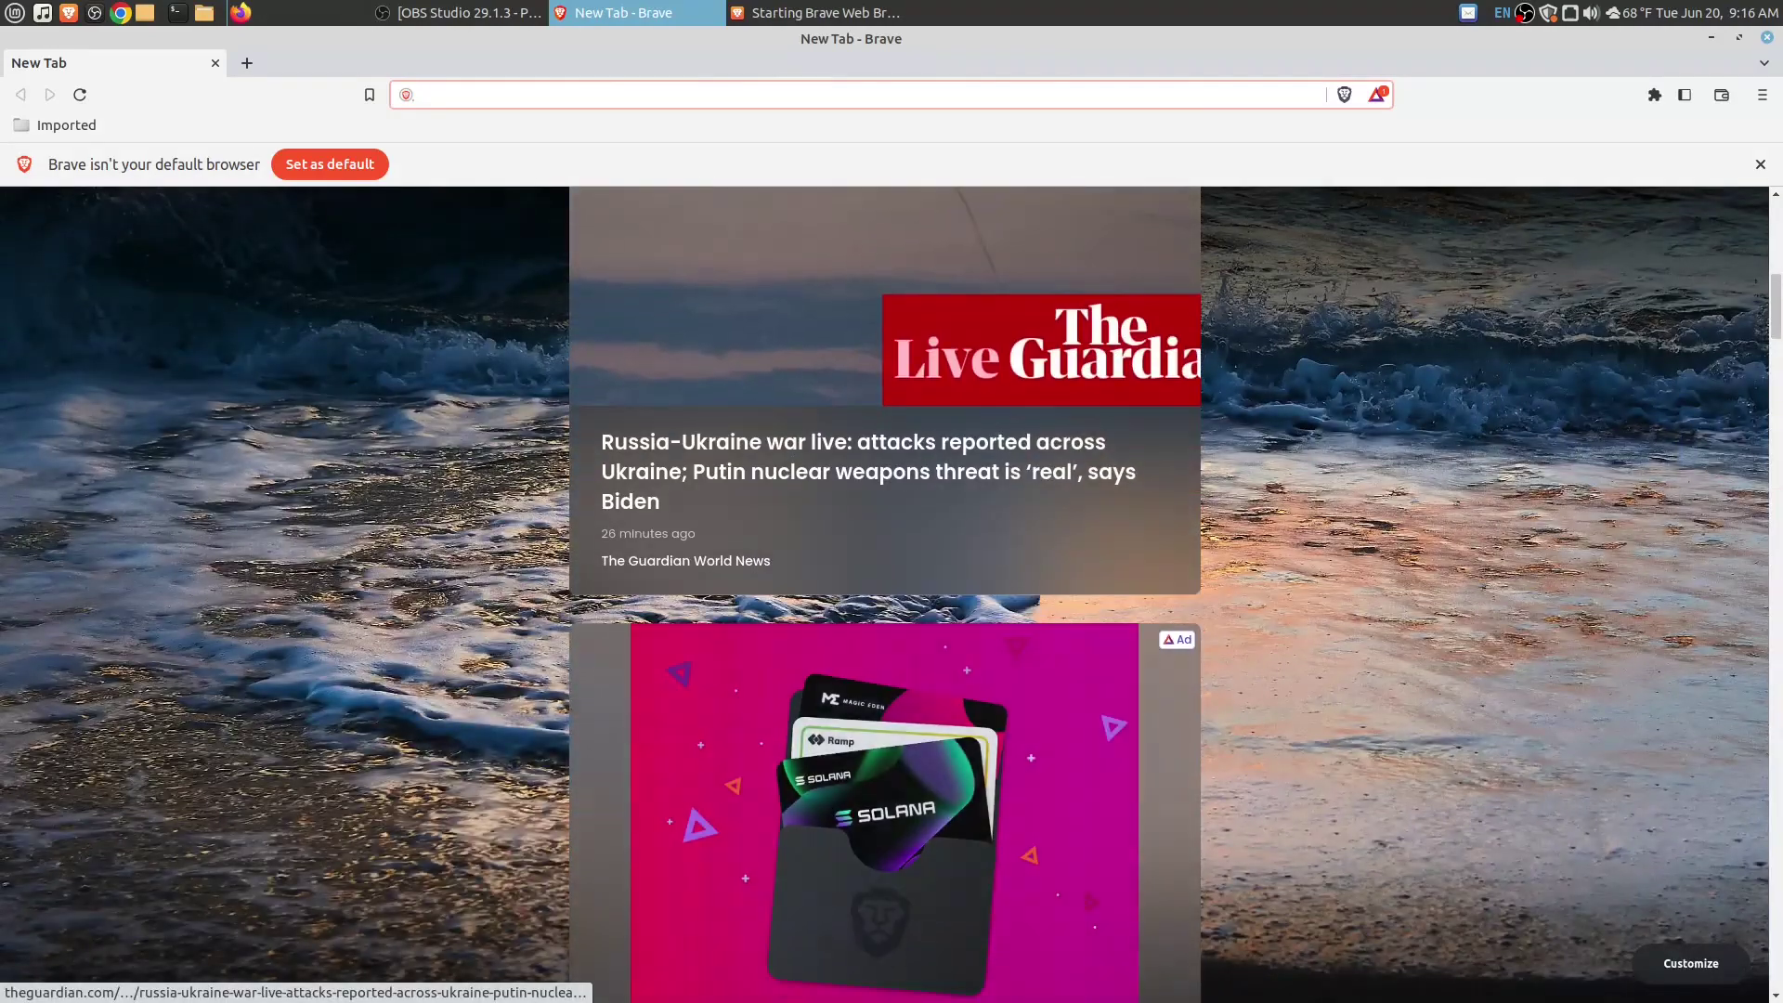
scroll(884, 594, down, 7)
scroll(884, 594, down, 5)
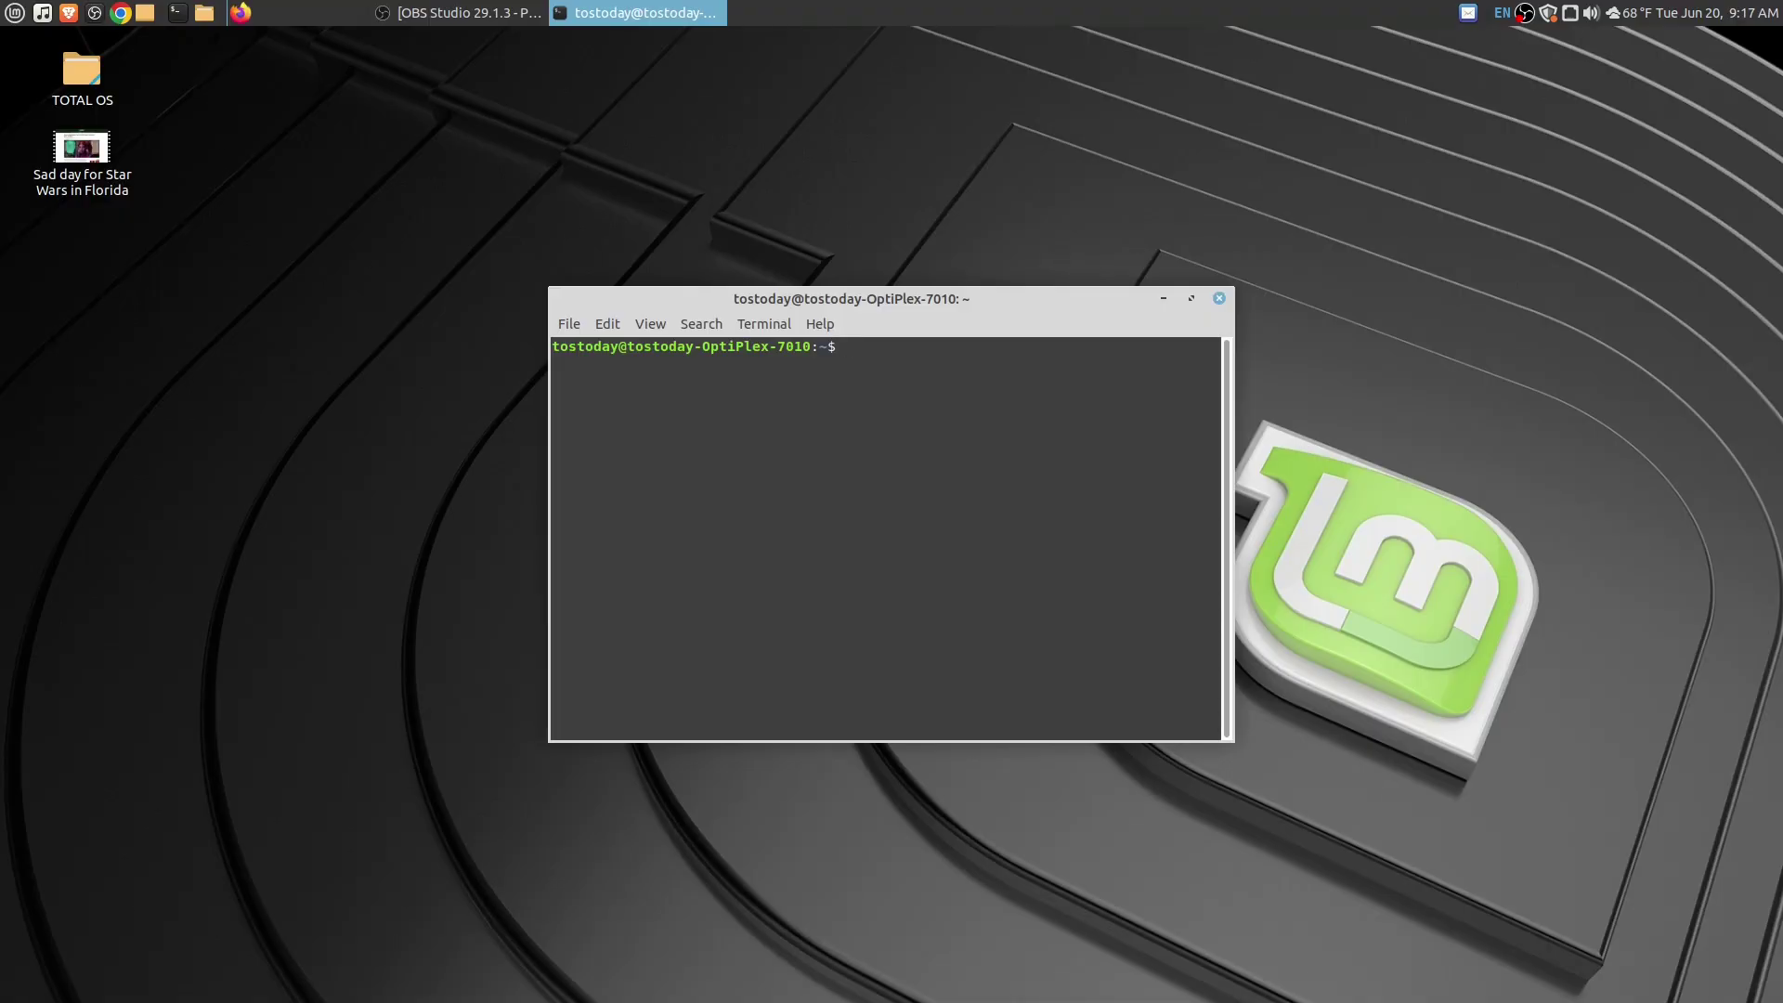
- Install the cmatrix package with "sudo apt install cmatrix" in the terminal
text(sudo apt install )
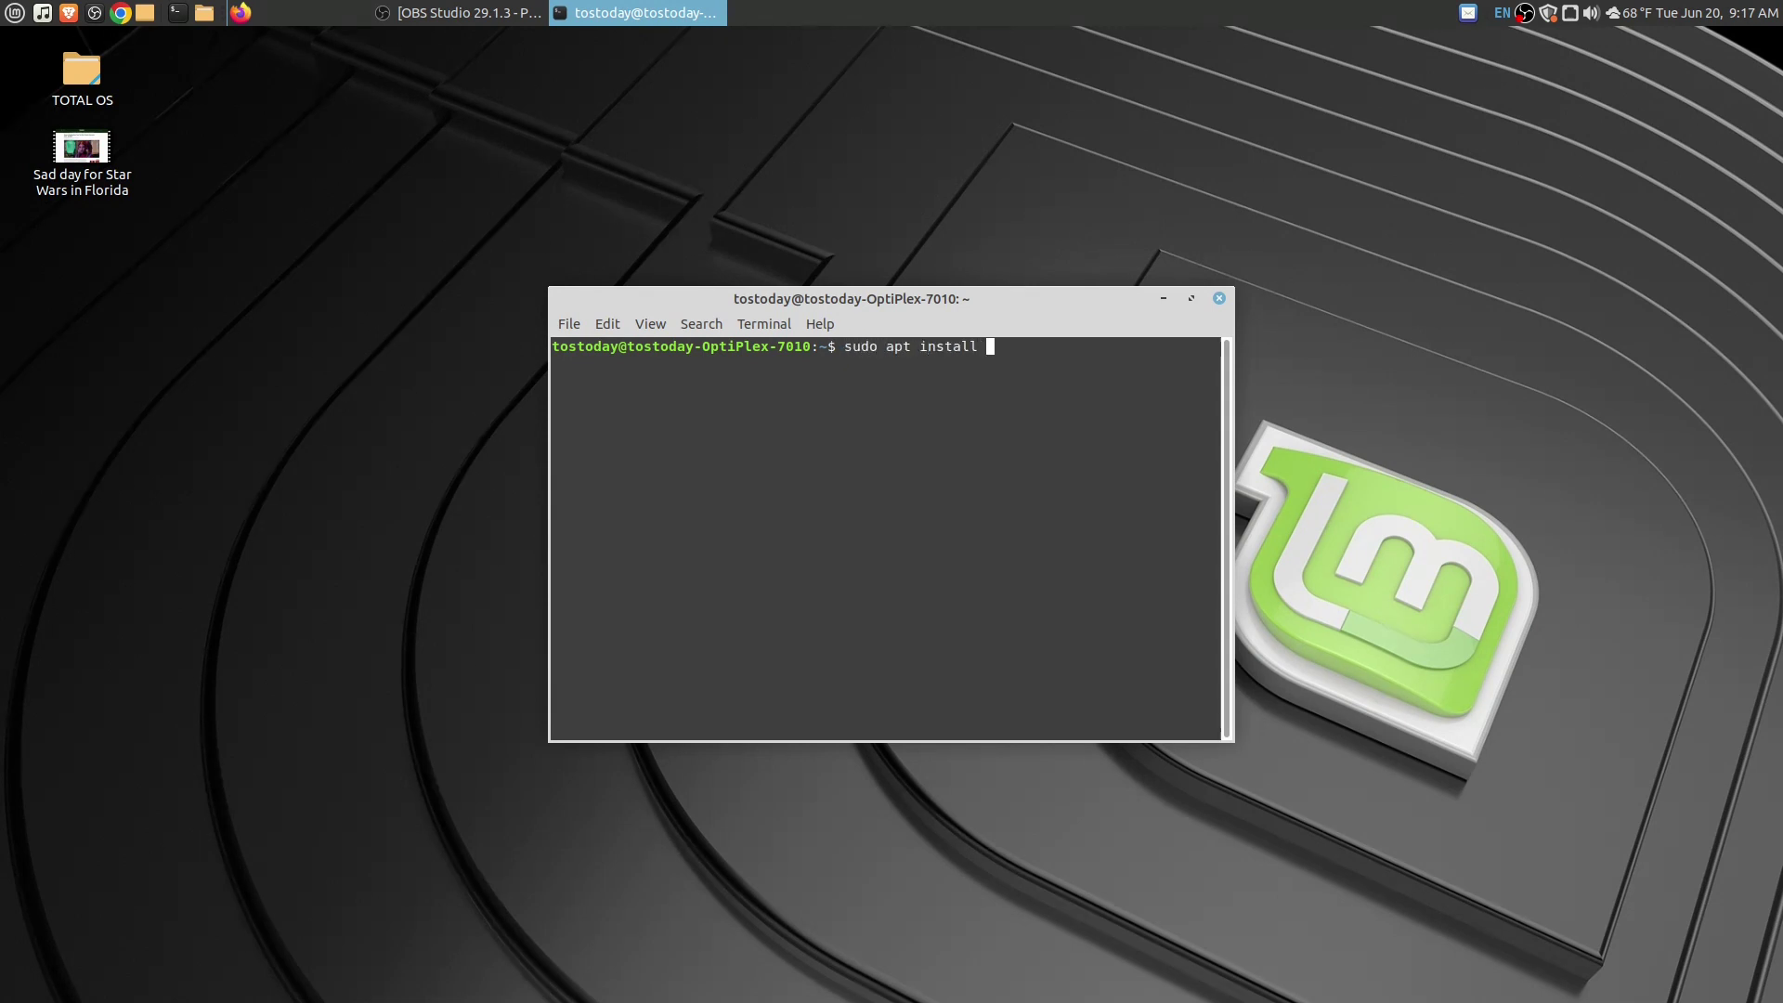
text(cmatrix)
key(Return)
key(Return)
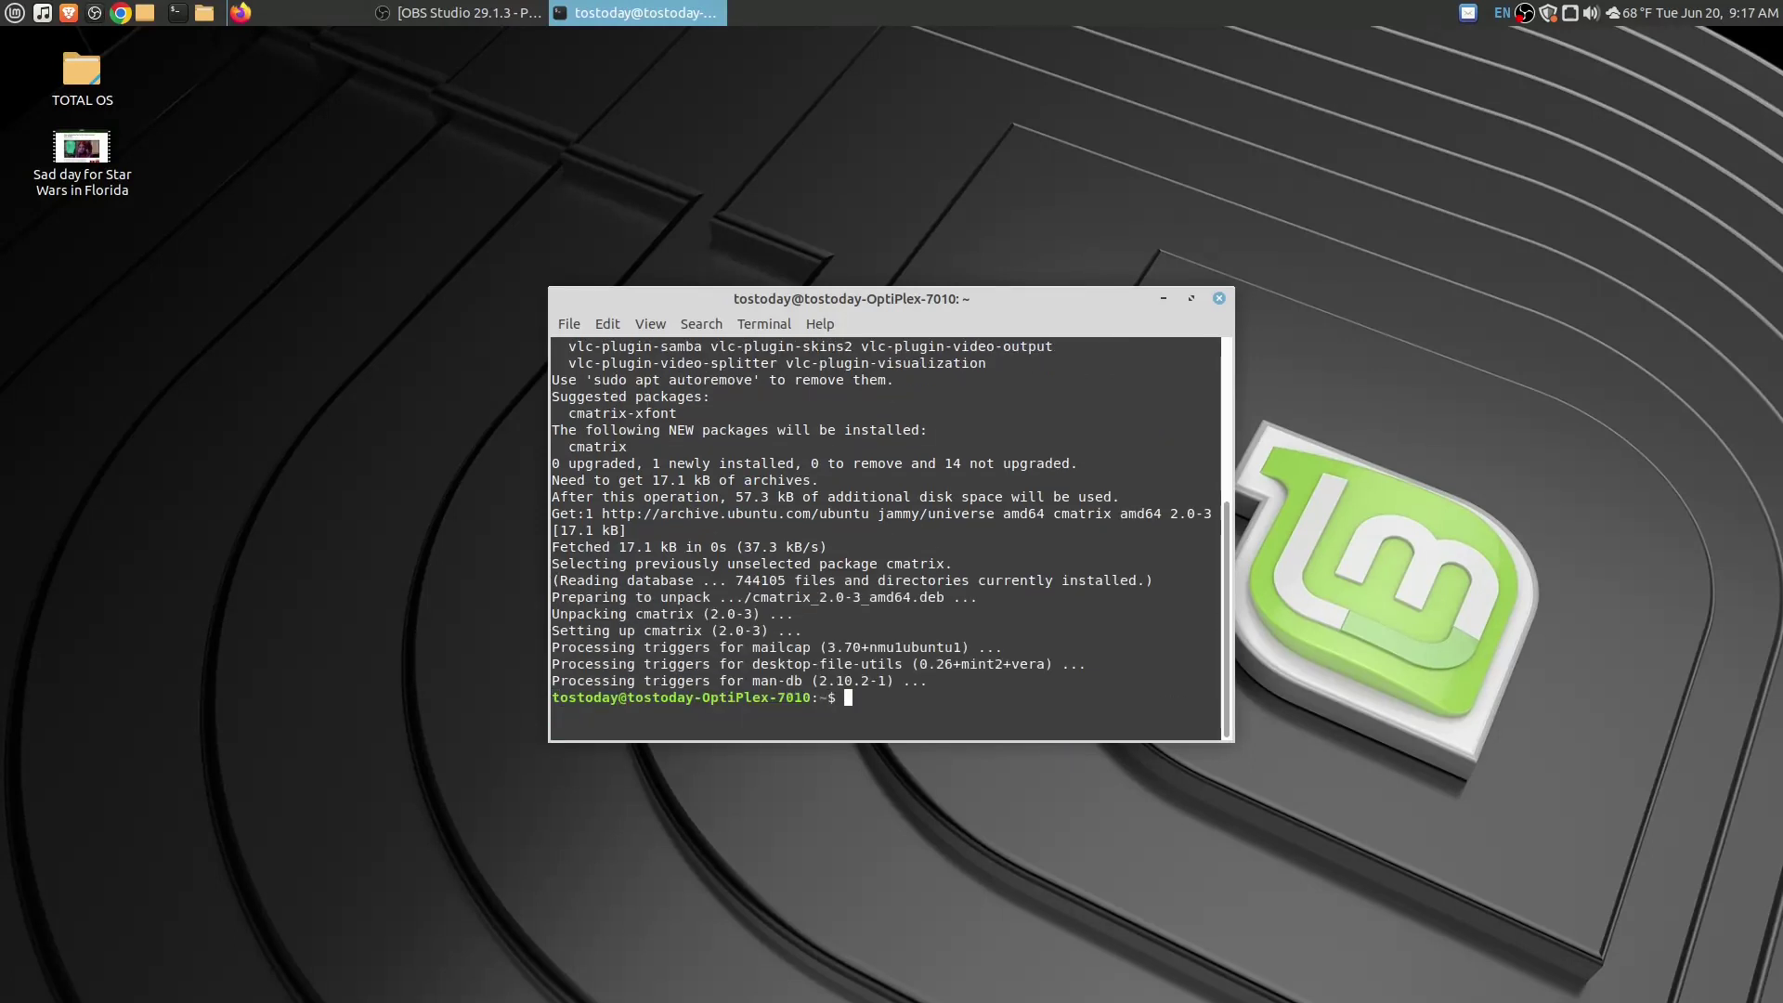
- Run cmatrix and enlarge the terminal window to watch the animation full size
text(cmatrix)
key(Return)
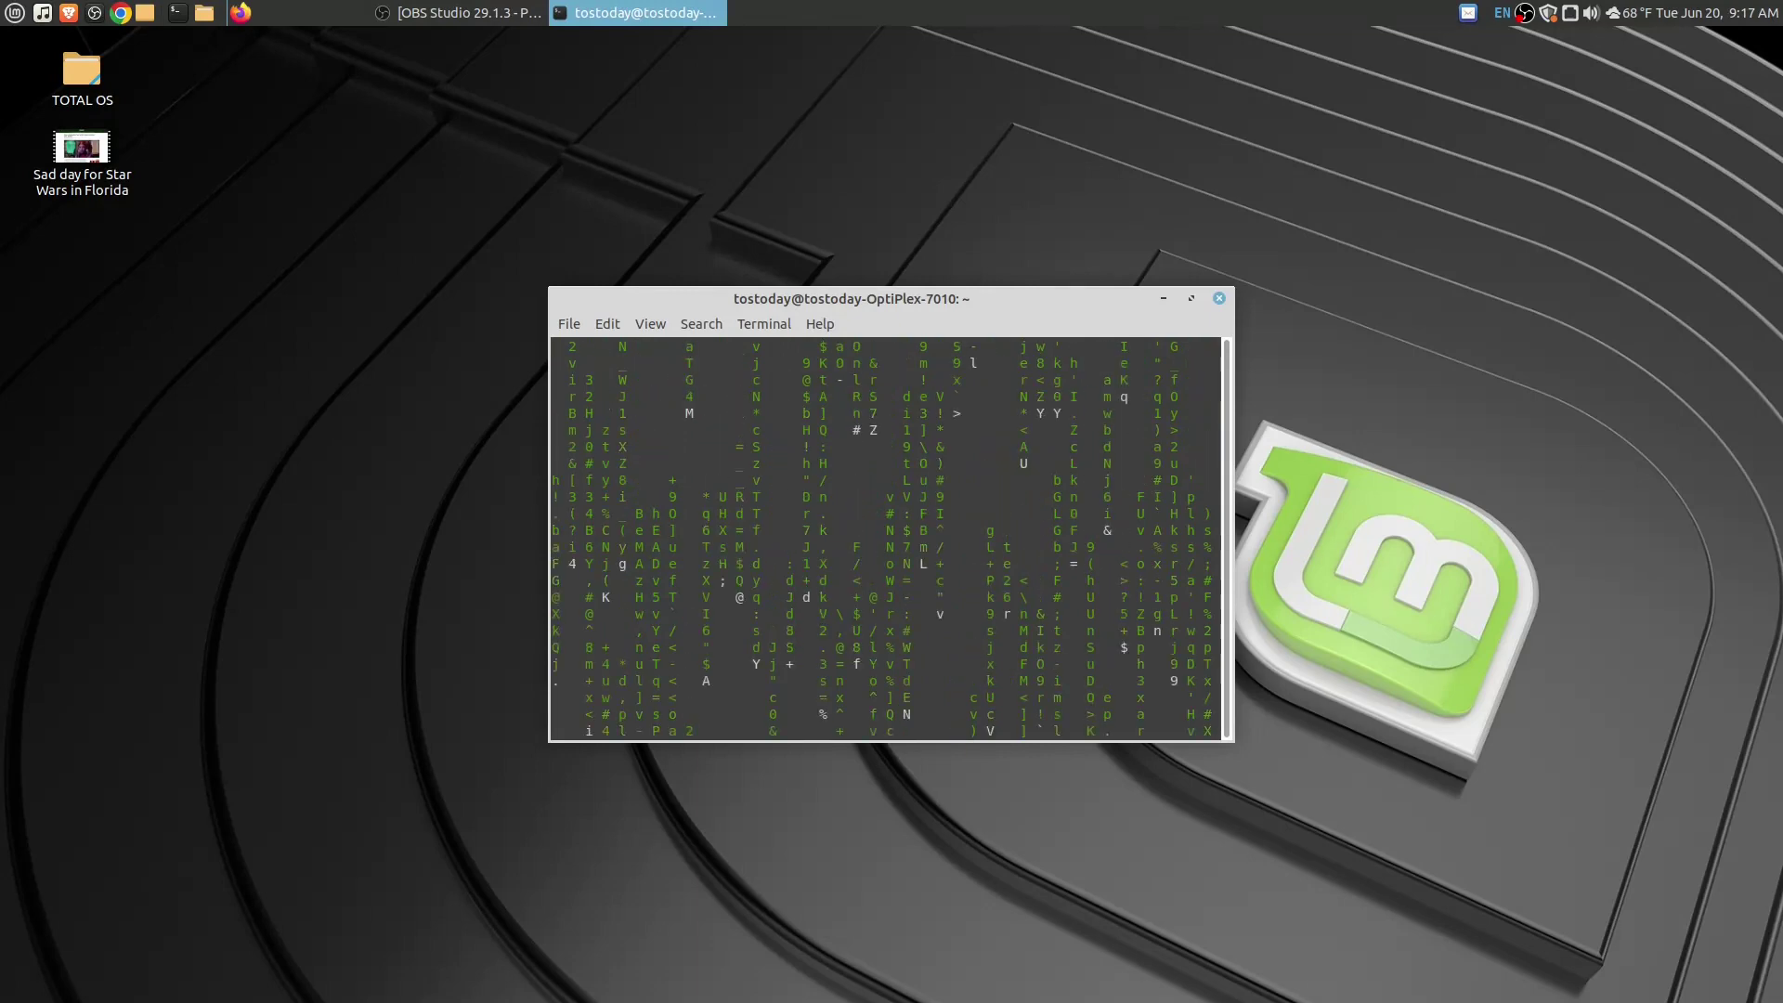
click(1191, 299)
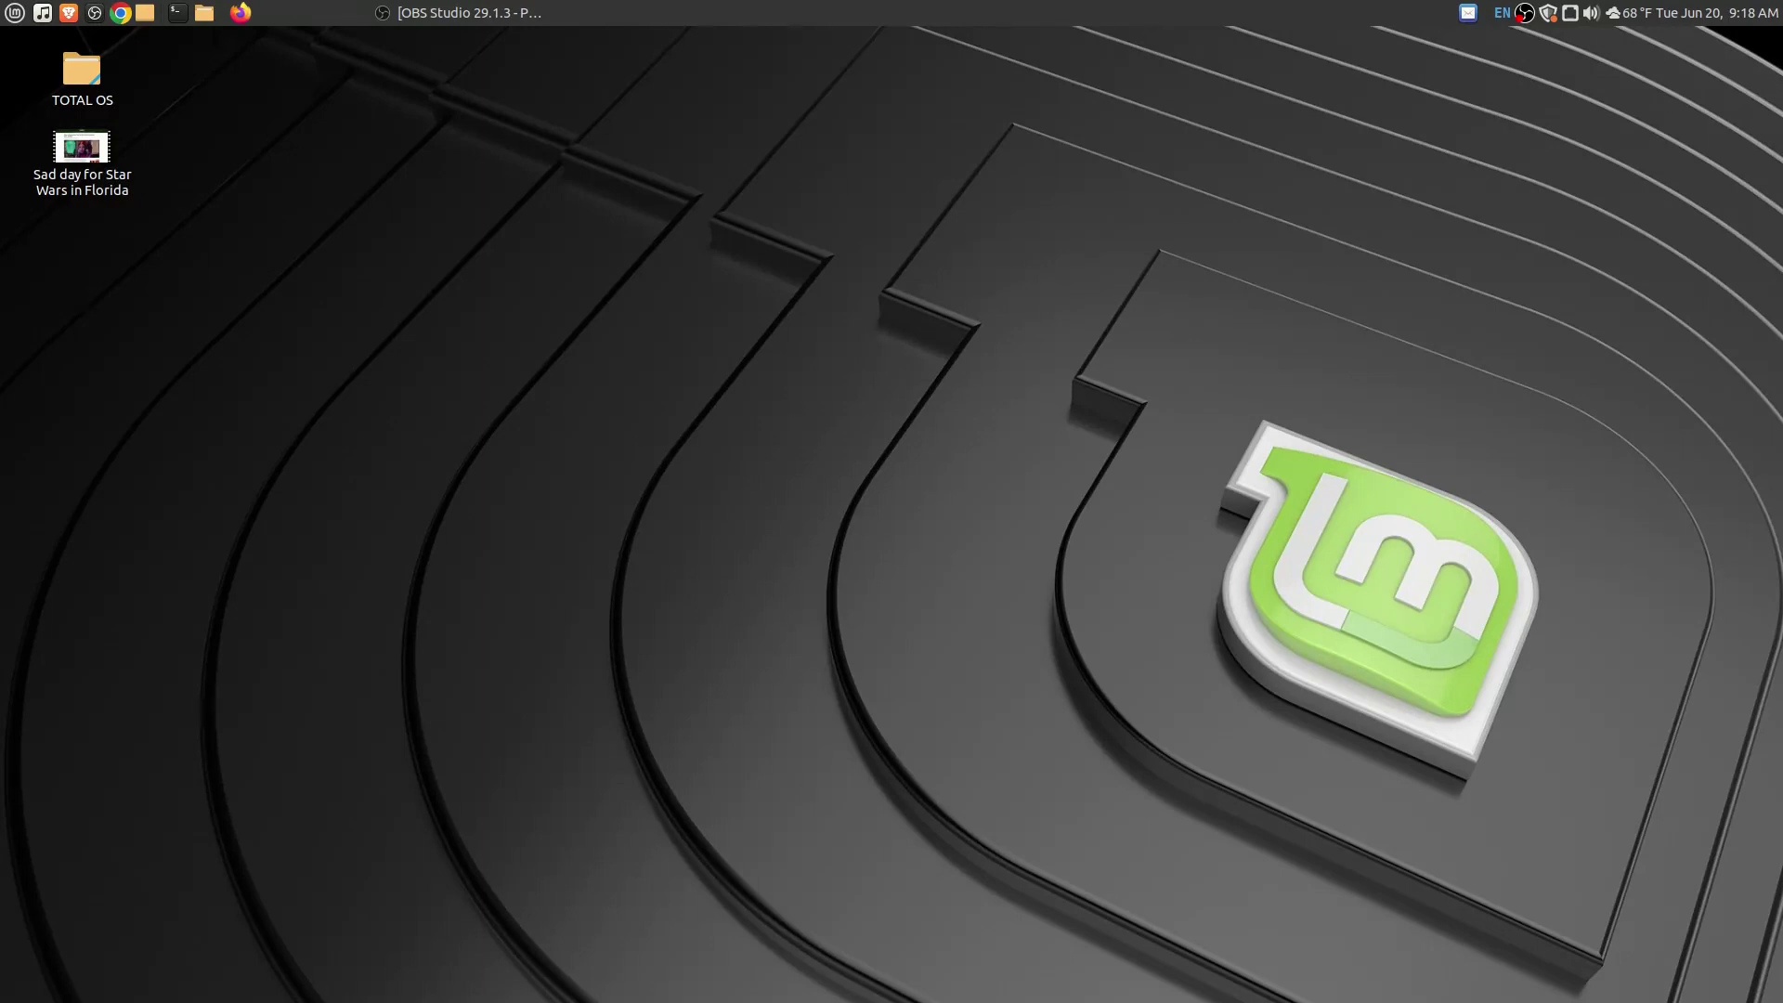
- Launch System Monitor from the favorite applications and view its resource graphs and system information
key(super)
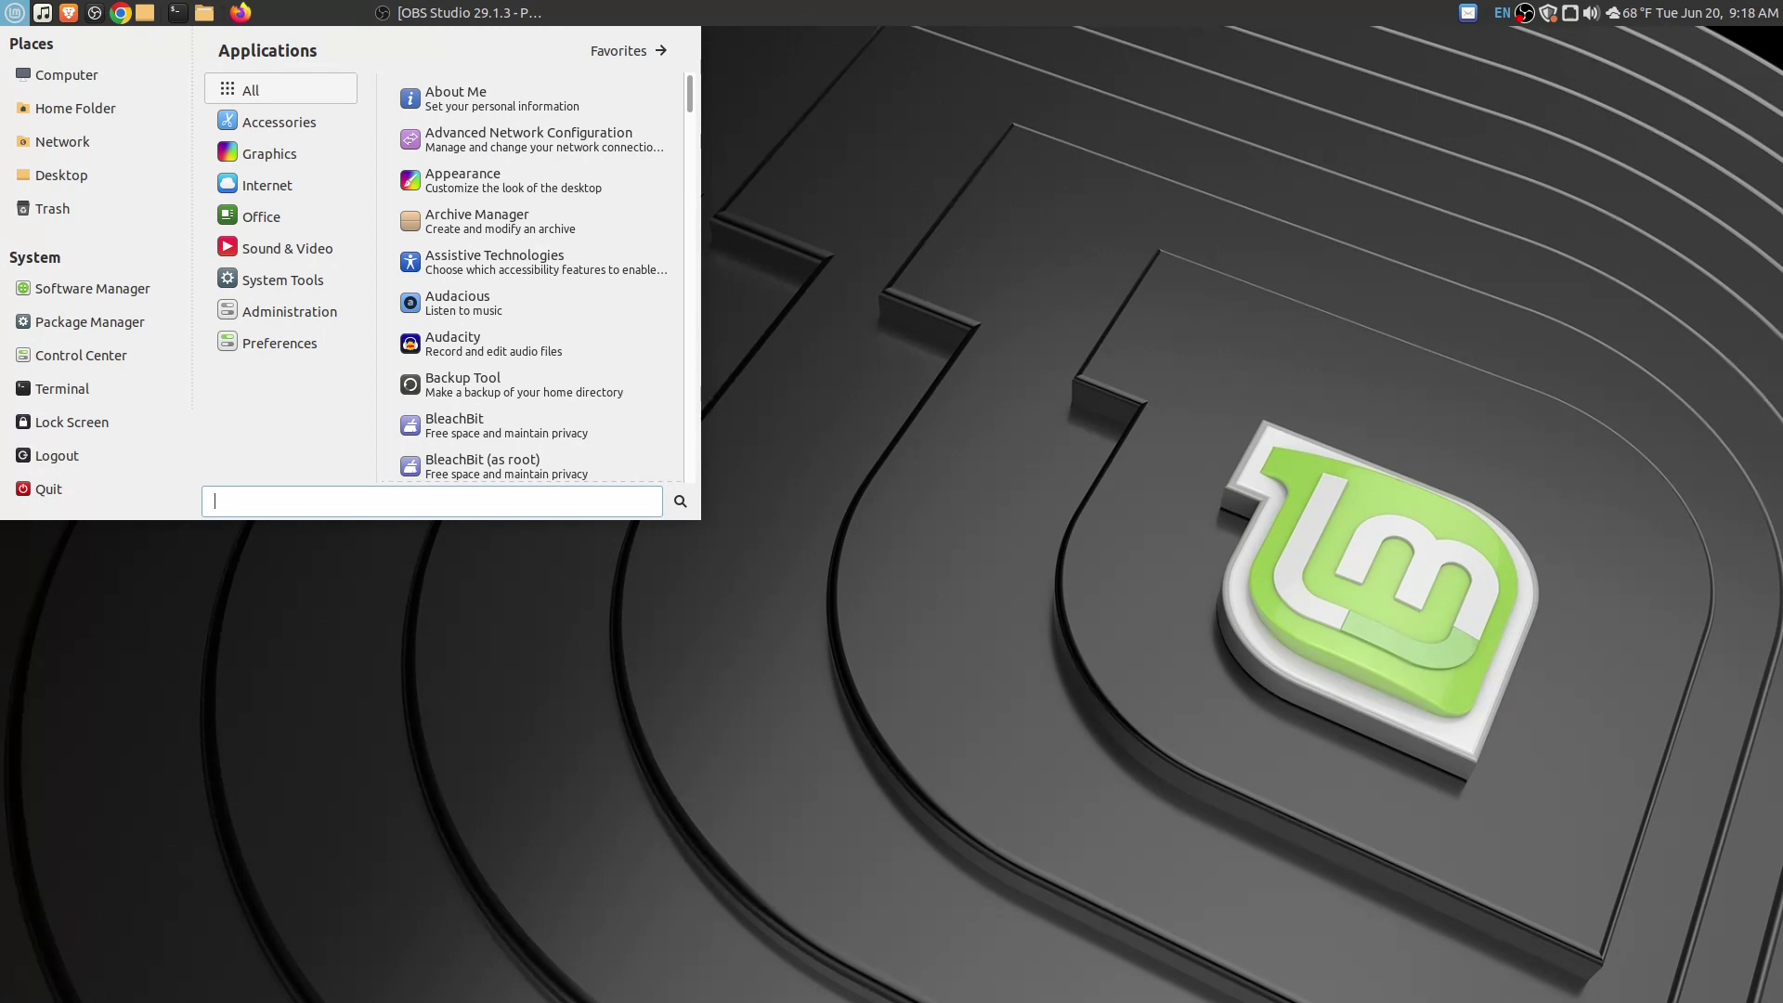
key(Down)
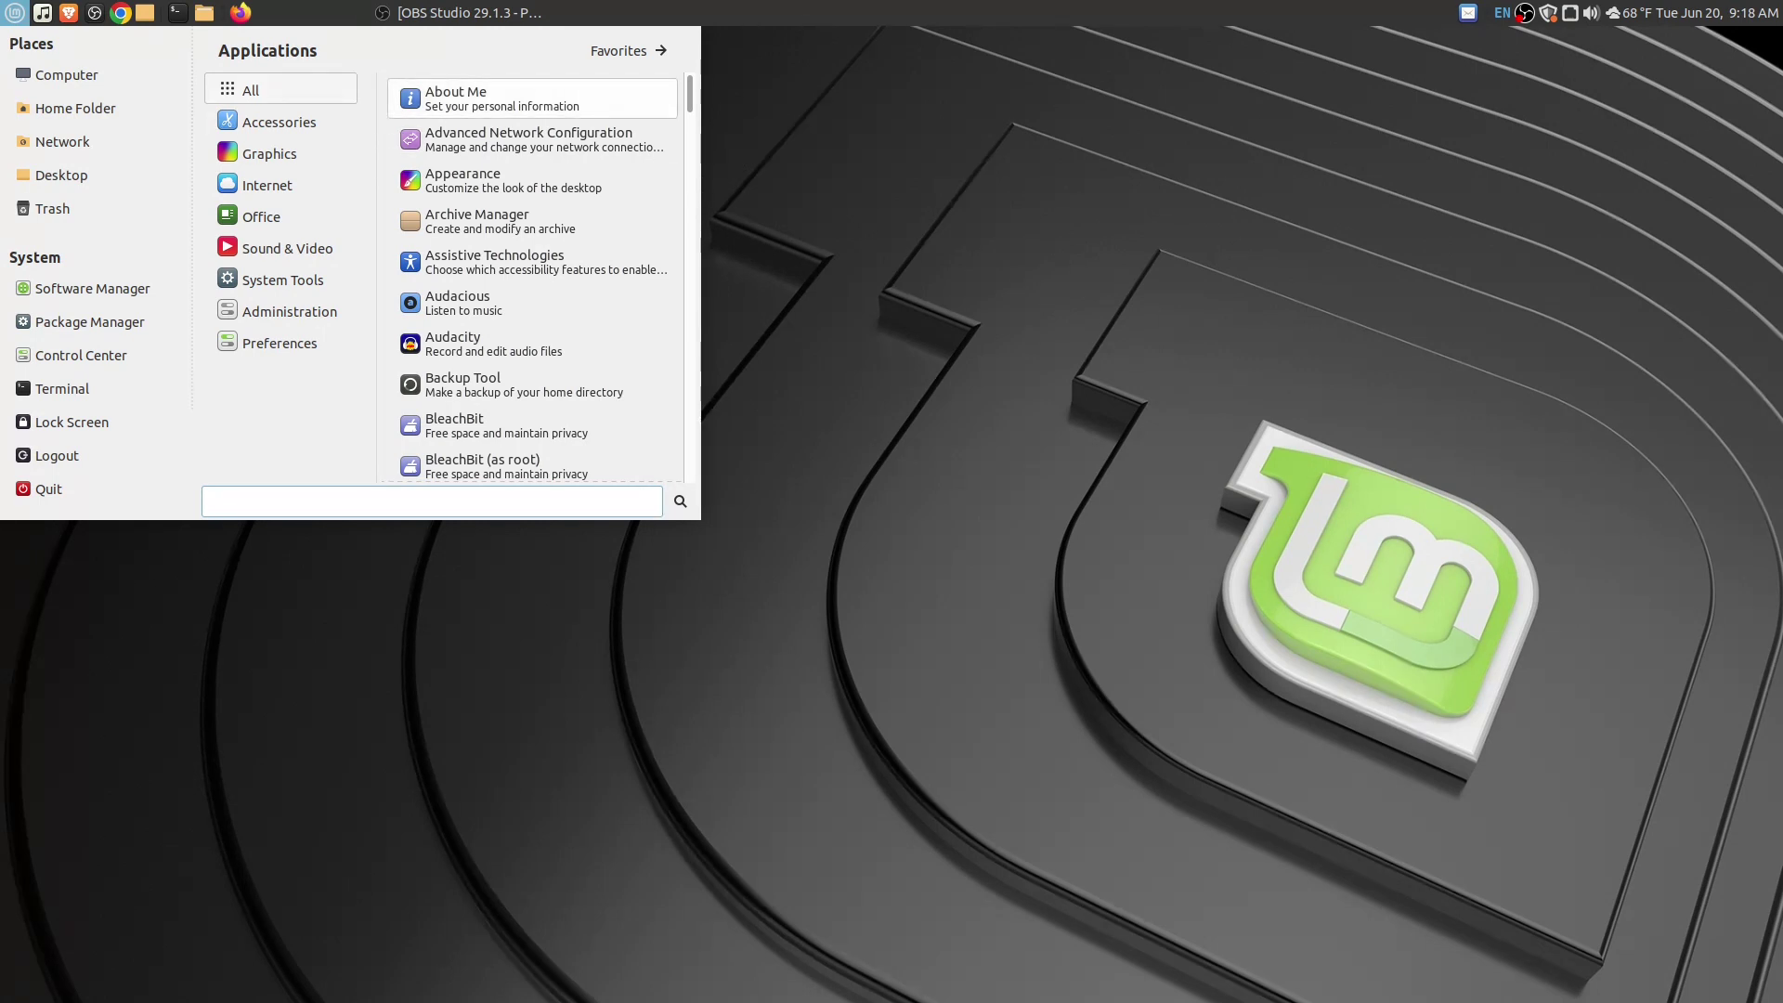
click(619, 51)
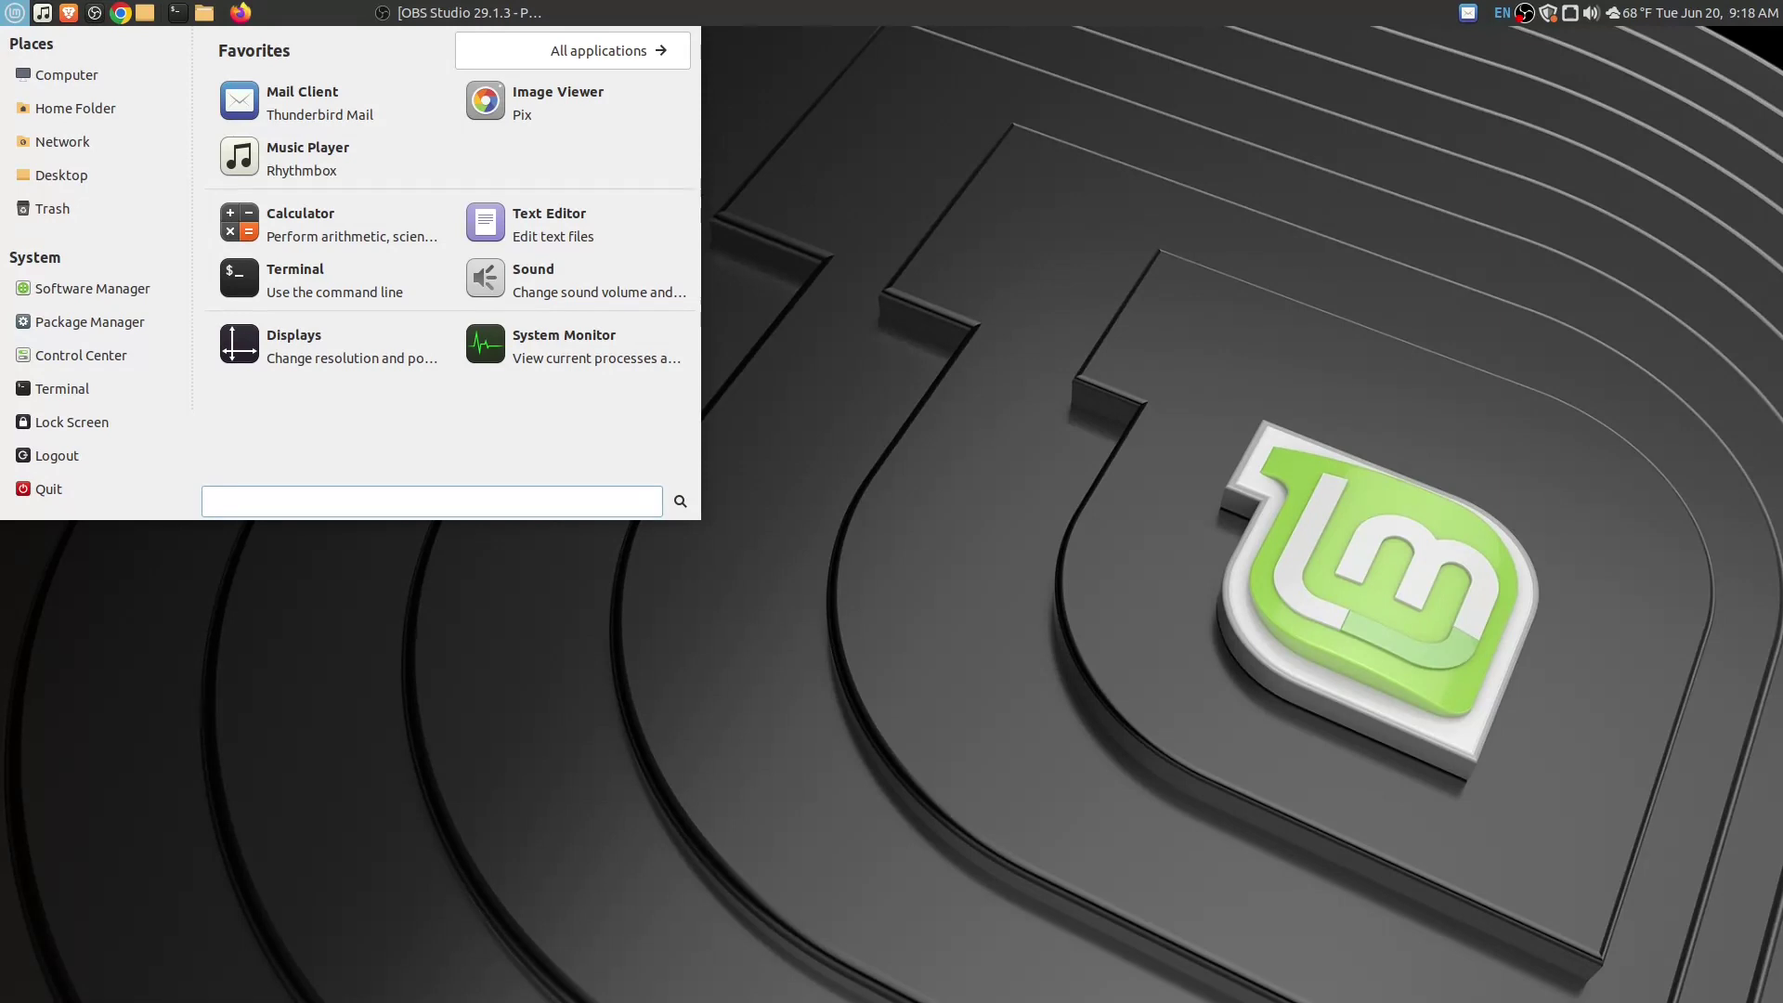
key(Down)
key(Down)
key(Down)
key(Down)
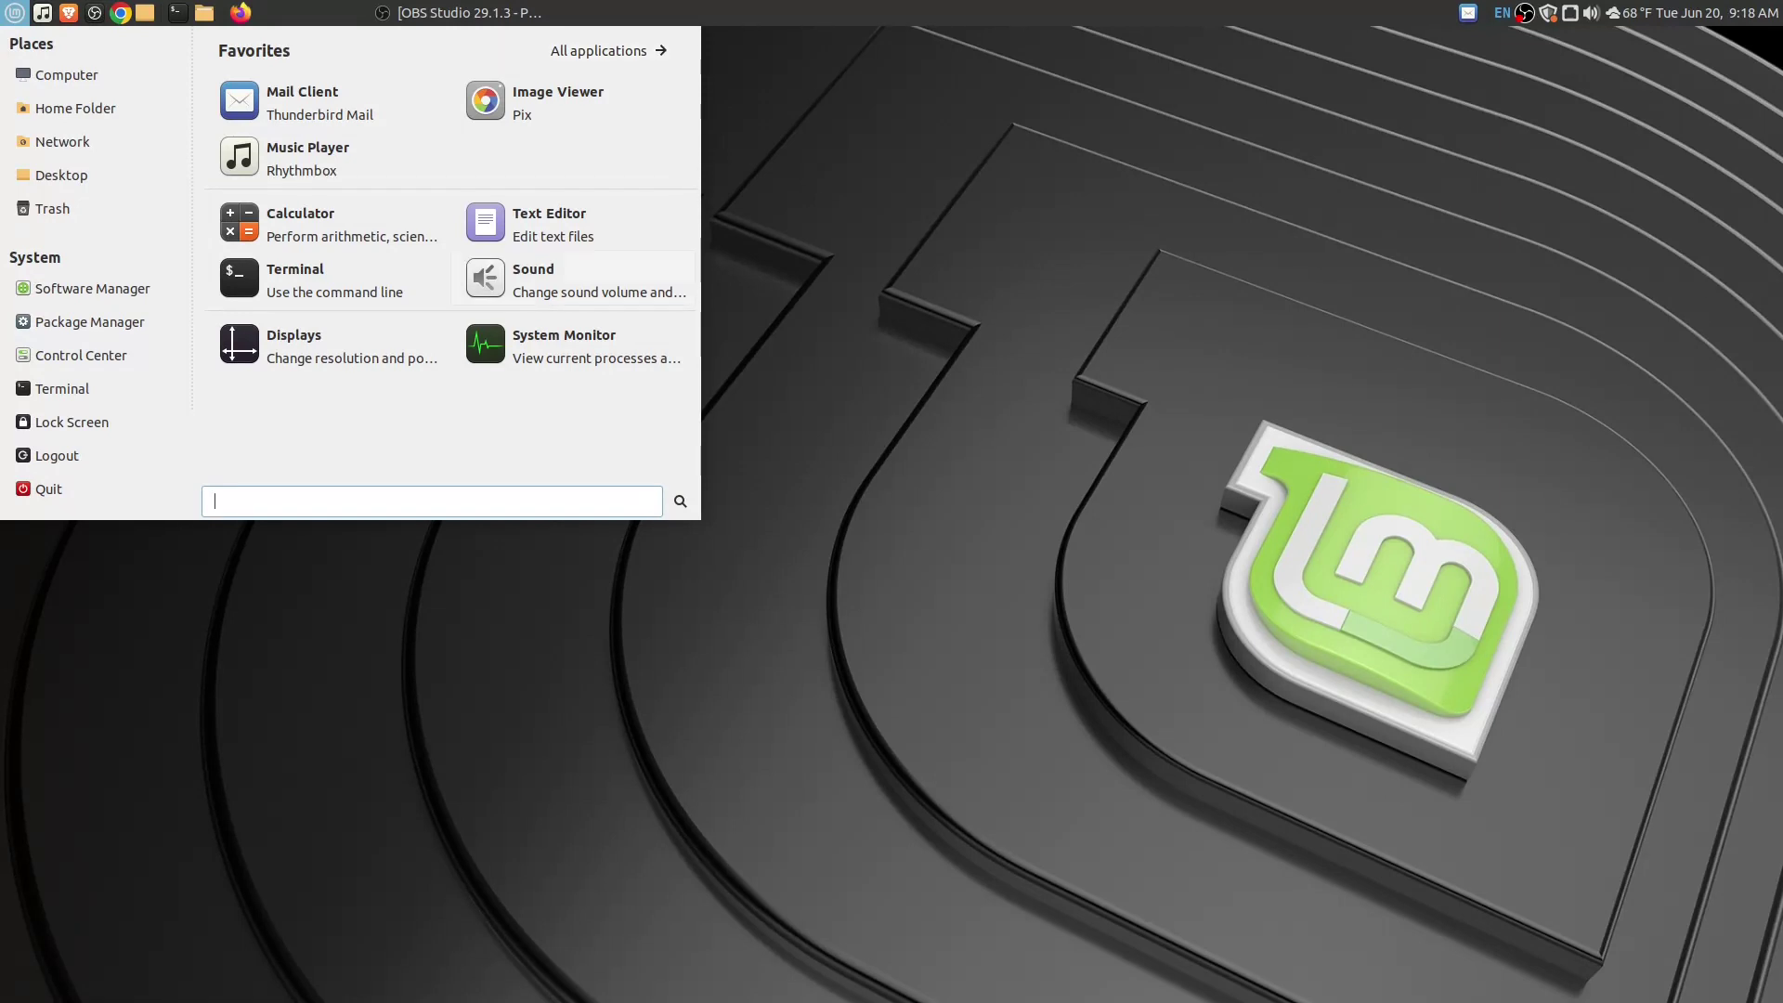
key(Return)
click(200, 101)
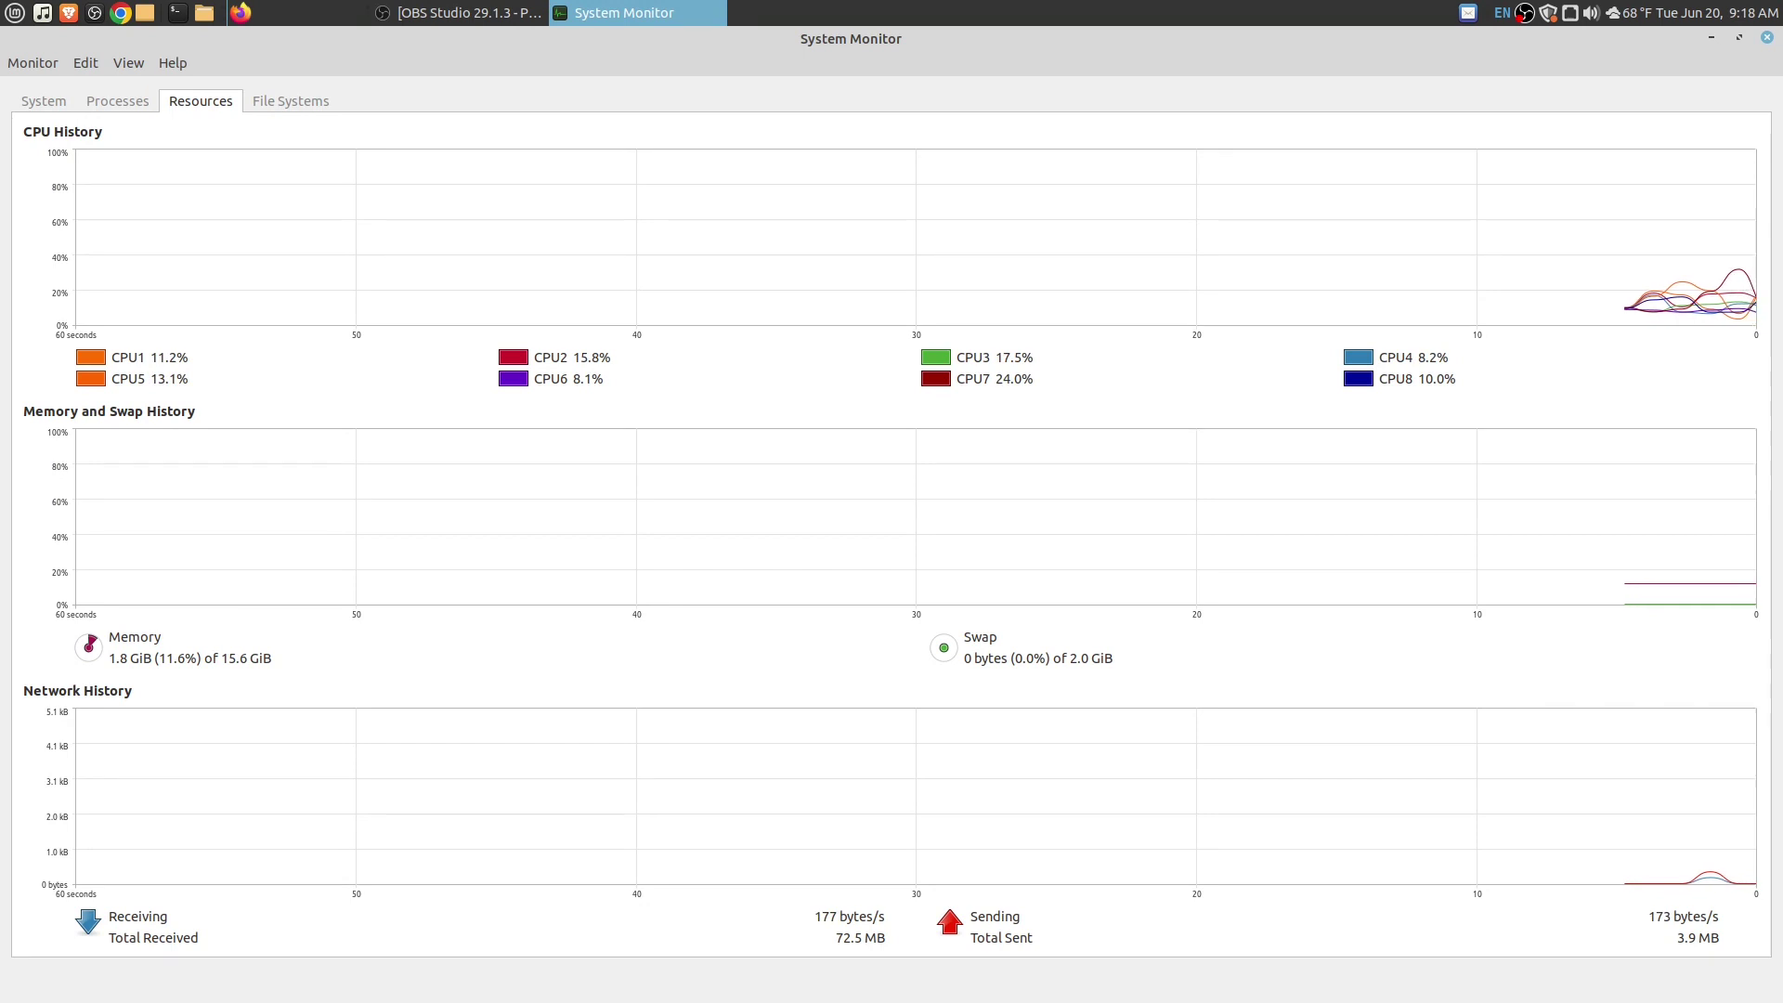
click(43, 101)
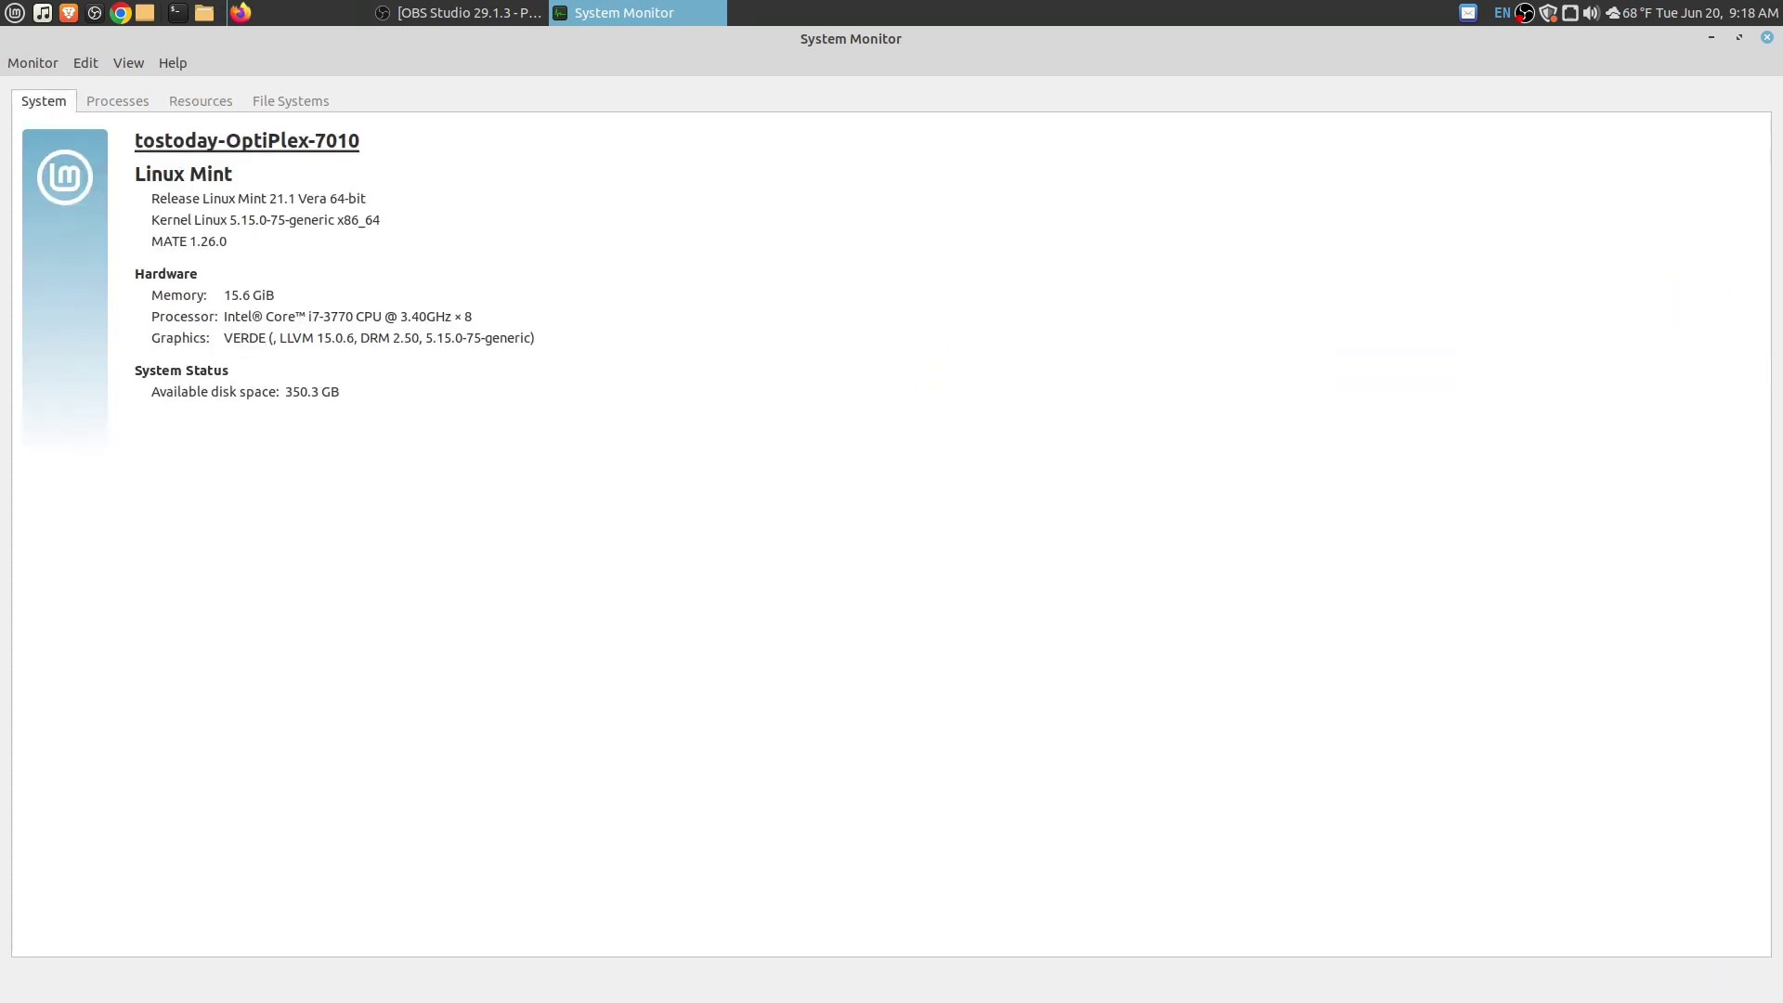
- Try side-by-side tiling with OBS Studio on the left half and System Monitor on the right, and clear both windows away
key(super+Right)
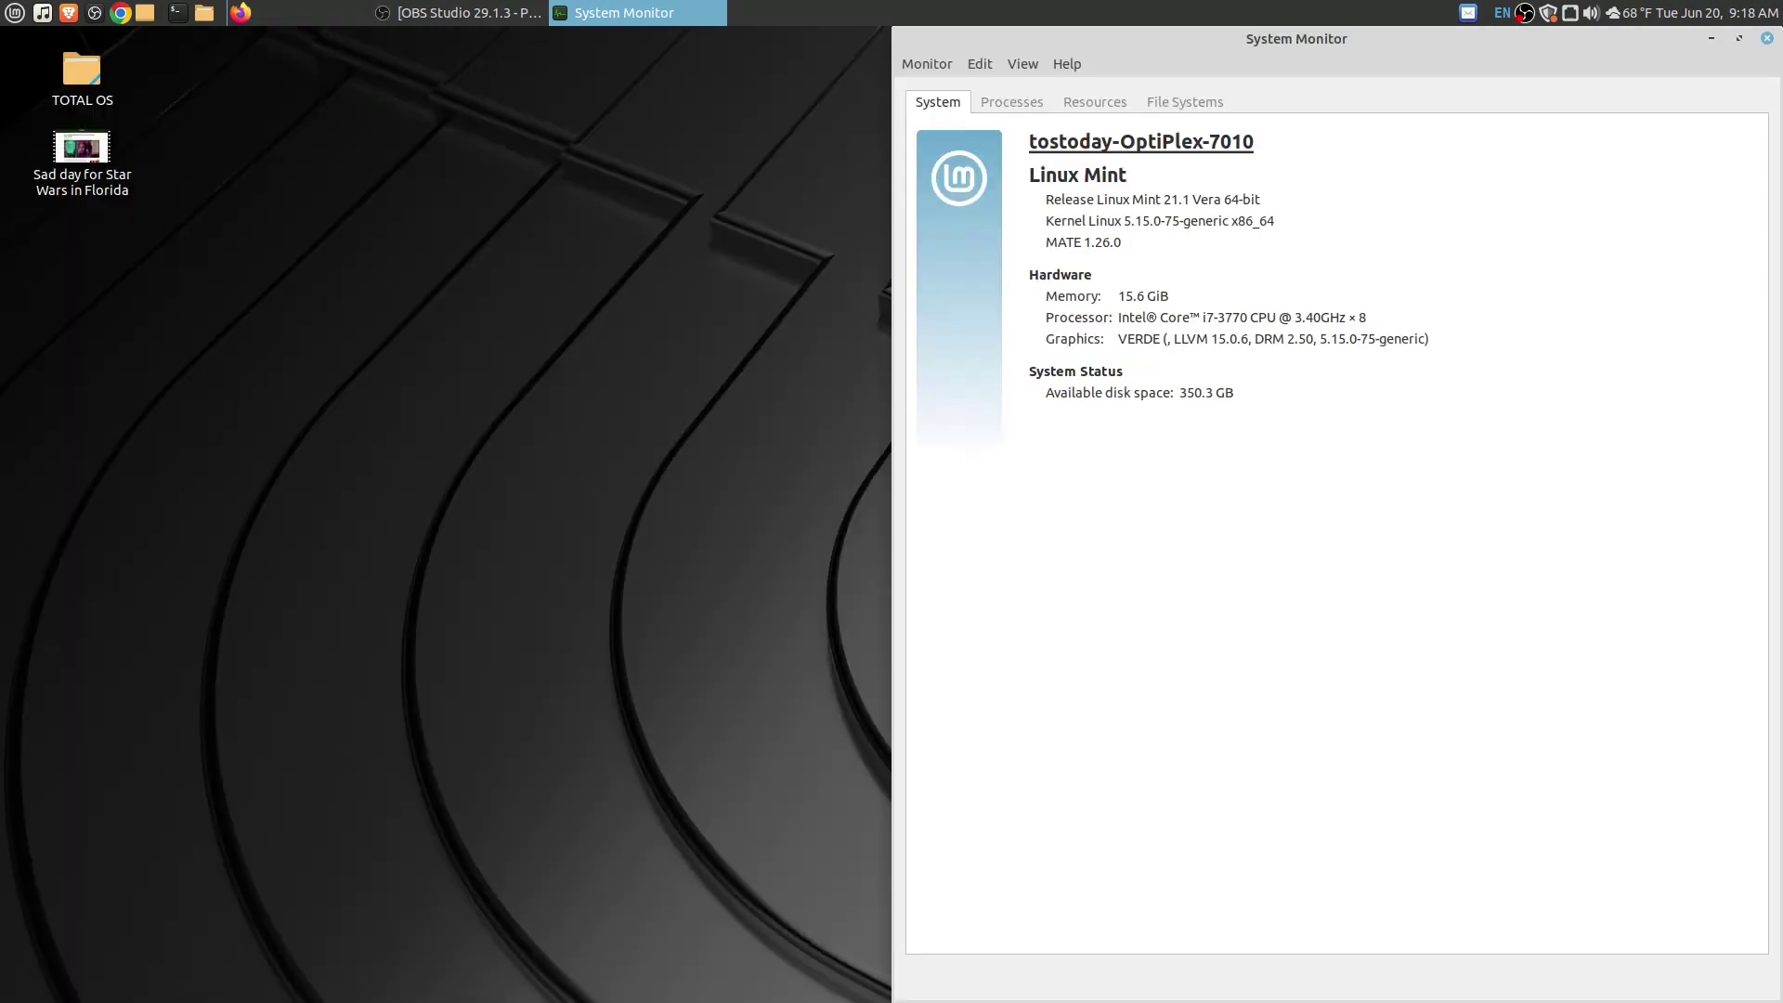
key(alt+Tab)
key(super+Left)
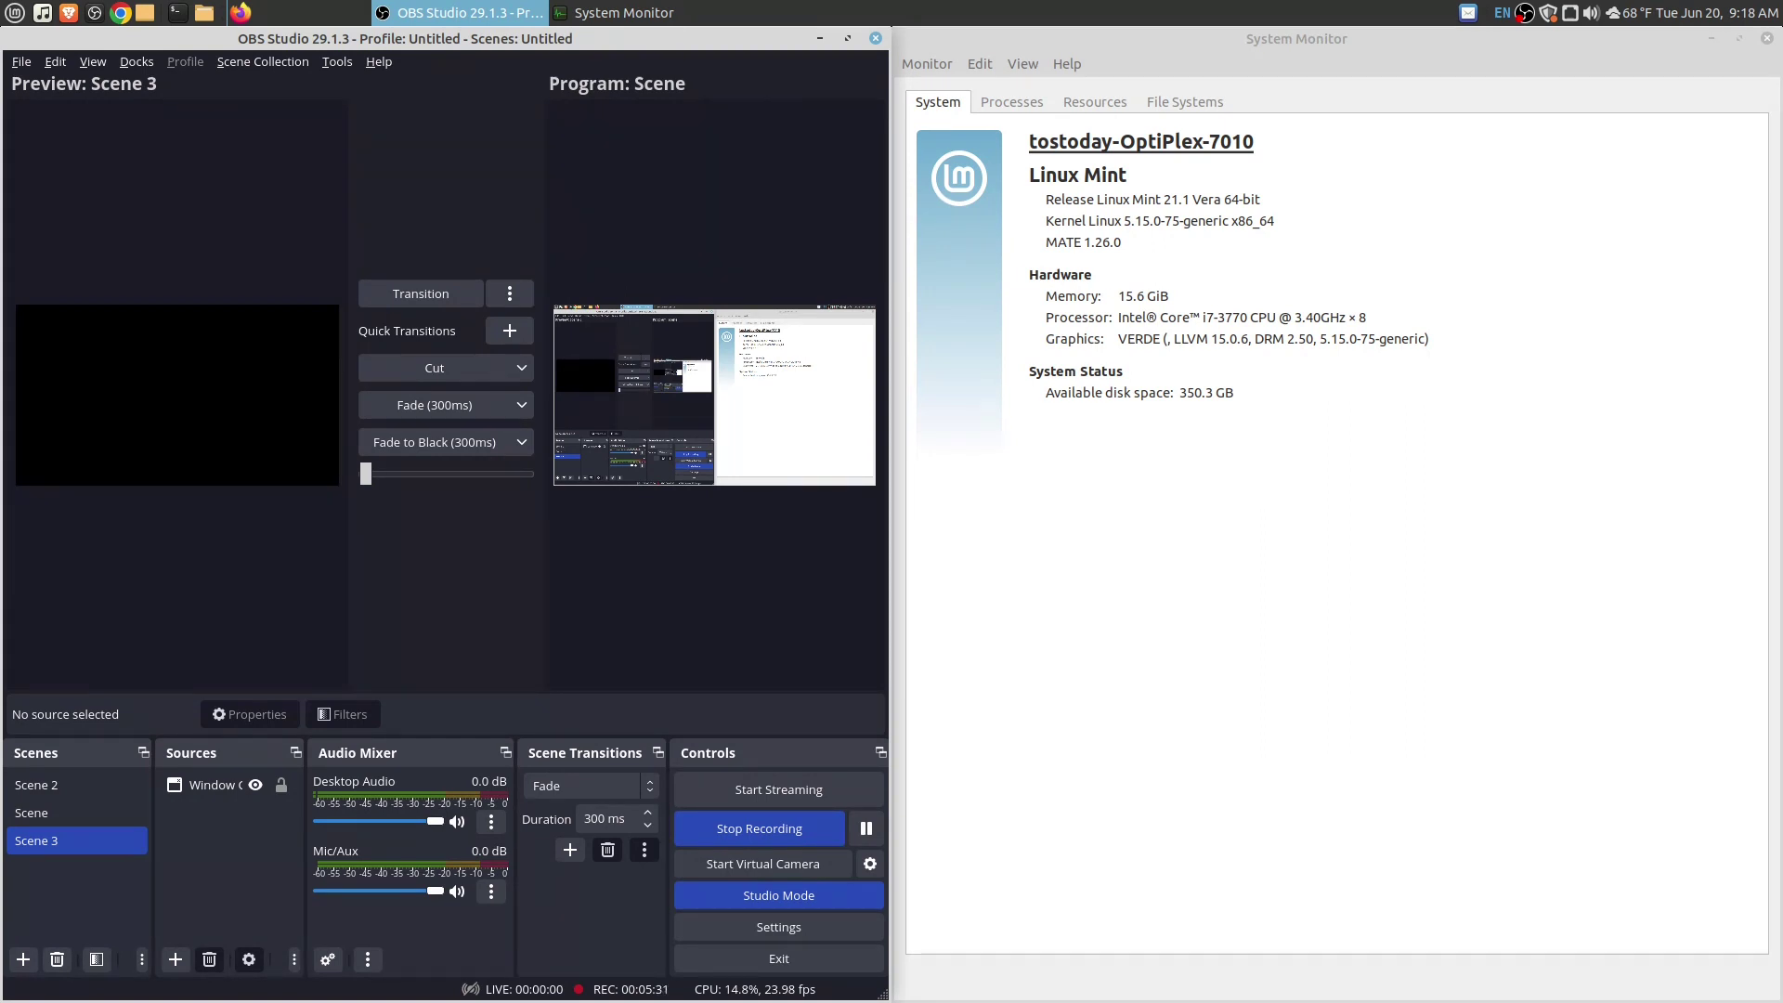
click(820, 38)
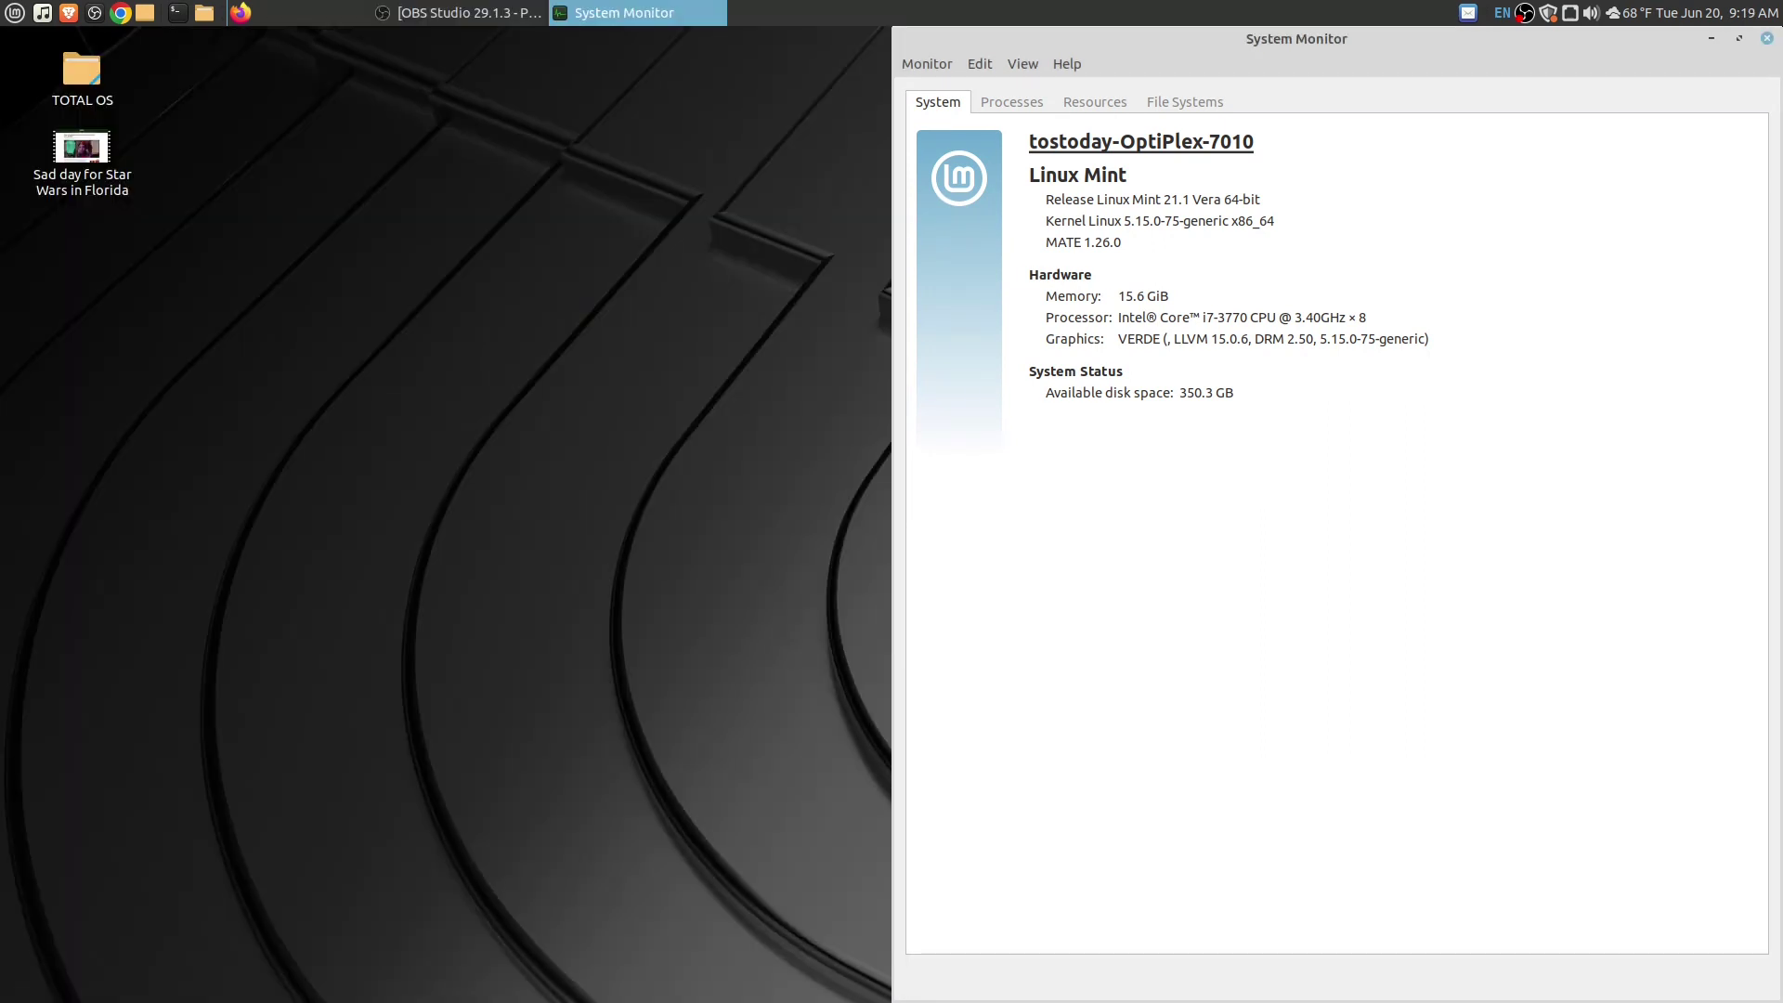
click(1768, 38)
- Play the desktop video "Sad day for Star Wars in Florida" with VLC media player and quit the player
right_click(96, 172)
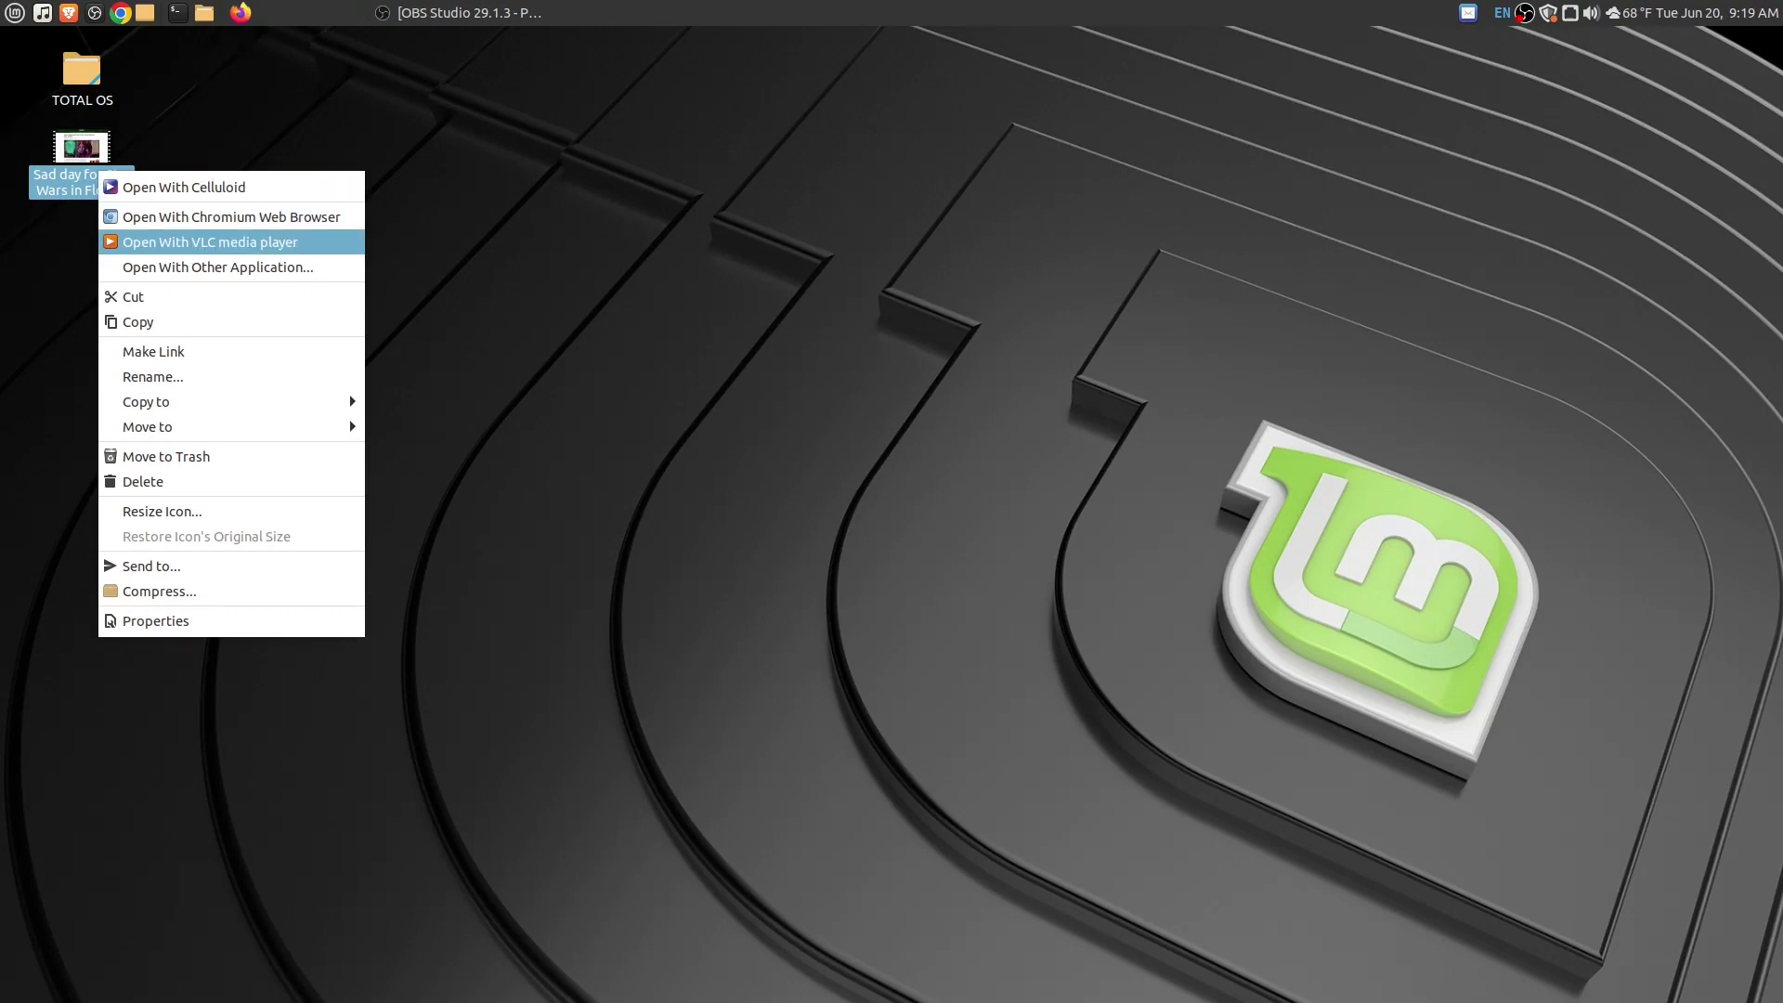
click(210, 242)
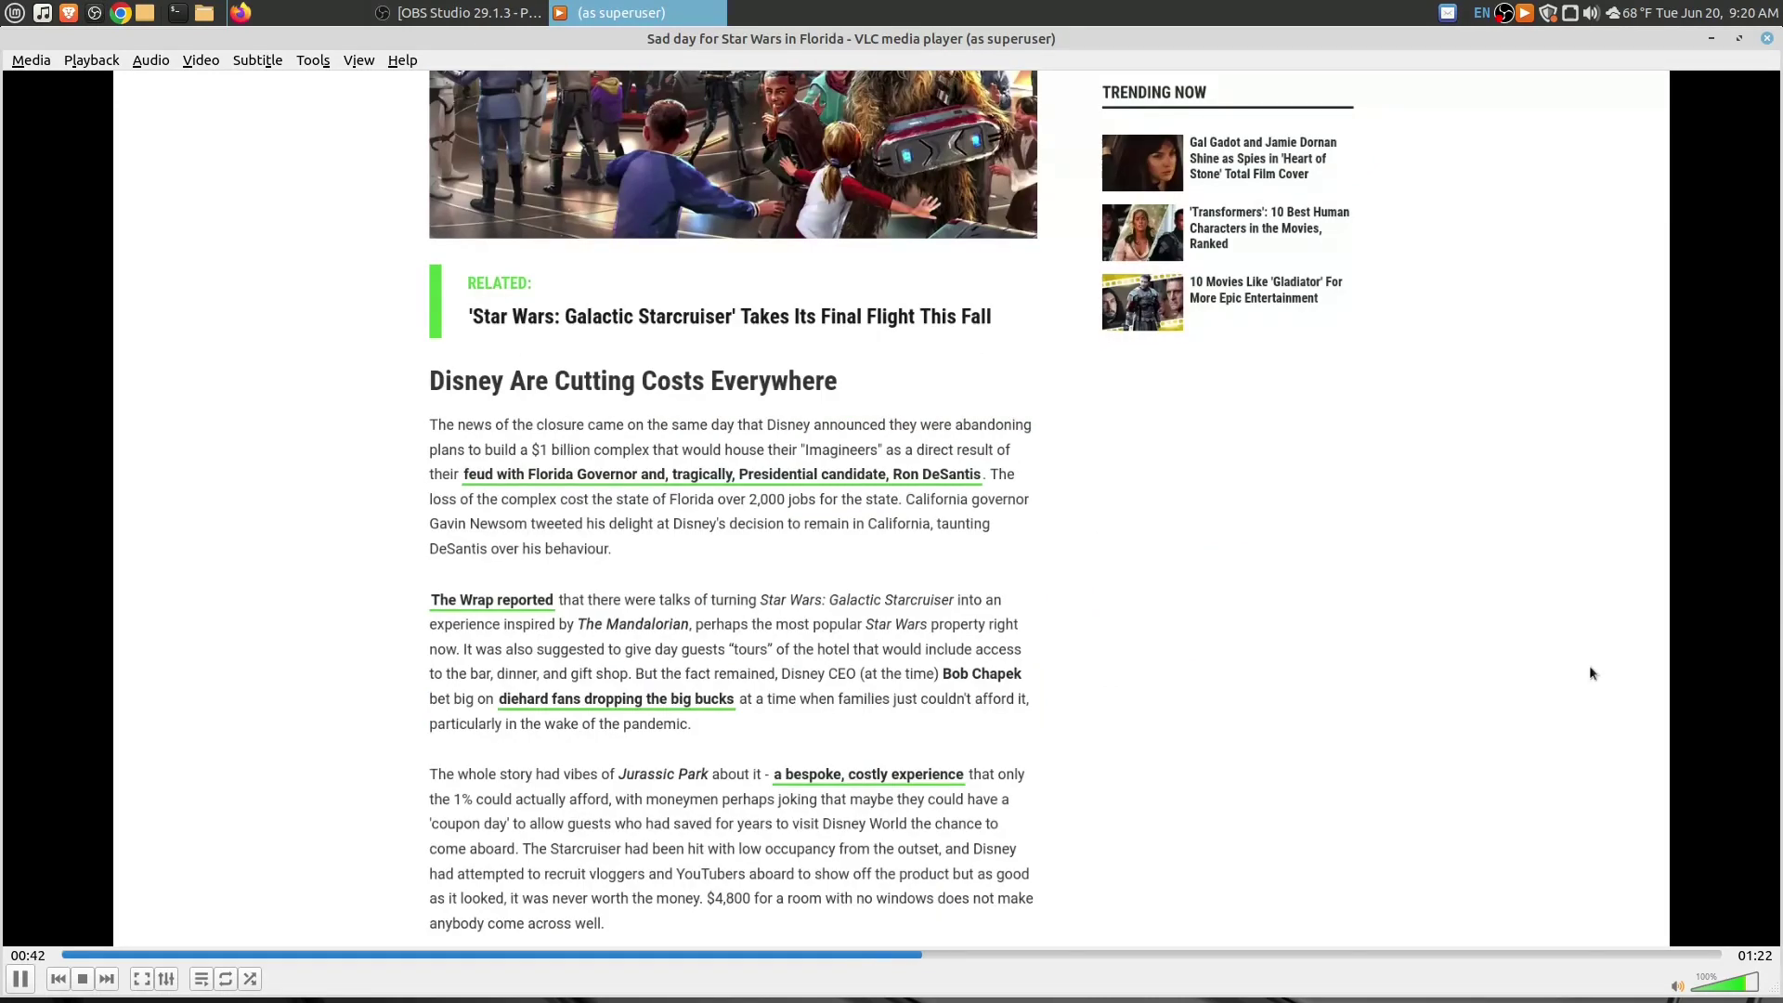
key(ctrl+q)
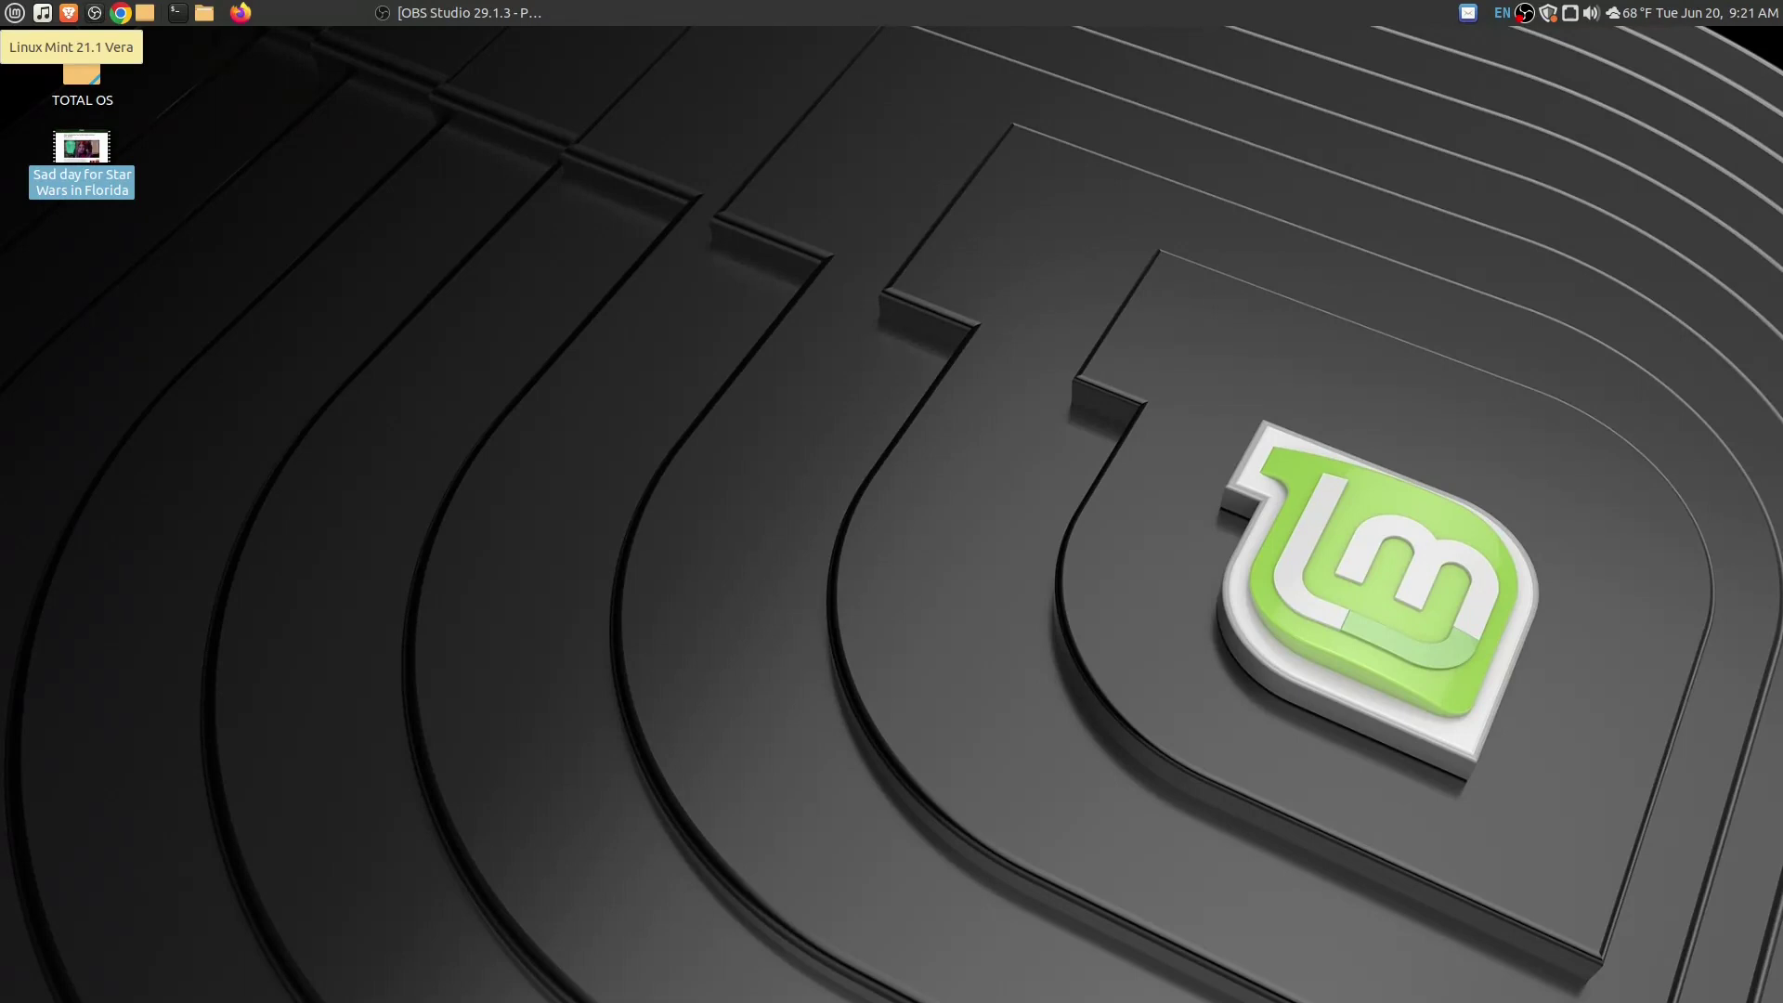
- Look through the Accessories applications, open USB Image Writer and close it
click(14, 12)
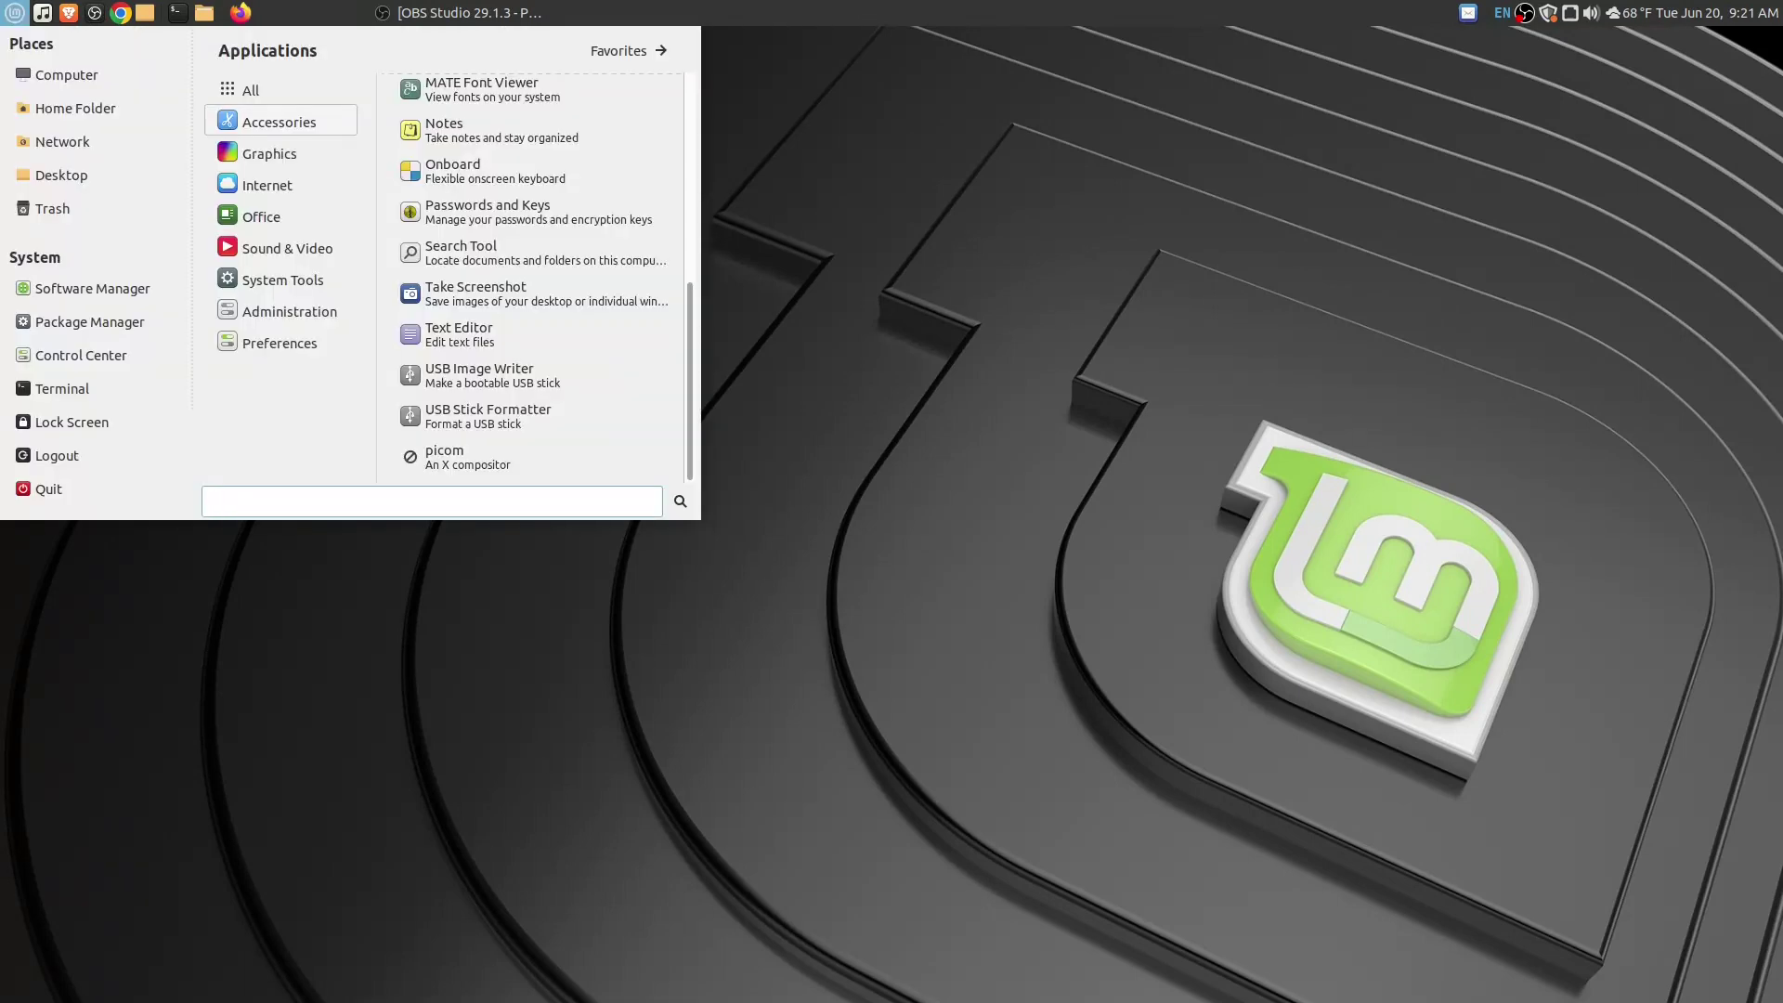
mouse_move(279, 122)
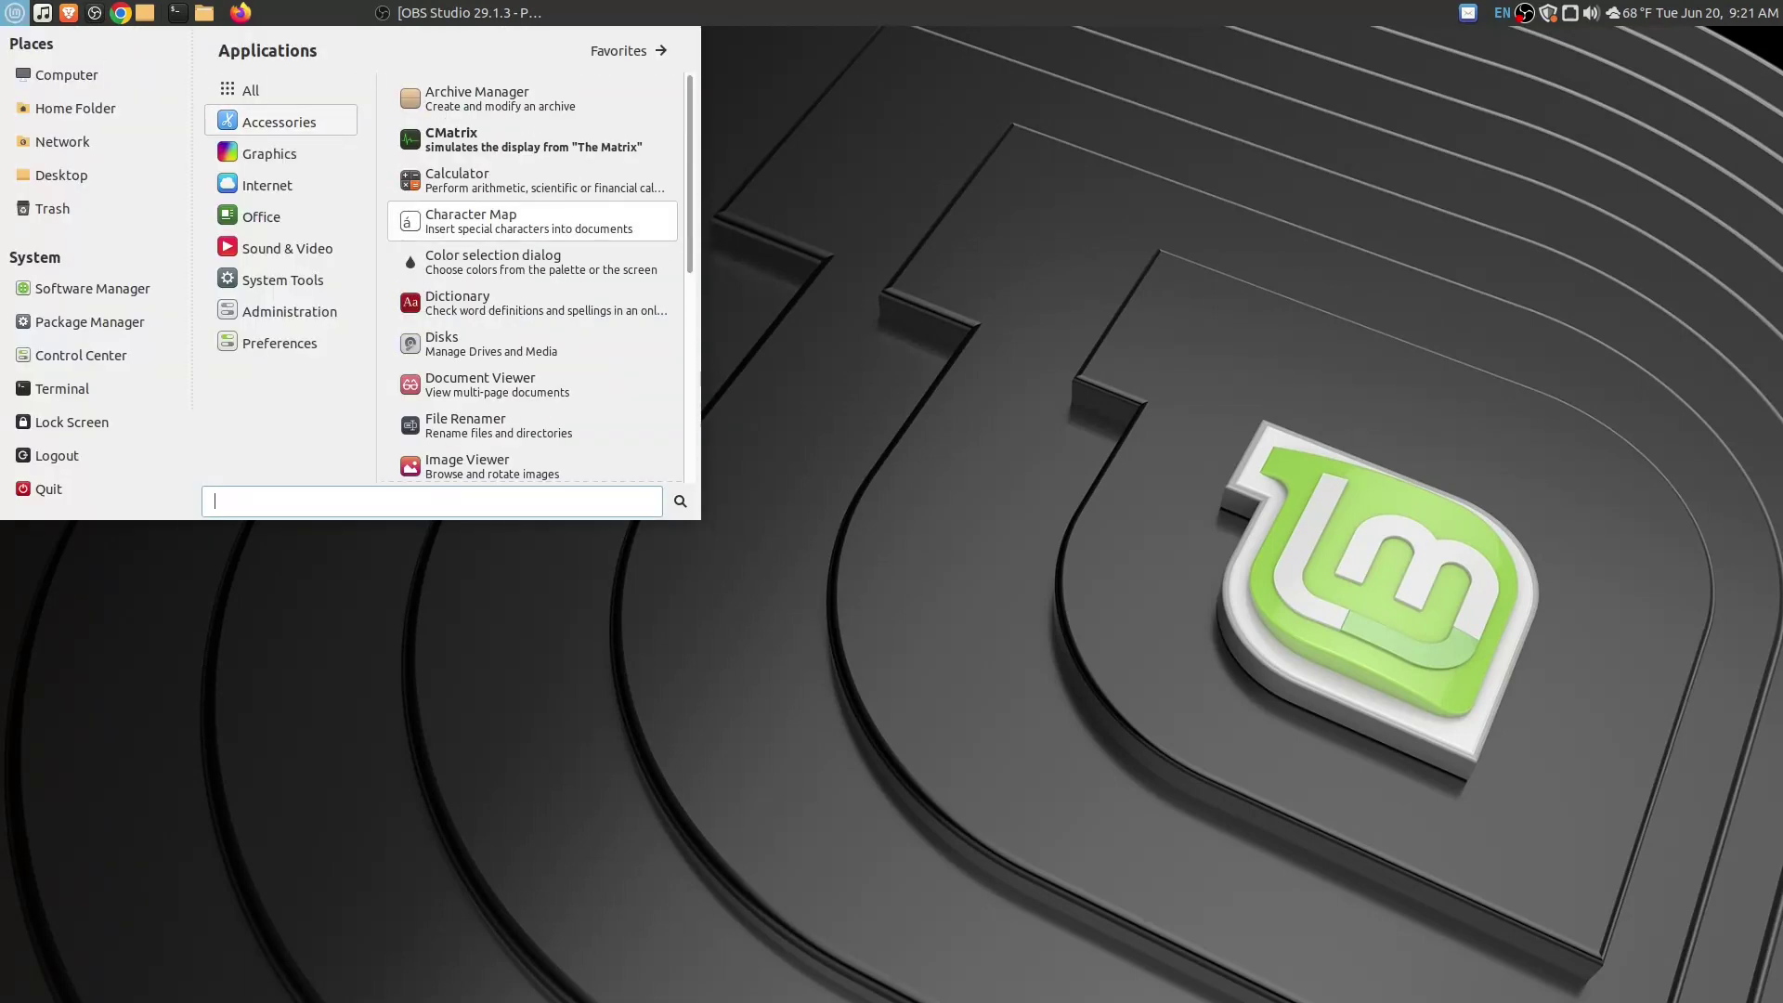
scroll(534, 228, down, 2)
scroll(534, 228, down, 4)
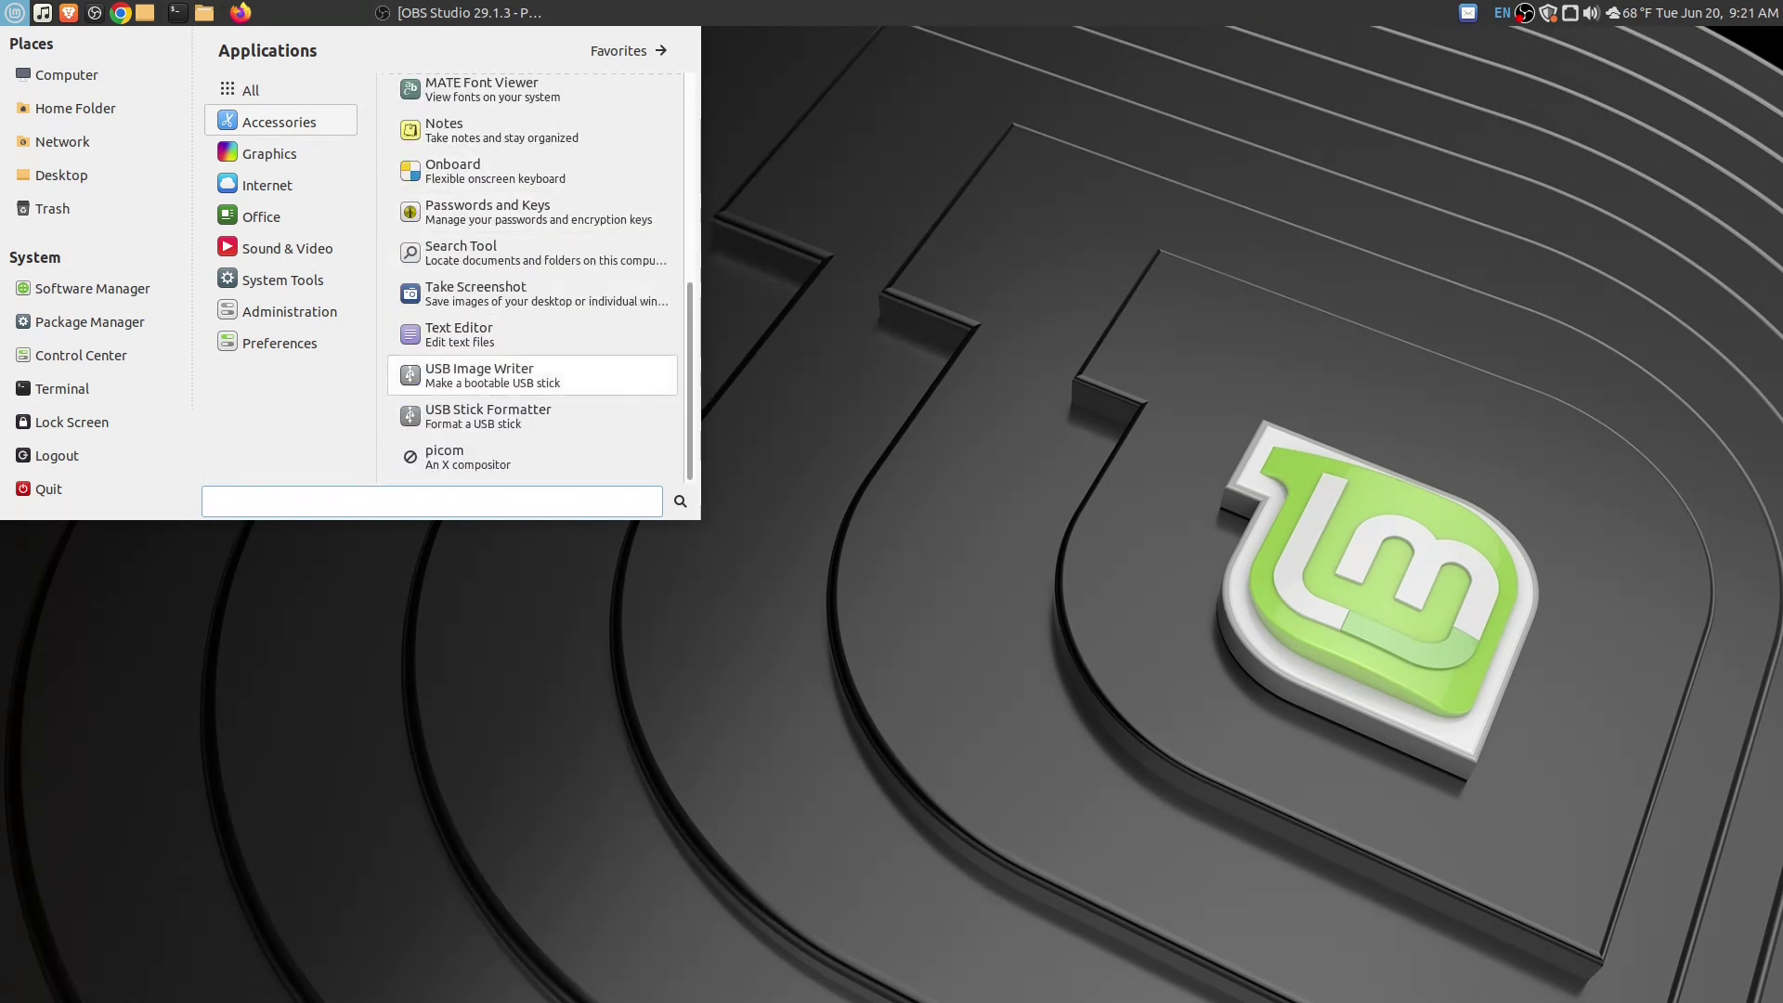
click(492, 375)
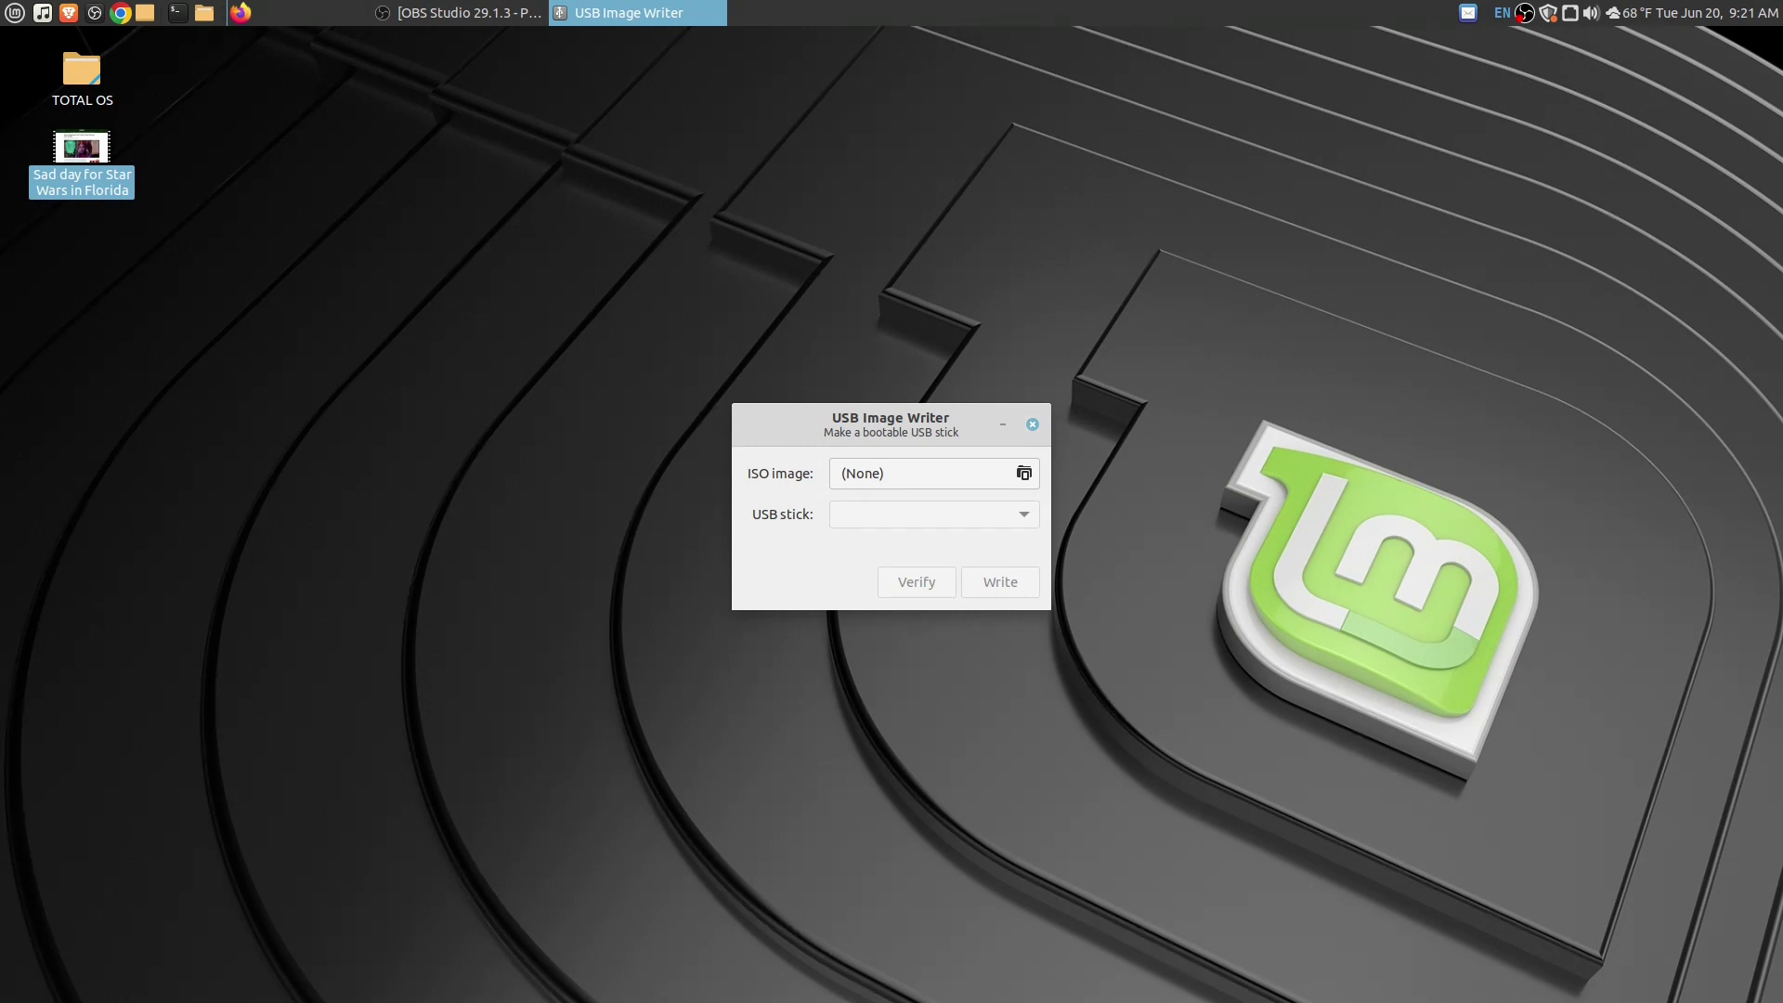
click(1033, 424)
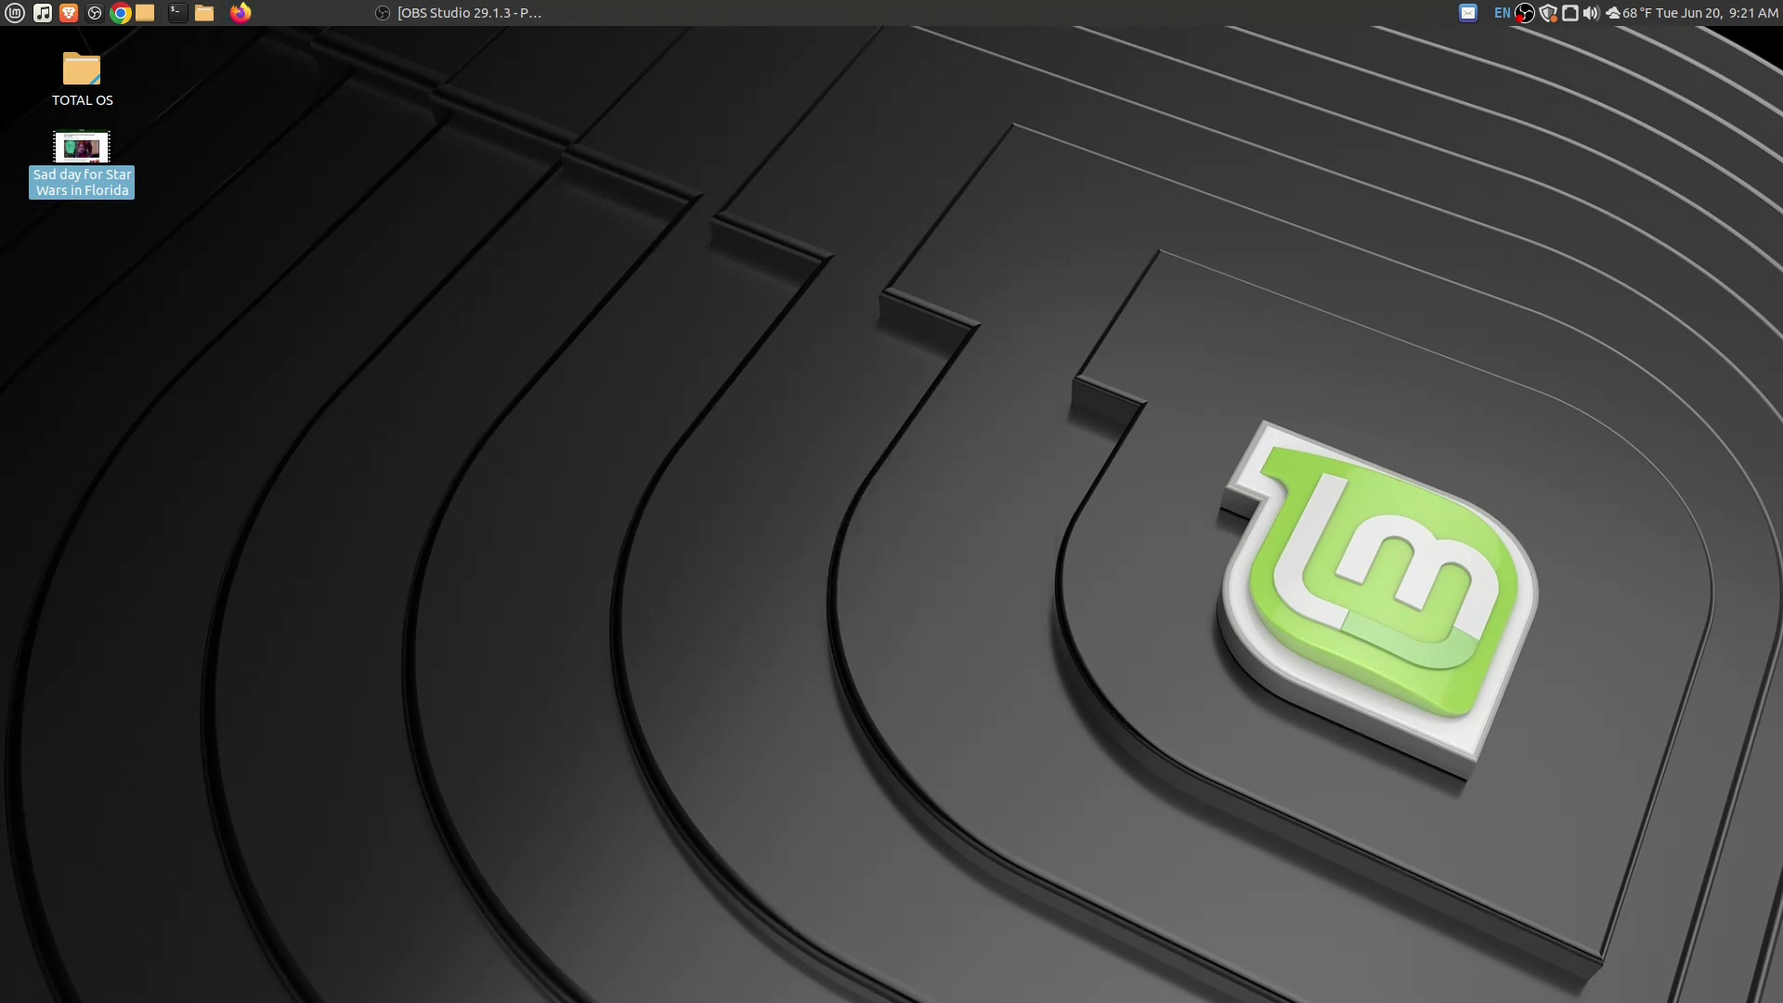
- Browse the Graphics and Internet applications and launch the Tickr feed reader
click(14, 13)
mouse_move(281, 153)
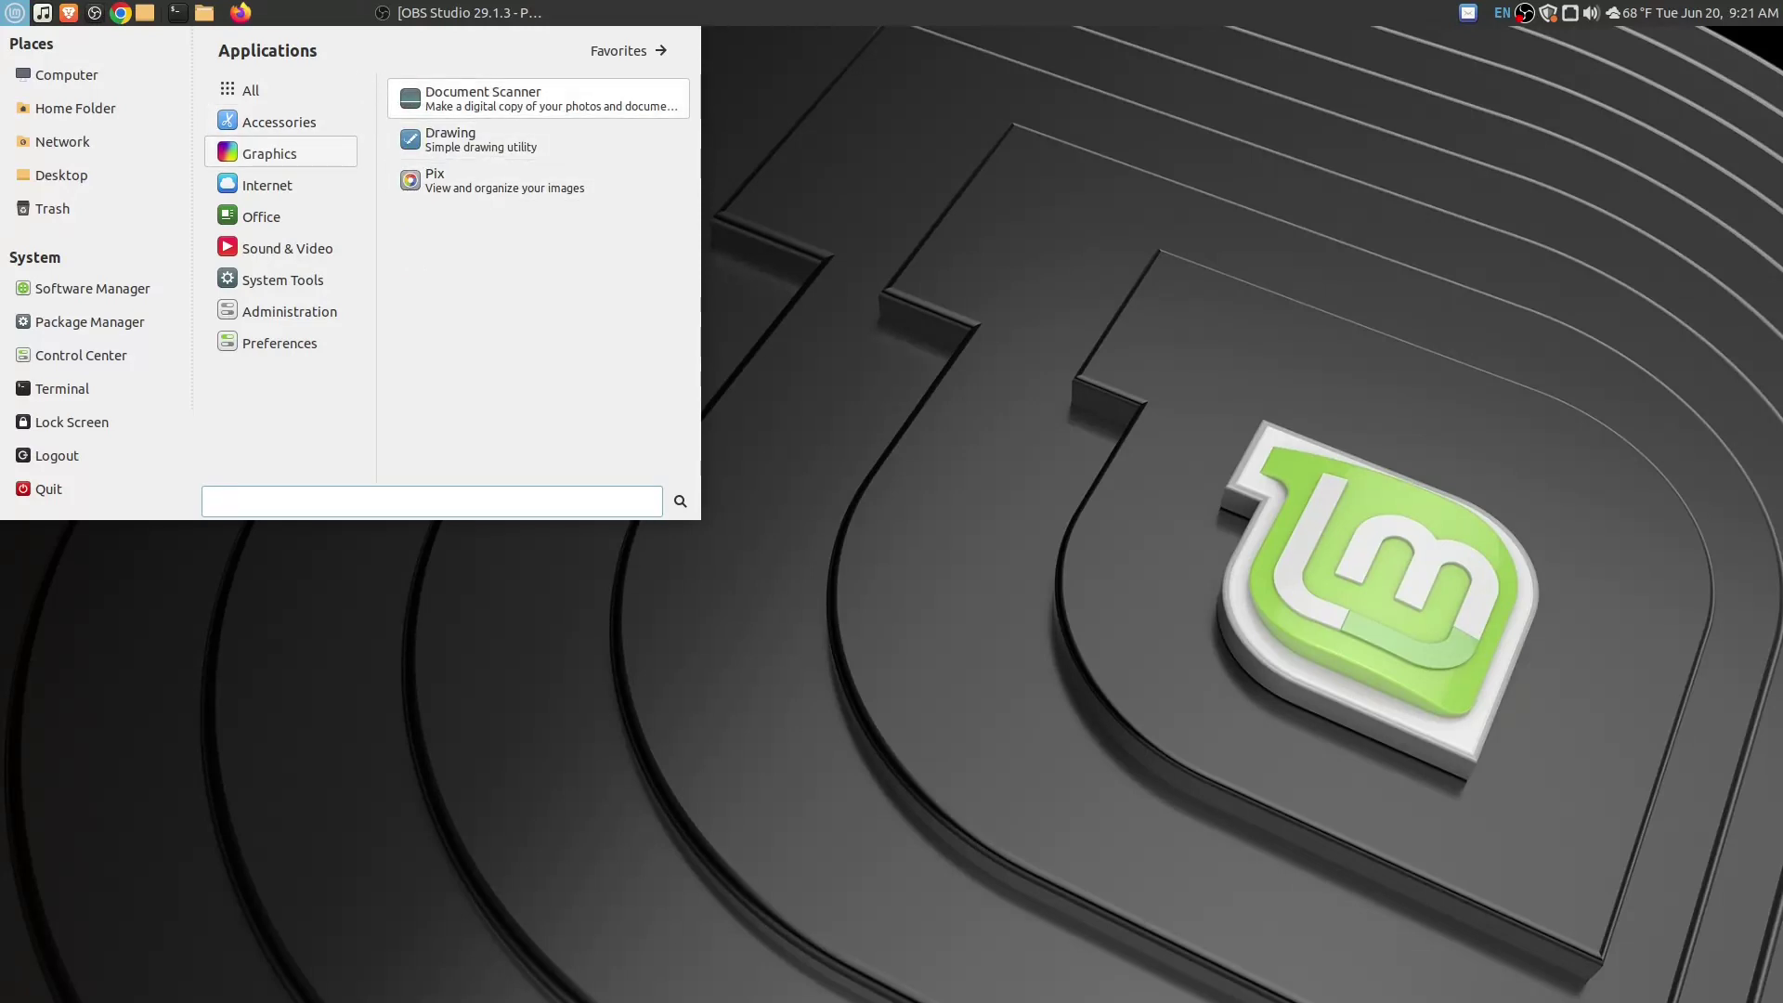
mouse_move(280, 183)
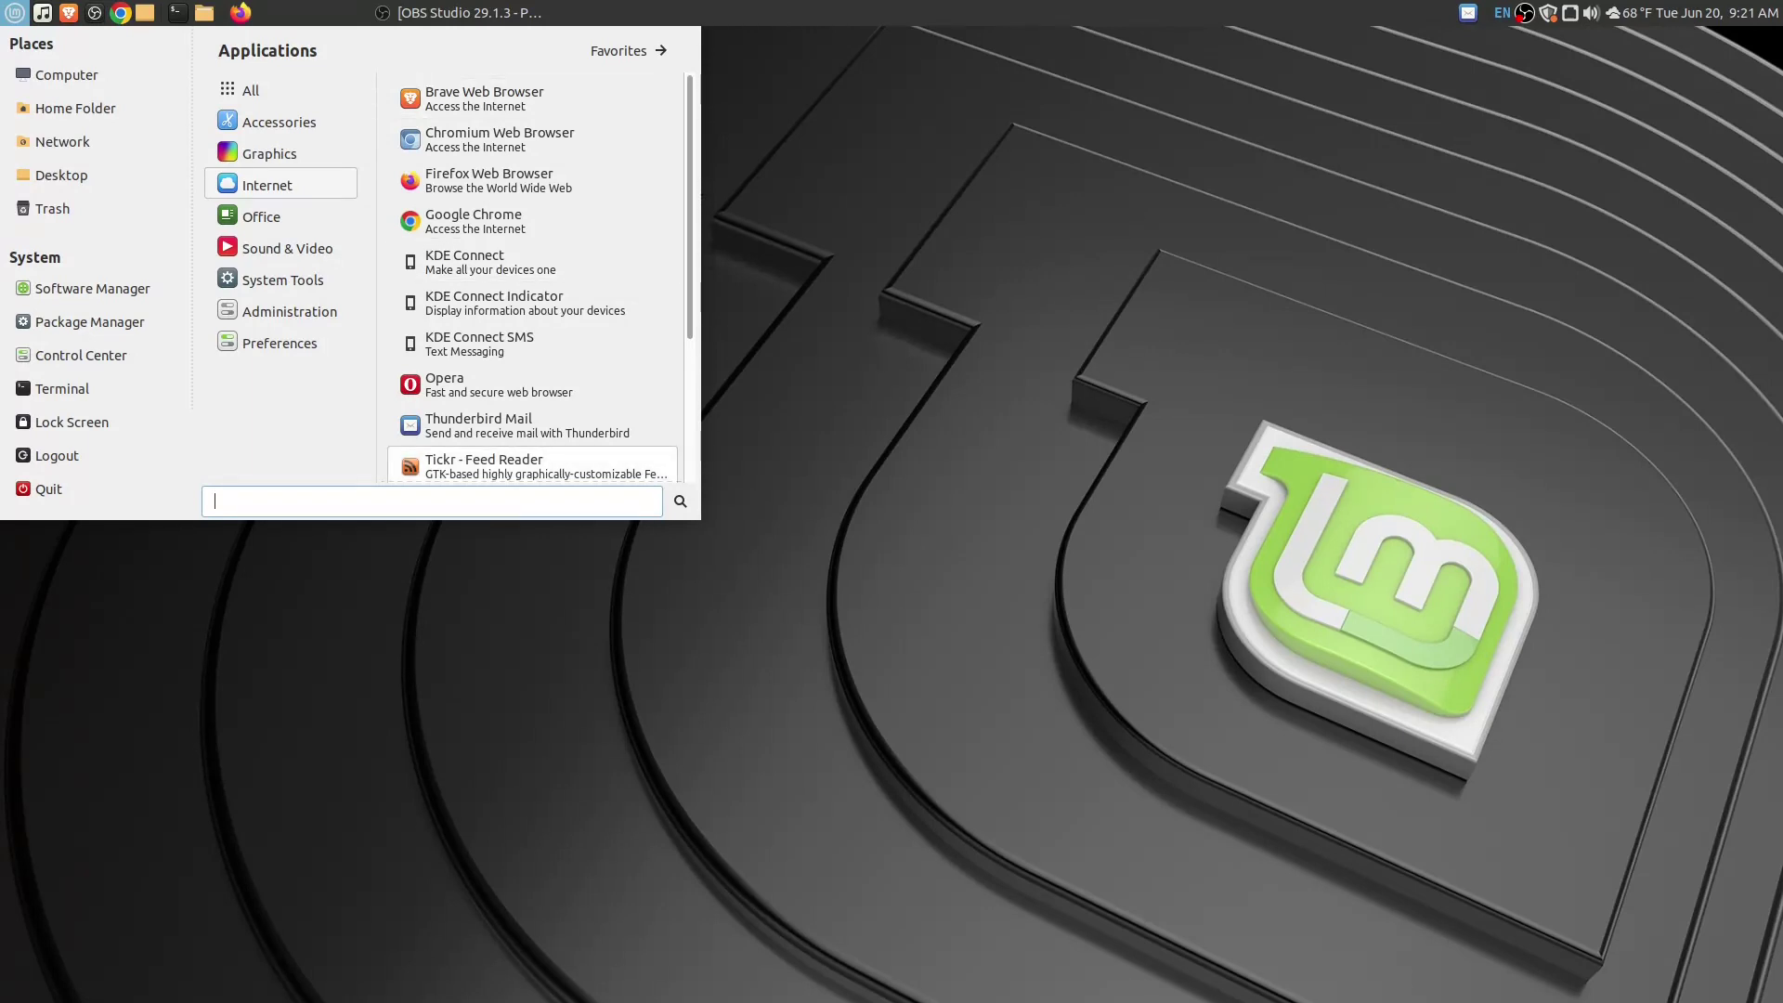
key(Escape)
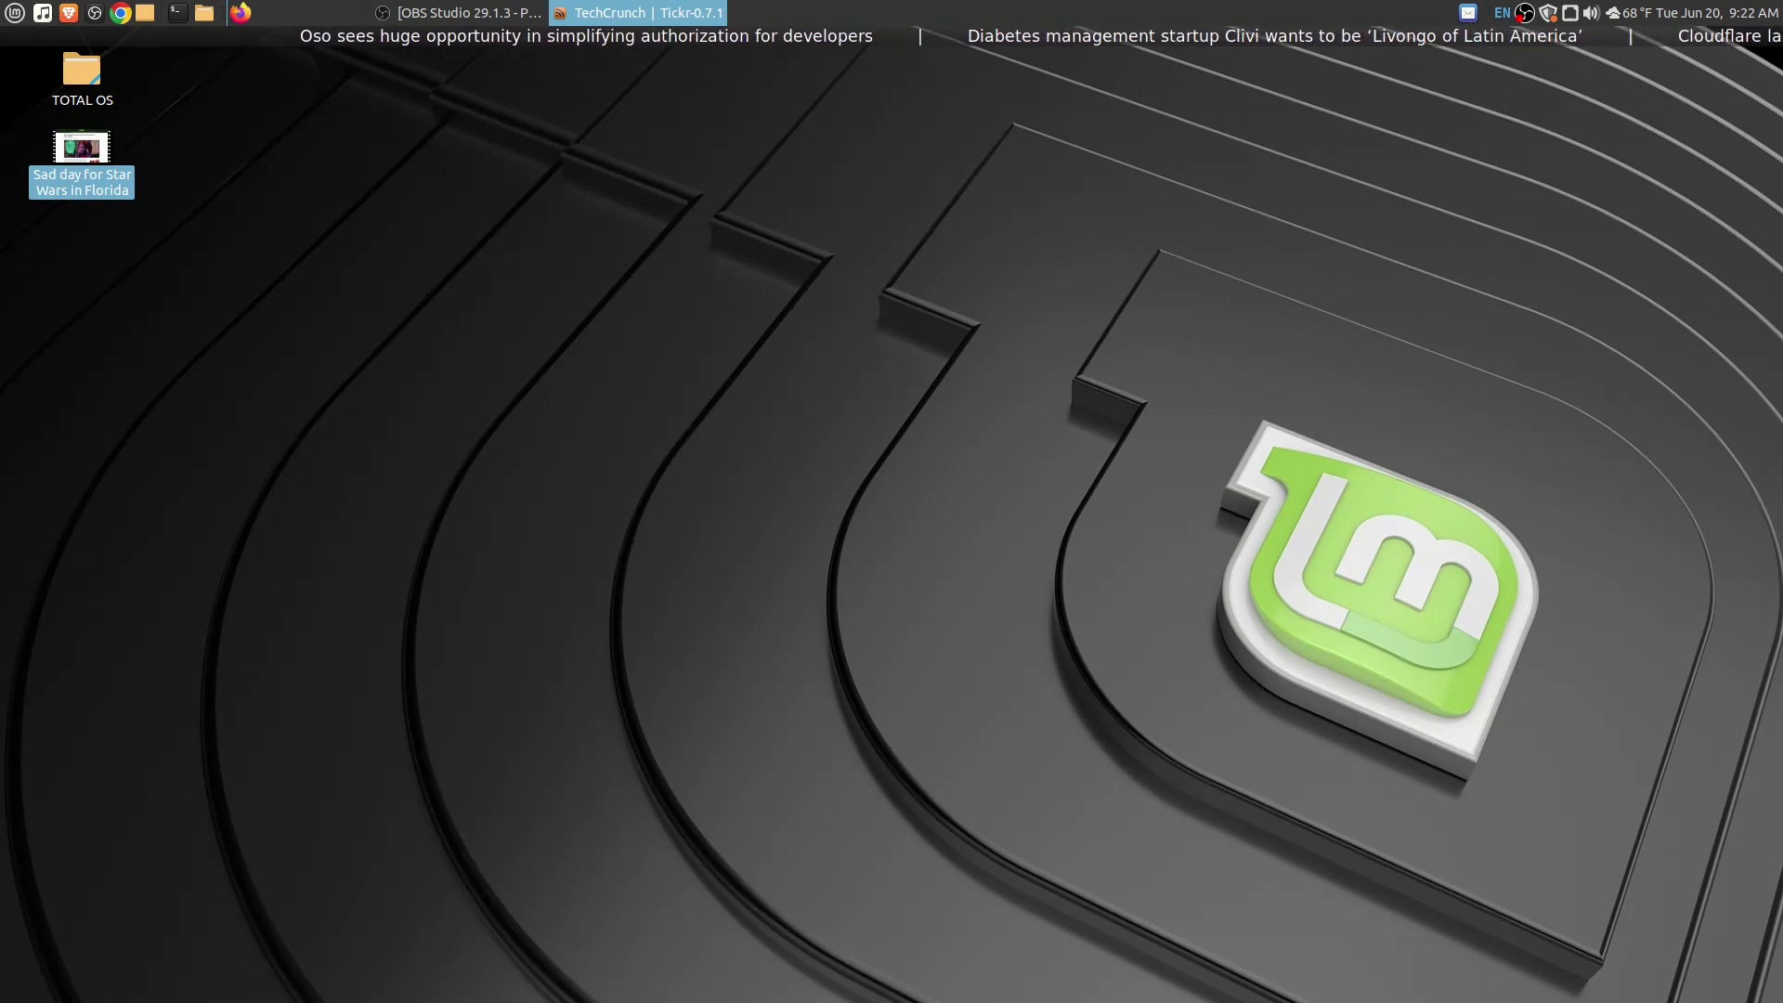
- Open LibreOffice Writer from the Office applications, dismiss the Tip of the Day and close Writer
key(super)
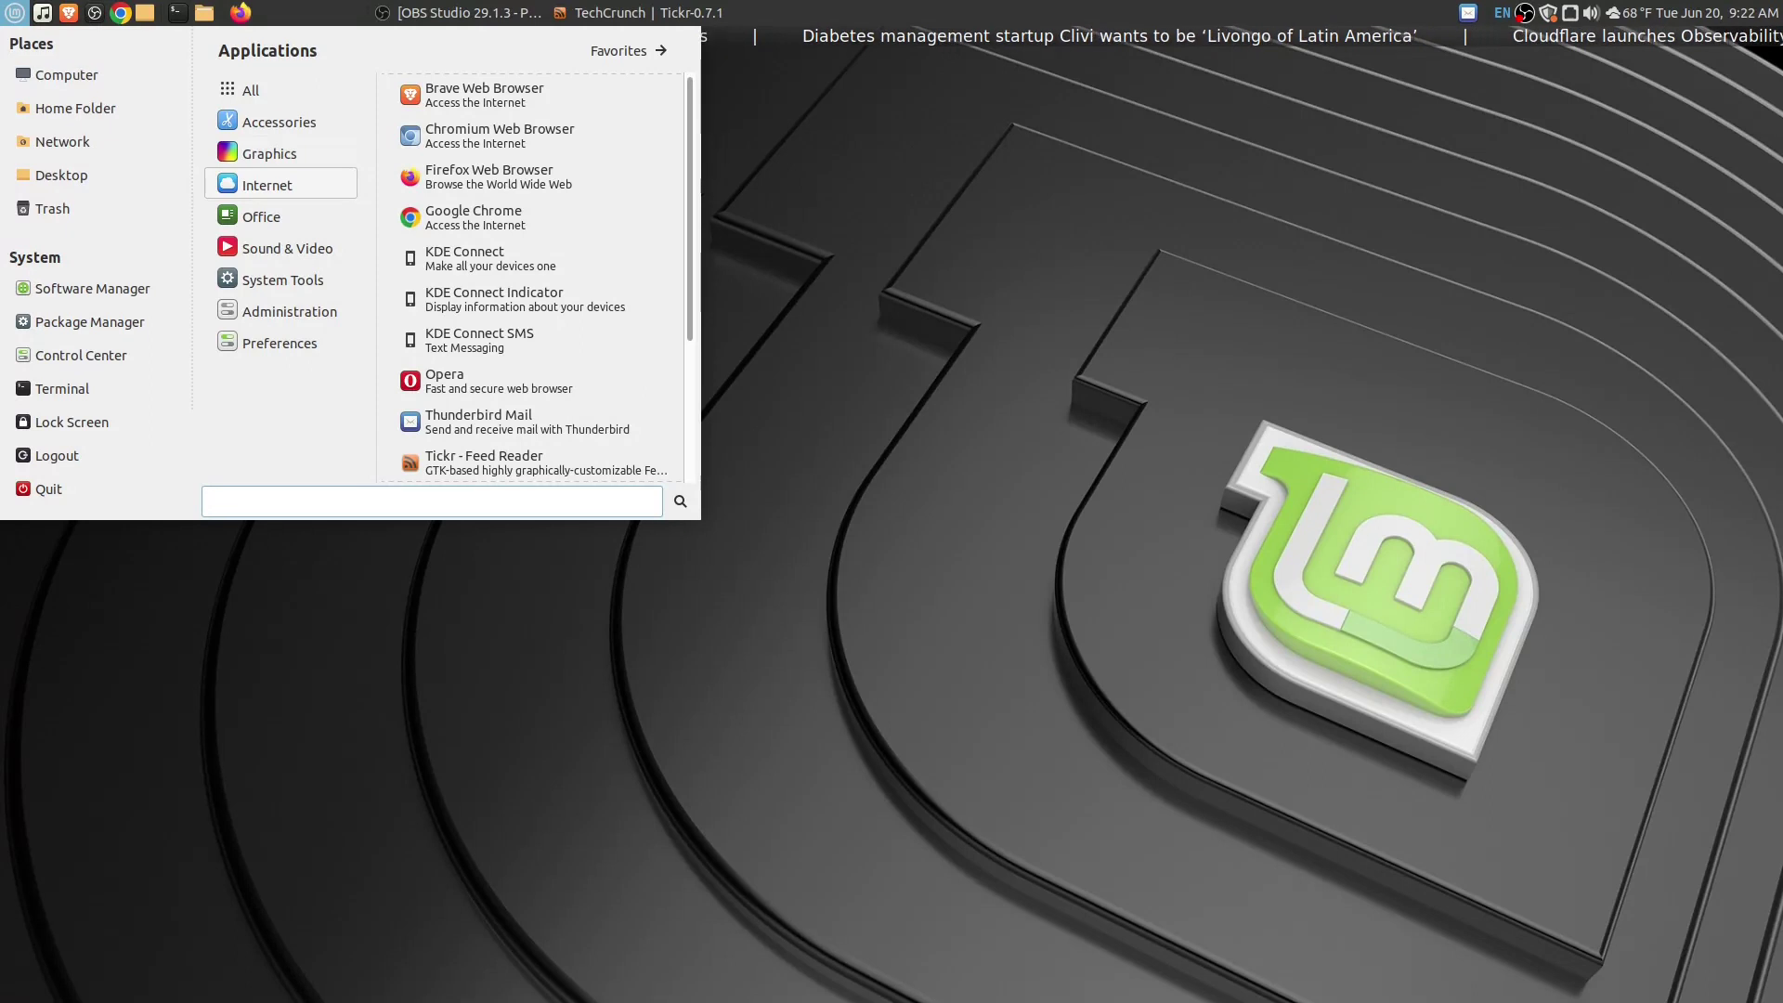
mouse_move(280, 217)
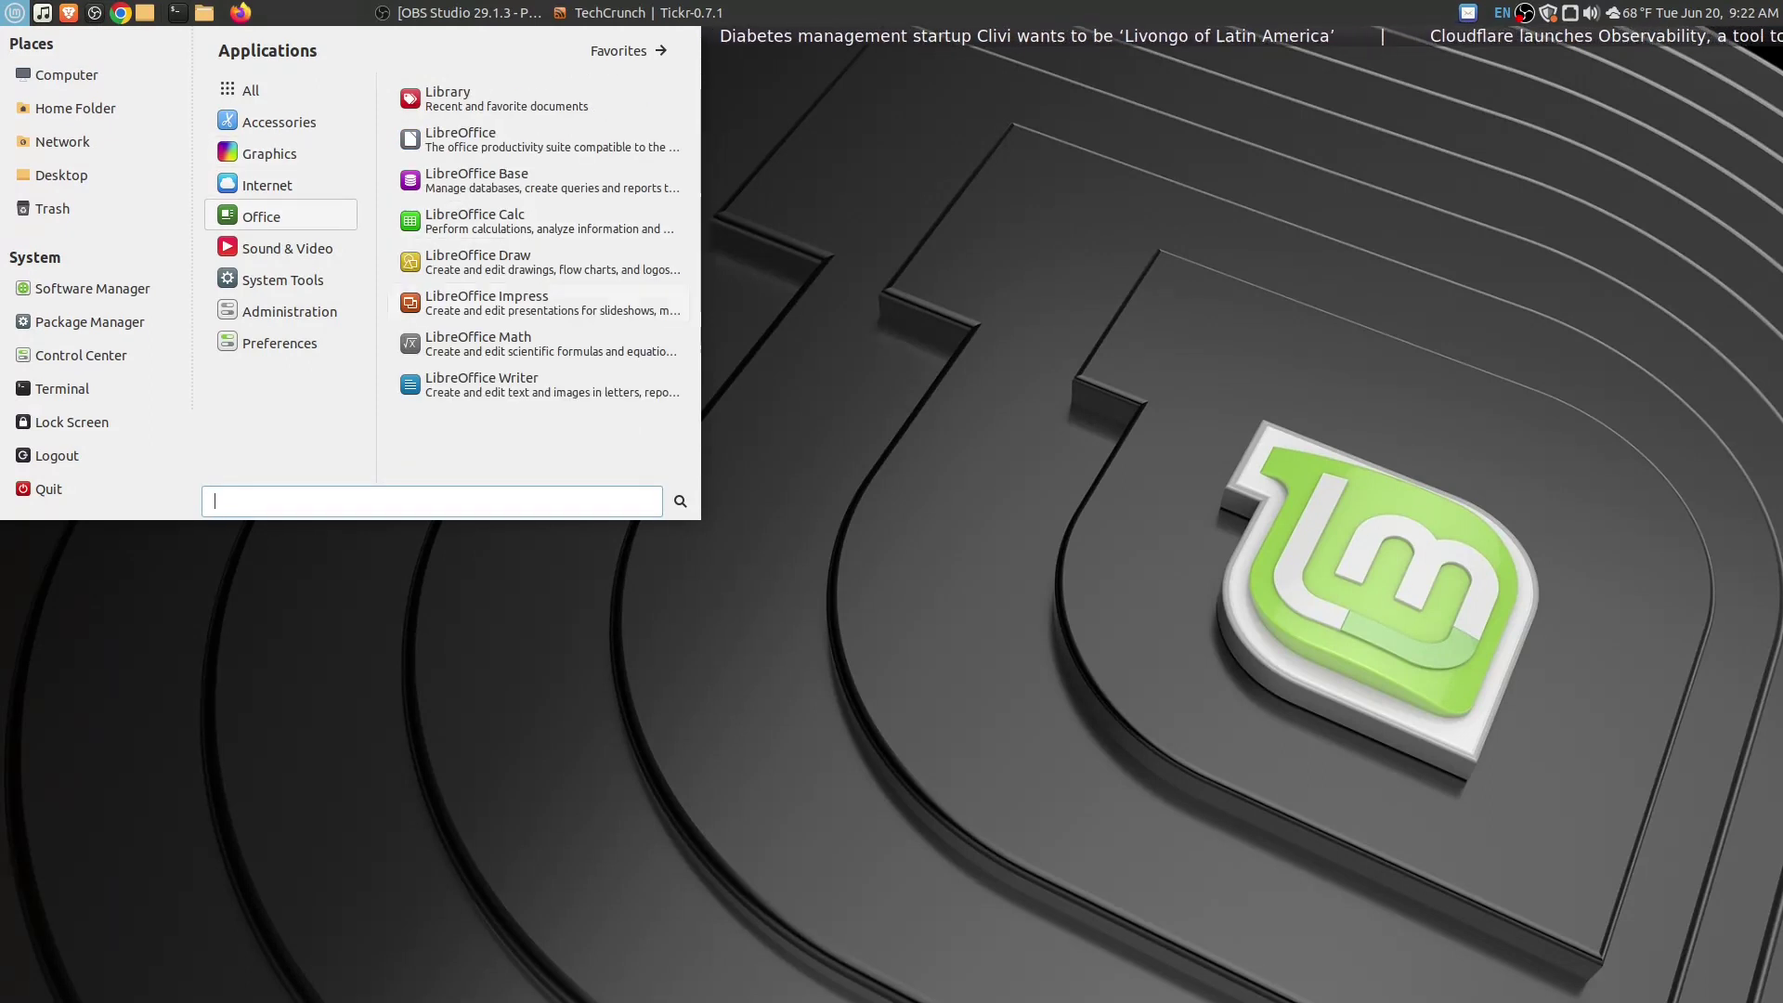
click(521, 385)
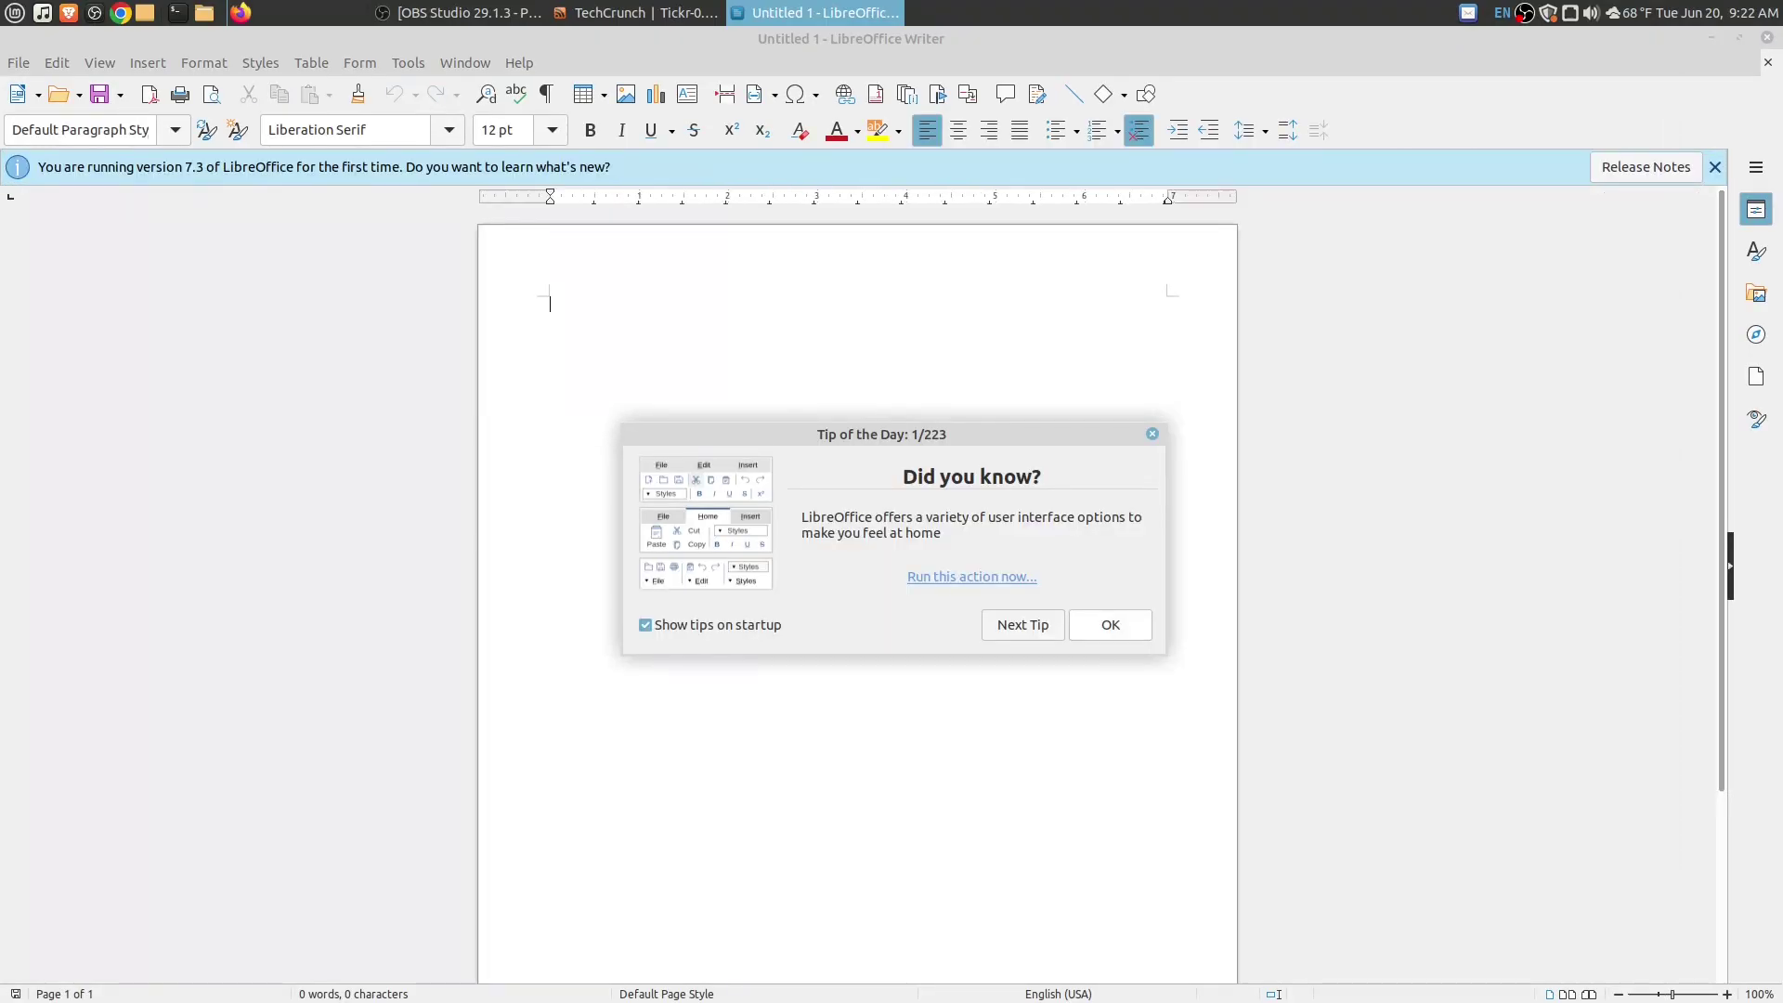
click(1111, 625)
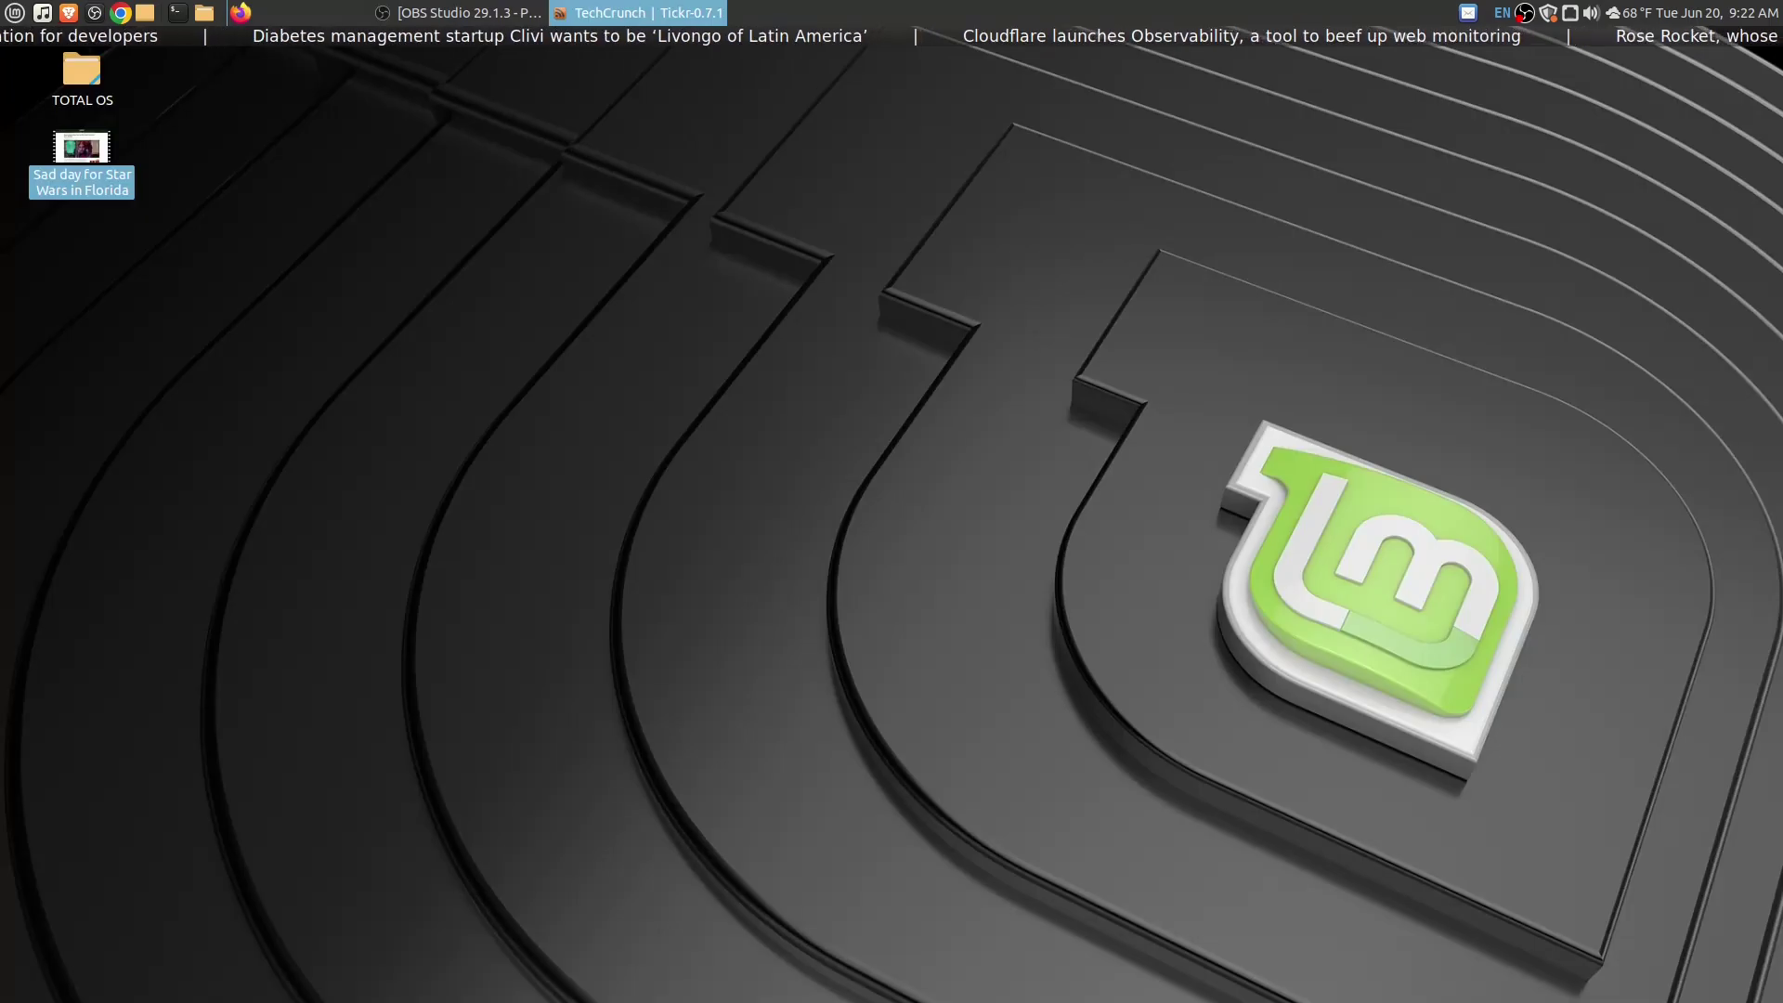
- Launch the Audacious music player, and review its Appearance and Plugins settings
click(15, 13)
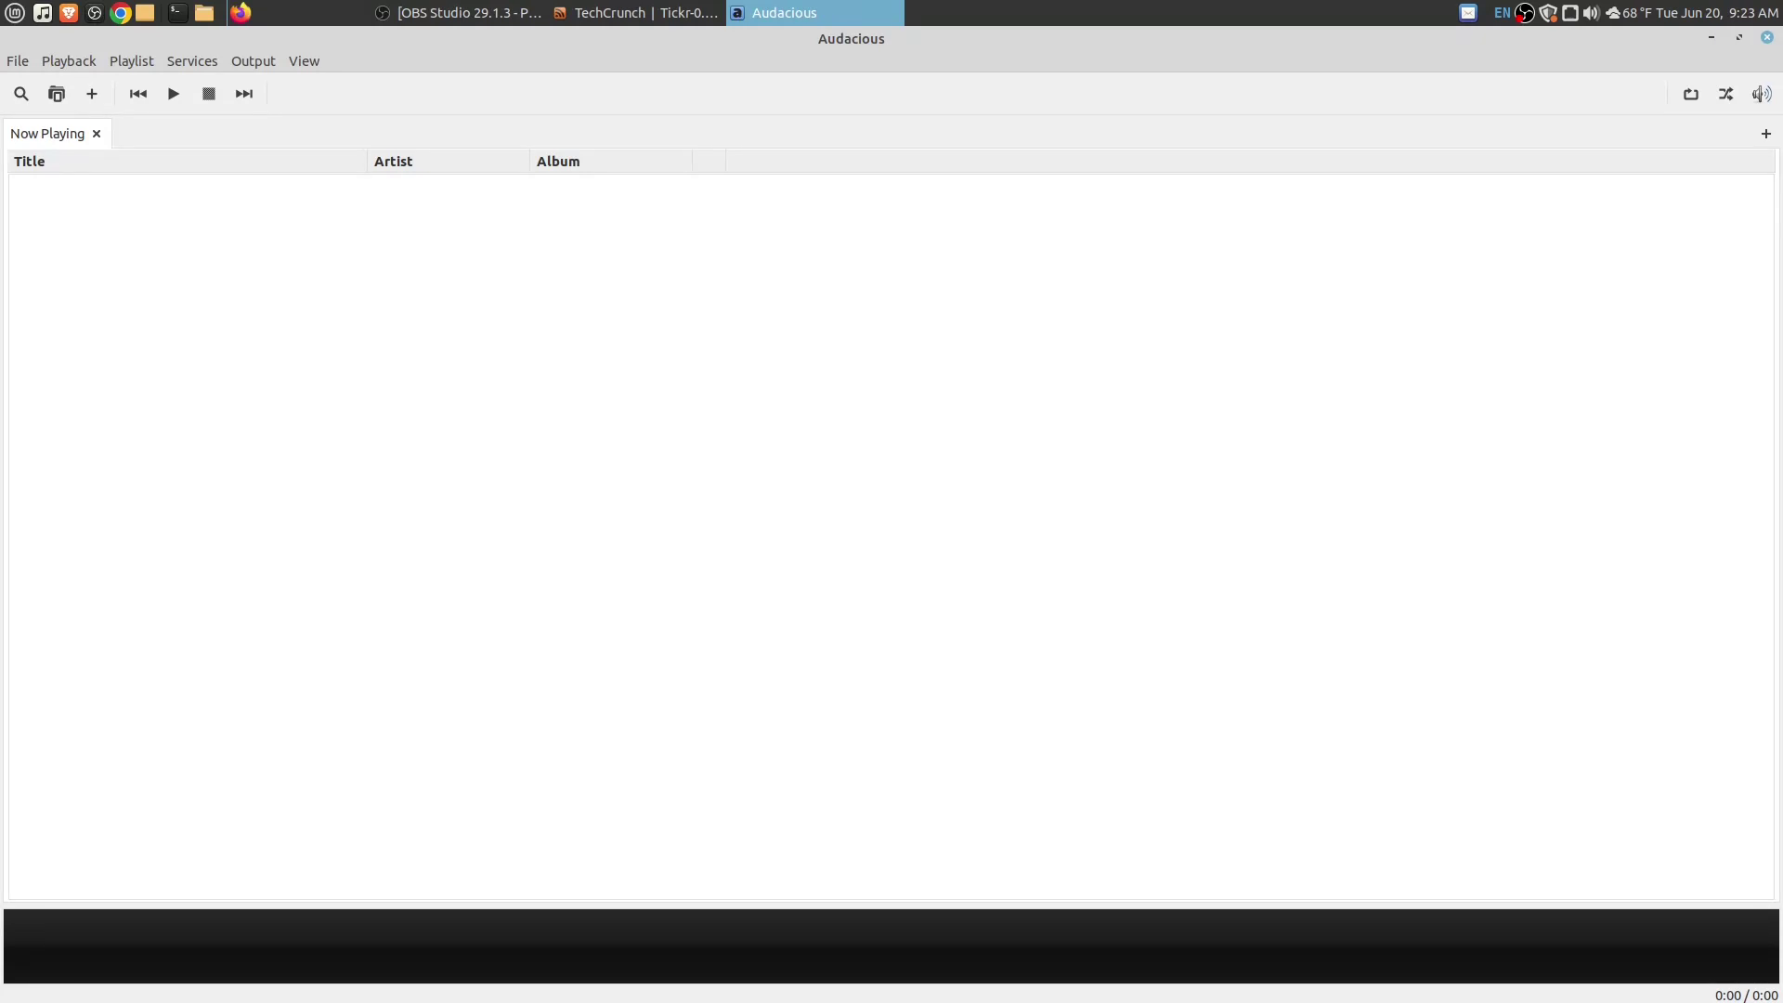
click(304, 61)
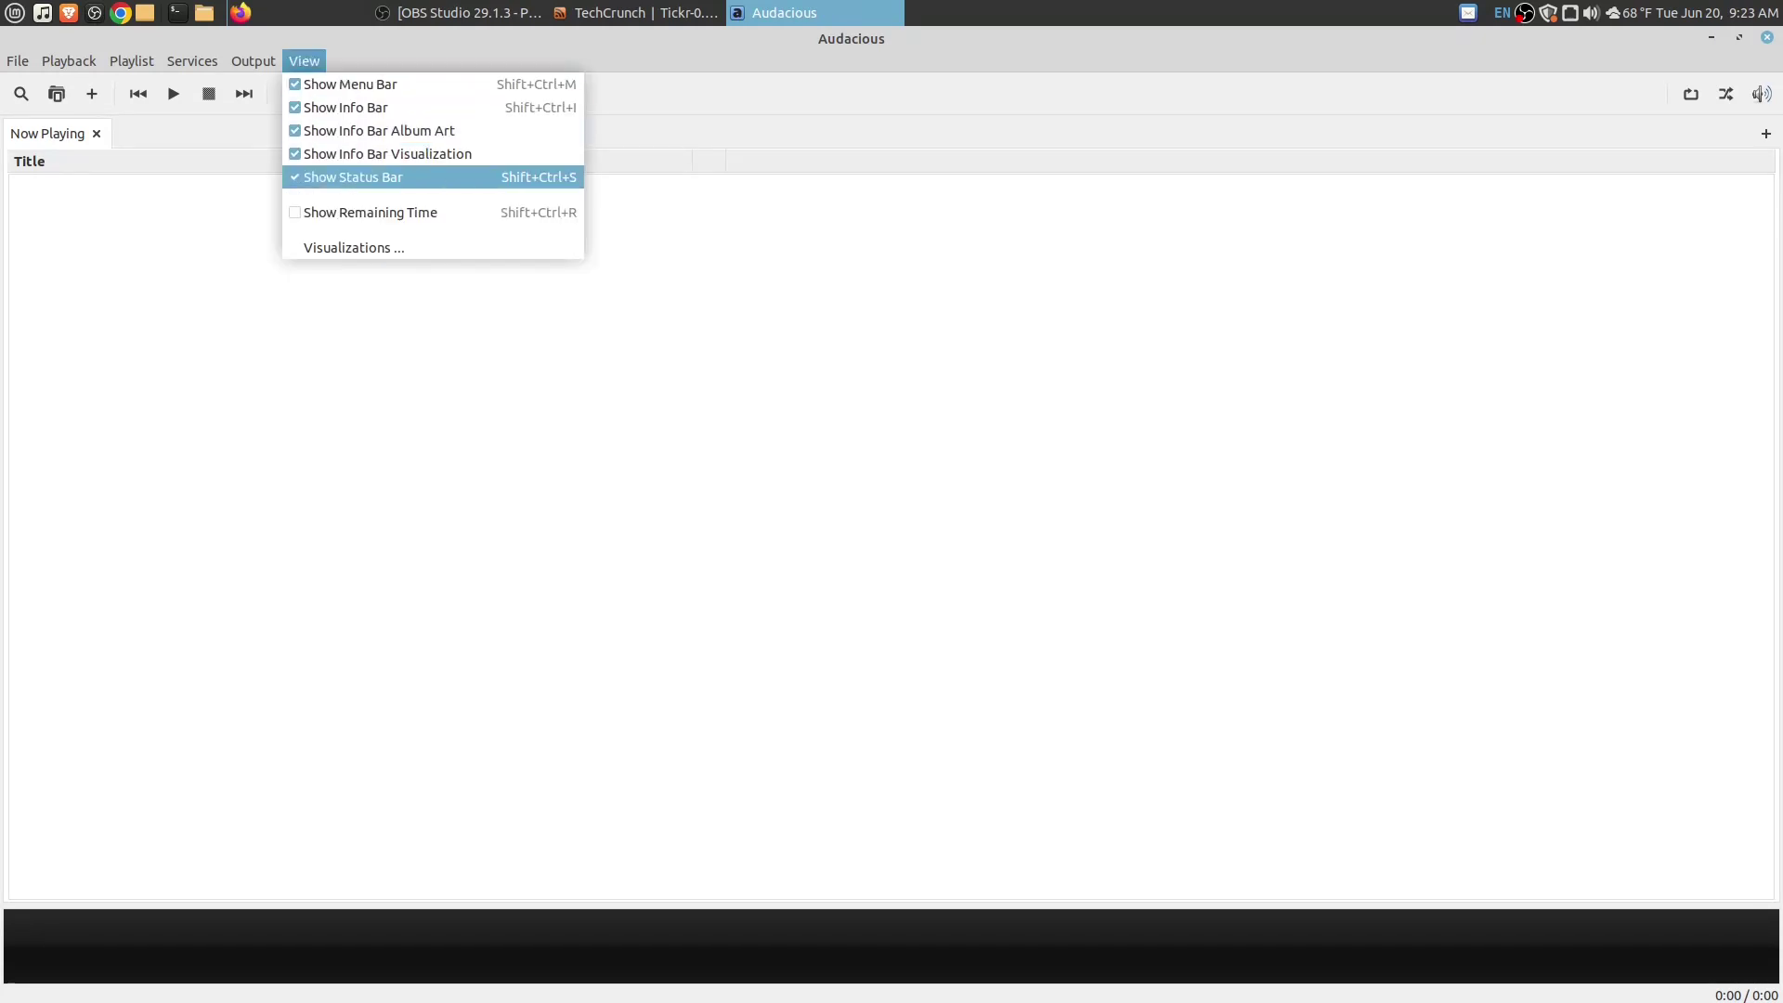
mouse_move(17, 61)
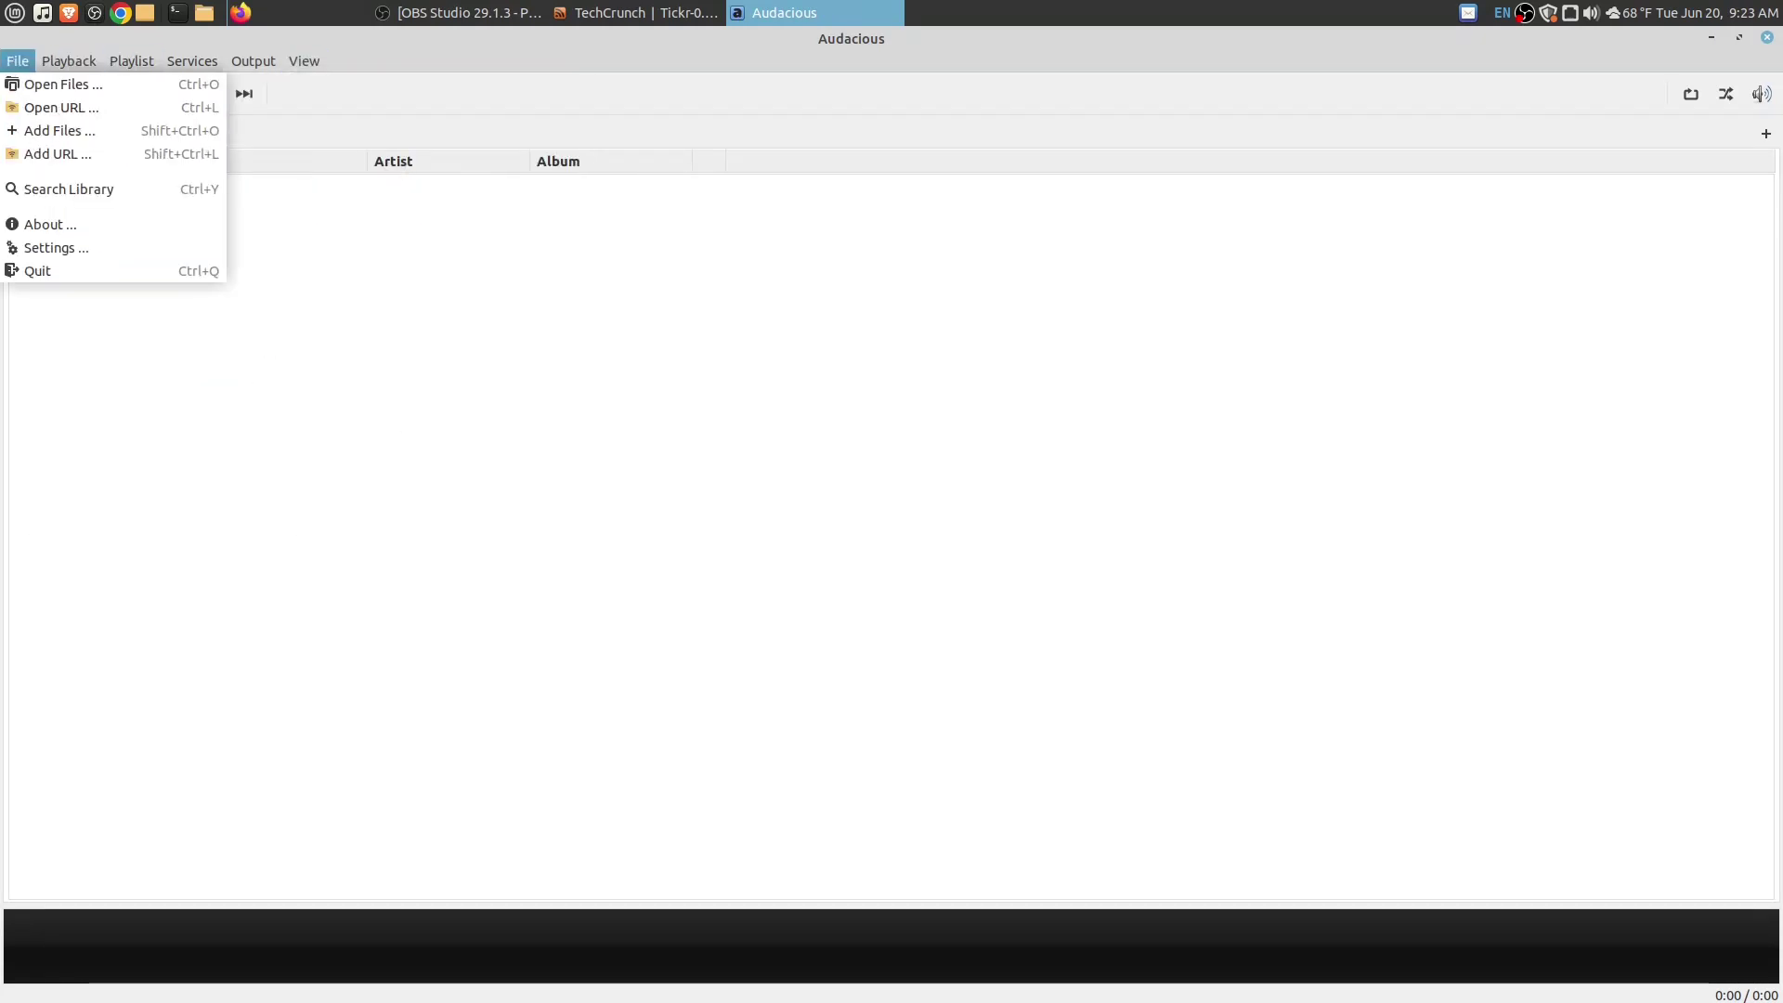
key(Up)
key(Up)
key(Return)
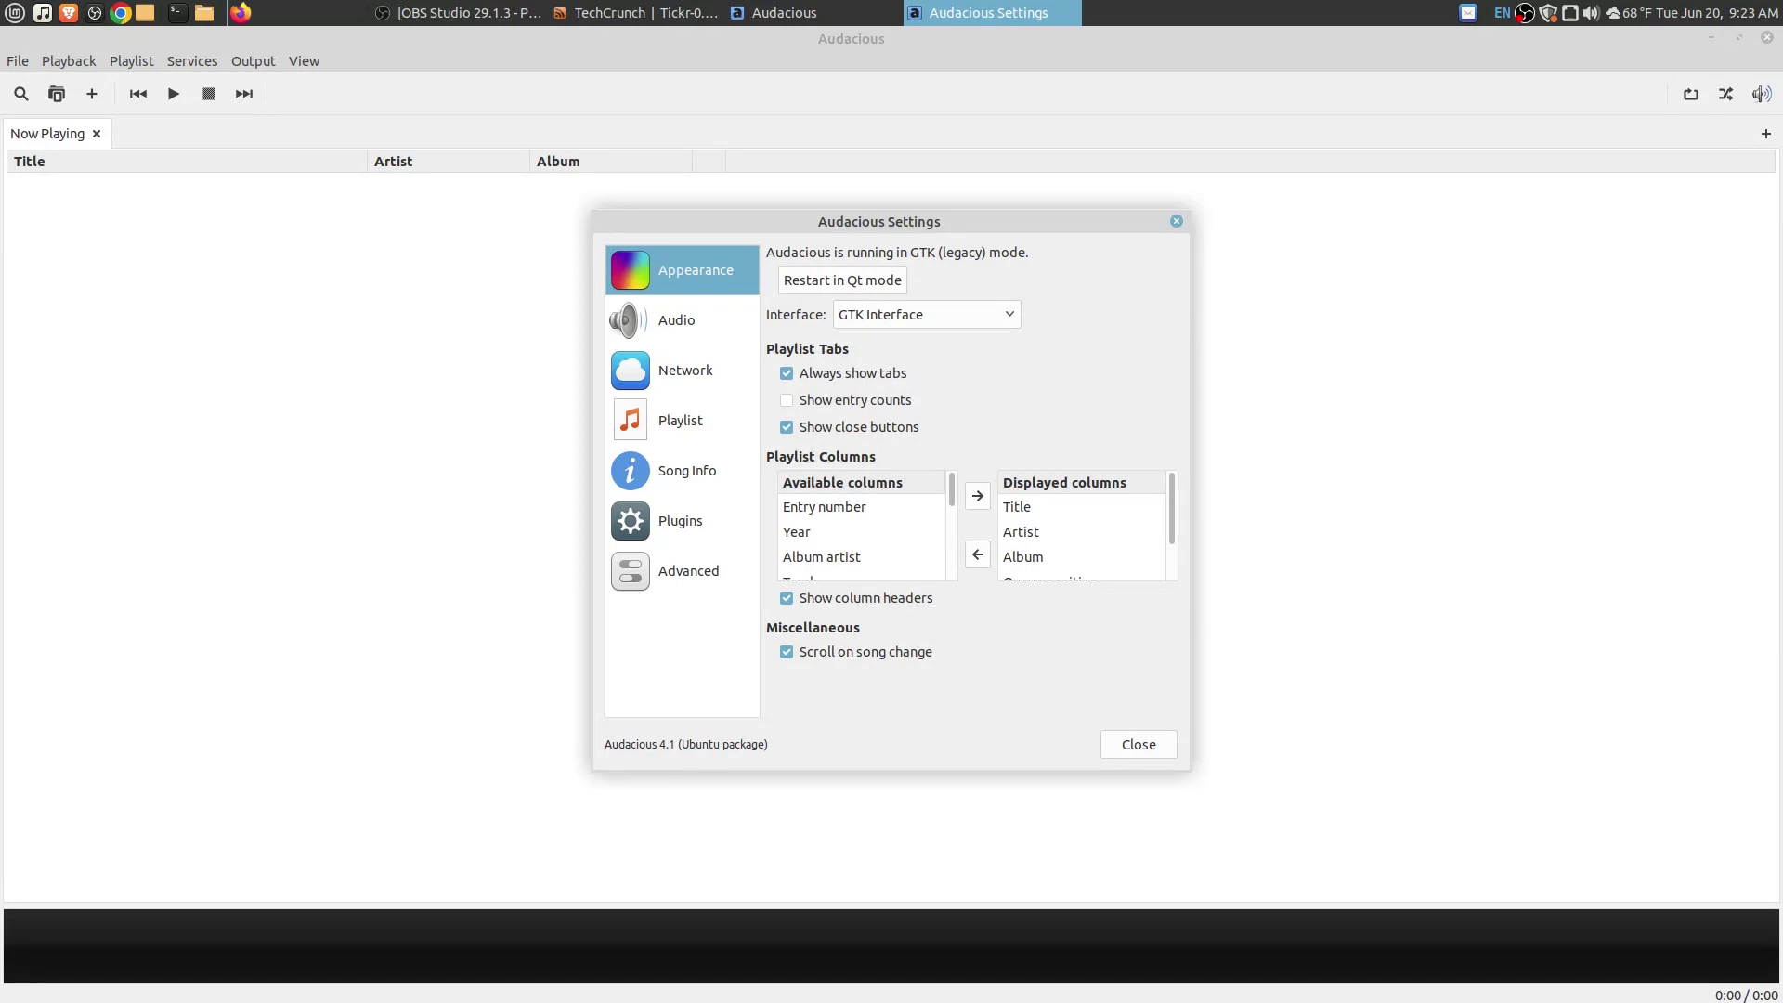
click(680, 521)
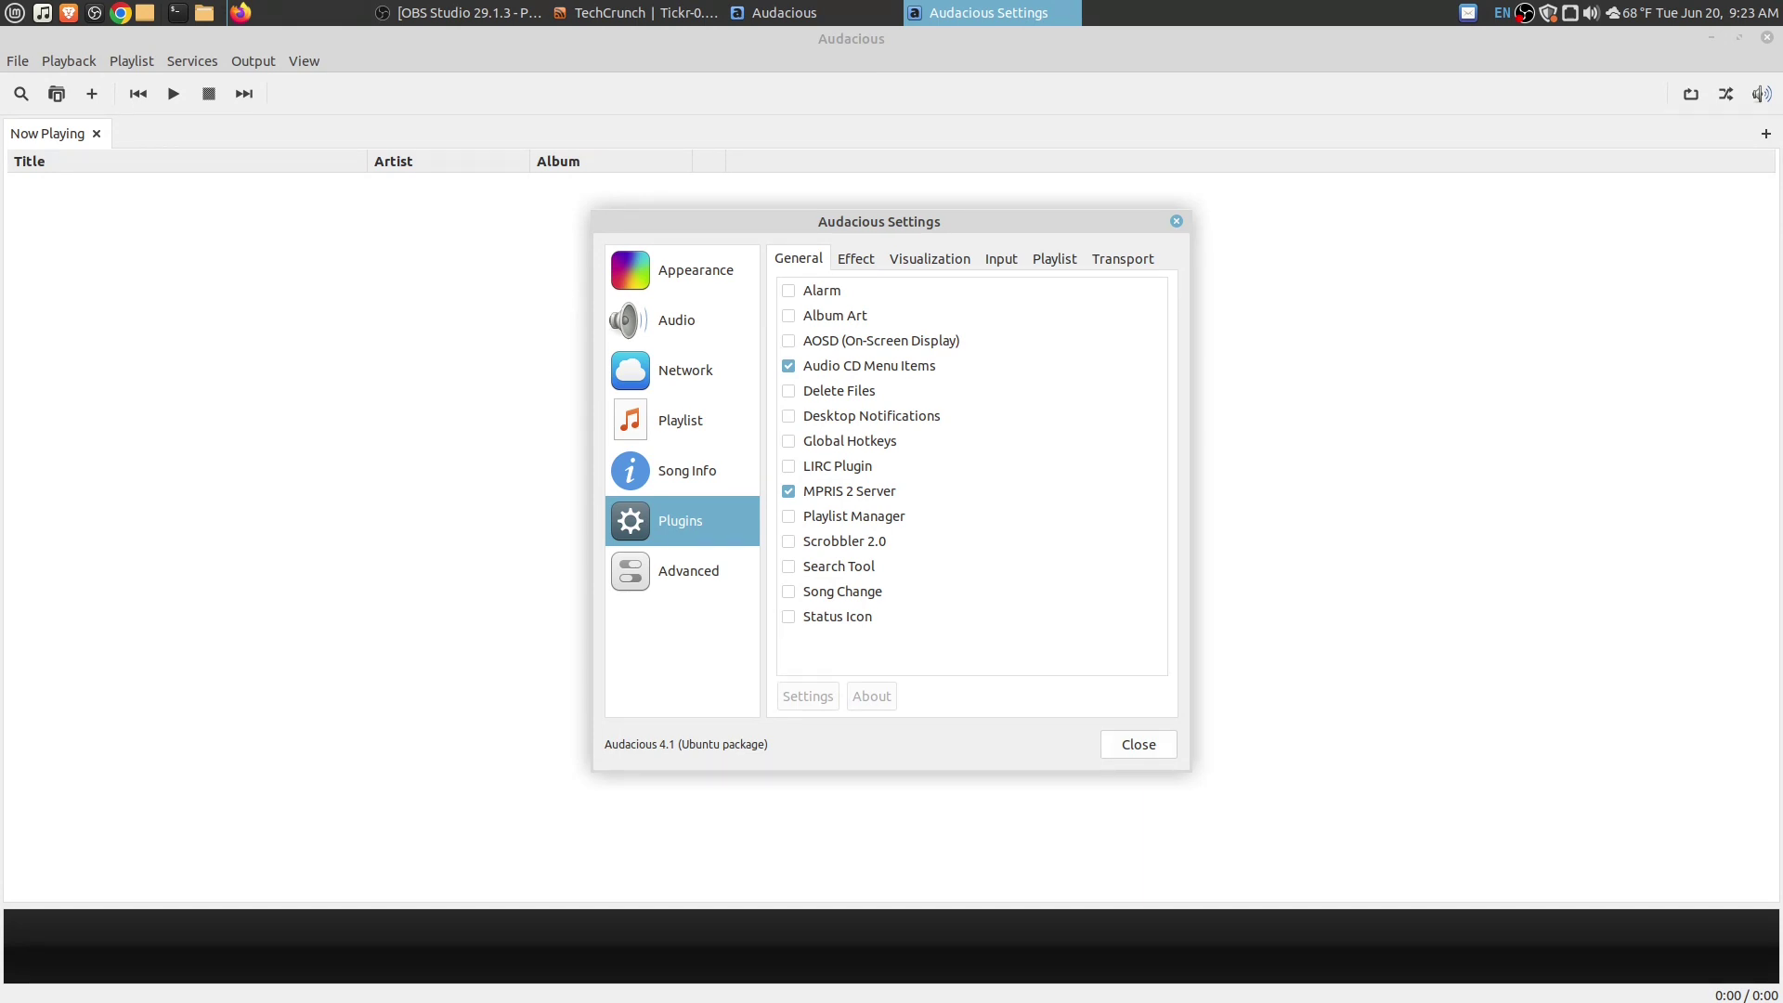
key(Escape)
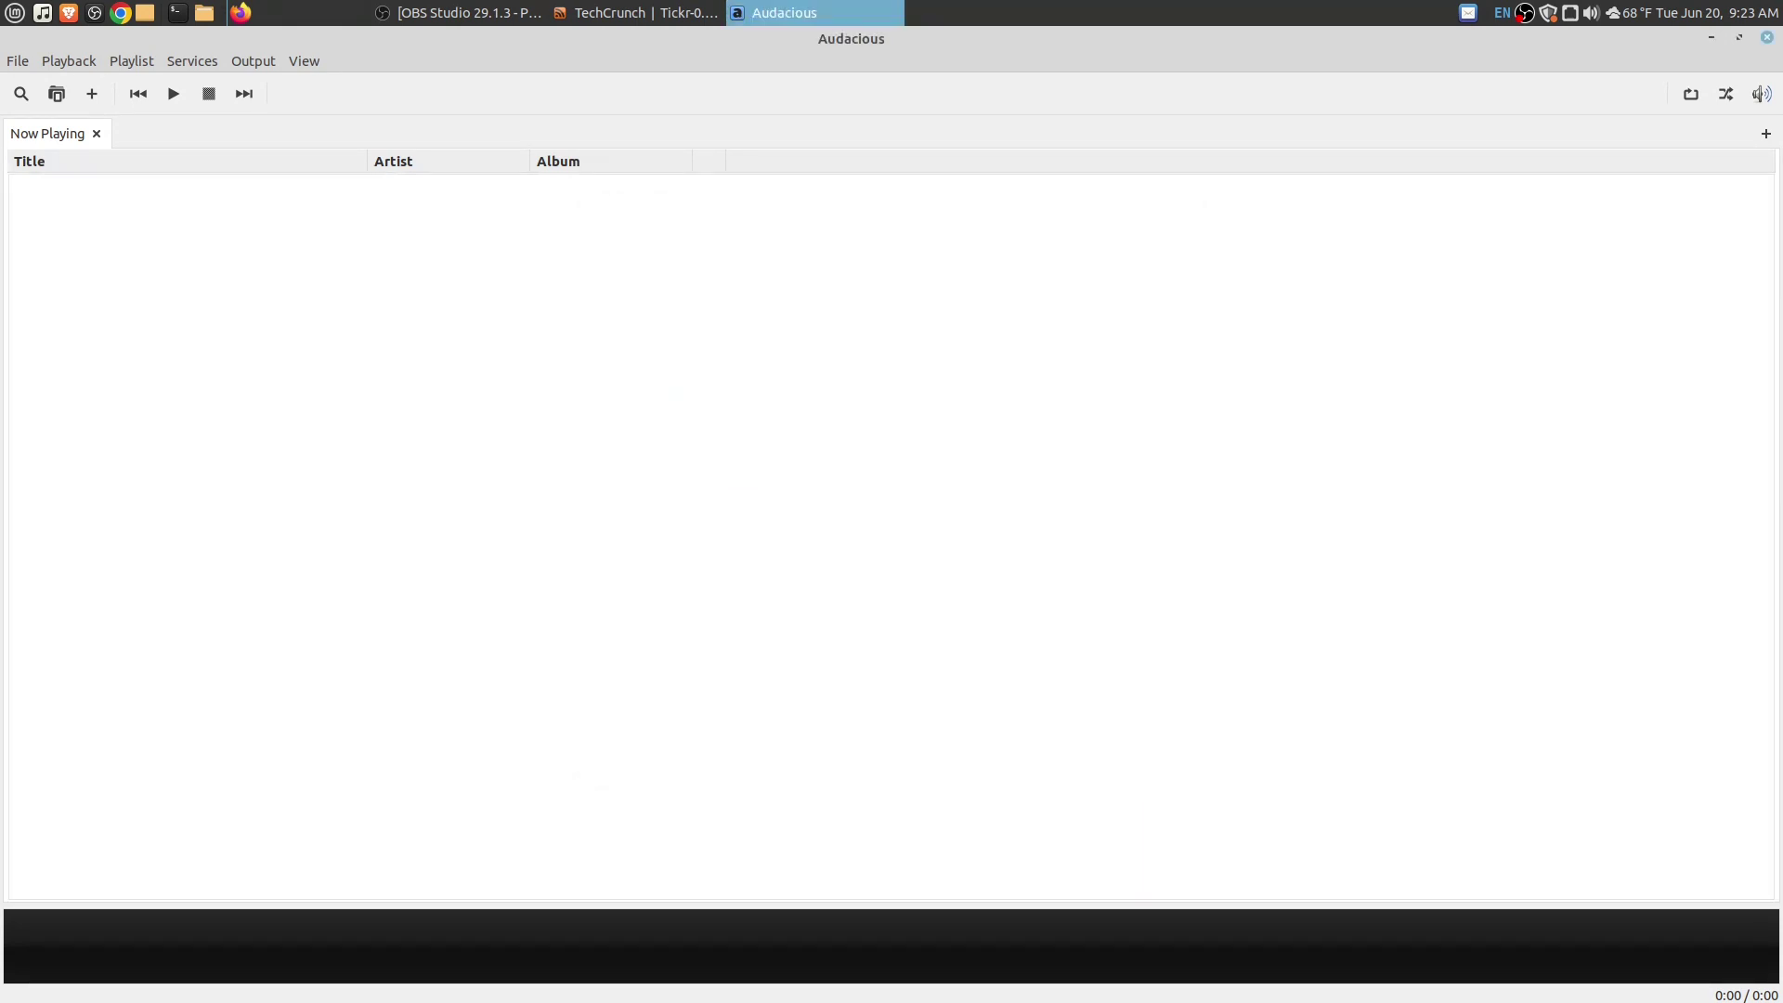
- Look through the System Tools applications and launch BleachBit without root privileges
key(super)
mouse_move(283, 279)
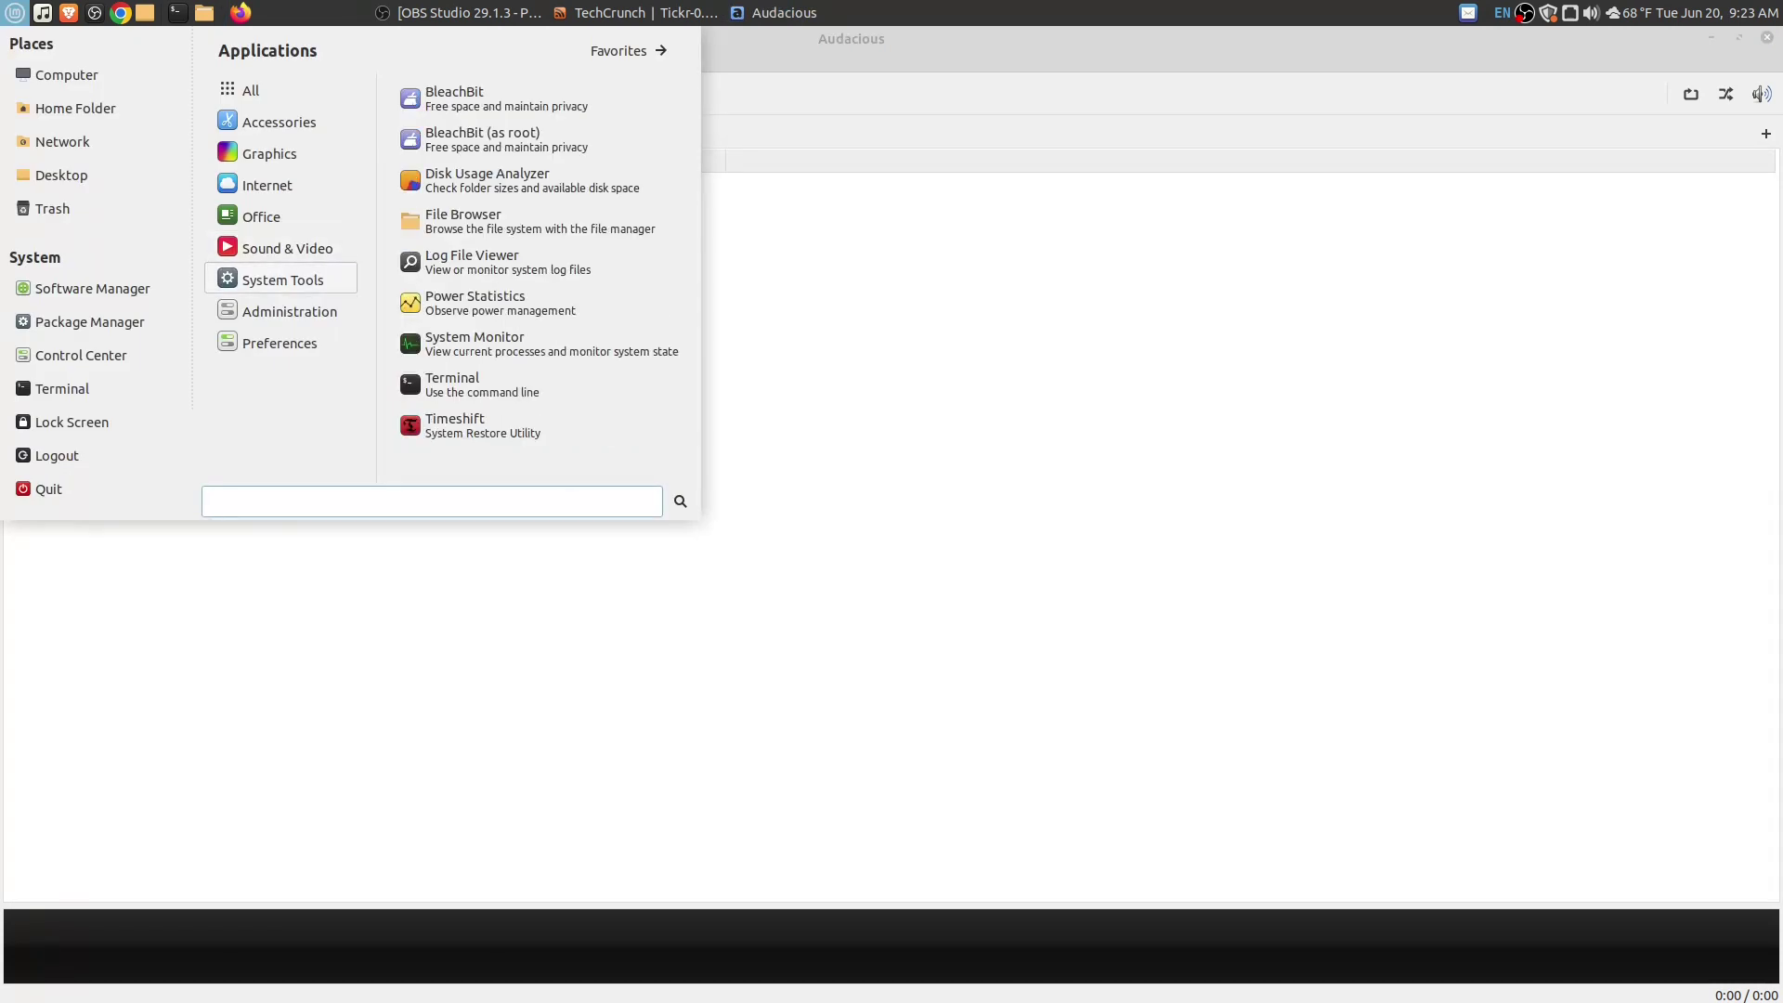
key(Up)
key(Up)
key(Up)
key(Up)
key(Up)
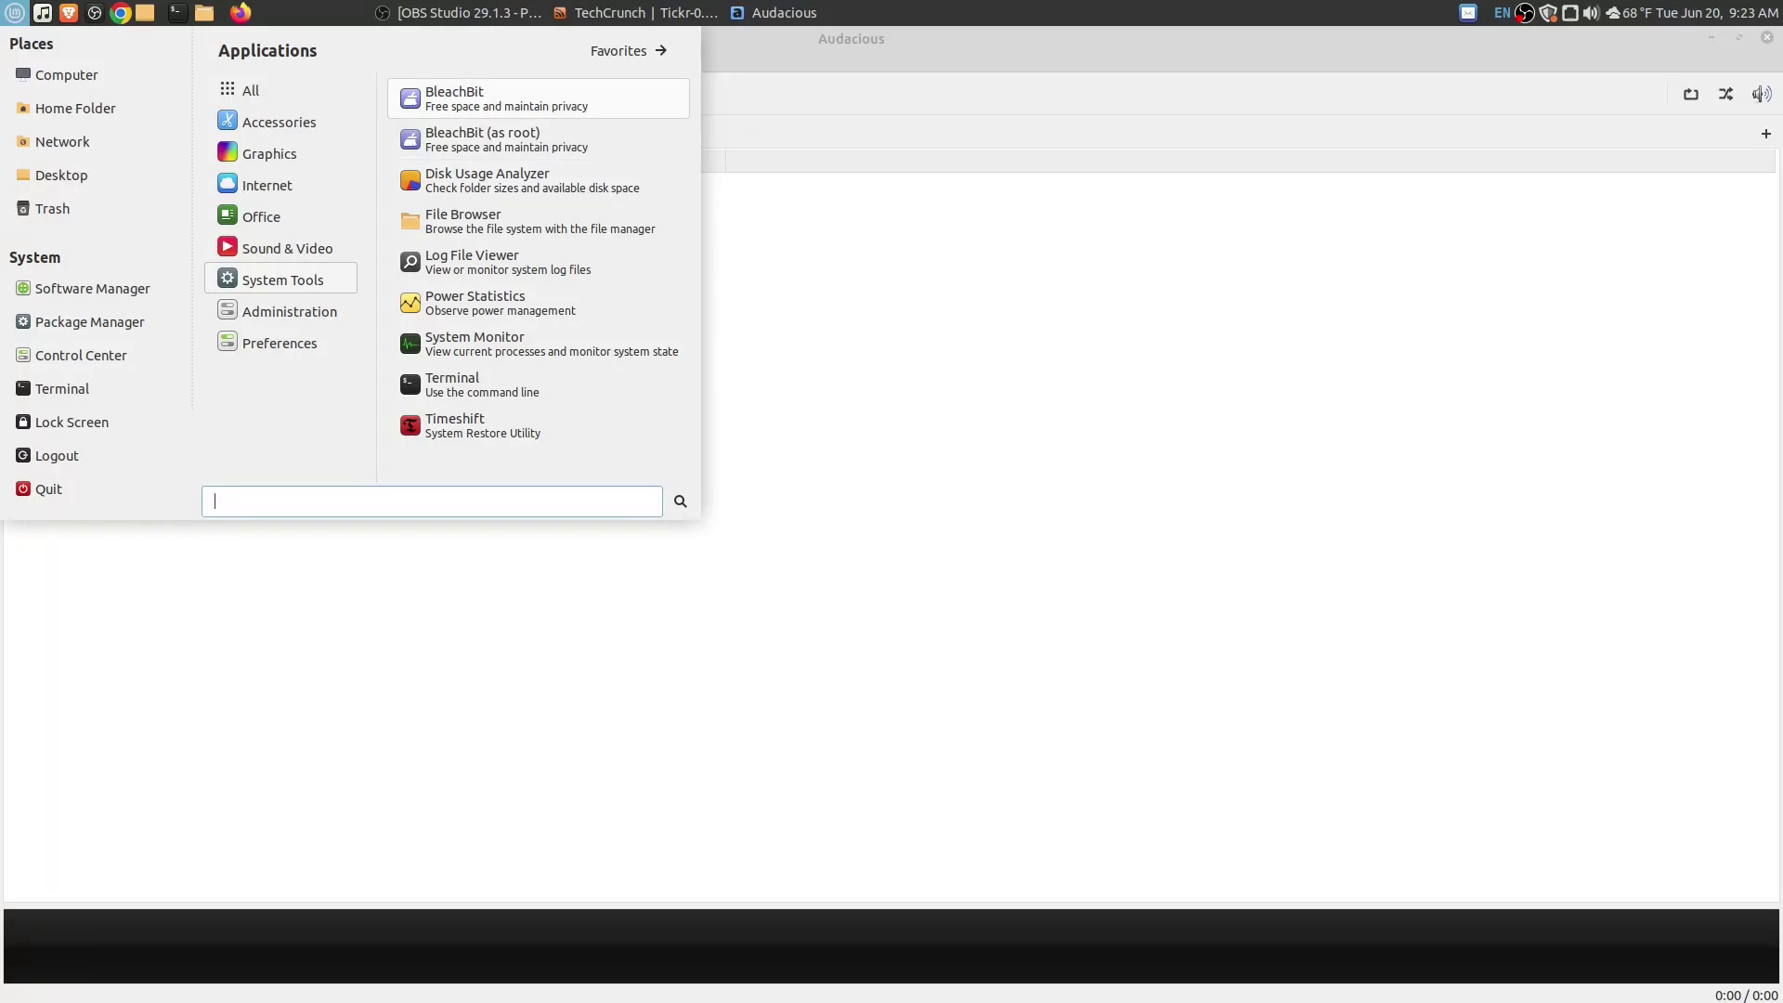
key(Down)
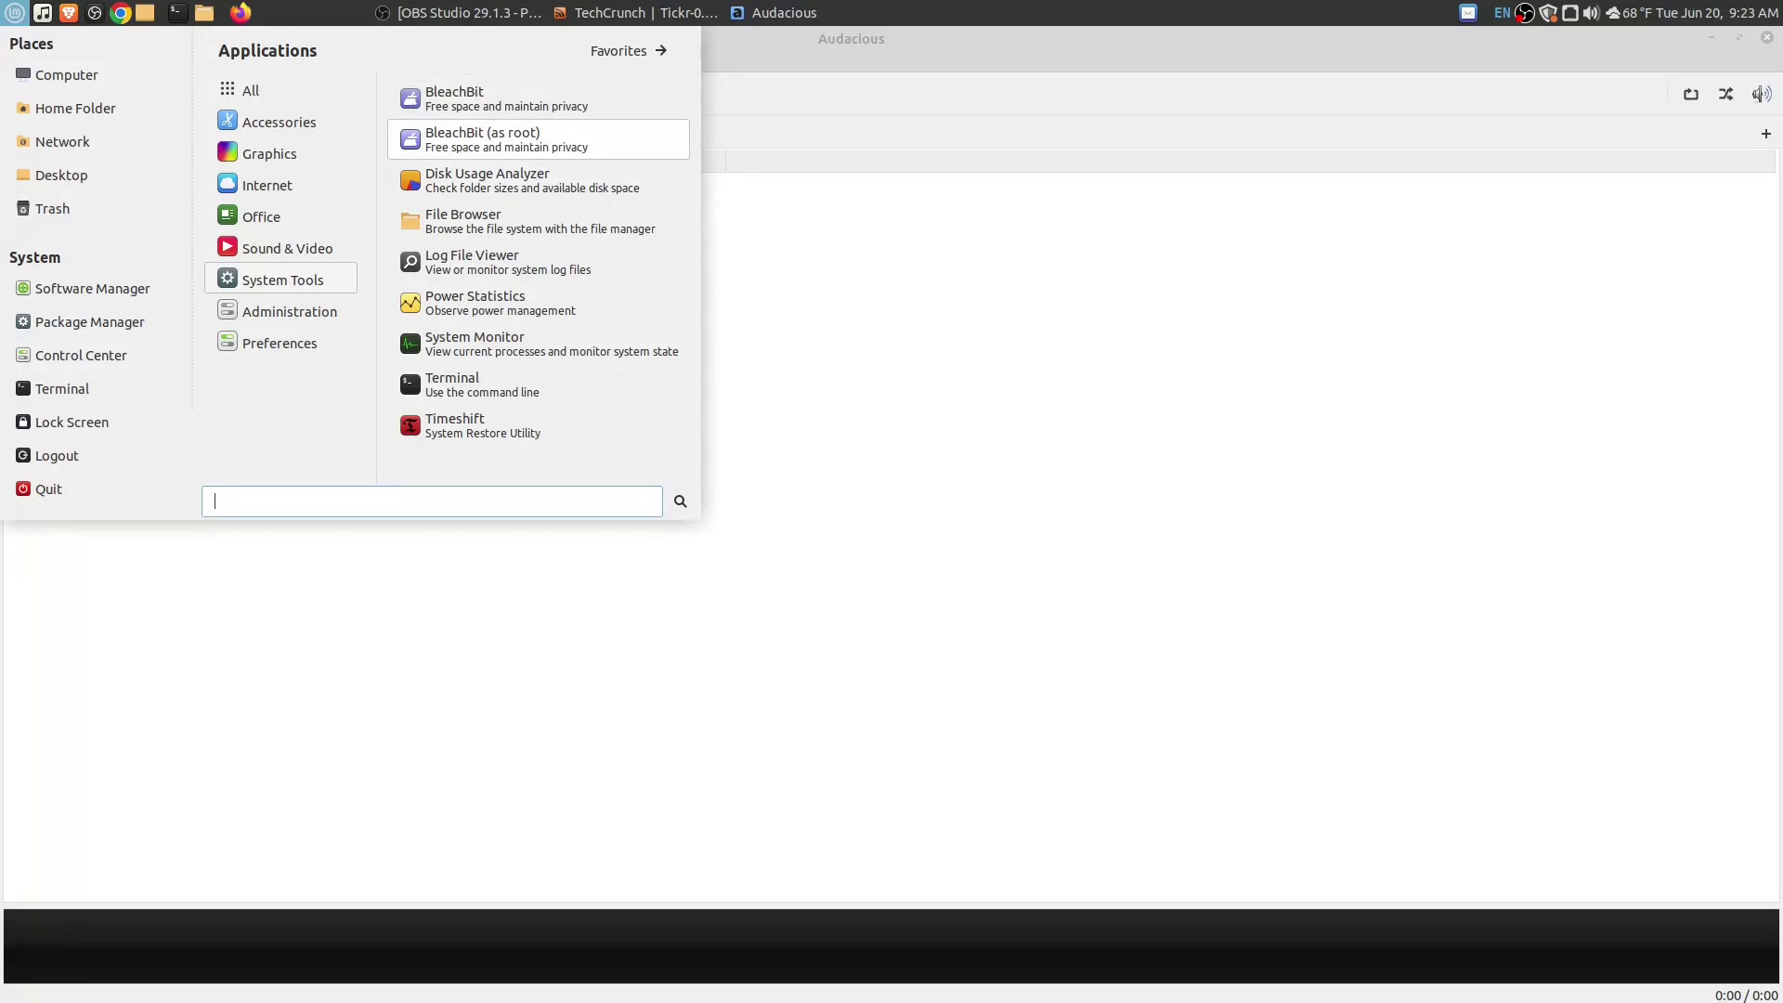
key(Up)
key(Return)
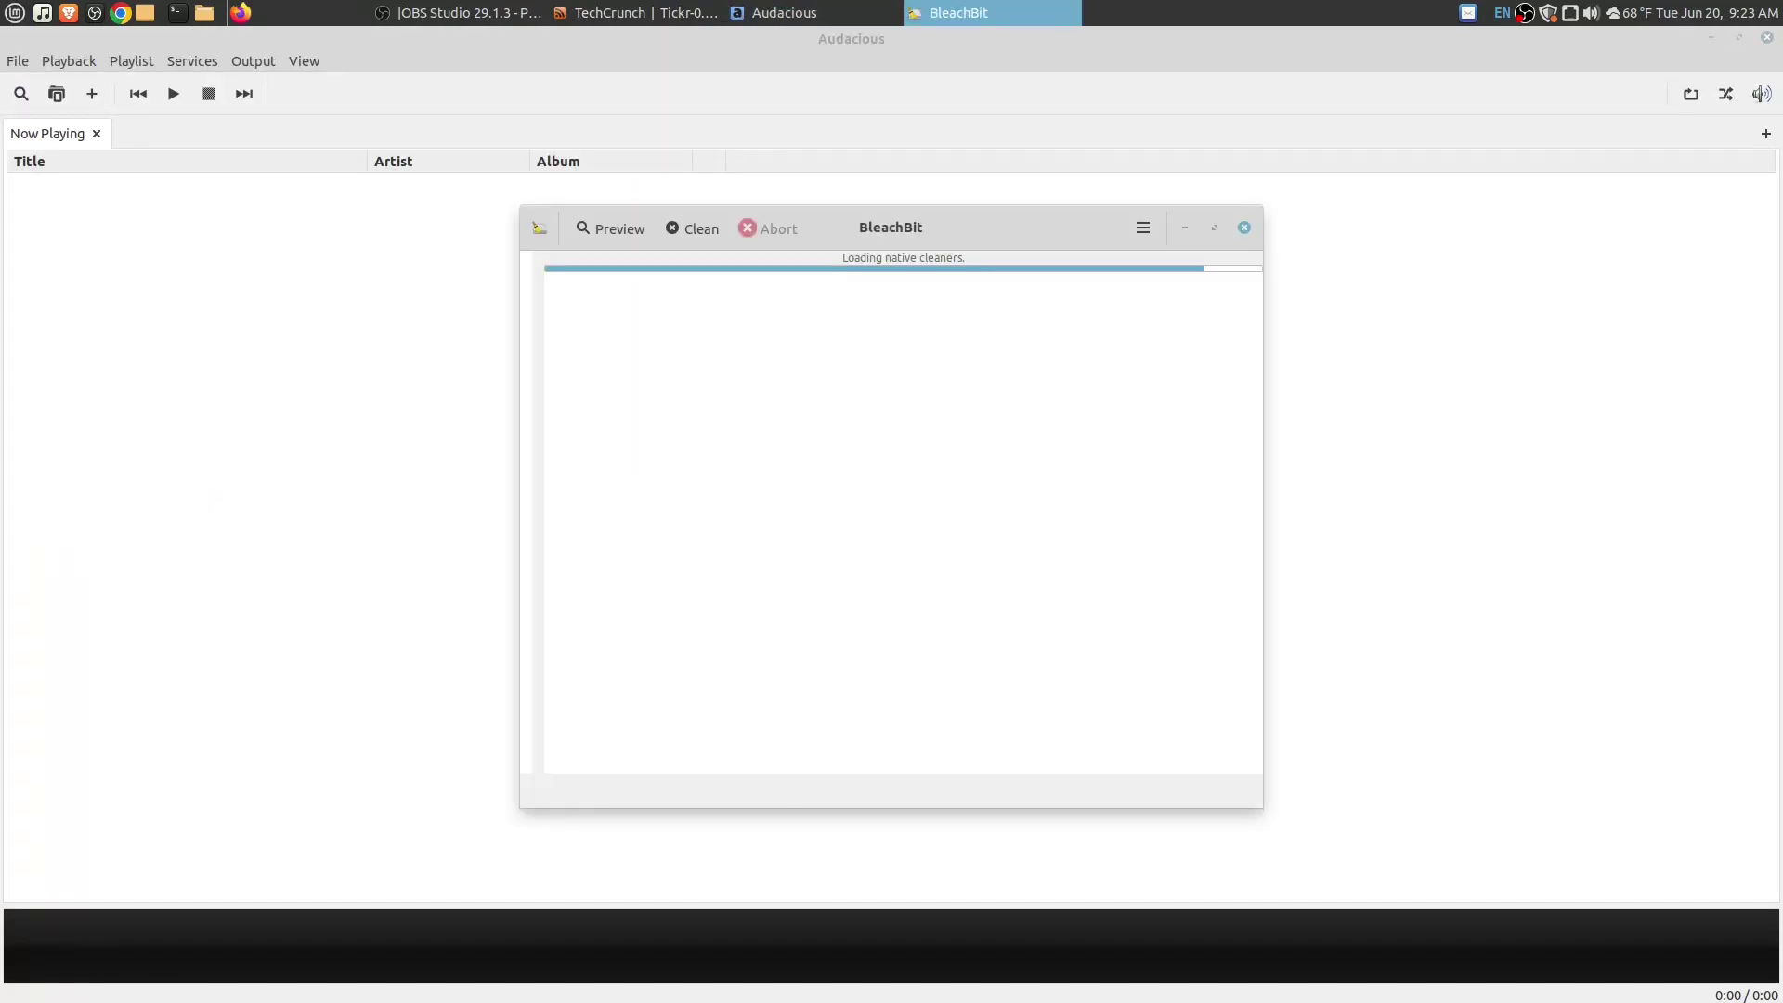
key(Escape)
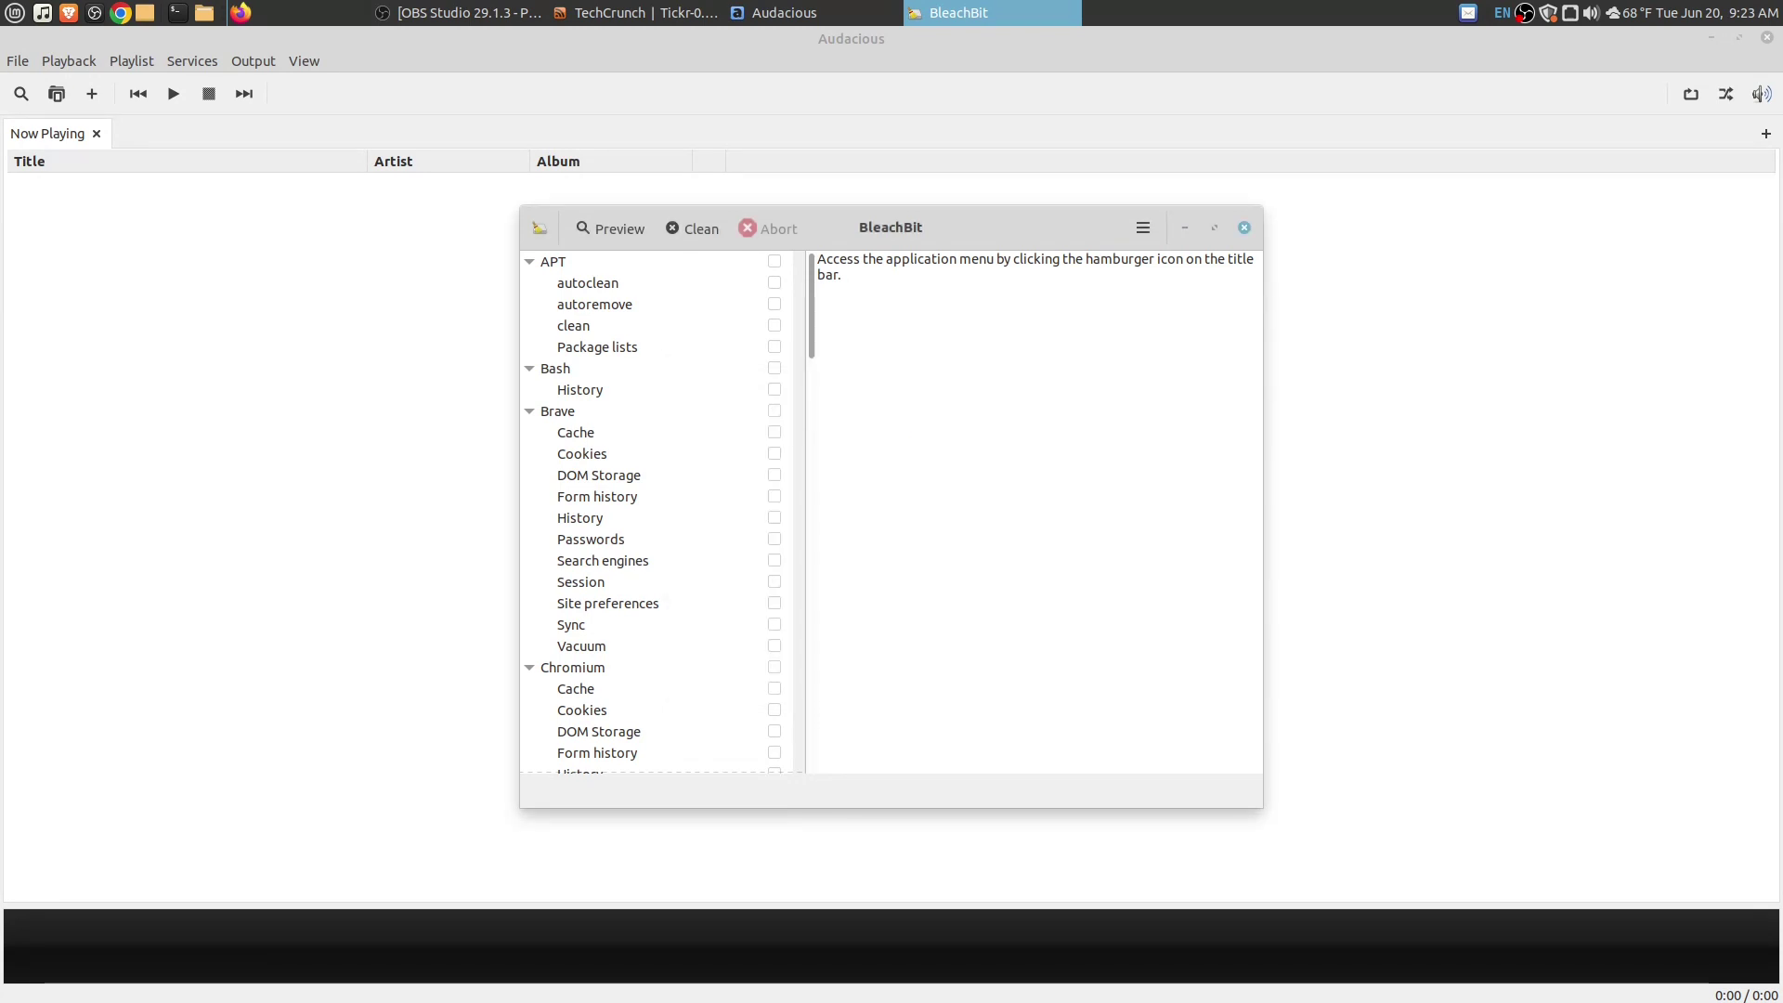
- Select the APT, Bash and other cleaners down to Zoom in BleachBit, and minimise its window
click(775, 262)
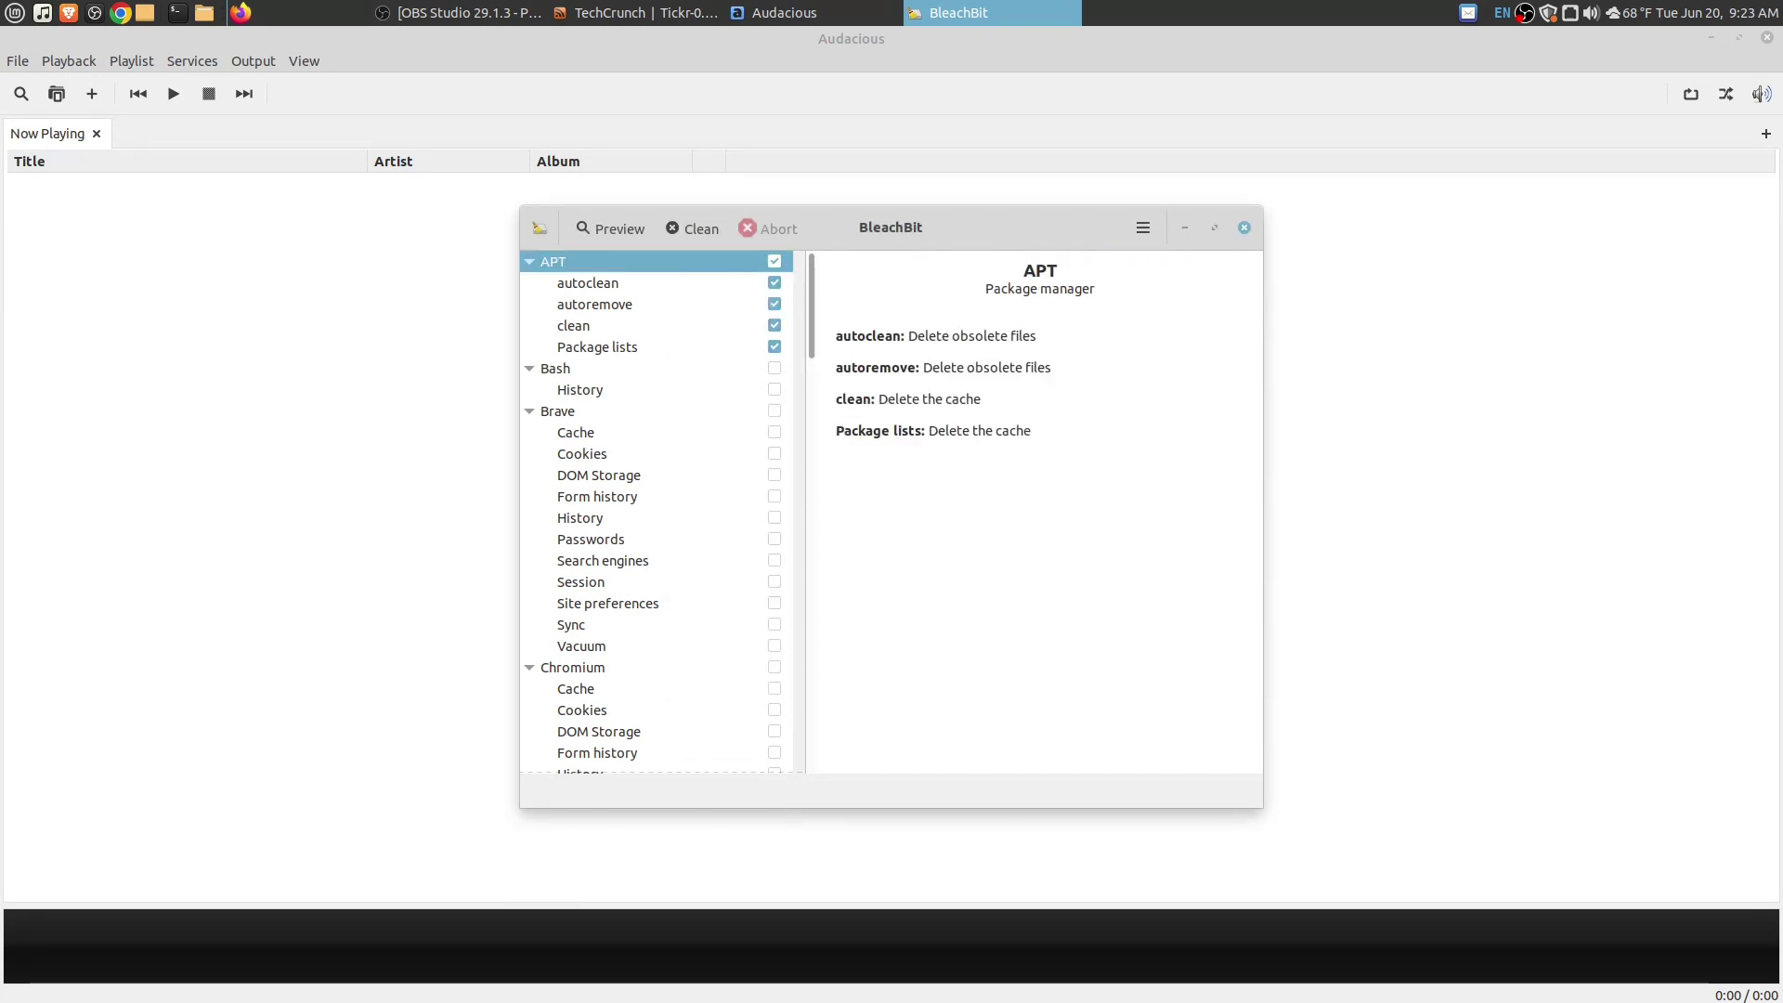
click(774, 368)
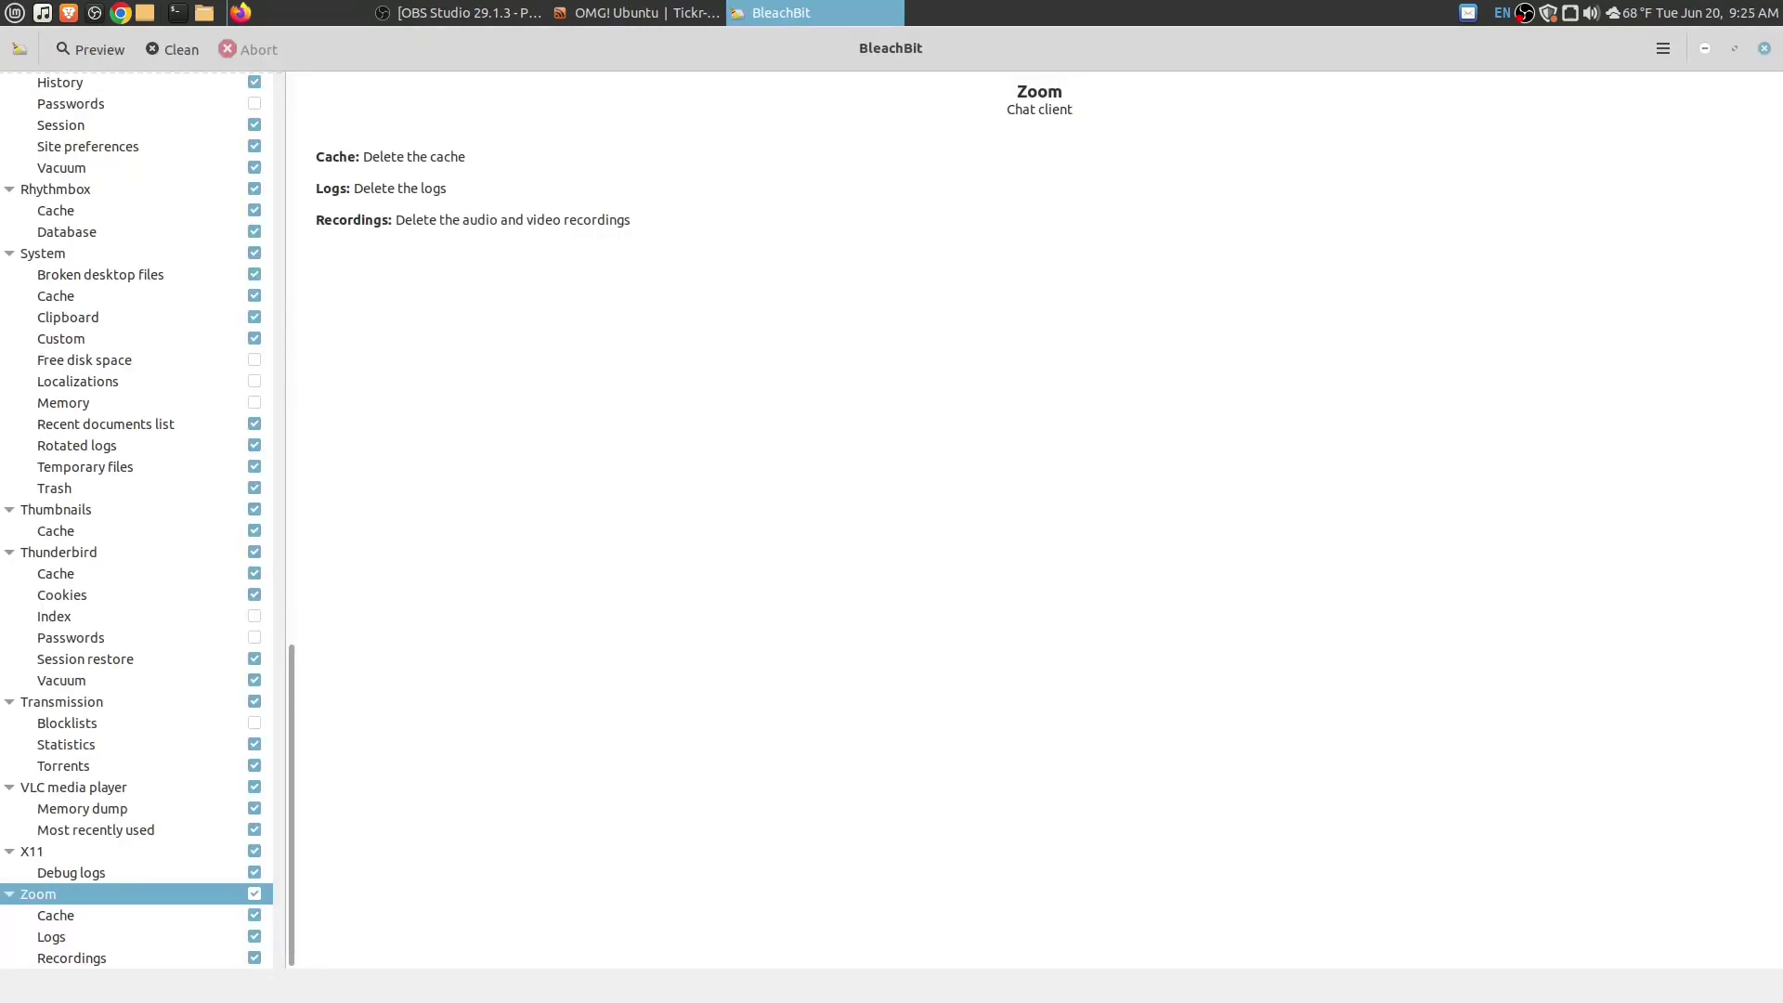
click(1704, 48)
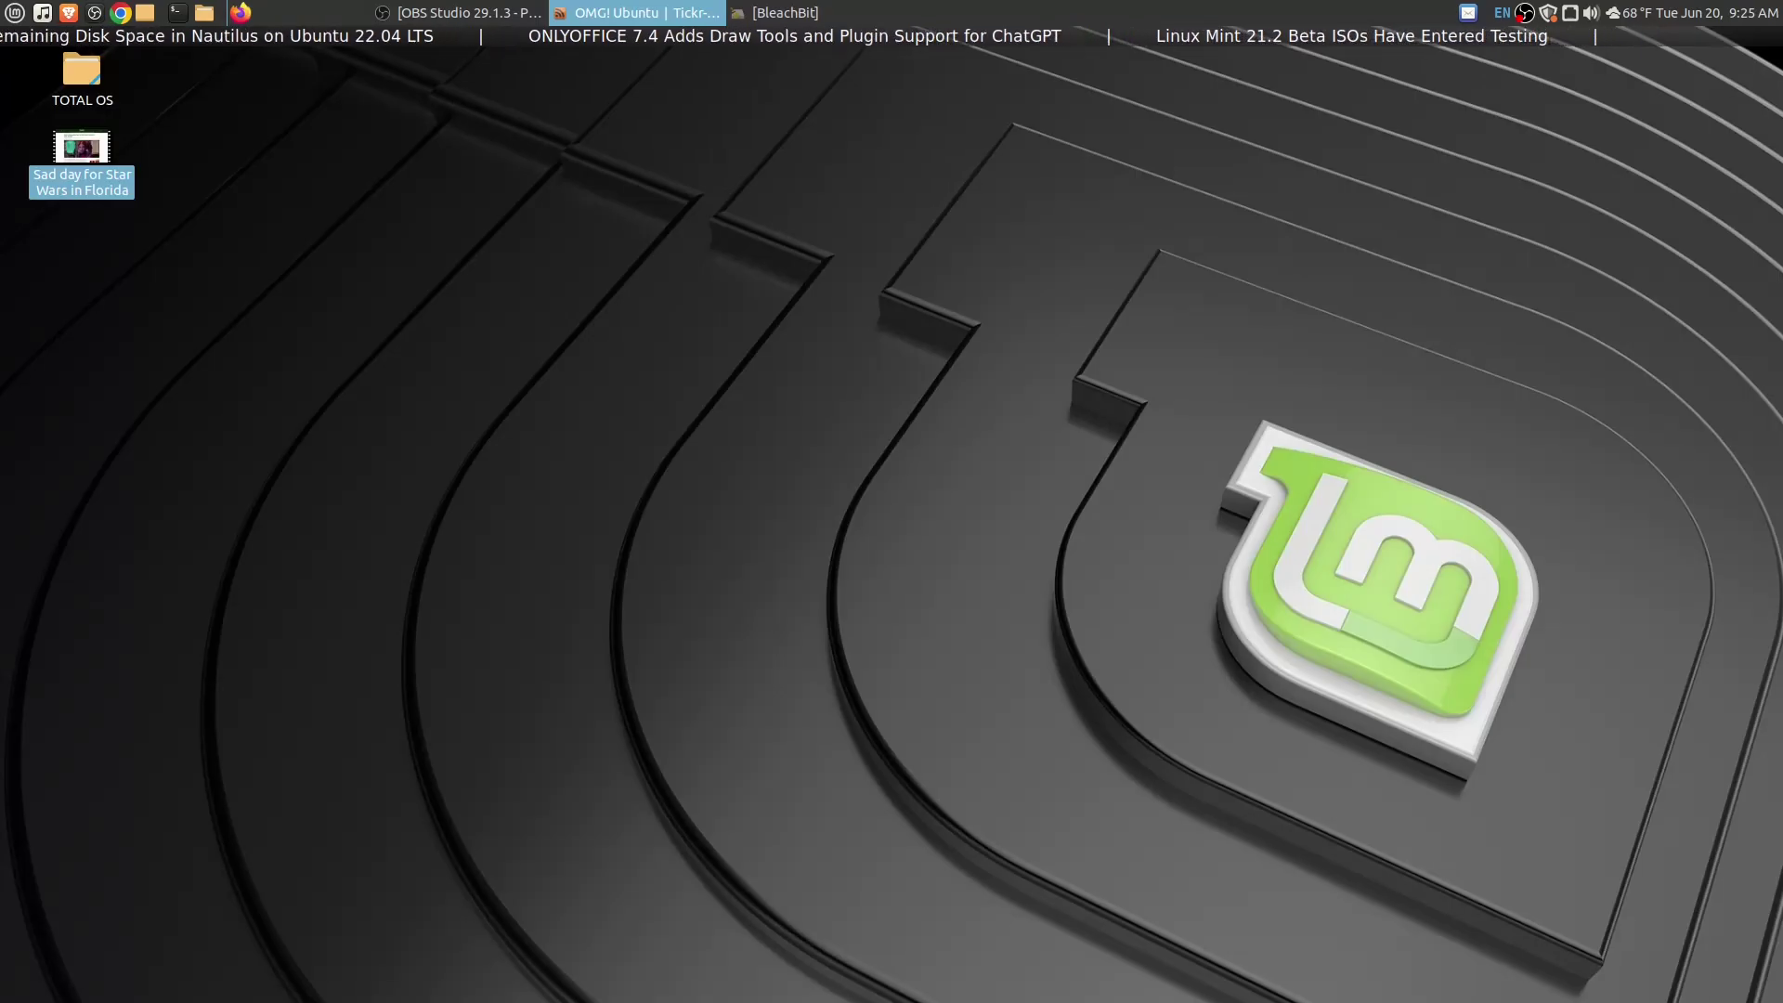
- Look through the Administration applications, launch Software Manager and maximise its window
key(super)
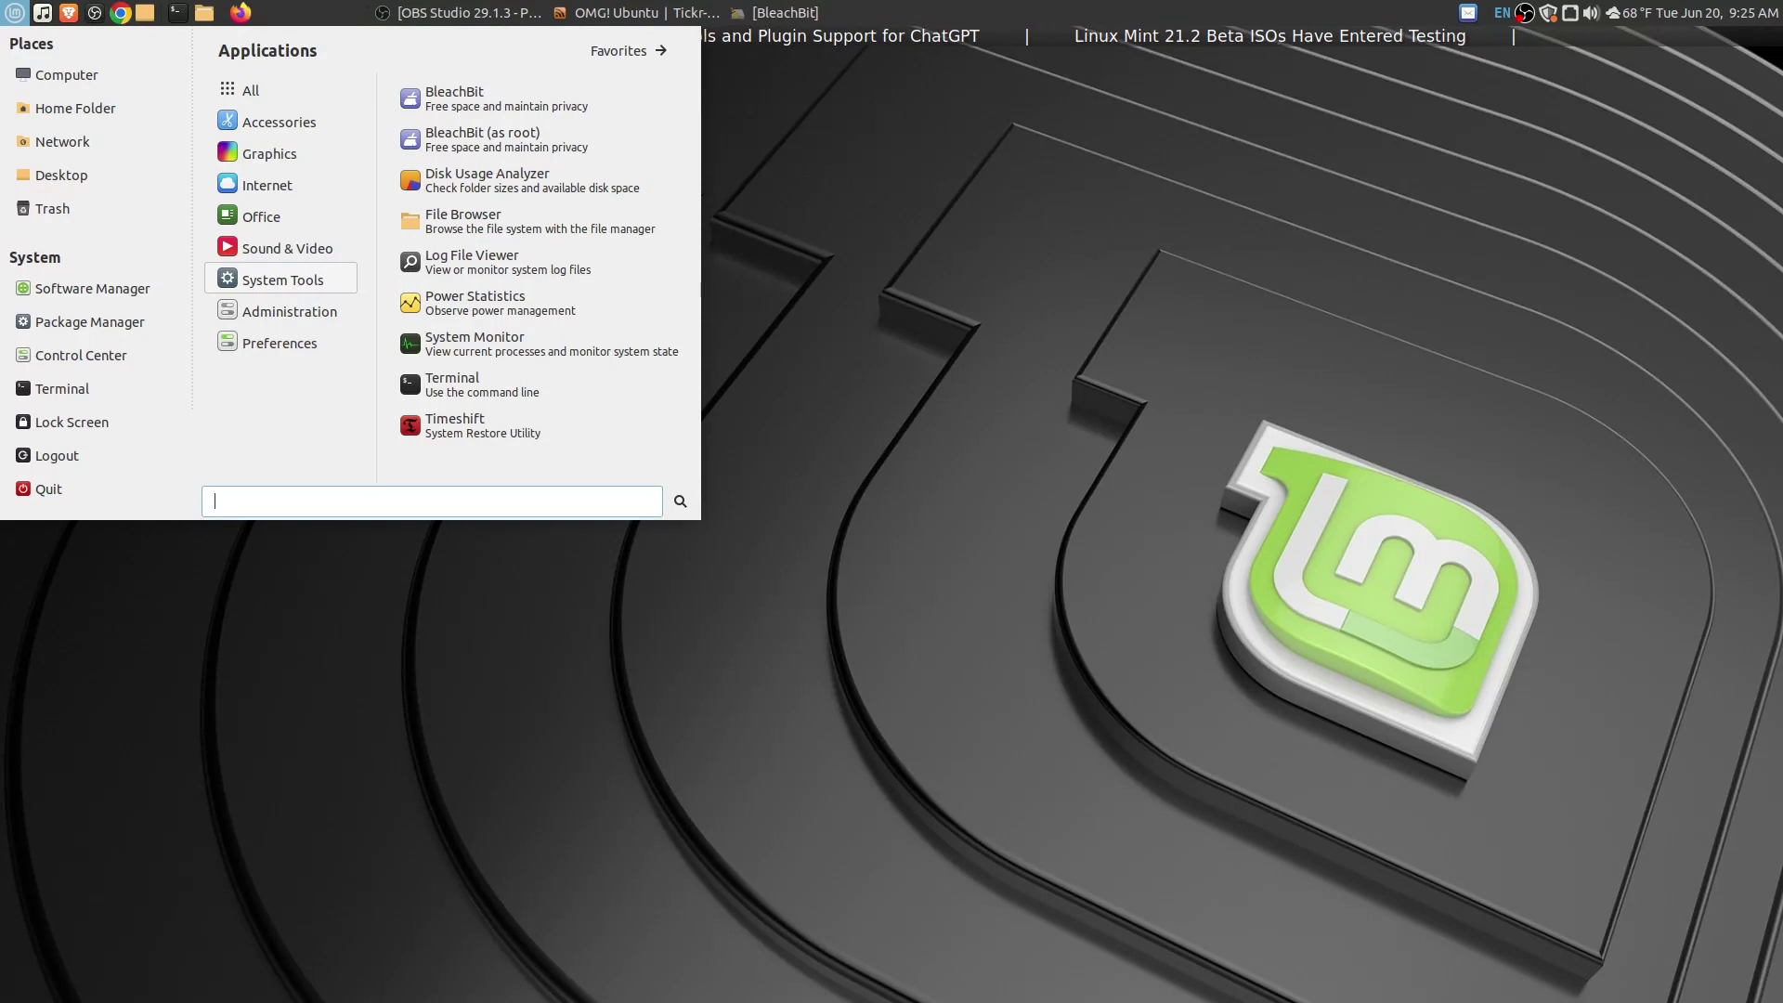
mouse_move(281, 311)
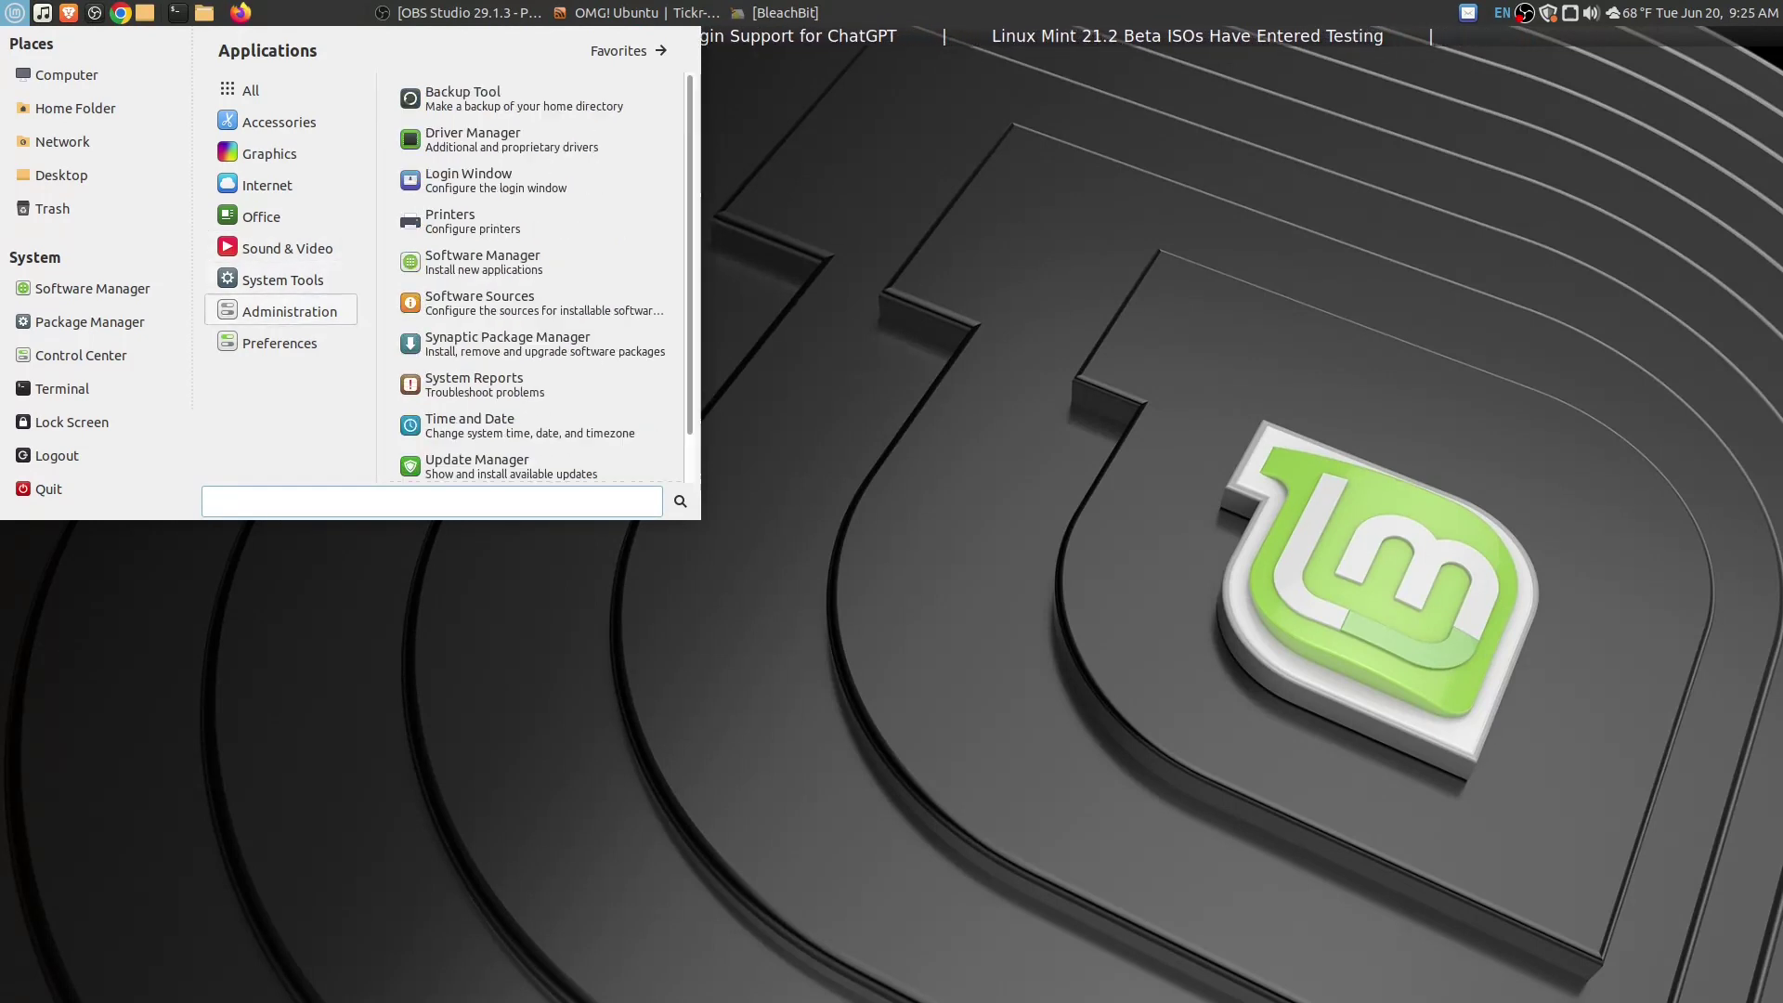
key(Right)
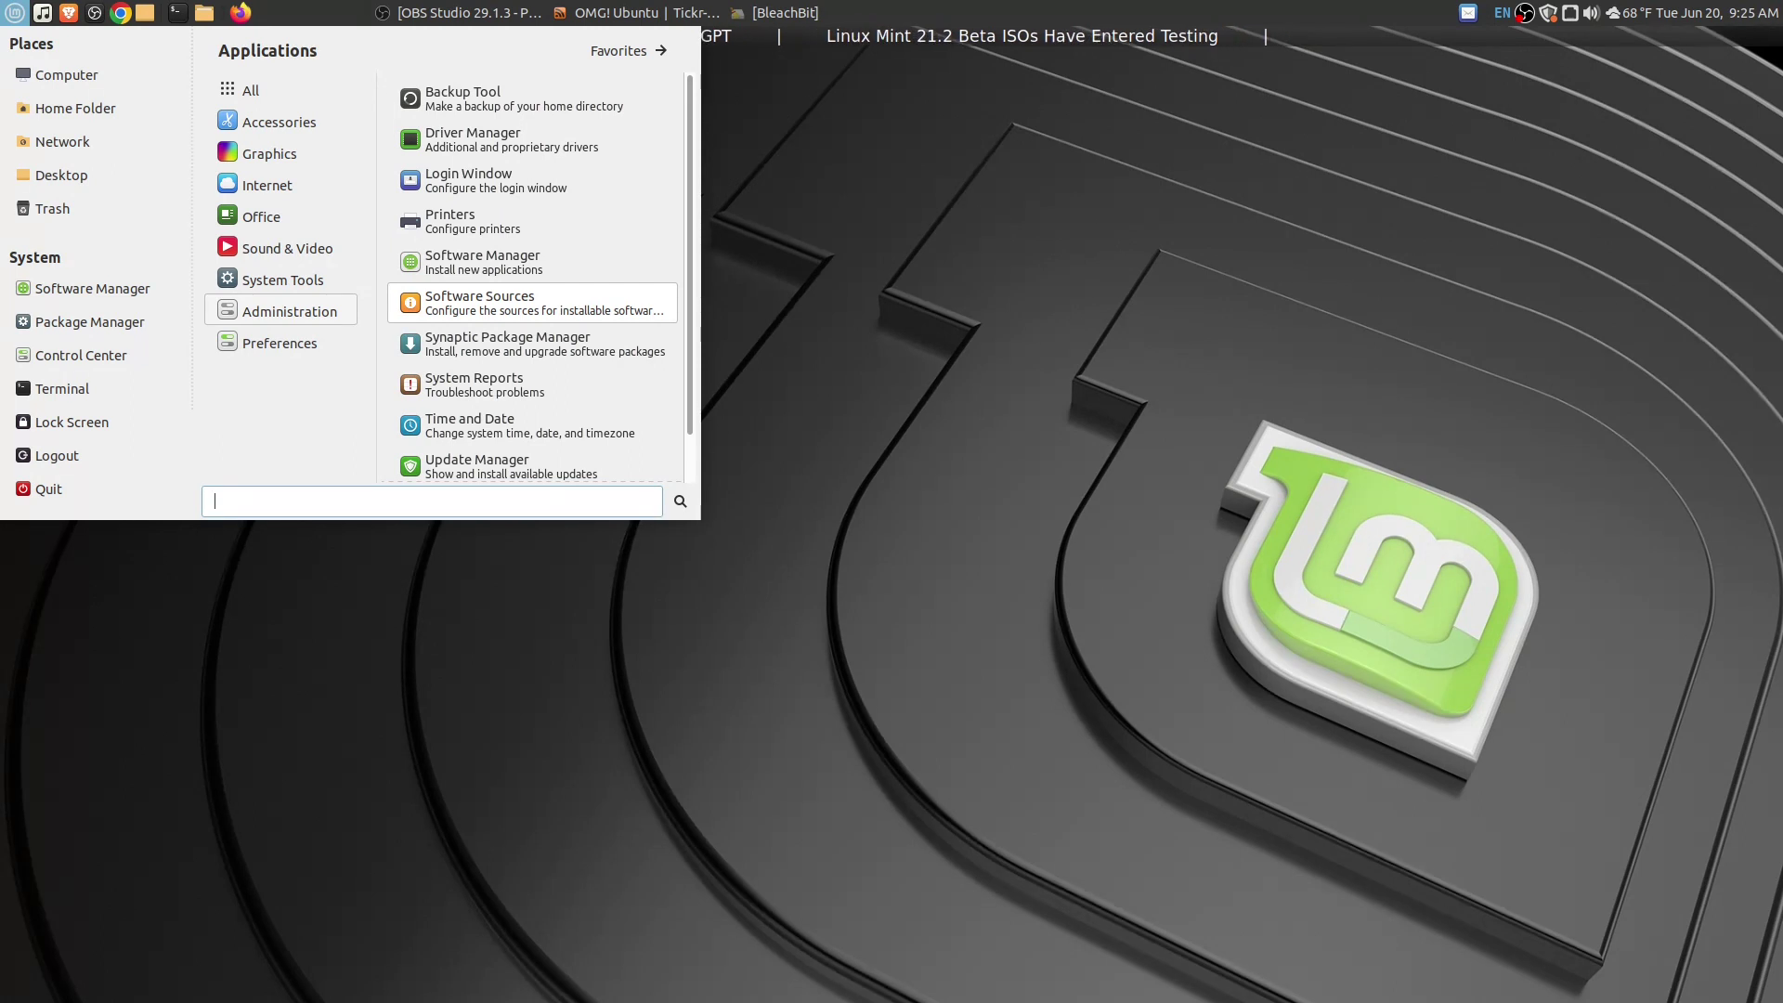
key(Down)
key(Down)
key(Down)
key(Down)
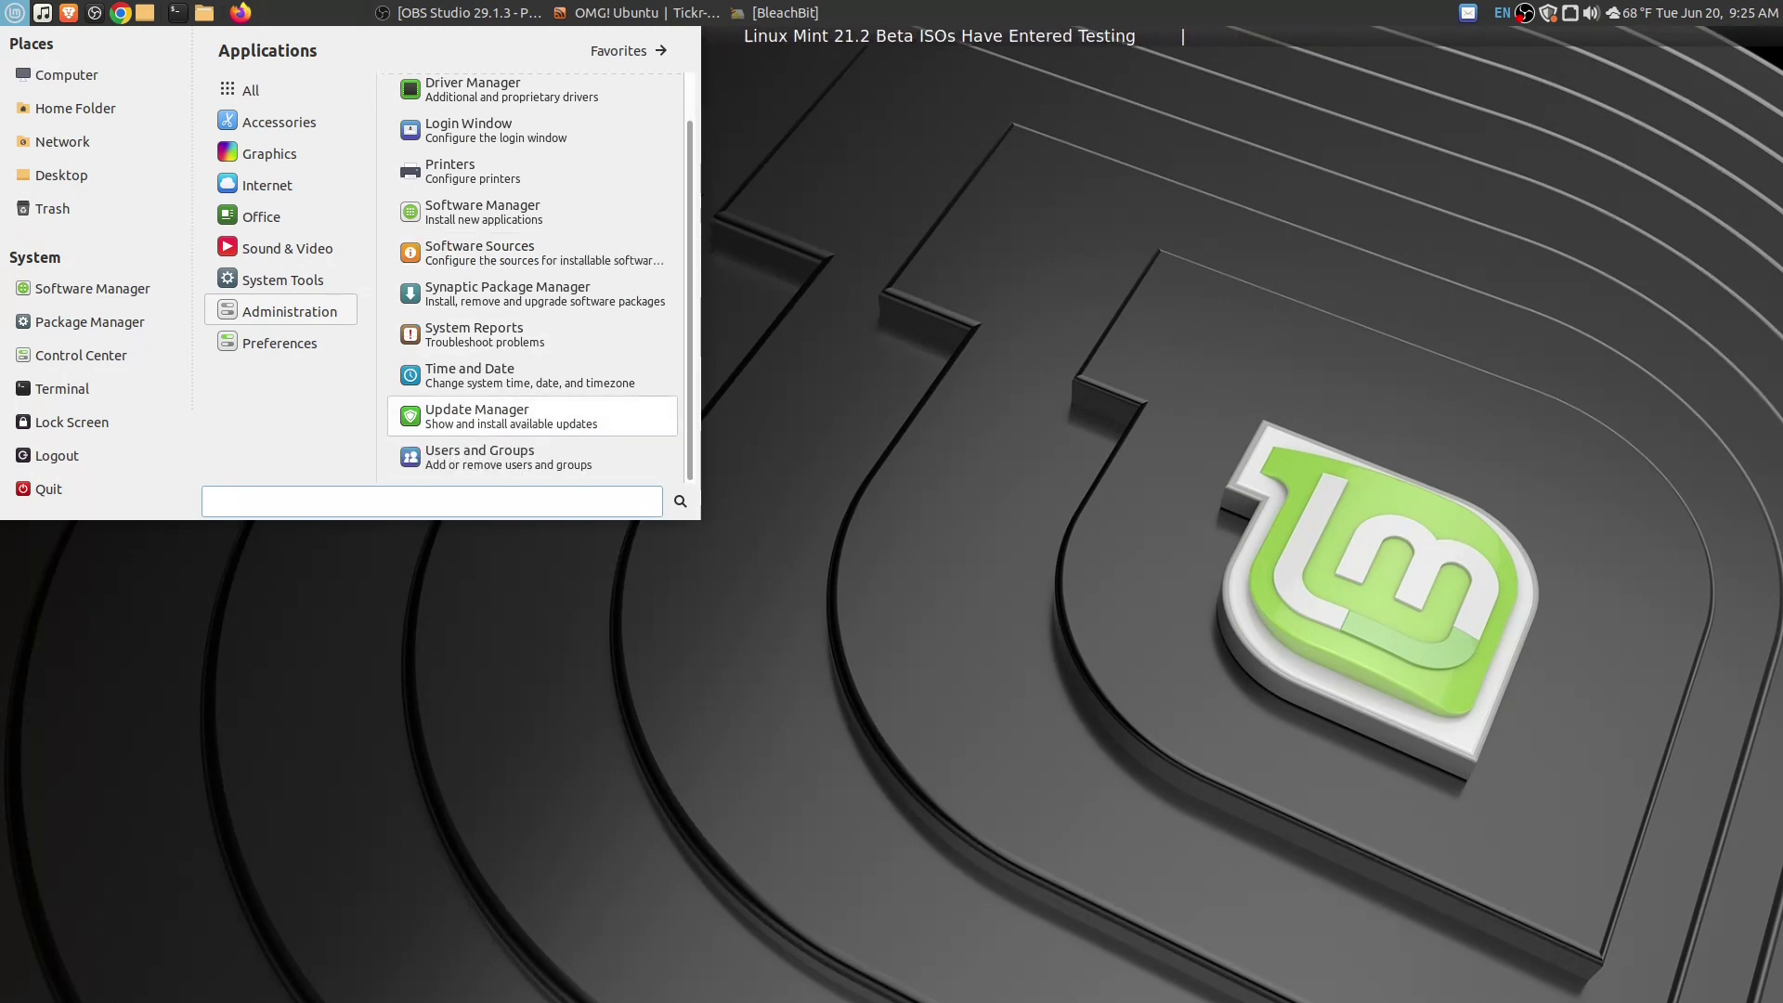
key(Up)
key(Up)
key(Up)
key(Up)
key(Up)
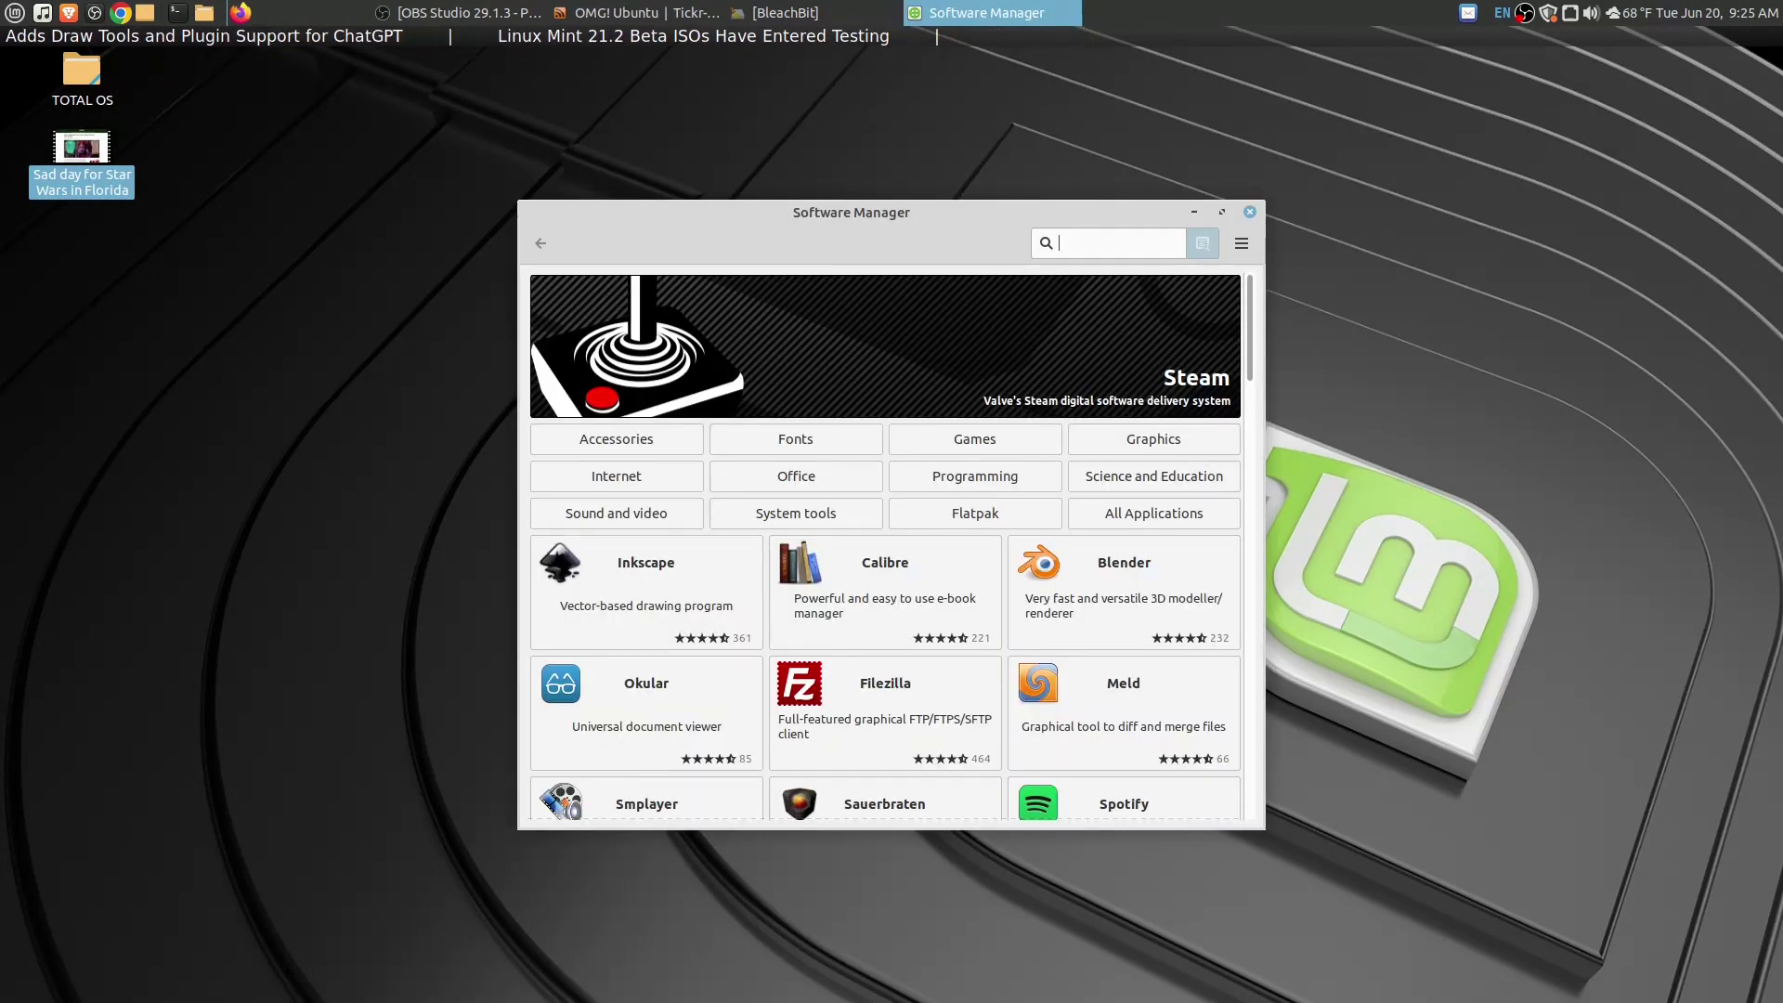
click(1223, 213)
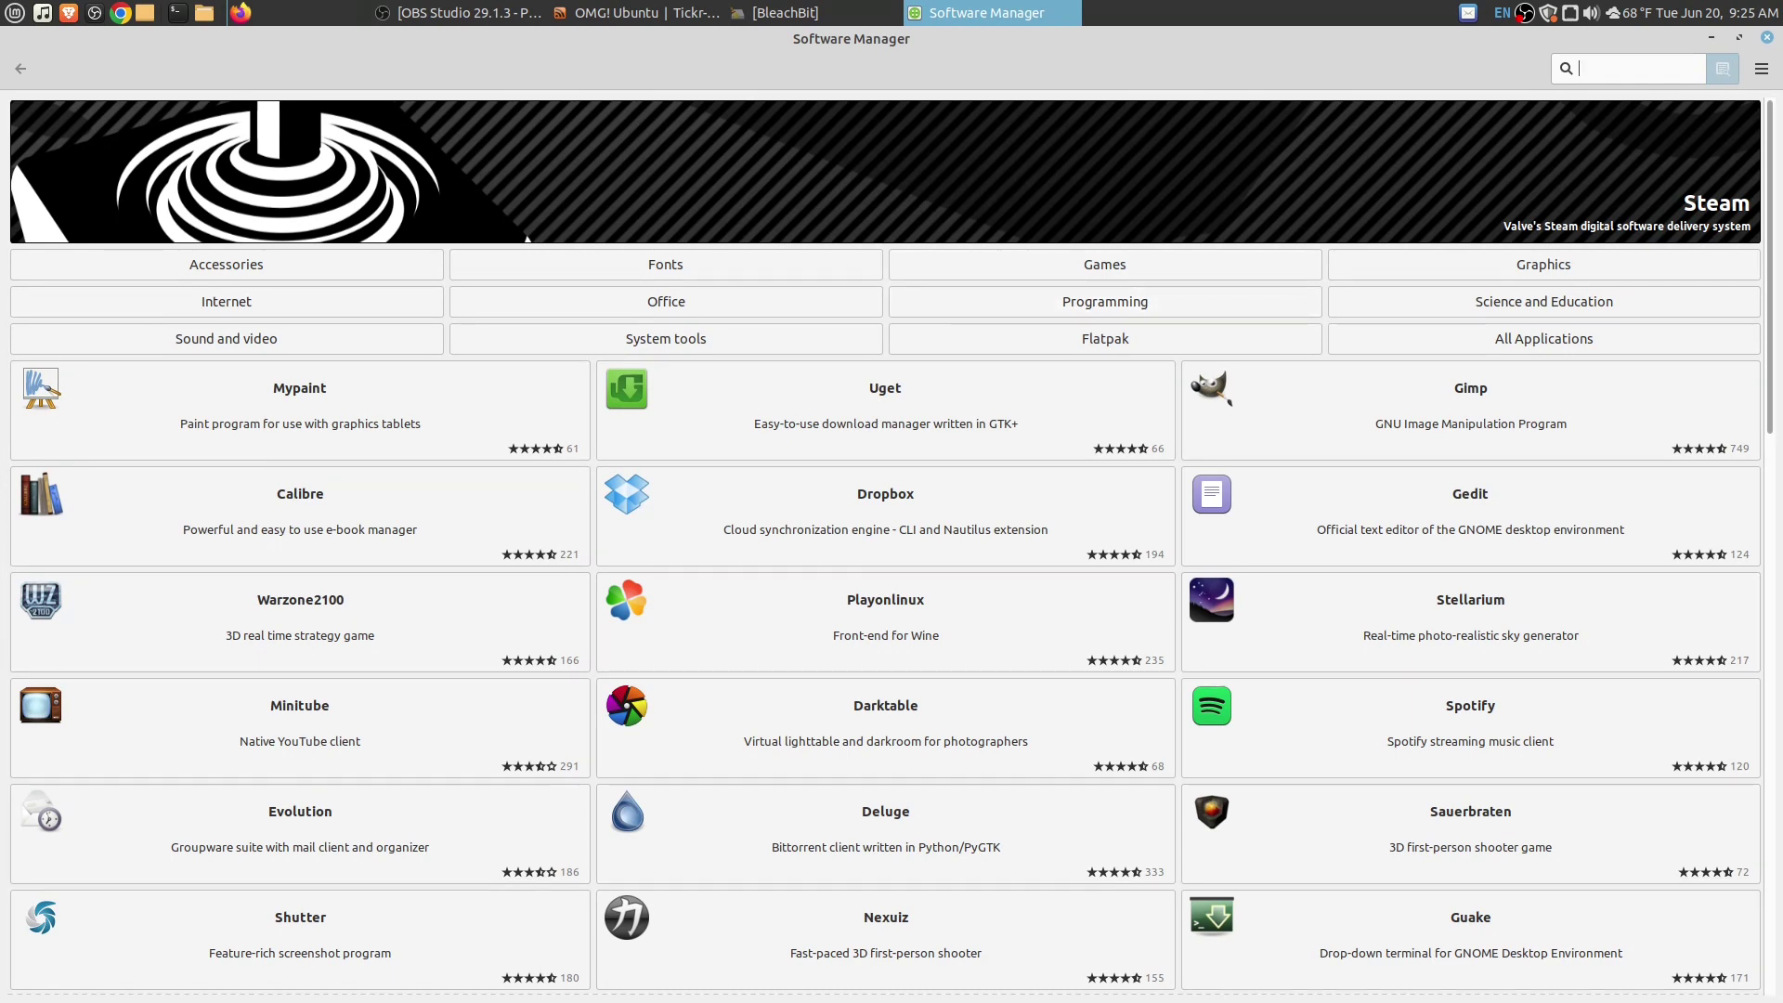
- Search Software Manager for "vlc", open the VLC multimedia player's page and choose Flatpak (Flathub) as its package source
text(vlc)
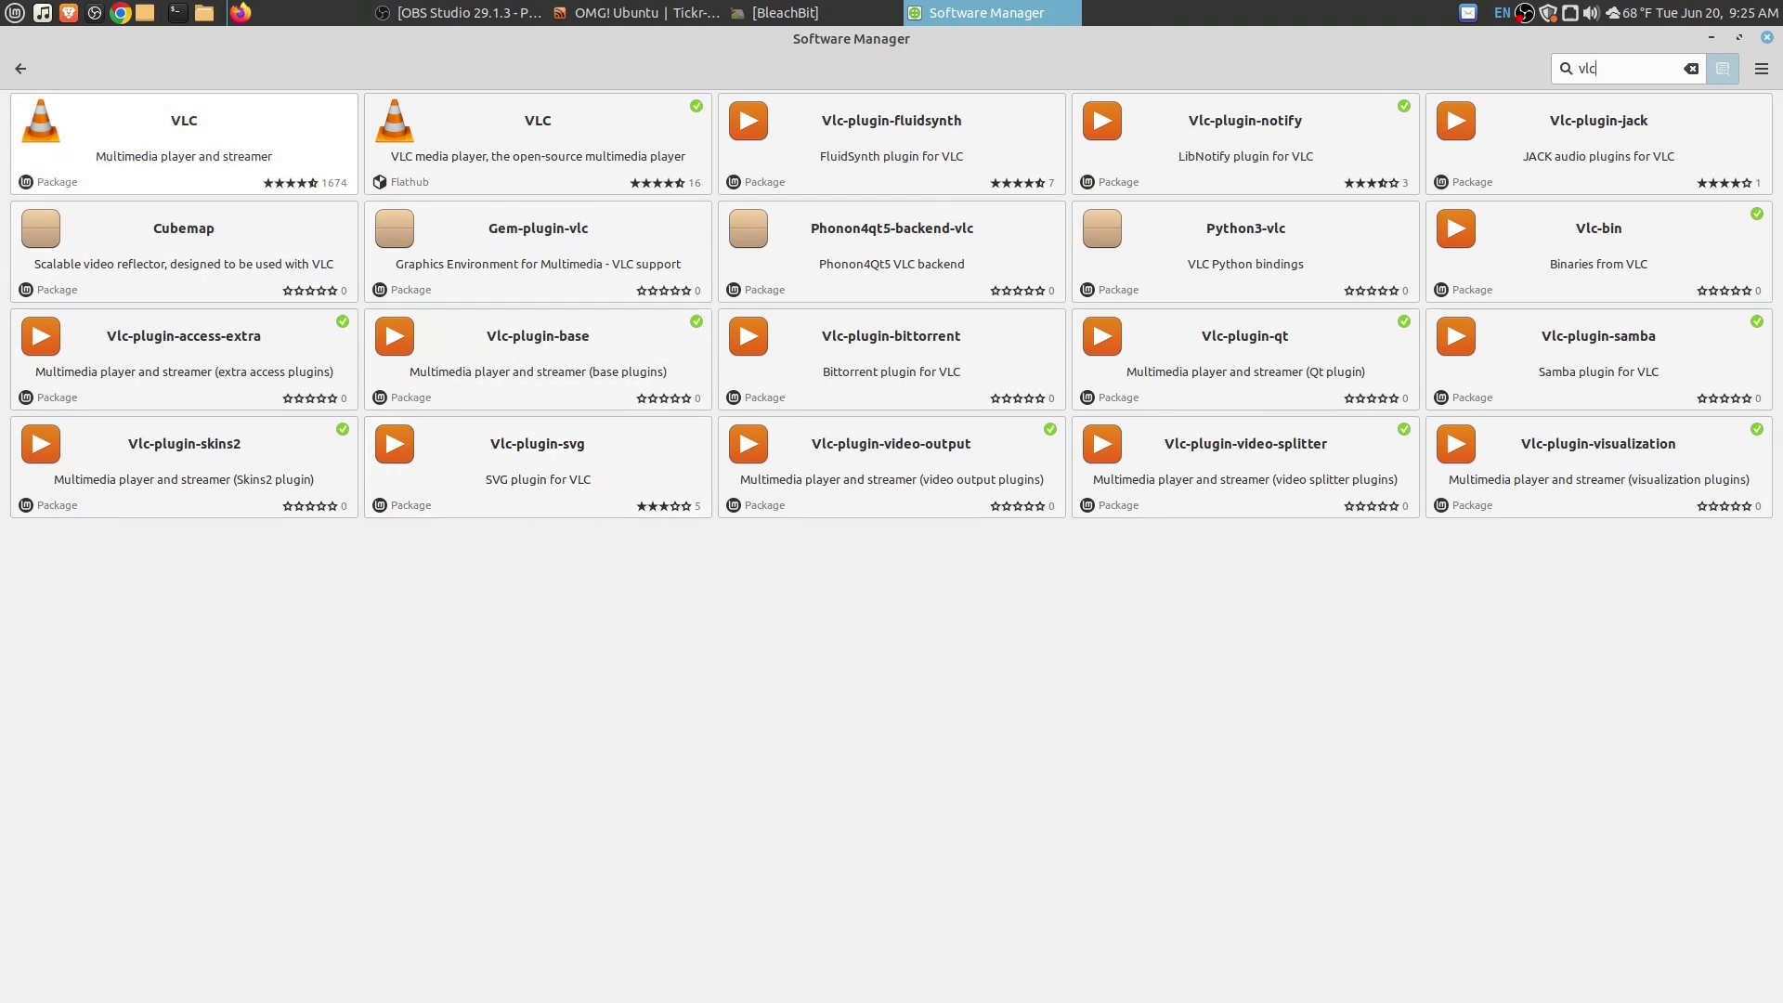
click(183, 140)
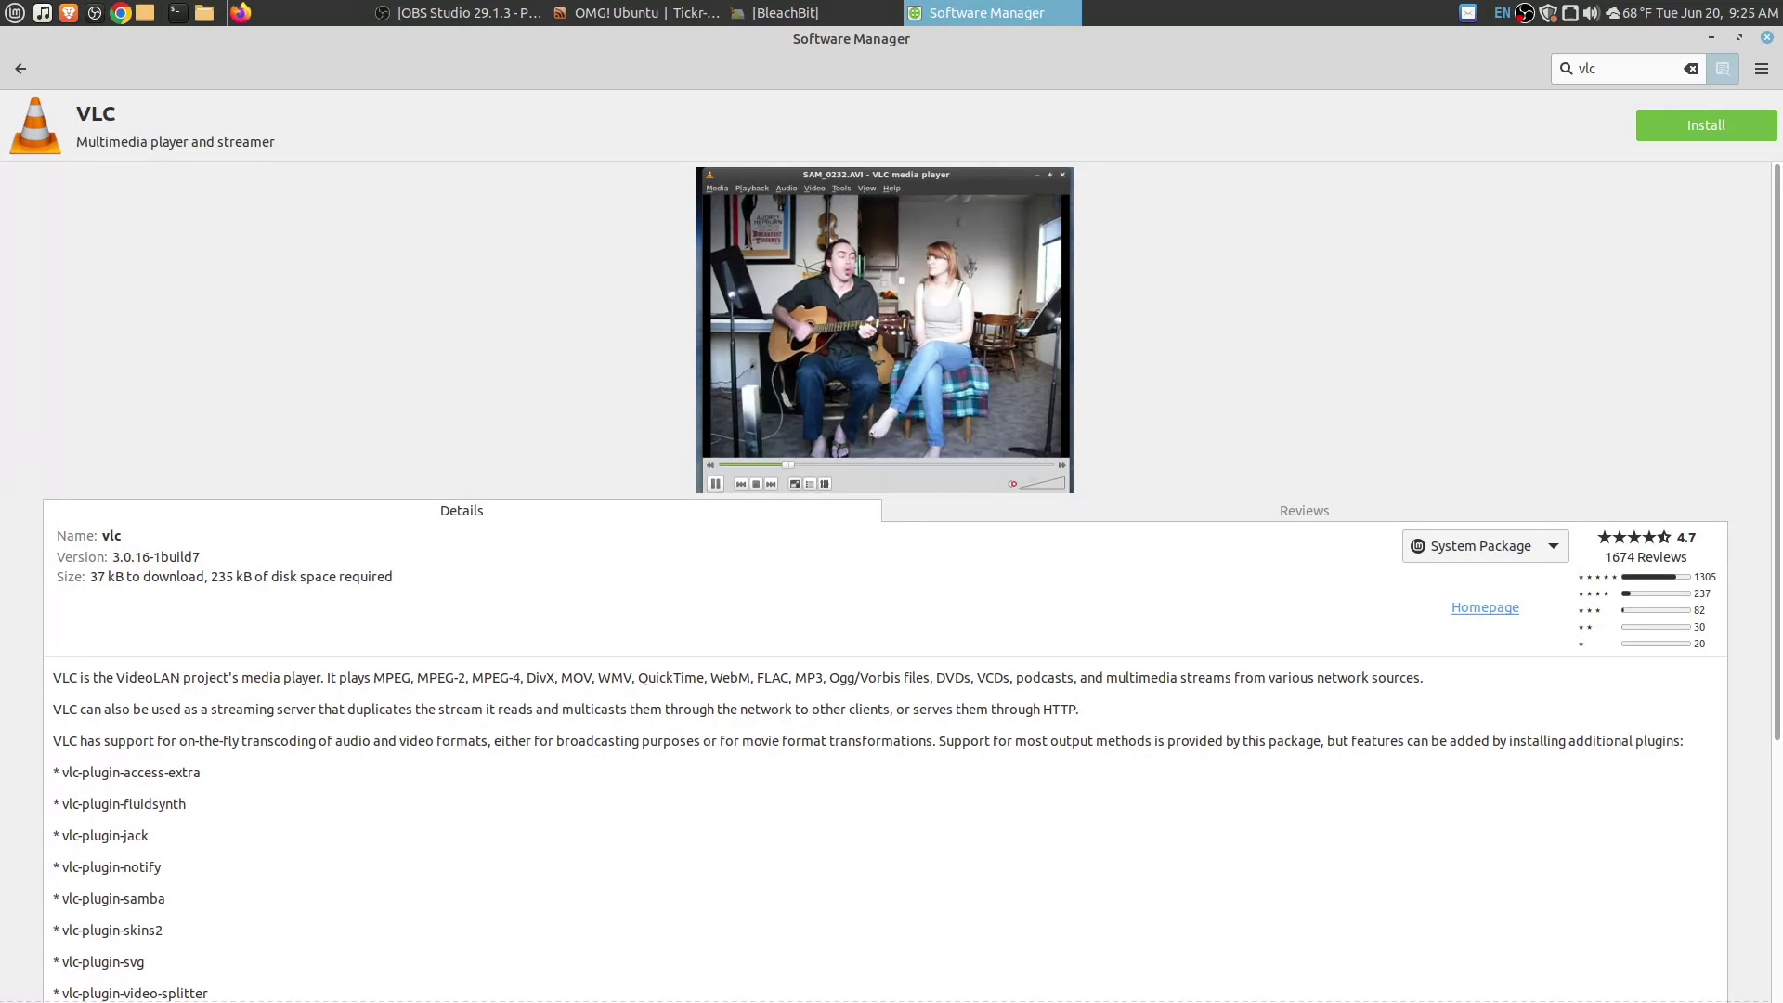
click(1486, 545)
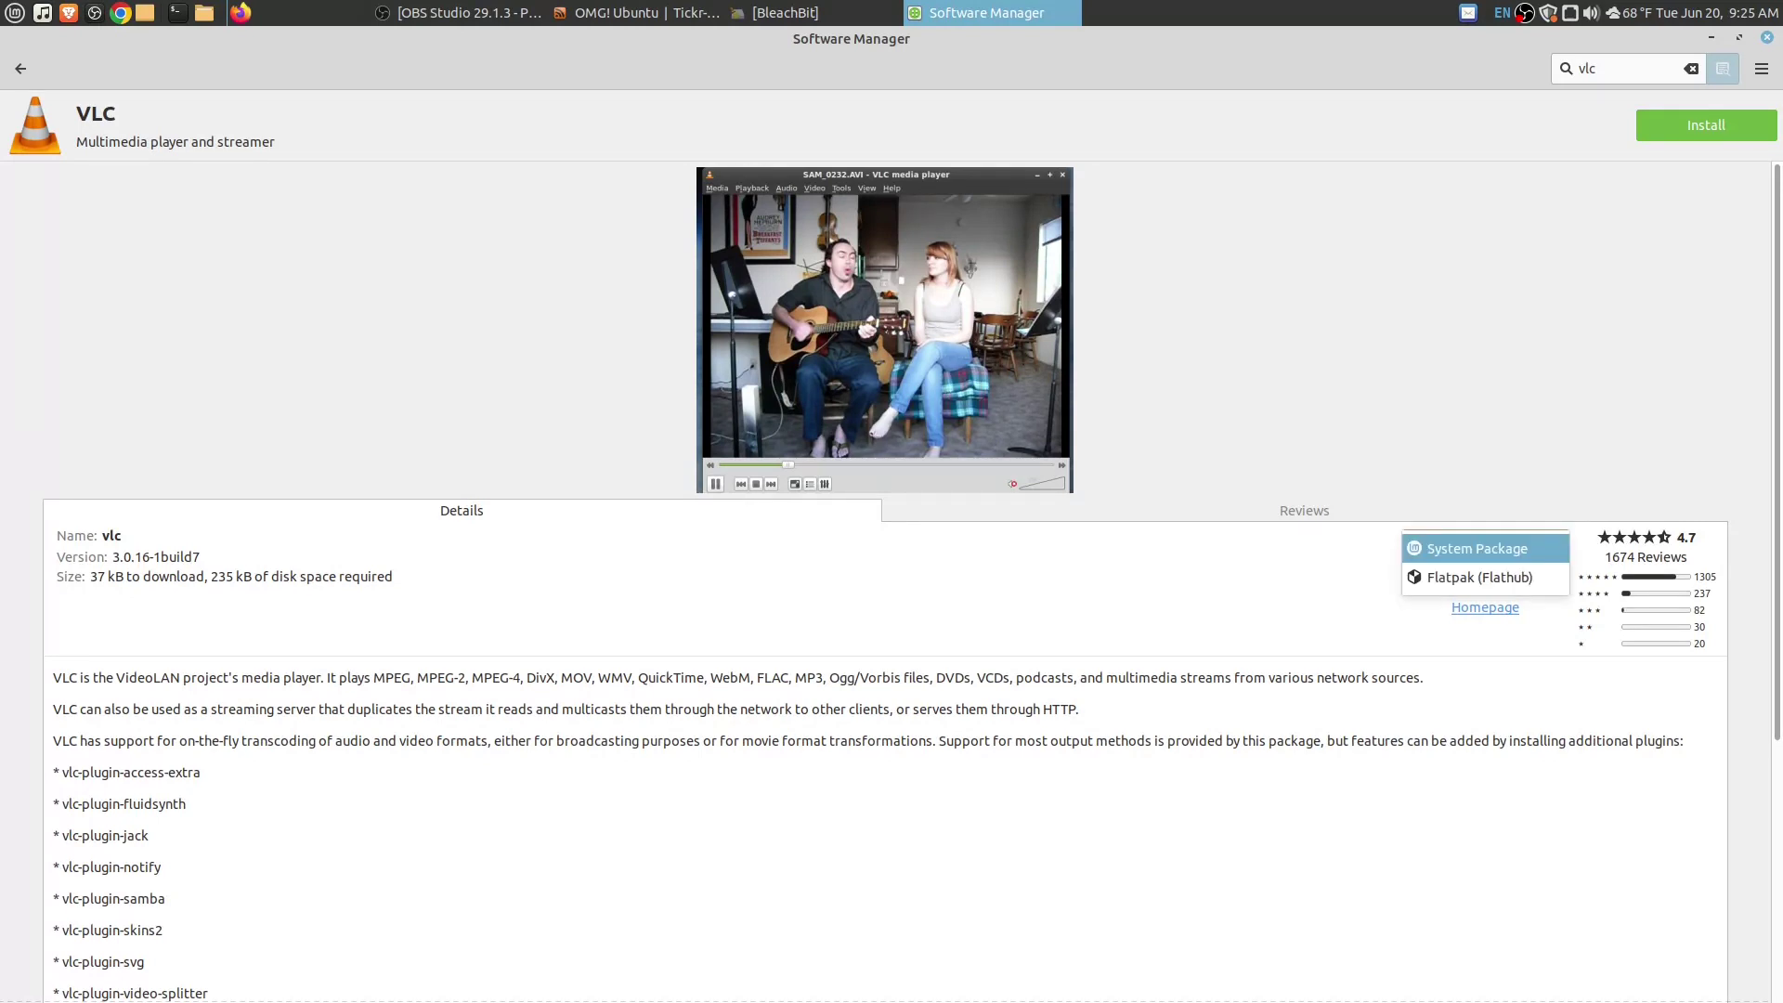
click(1480, 578)
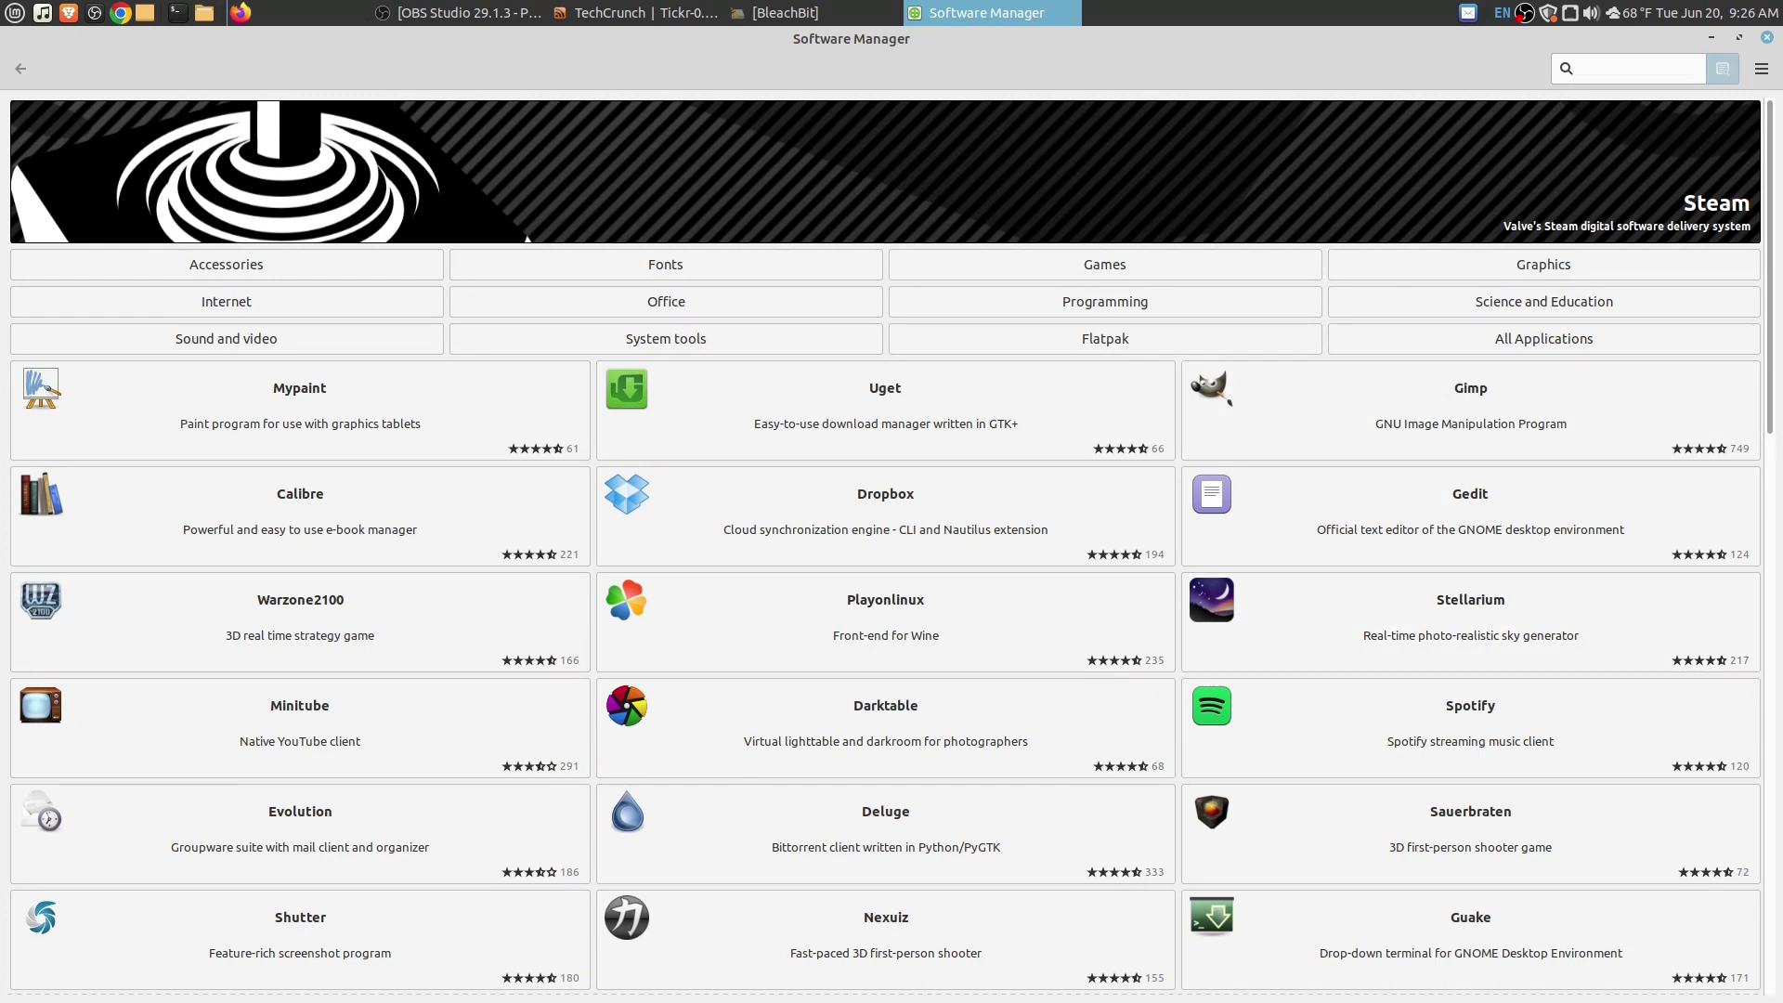
- Open the Gimp page from the featured applications and choose Flatpak (Flathub) as its package source
click(1470, 409)
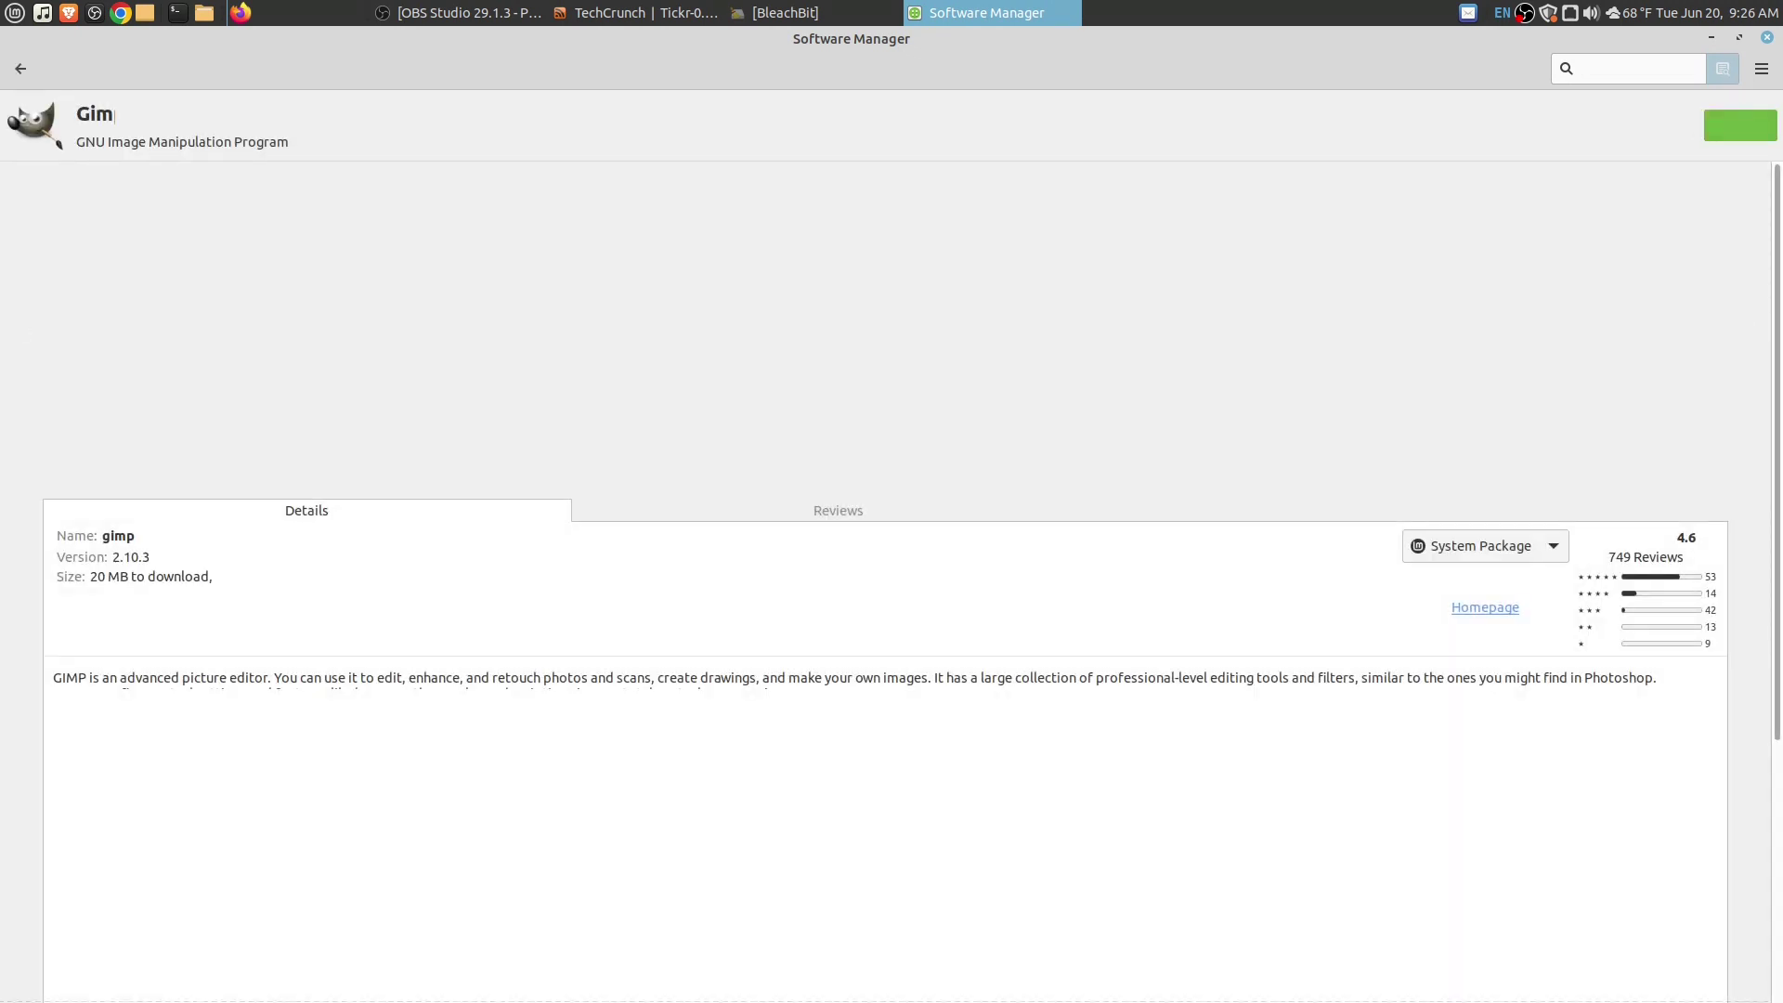
click(1485, 546)
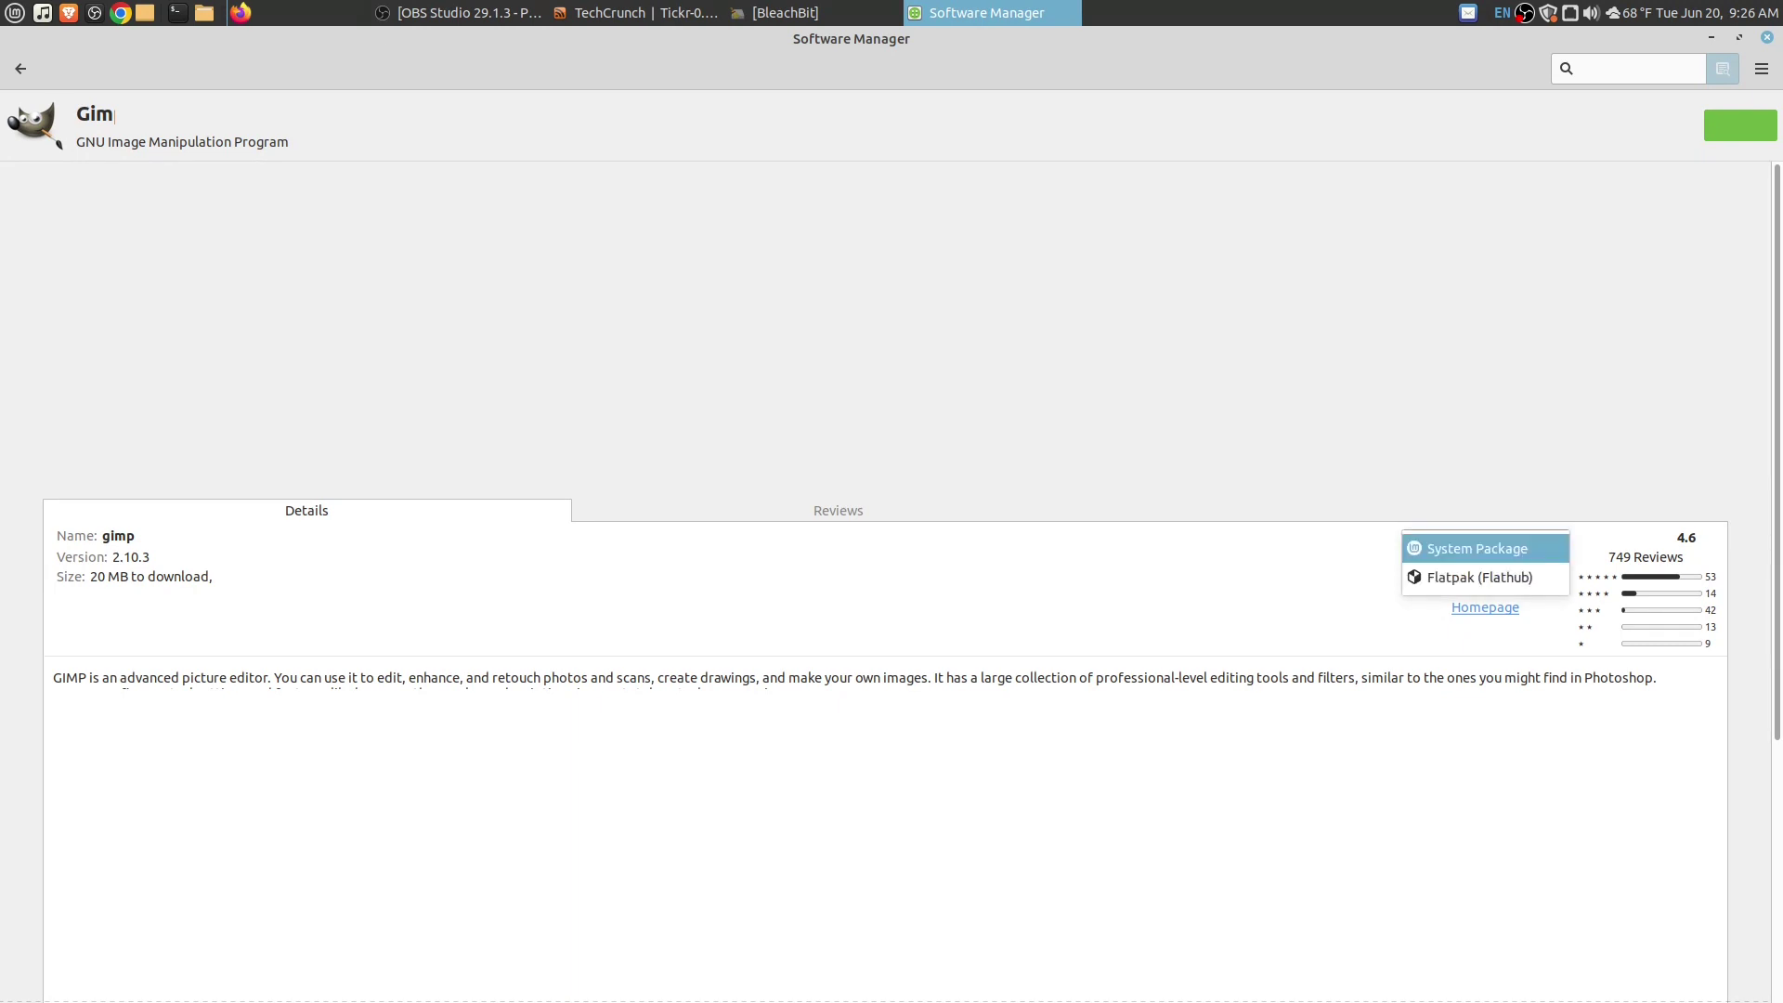
click(1480, 577)
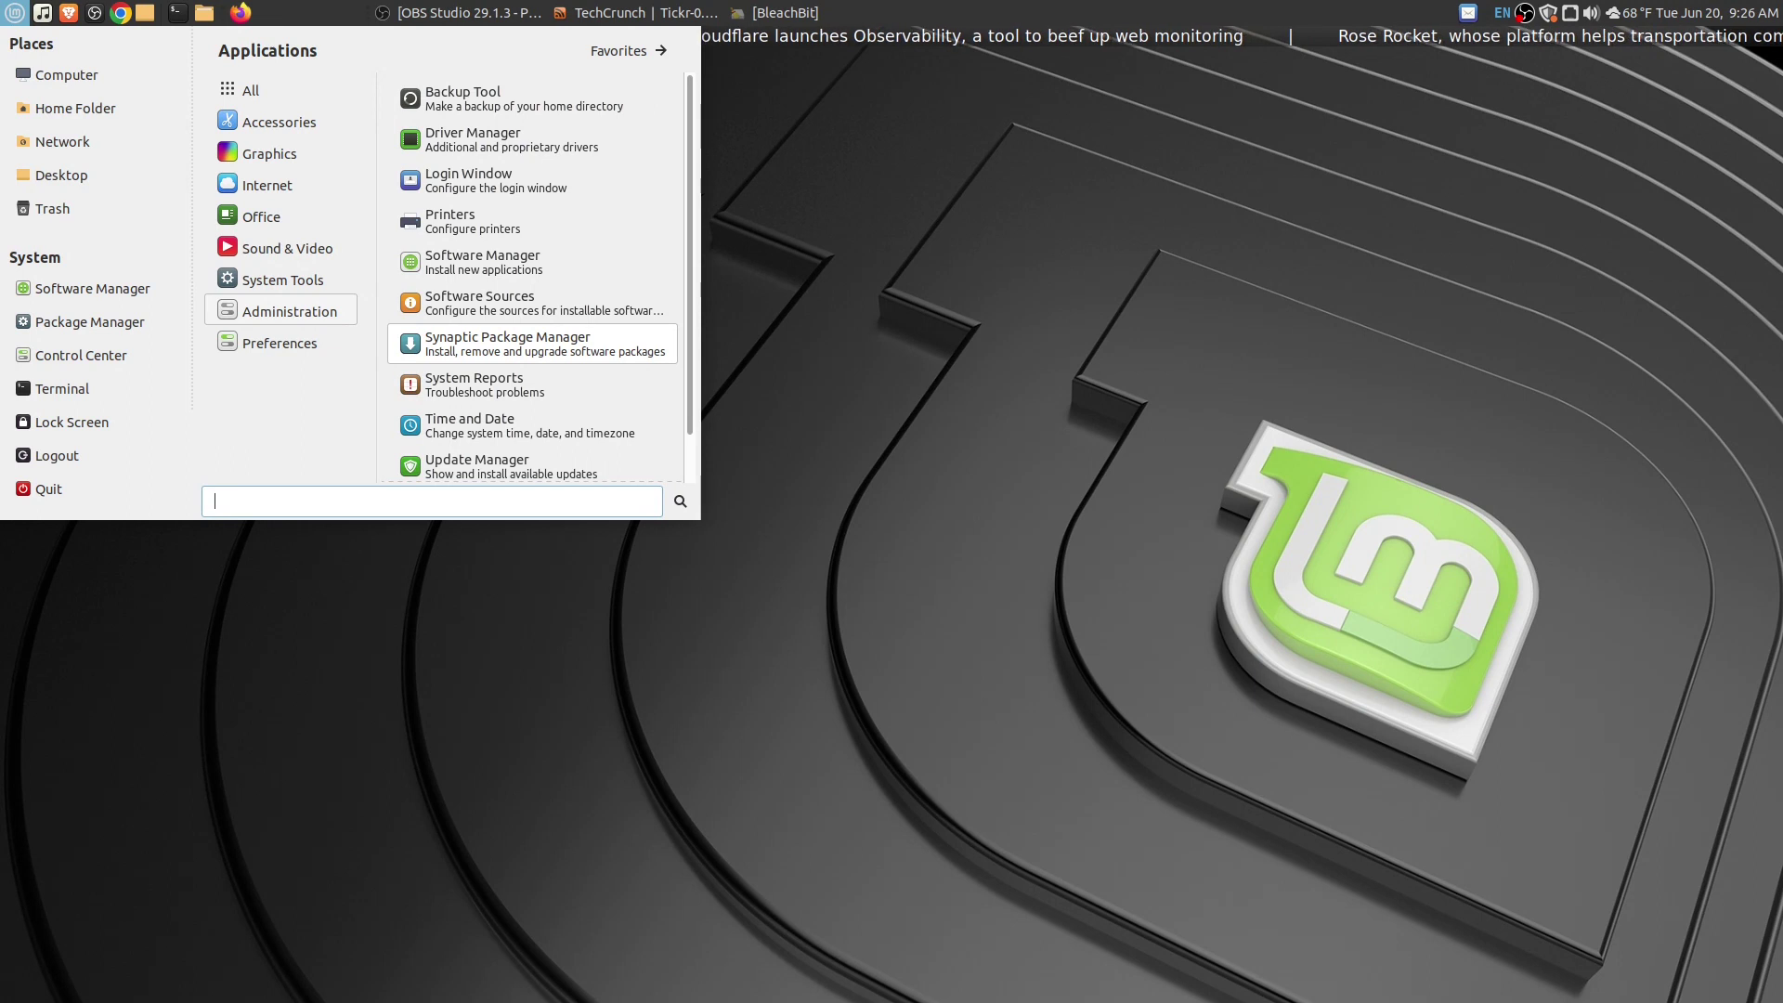
- Launch Synaptic Package Manager from the Administration applications and authenticate with the account password
click(508, 343)
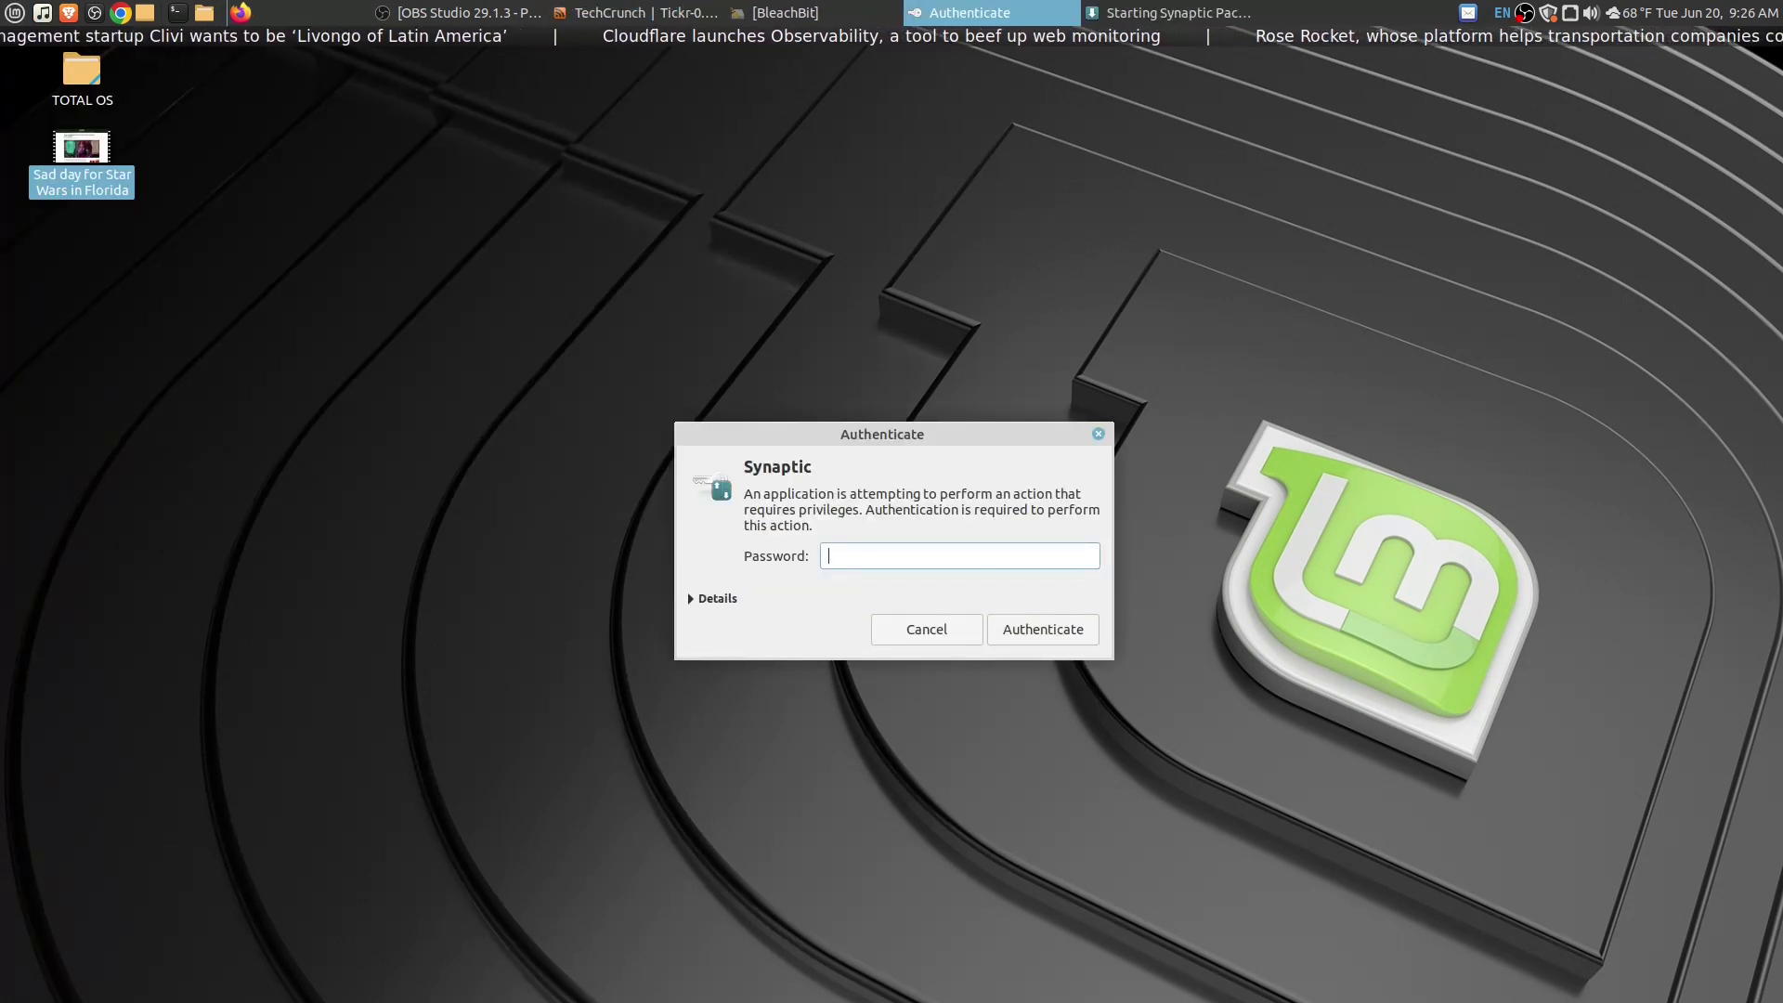
text(*****)
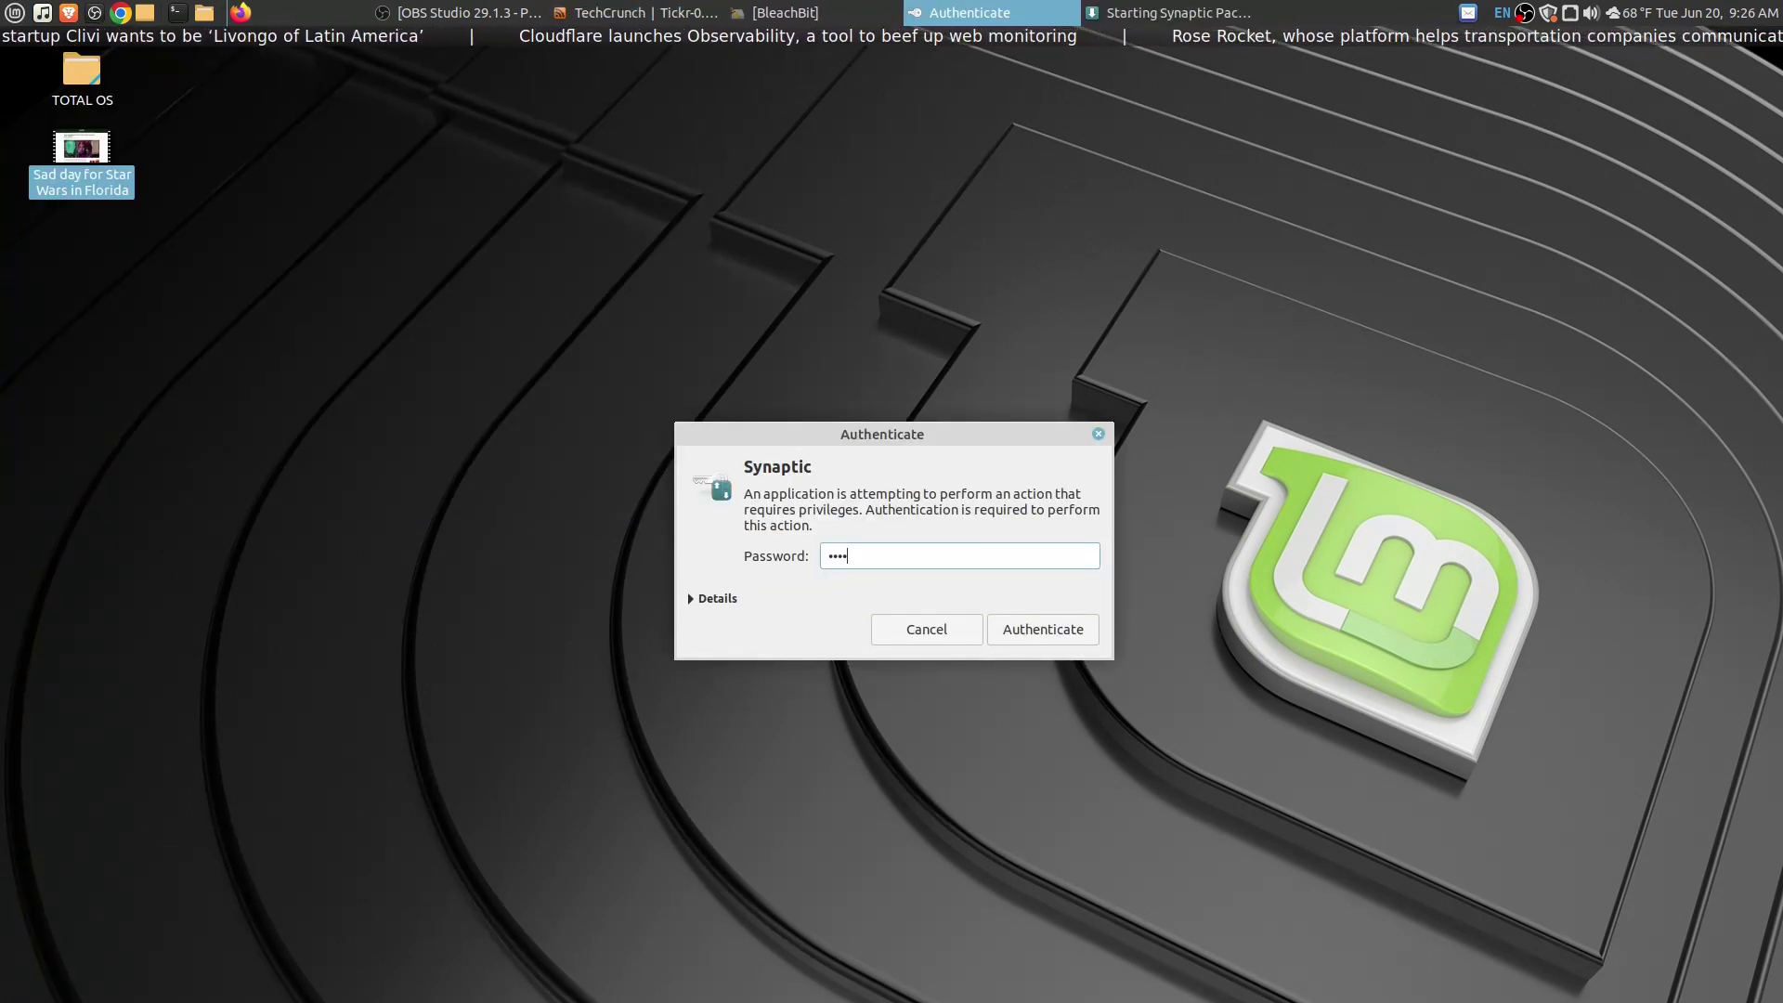
key(Return)
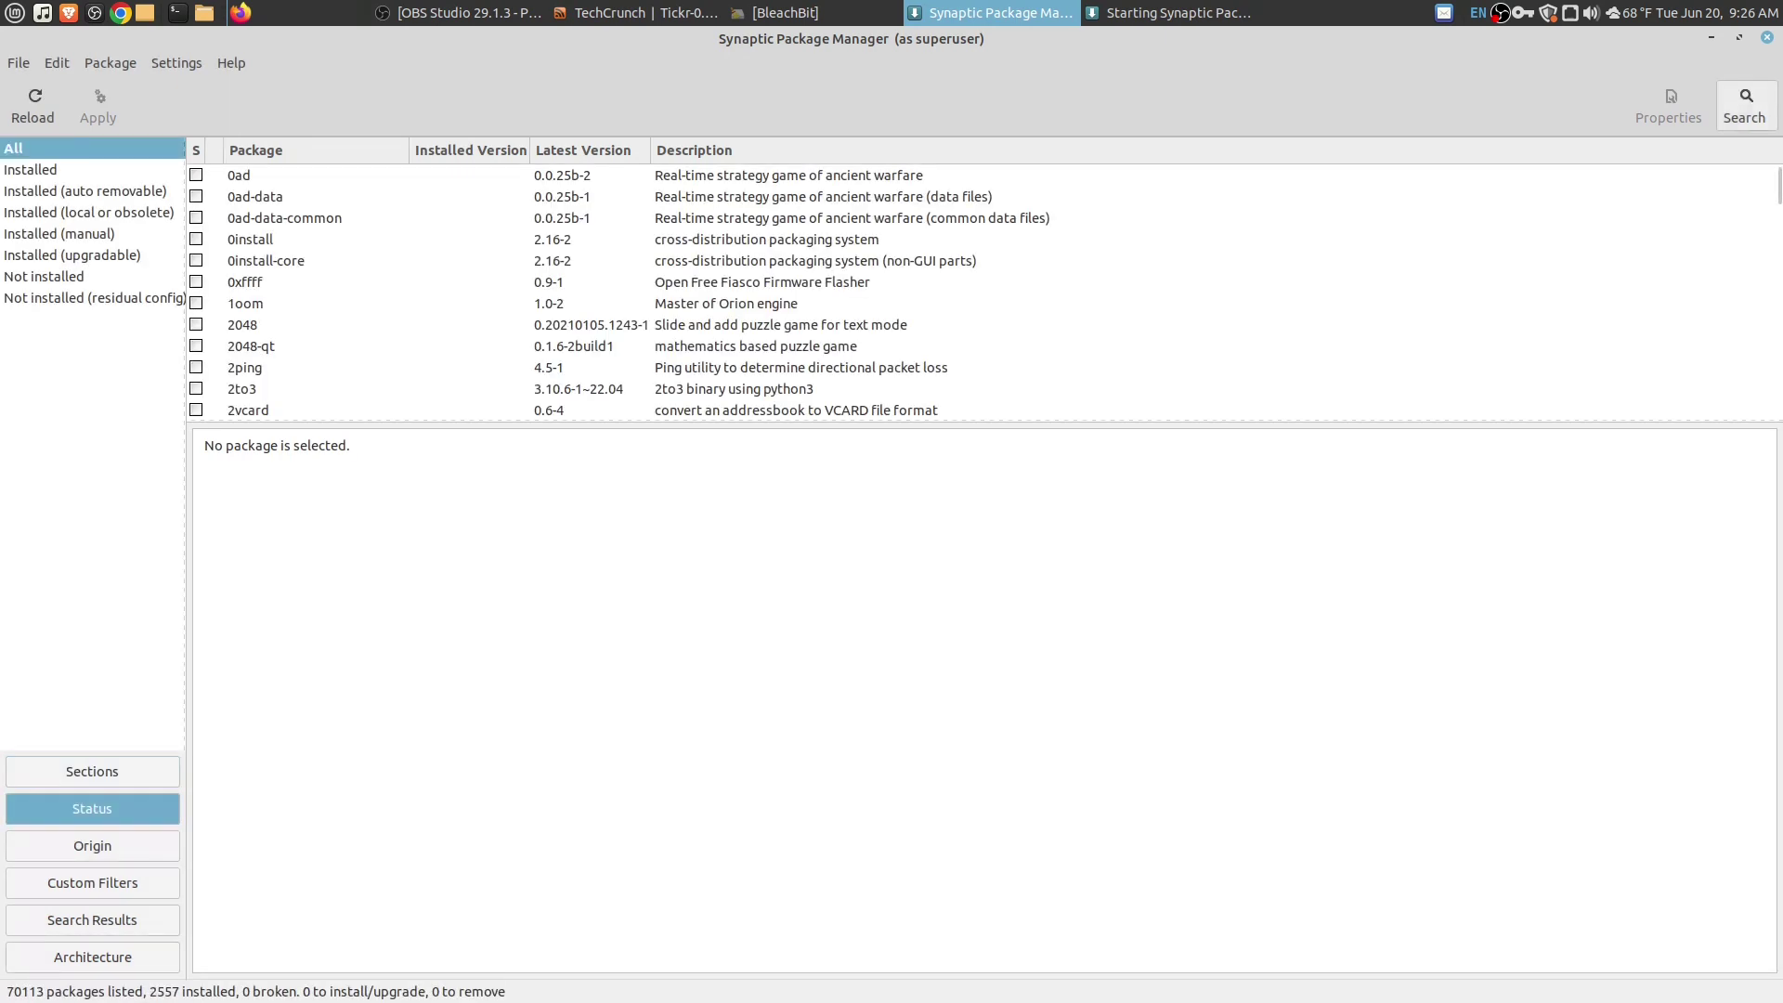
- Search Synaptic for "firefox" in descriptions and names, and view the marking options of the firefox package
click(1744, 104)
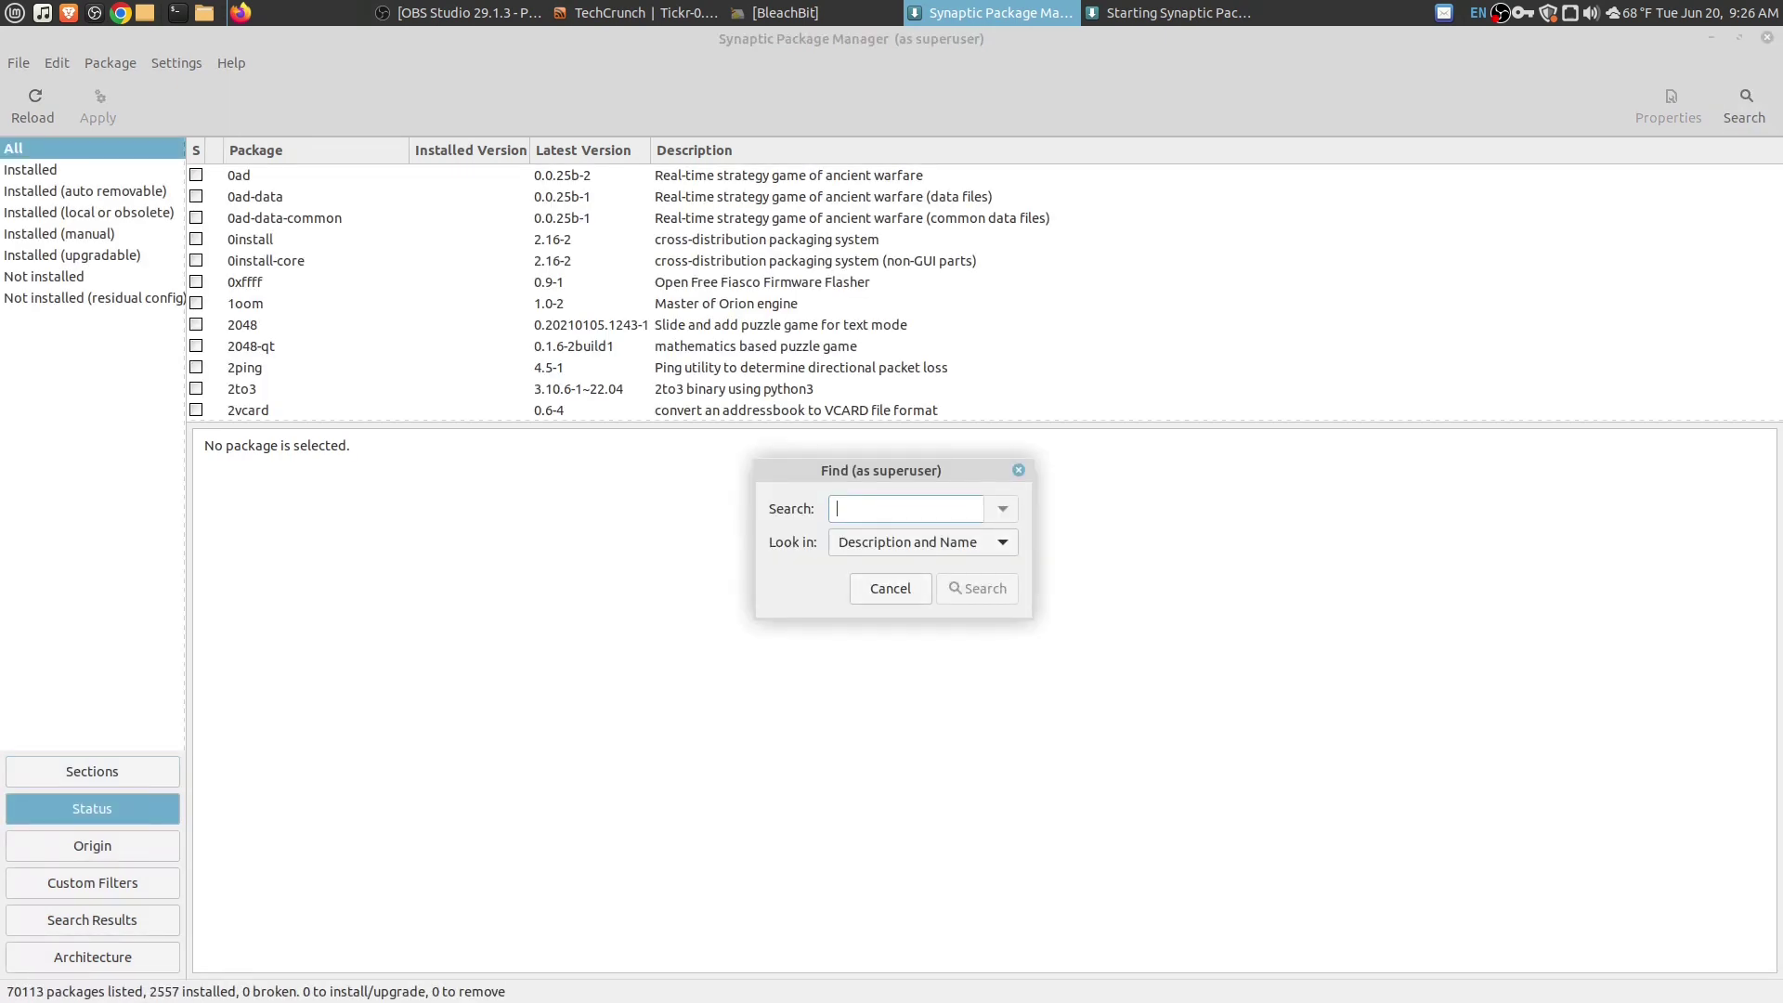
text(firfox)
key(BackSpace)
key(BackSpace)
key(BackSpace)
key(BackSpace)
text(refox)
key(Return)
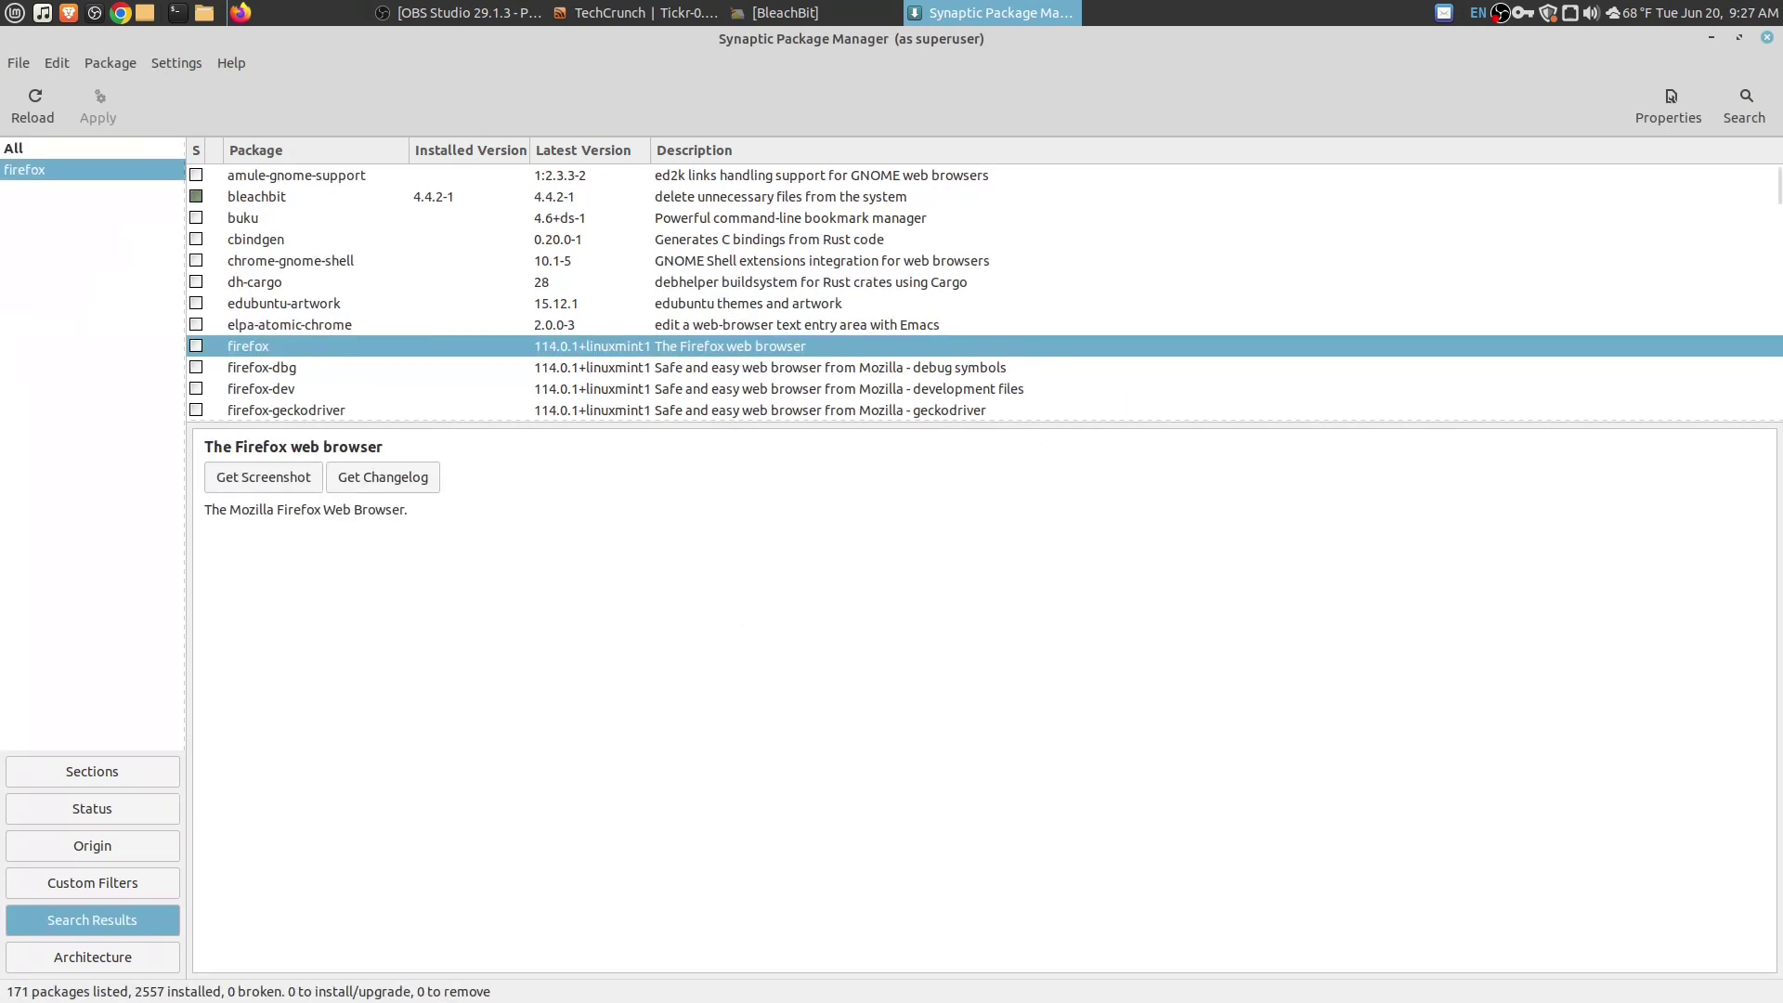
right_click(384, 349)
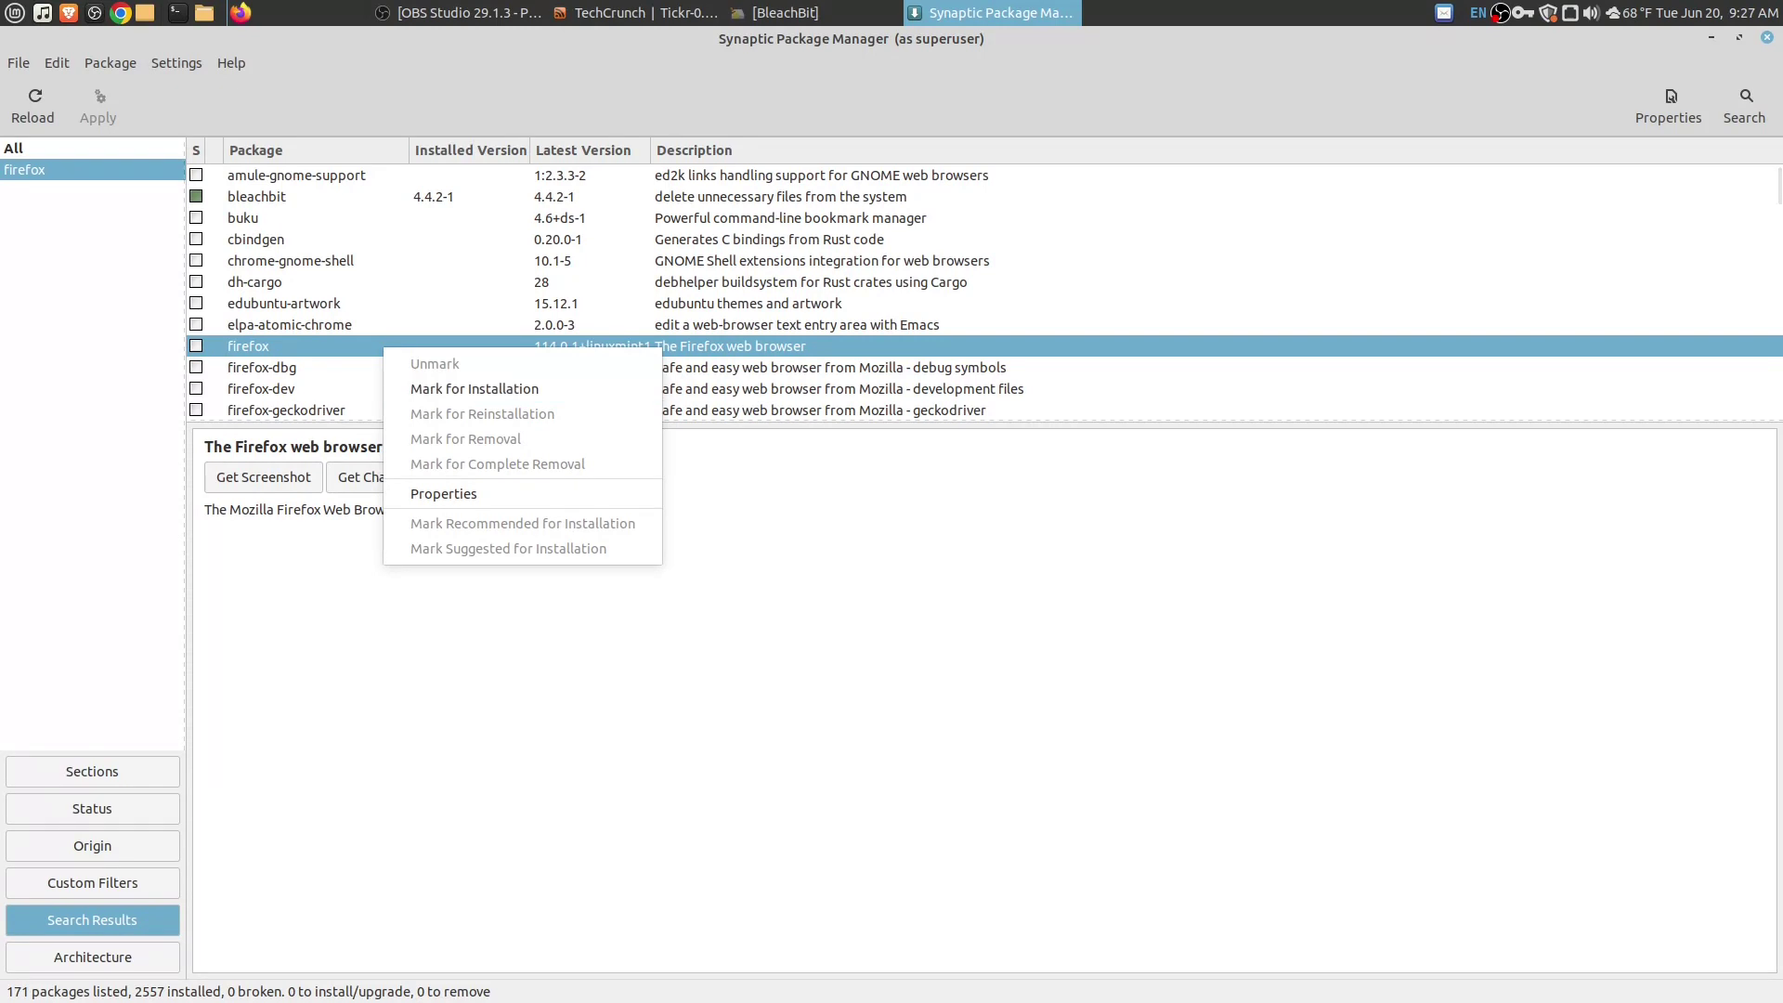
key(Escape)
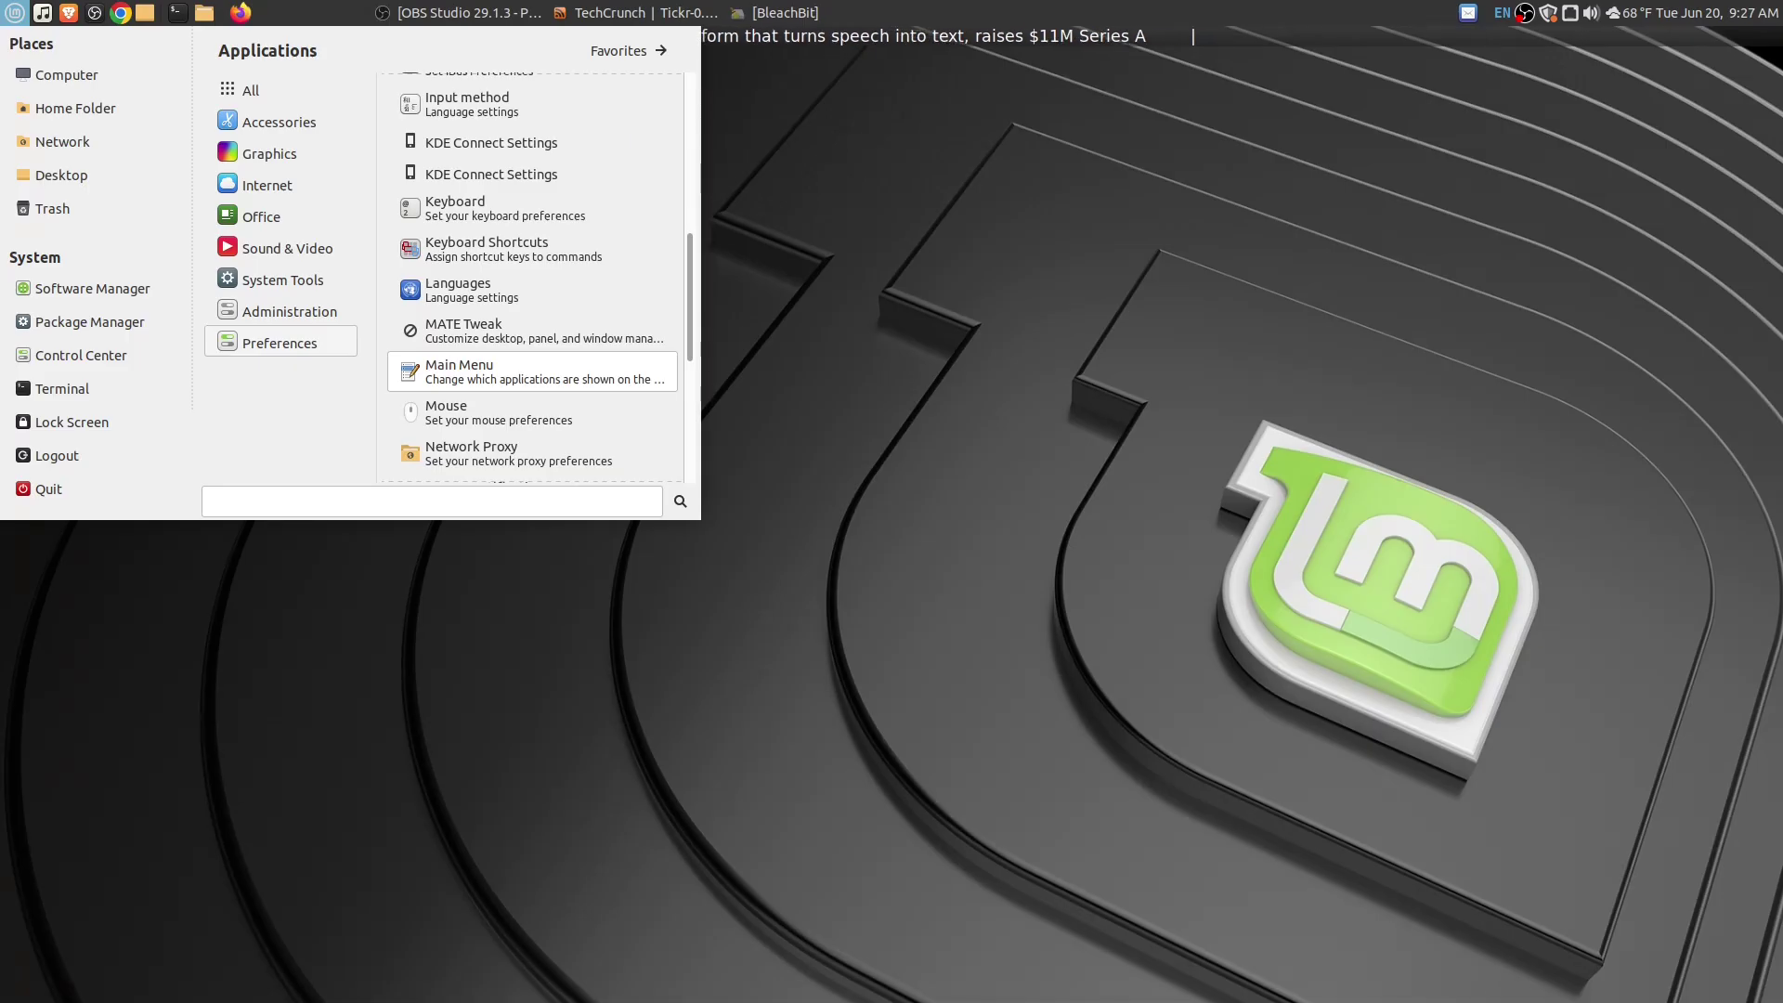
- Look through the Preferences applications, open Startup Applications and move its window higher on the desktop
click(510, 371)
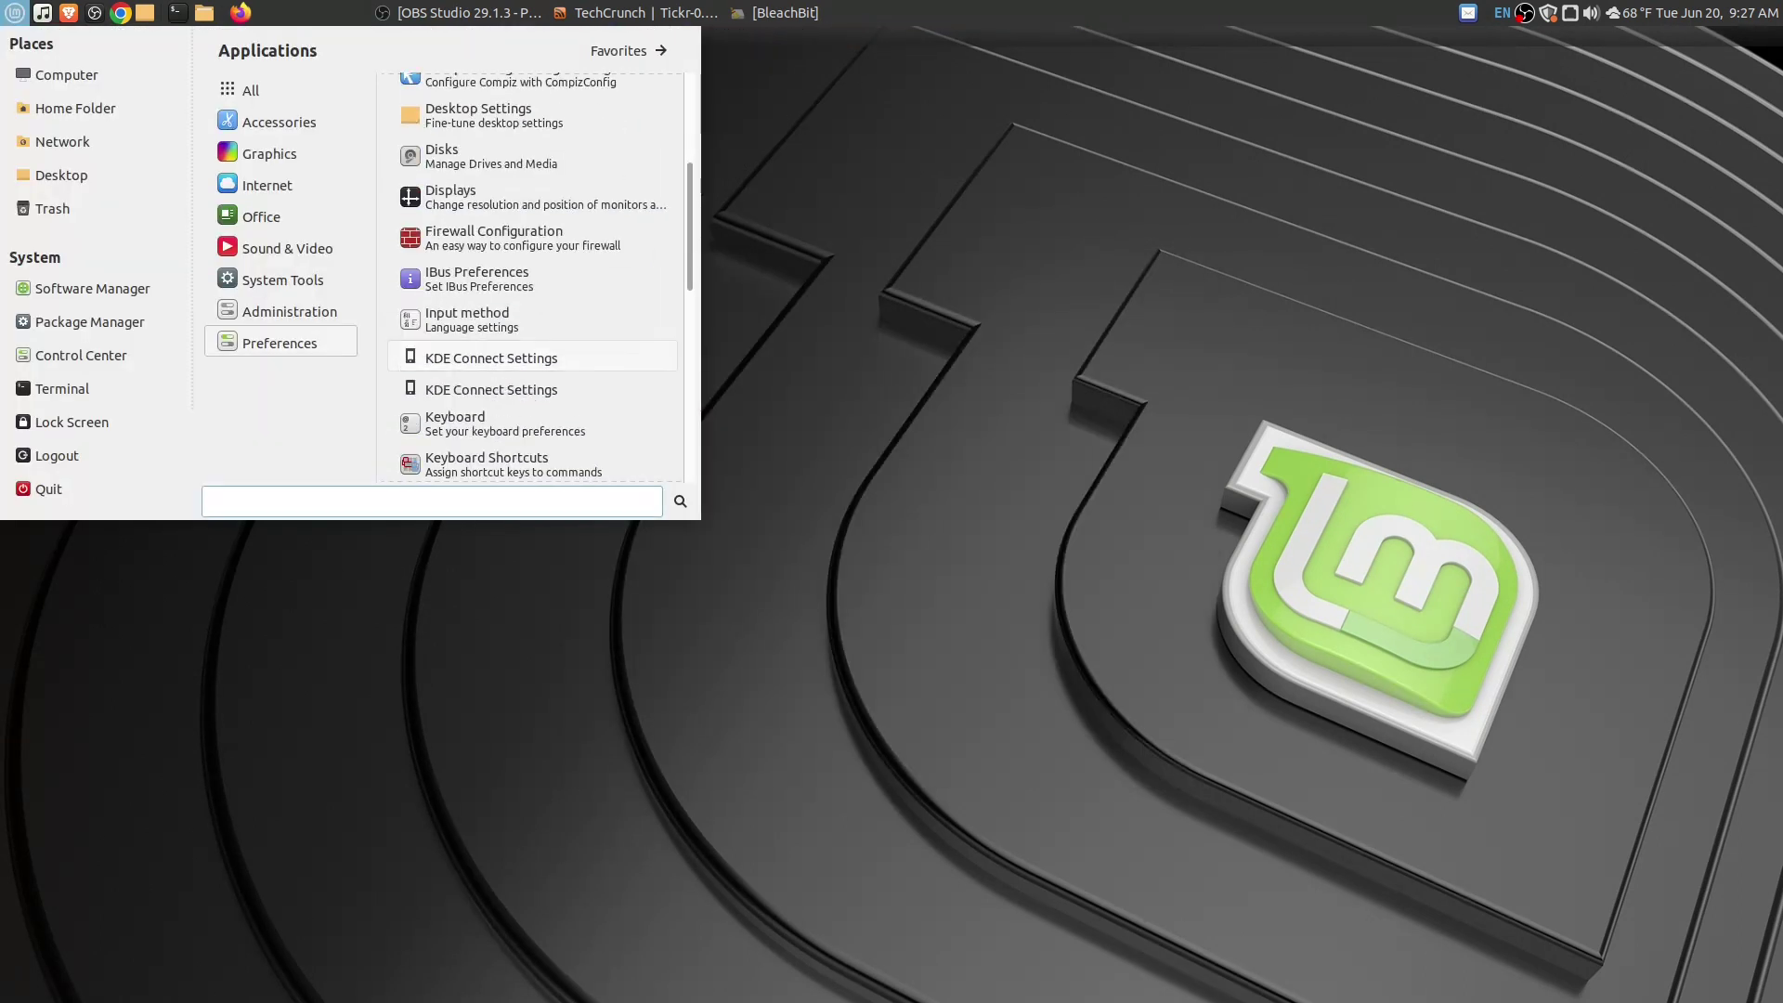
scroll(548, 359, down, 5)
scroll(532, 344, down, 5)
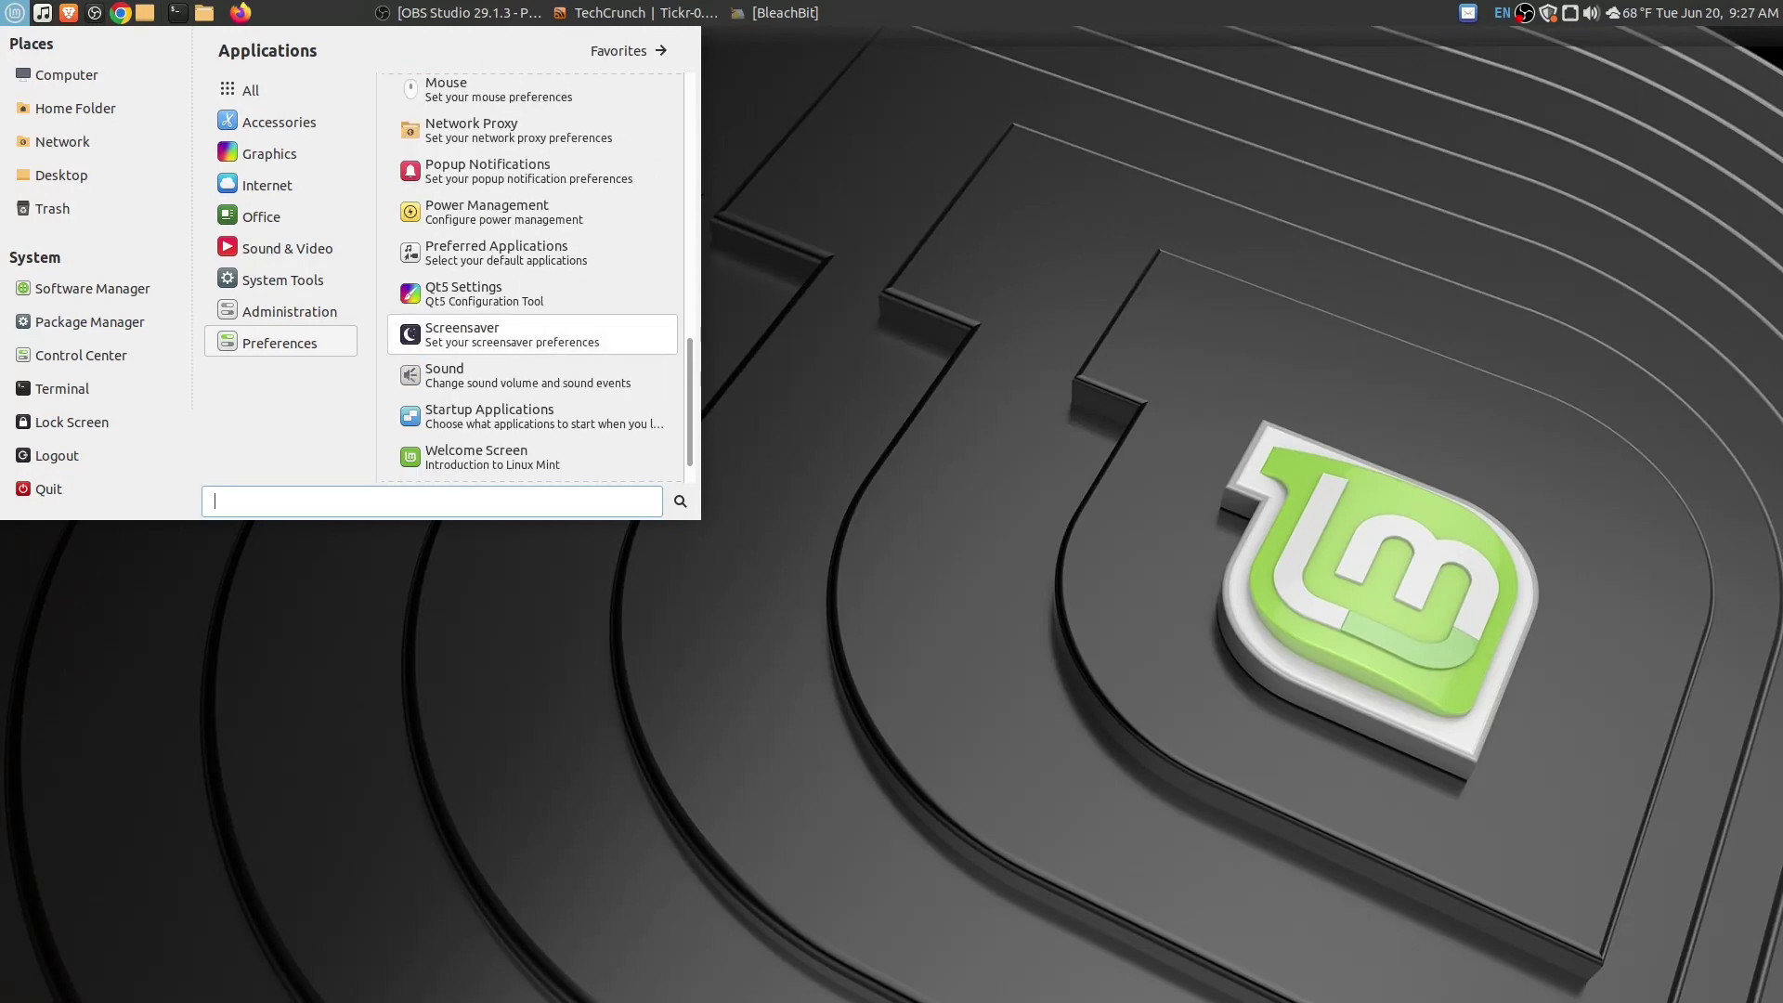
click(533, 415)
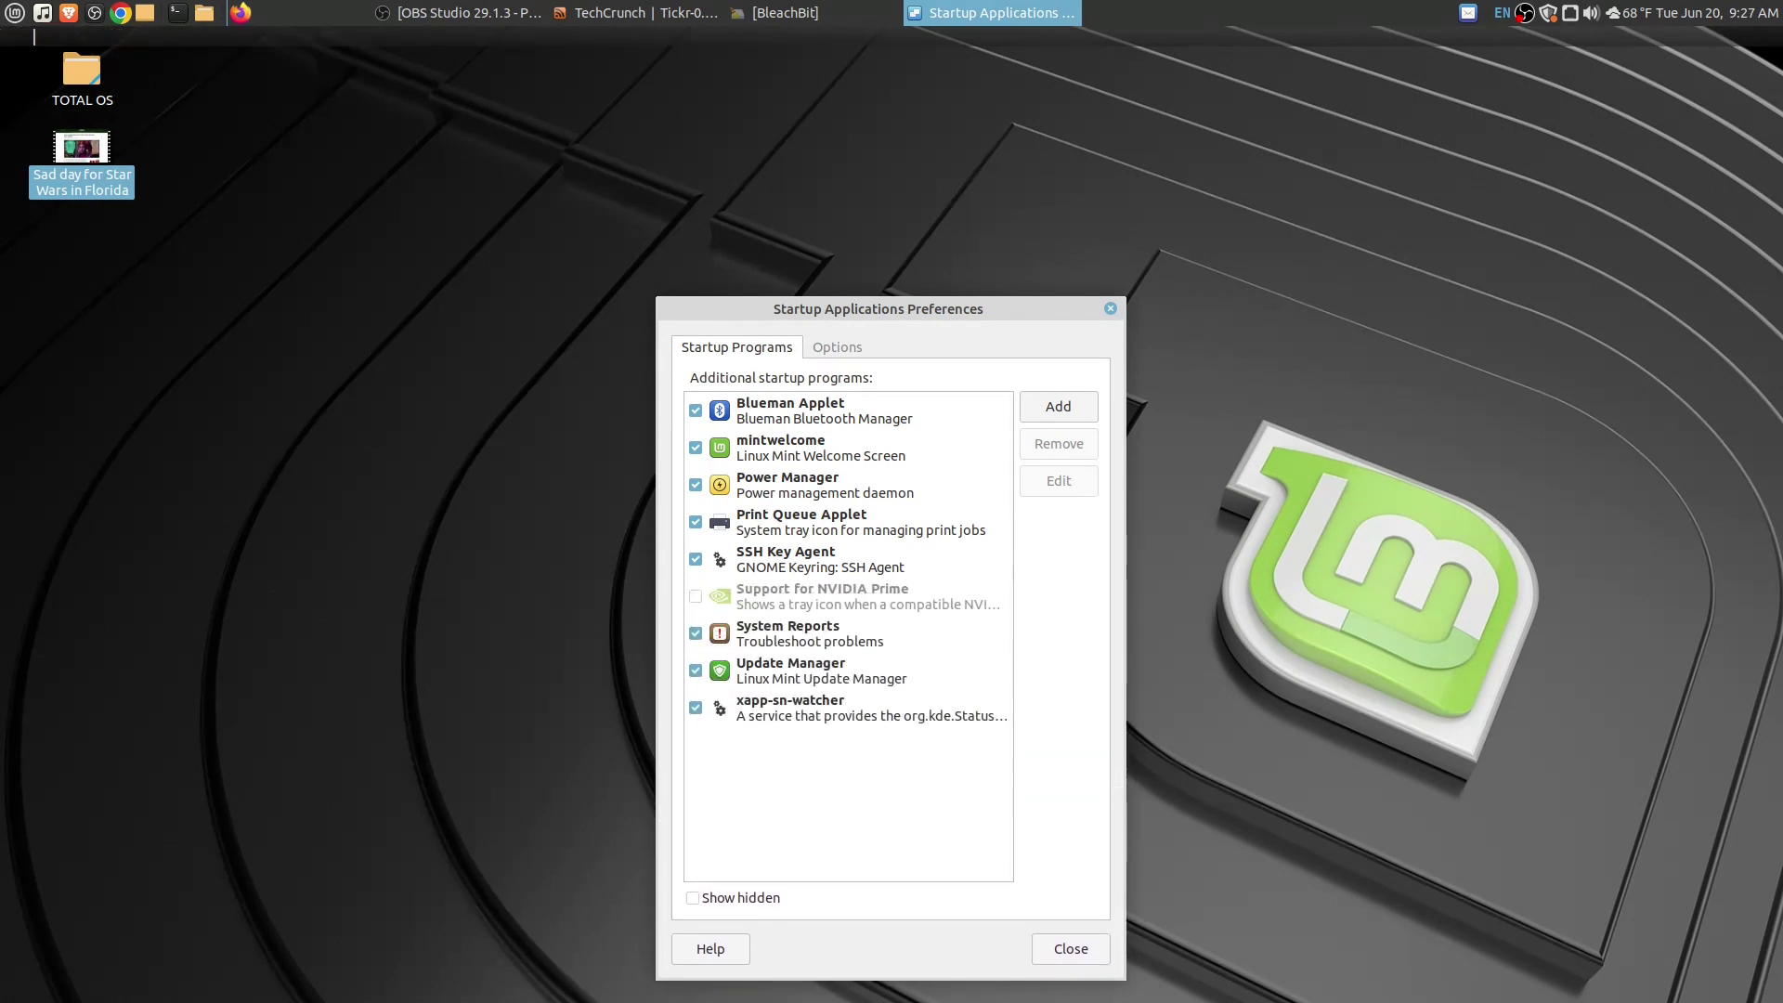
drag(878, 309, 998, 135)
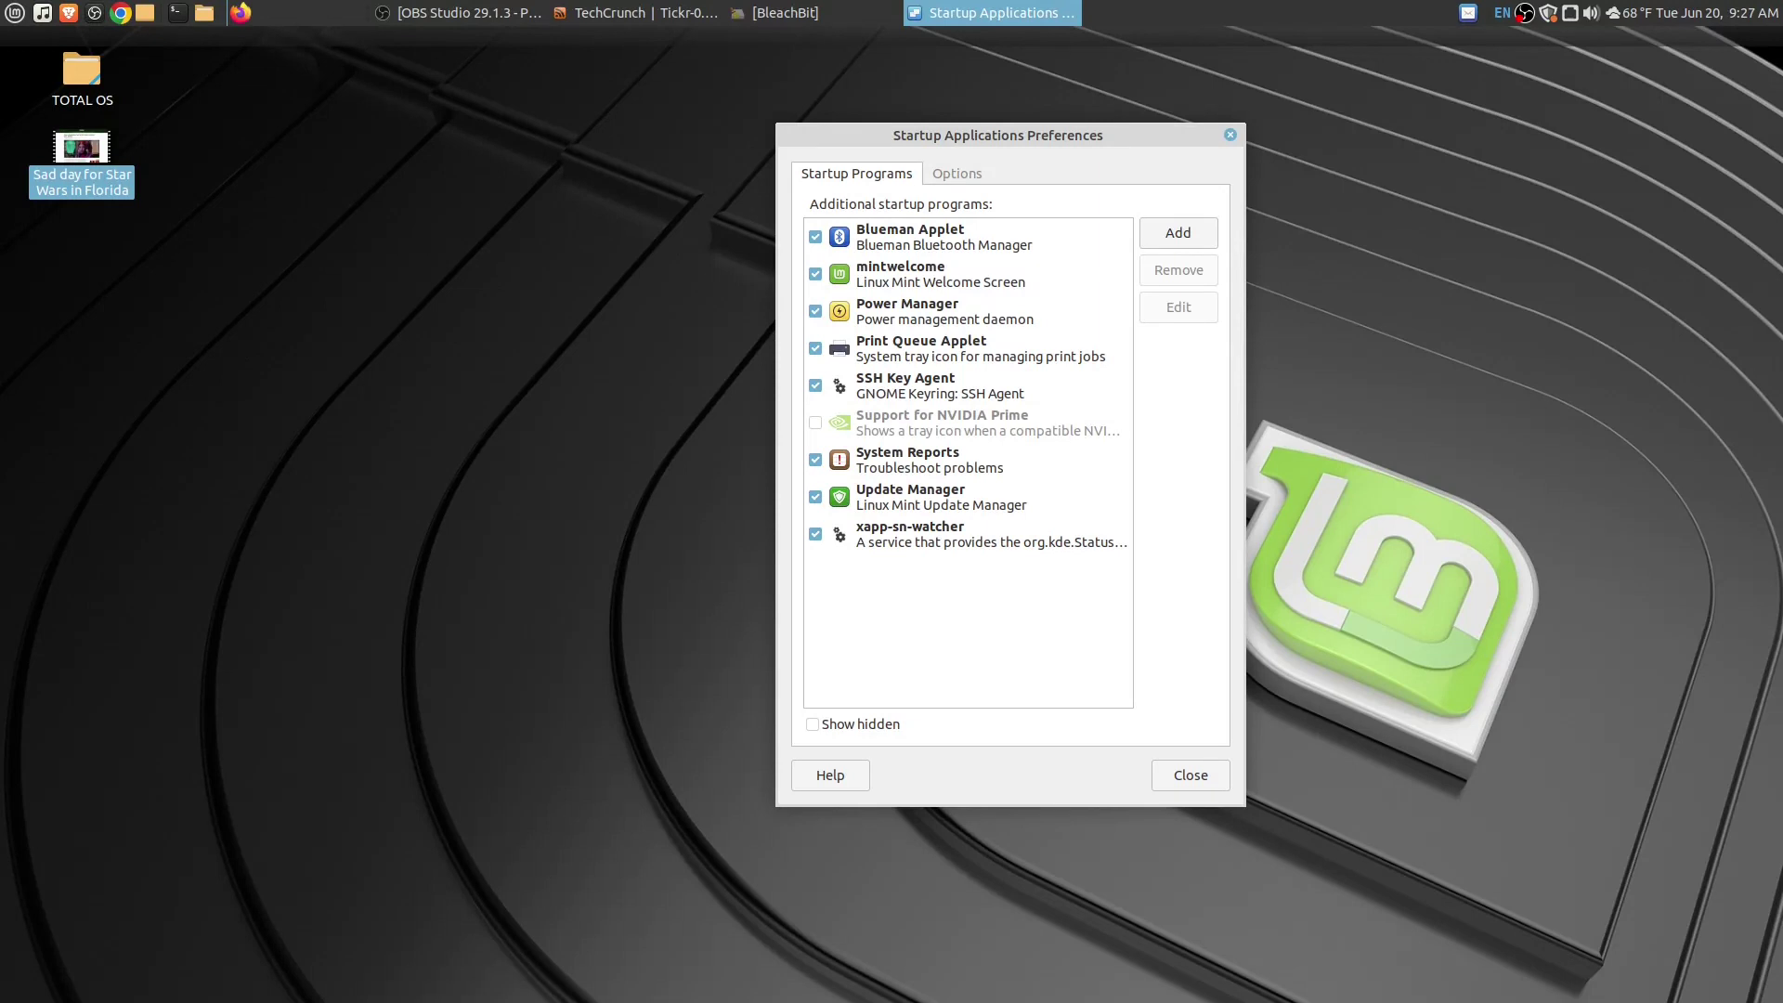
- Disable the mintwelcome entry in the startup programs and select Blueman Applet
click(947, 274)
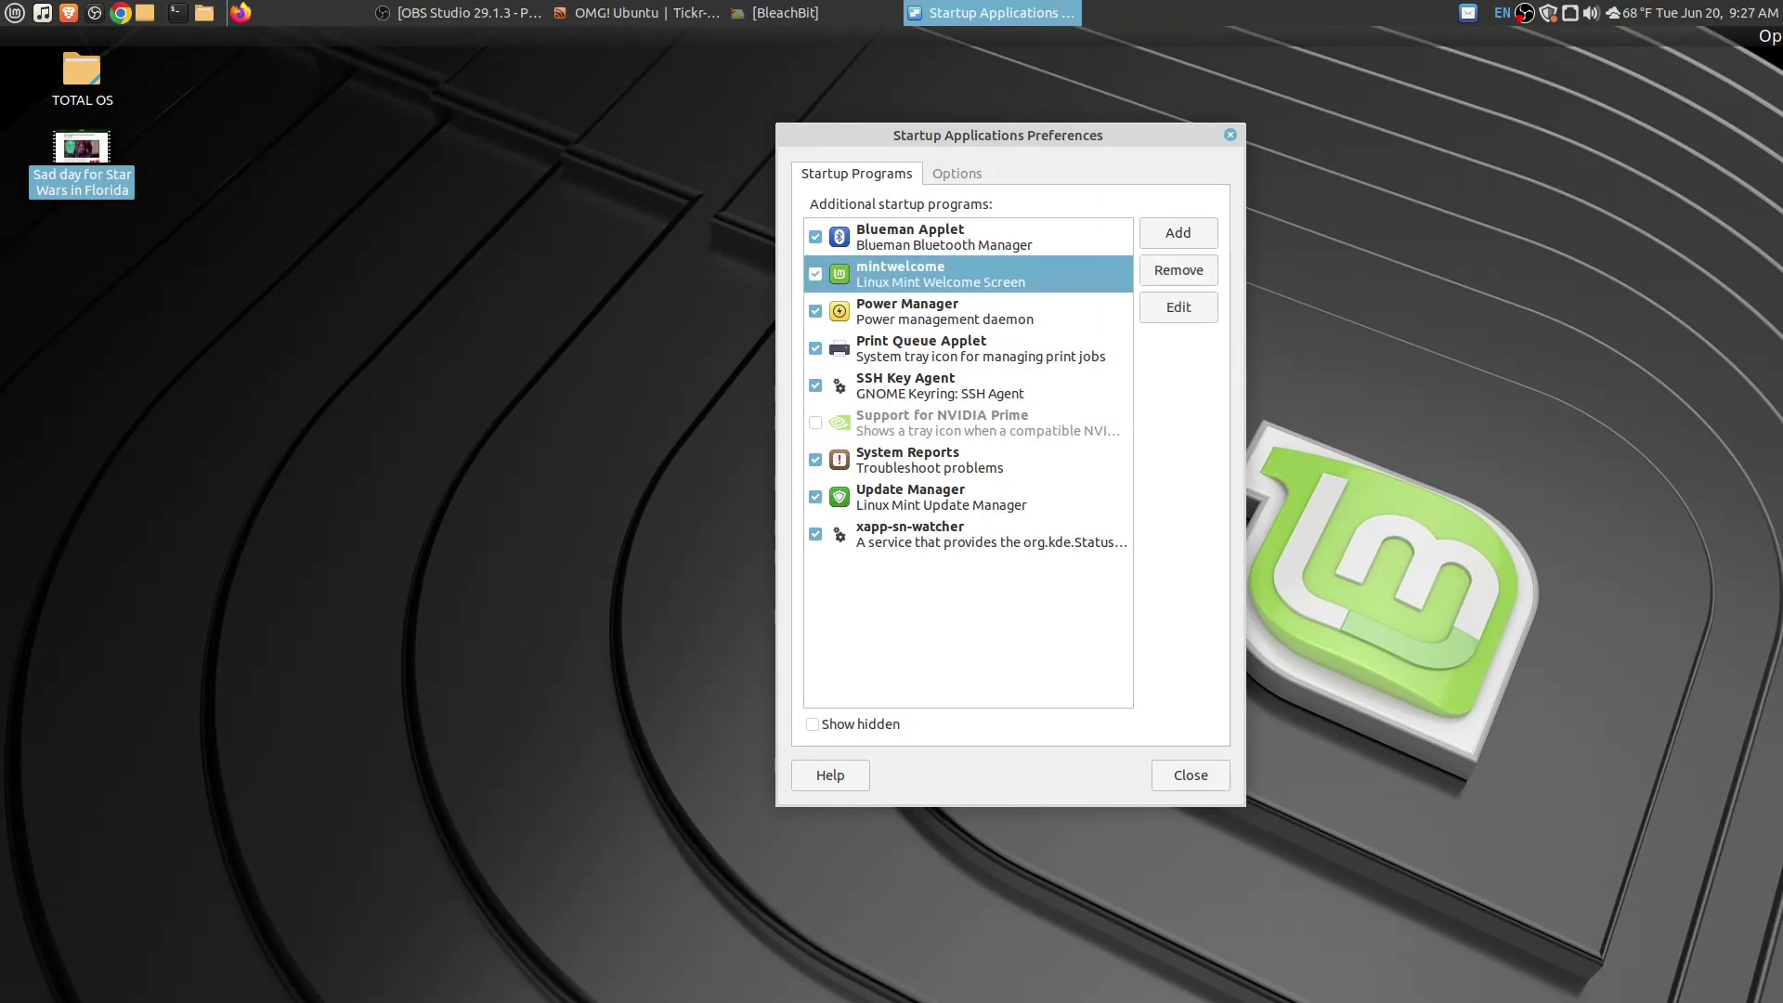
click(1179, 270)
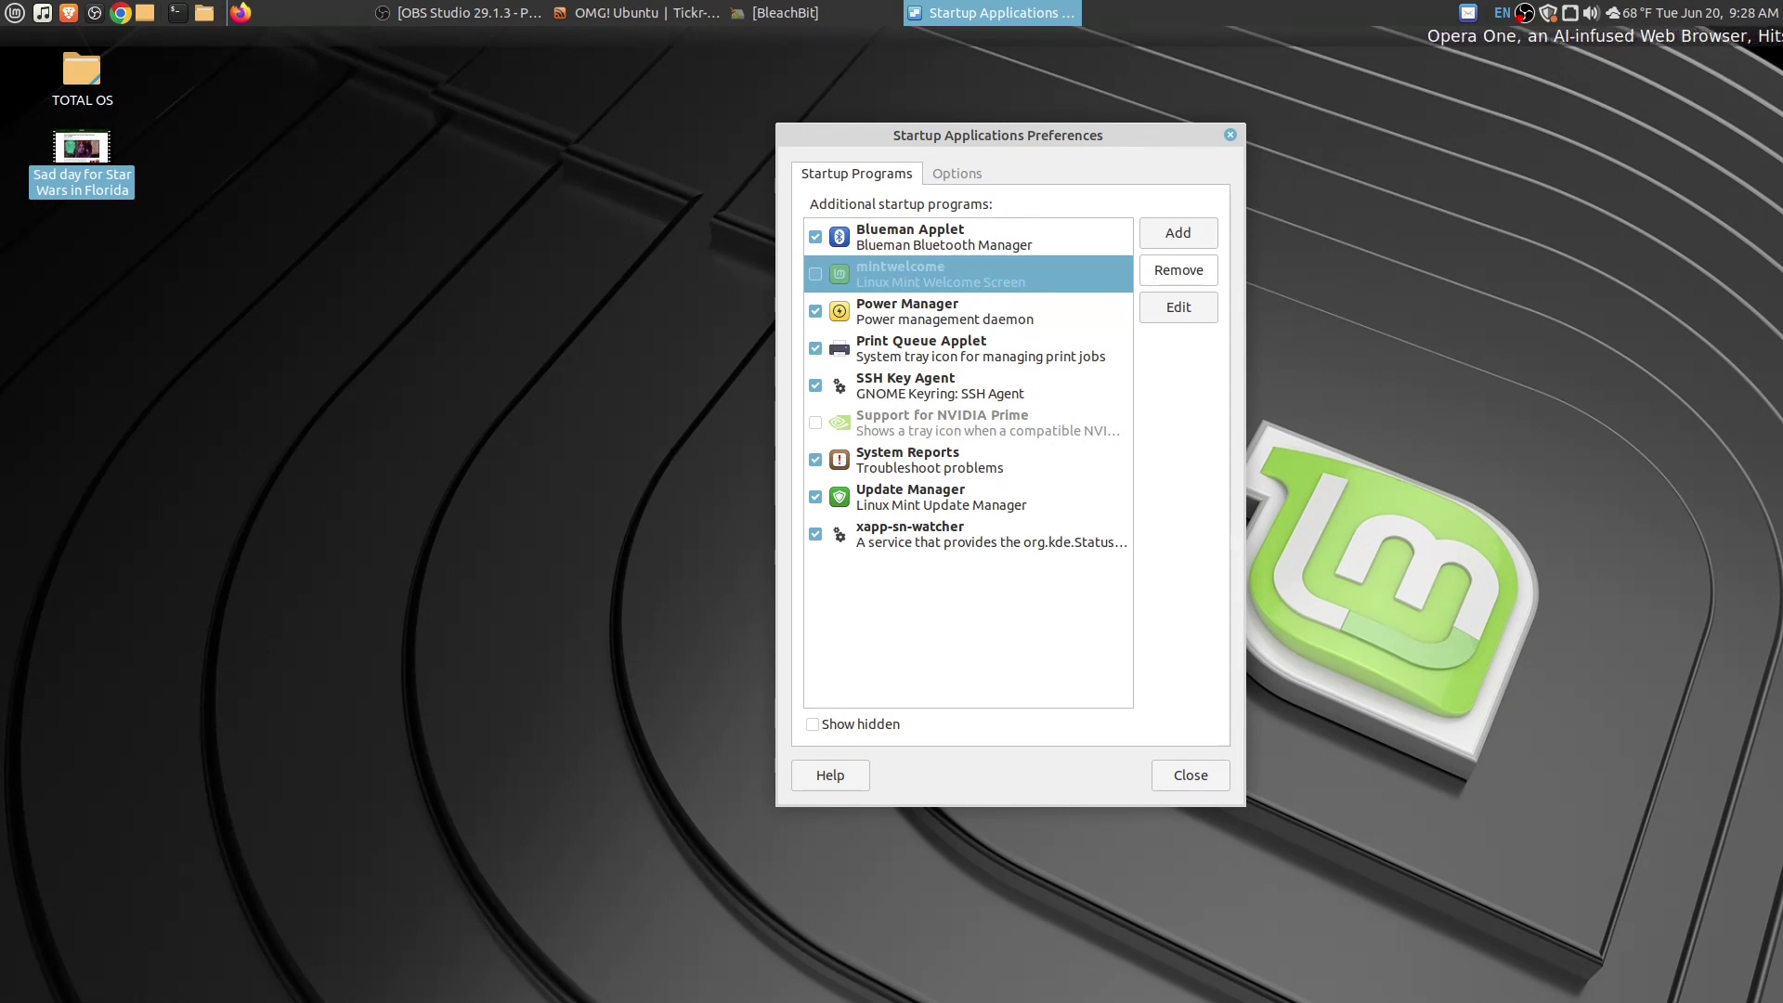
click(1179, 271)
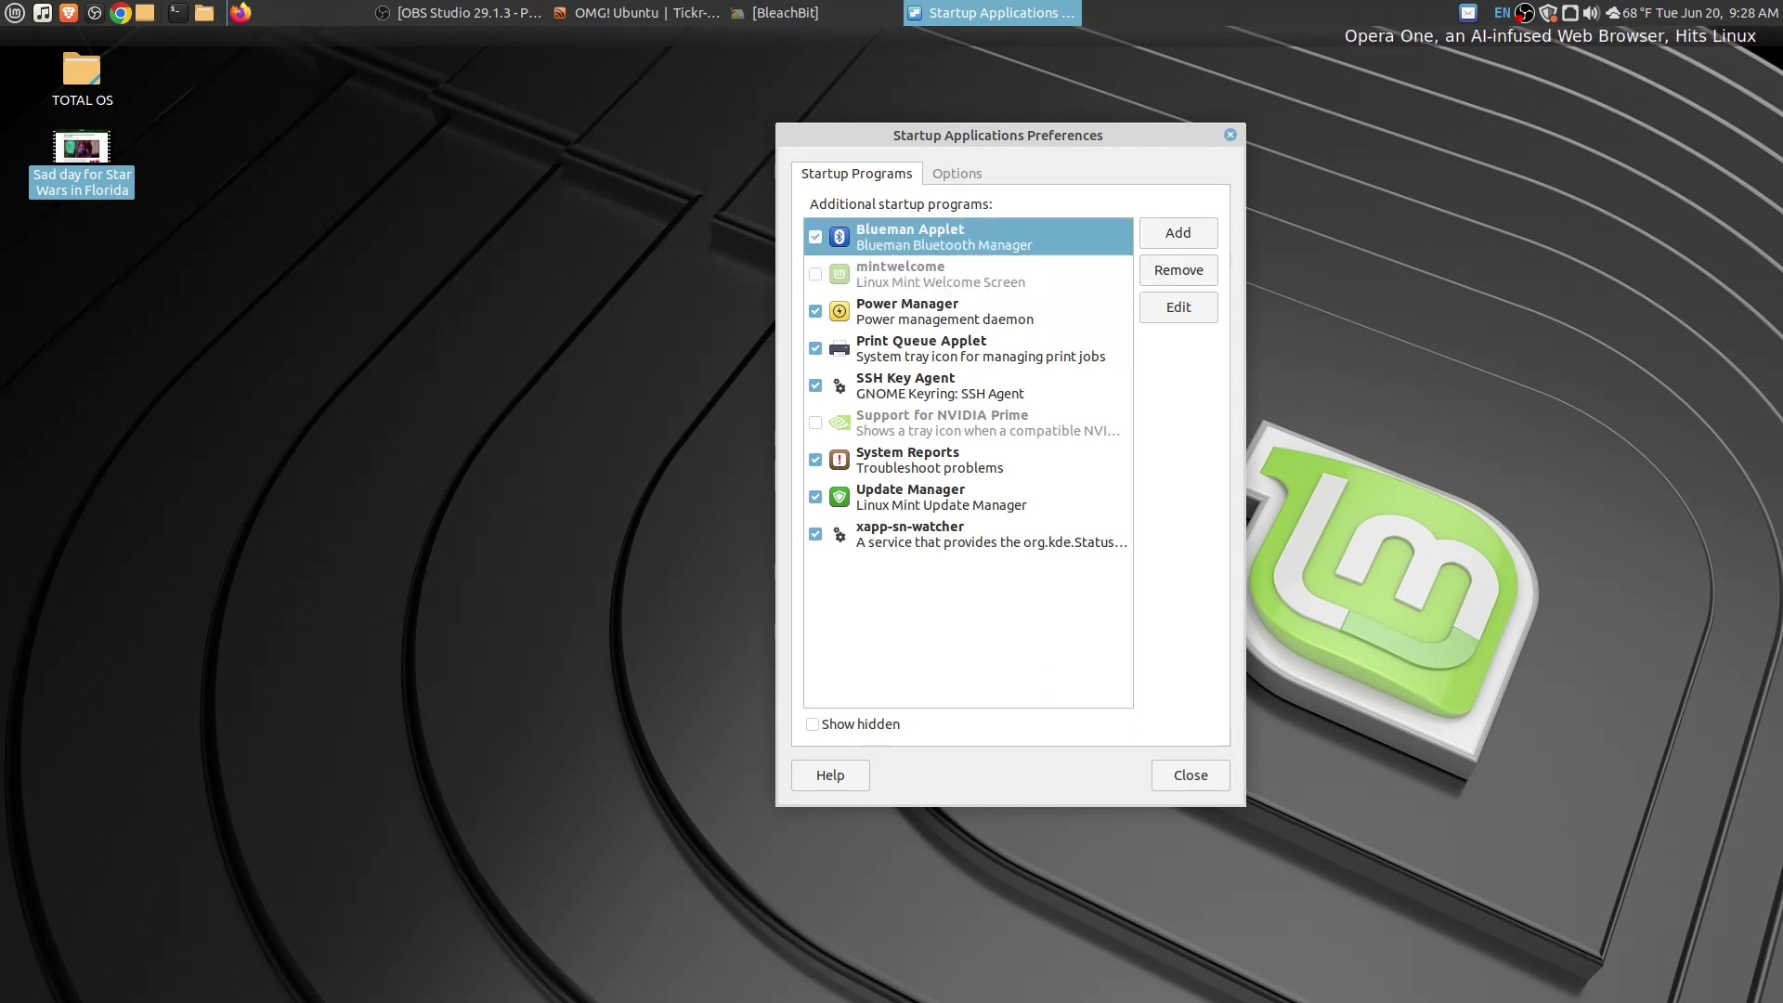
- Disable the Blueman Applet entry in the startup programs and close Startup Applications Preferences
click(1179, 270)
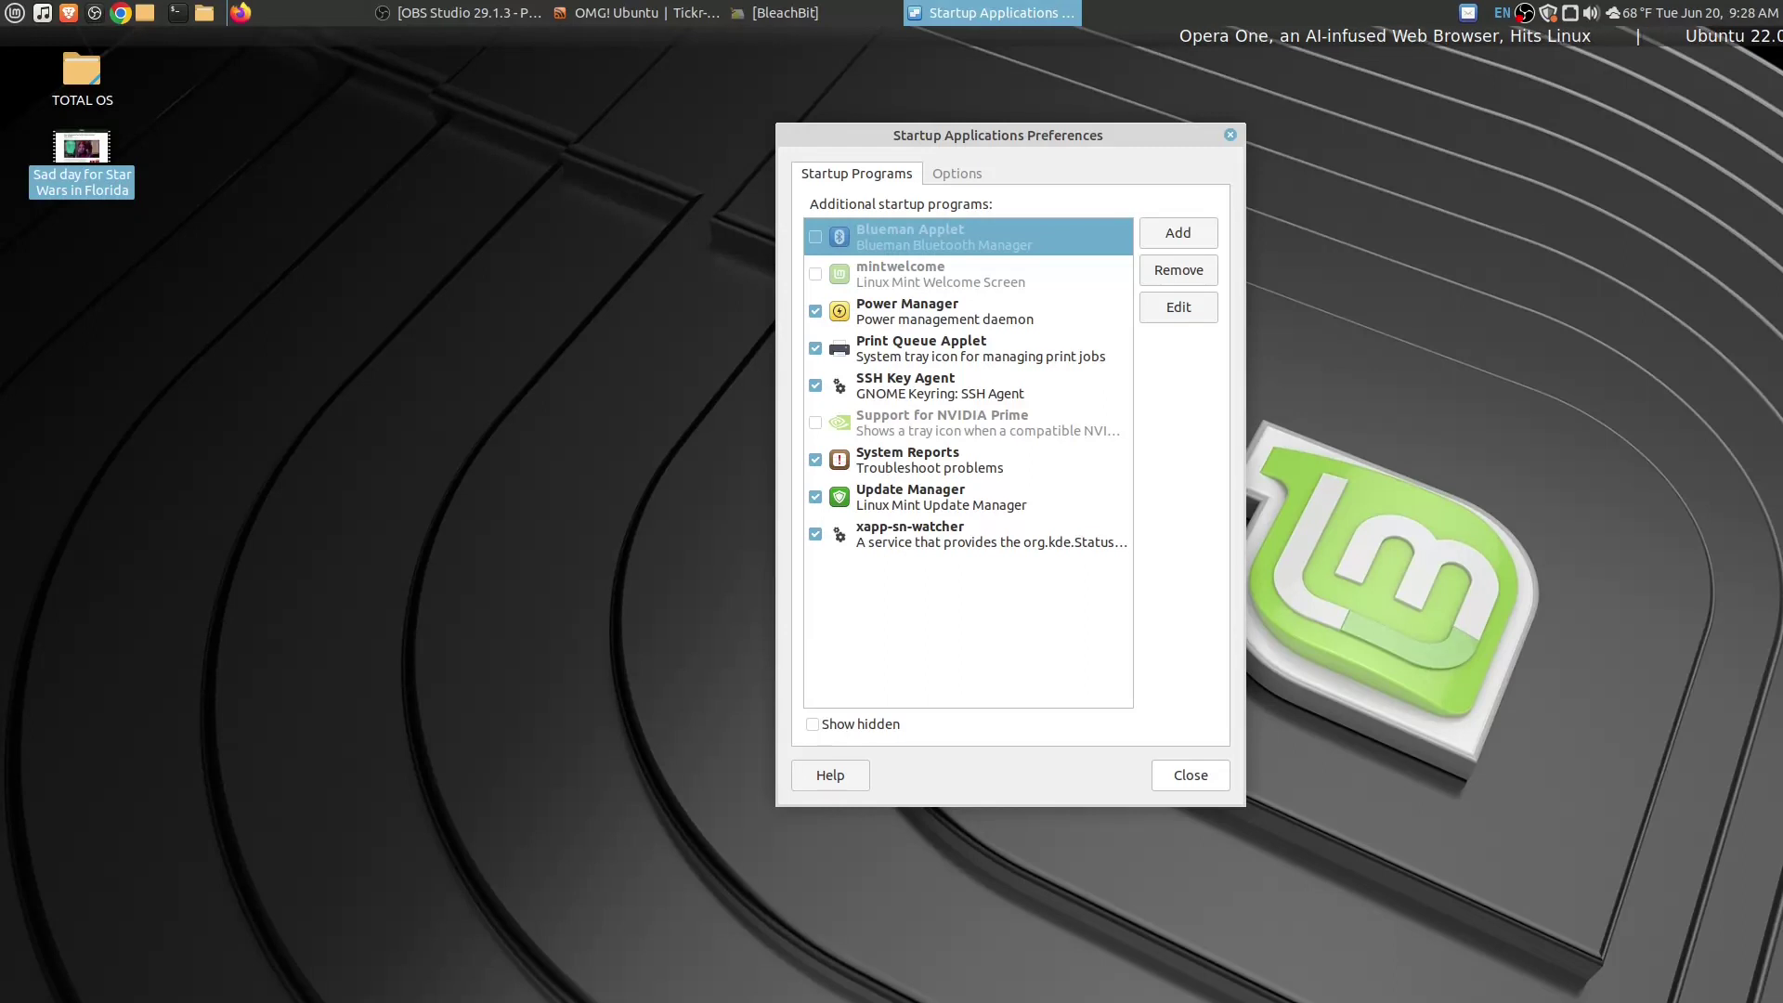
click(1191, 775)
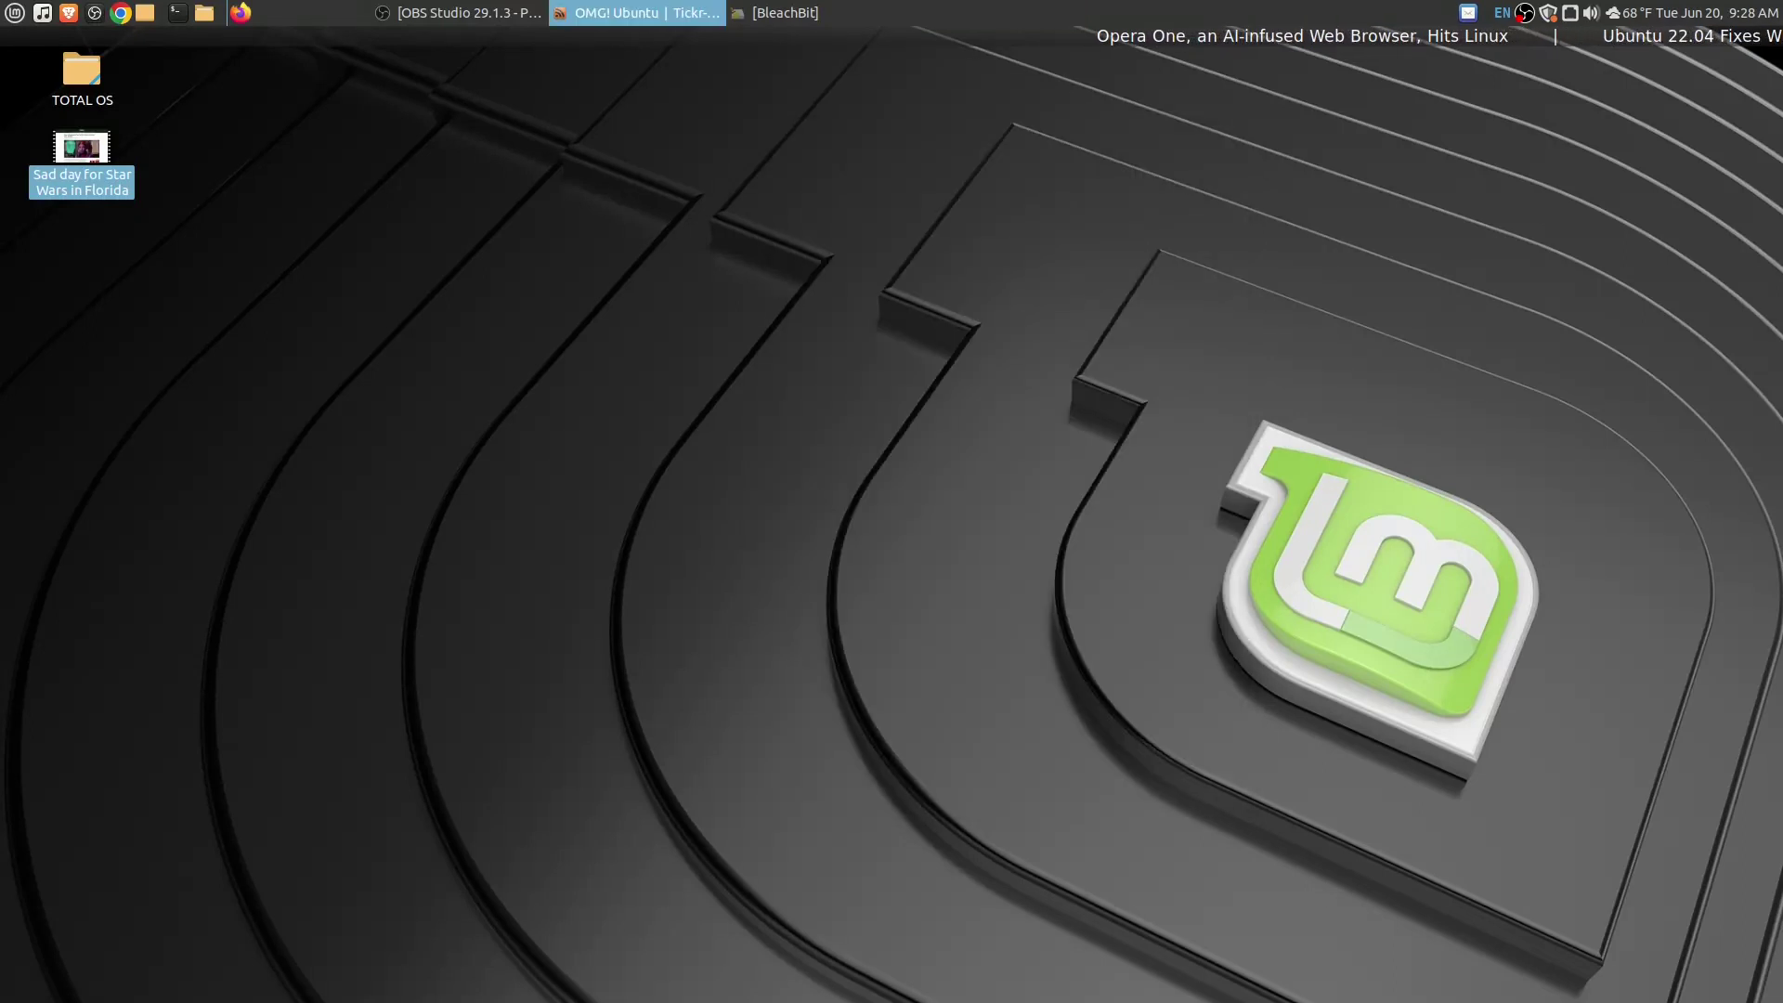
- Open the Welcome Screen from the Preferences applications and look through its First Steps page
click(15, 12)
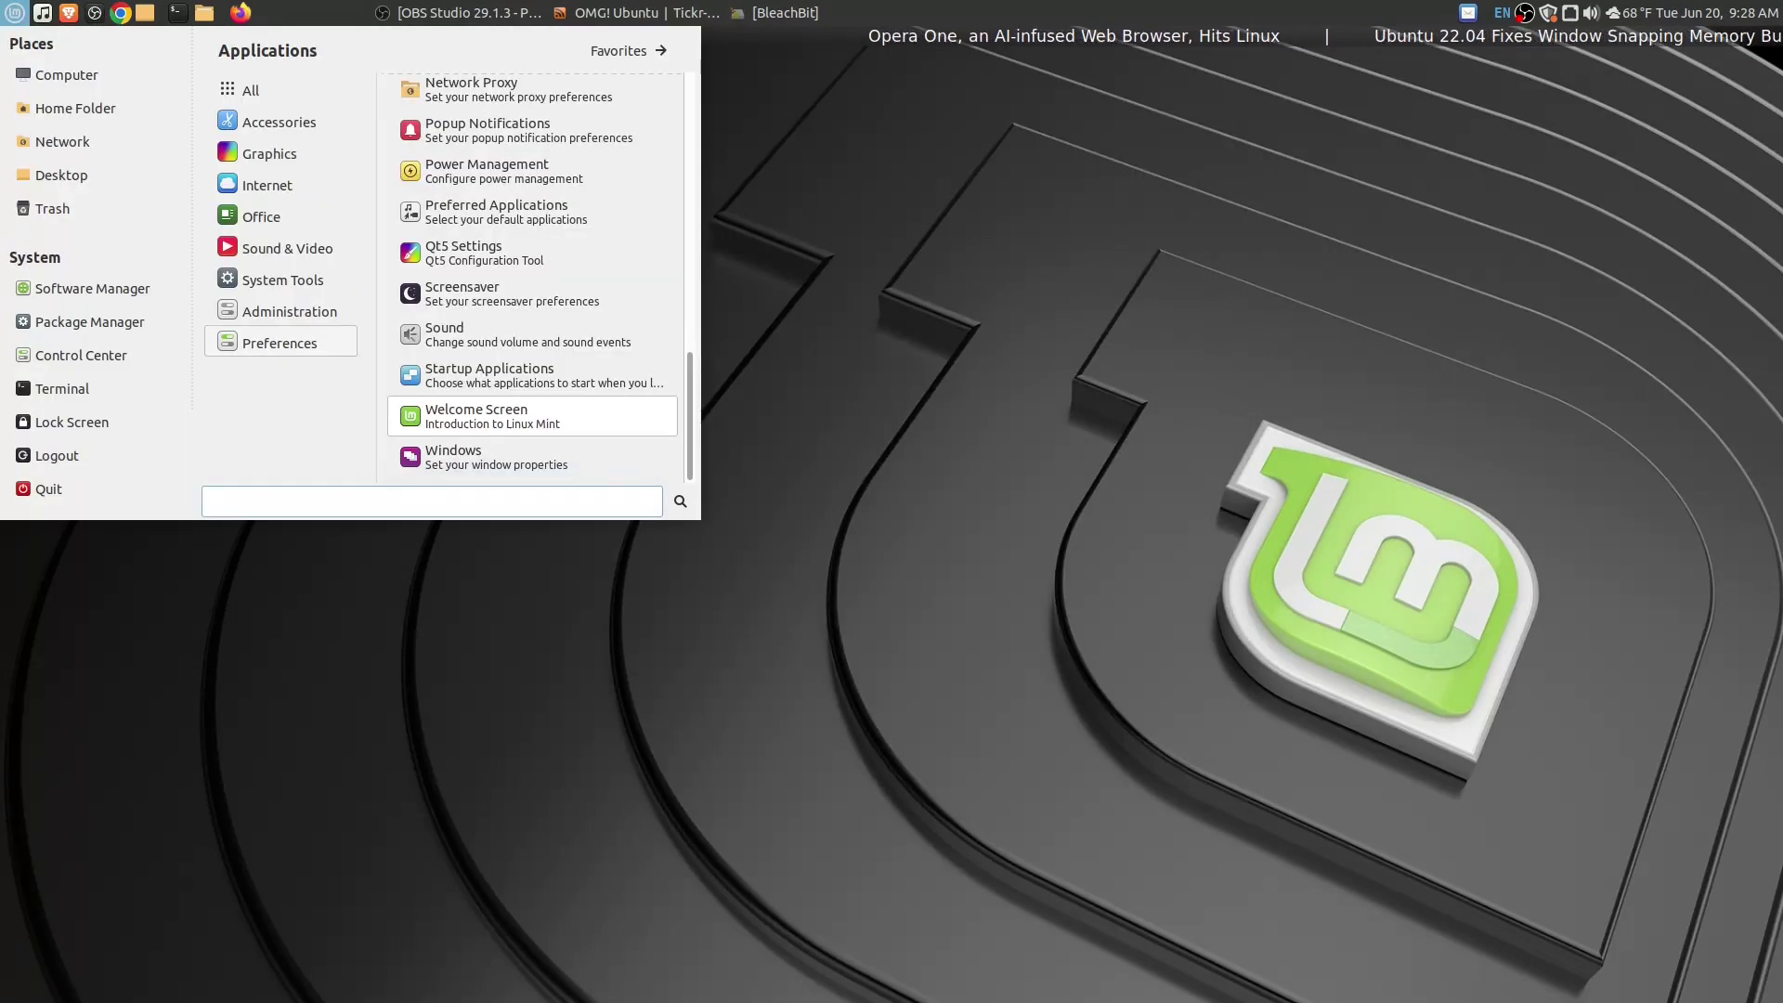
click(532, 416)
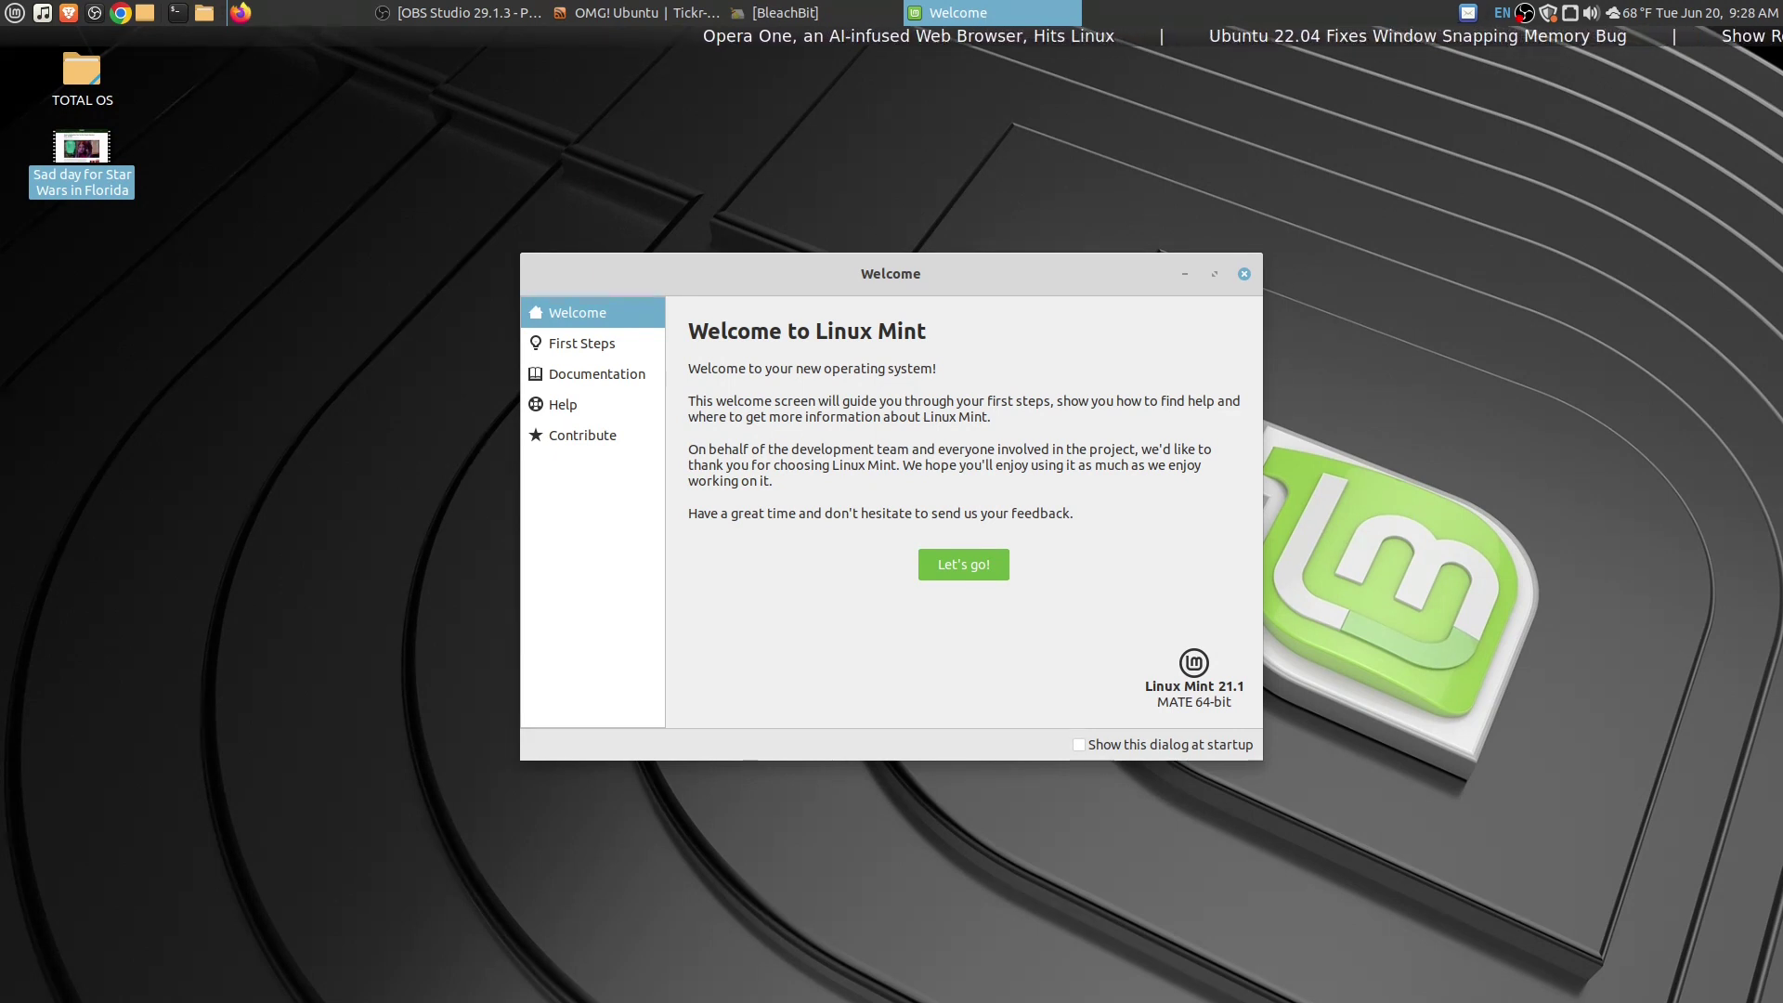
click(593, 344)
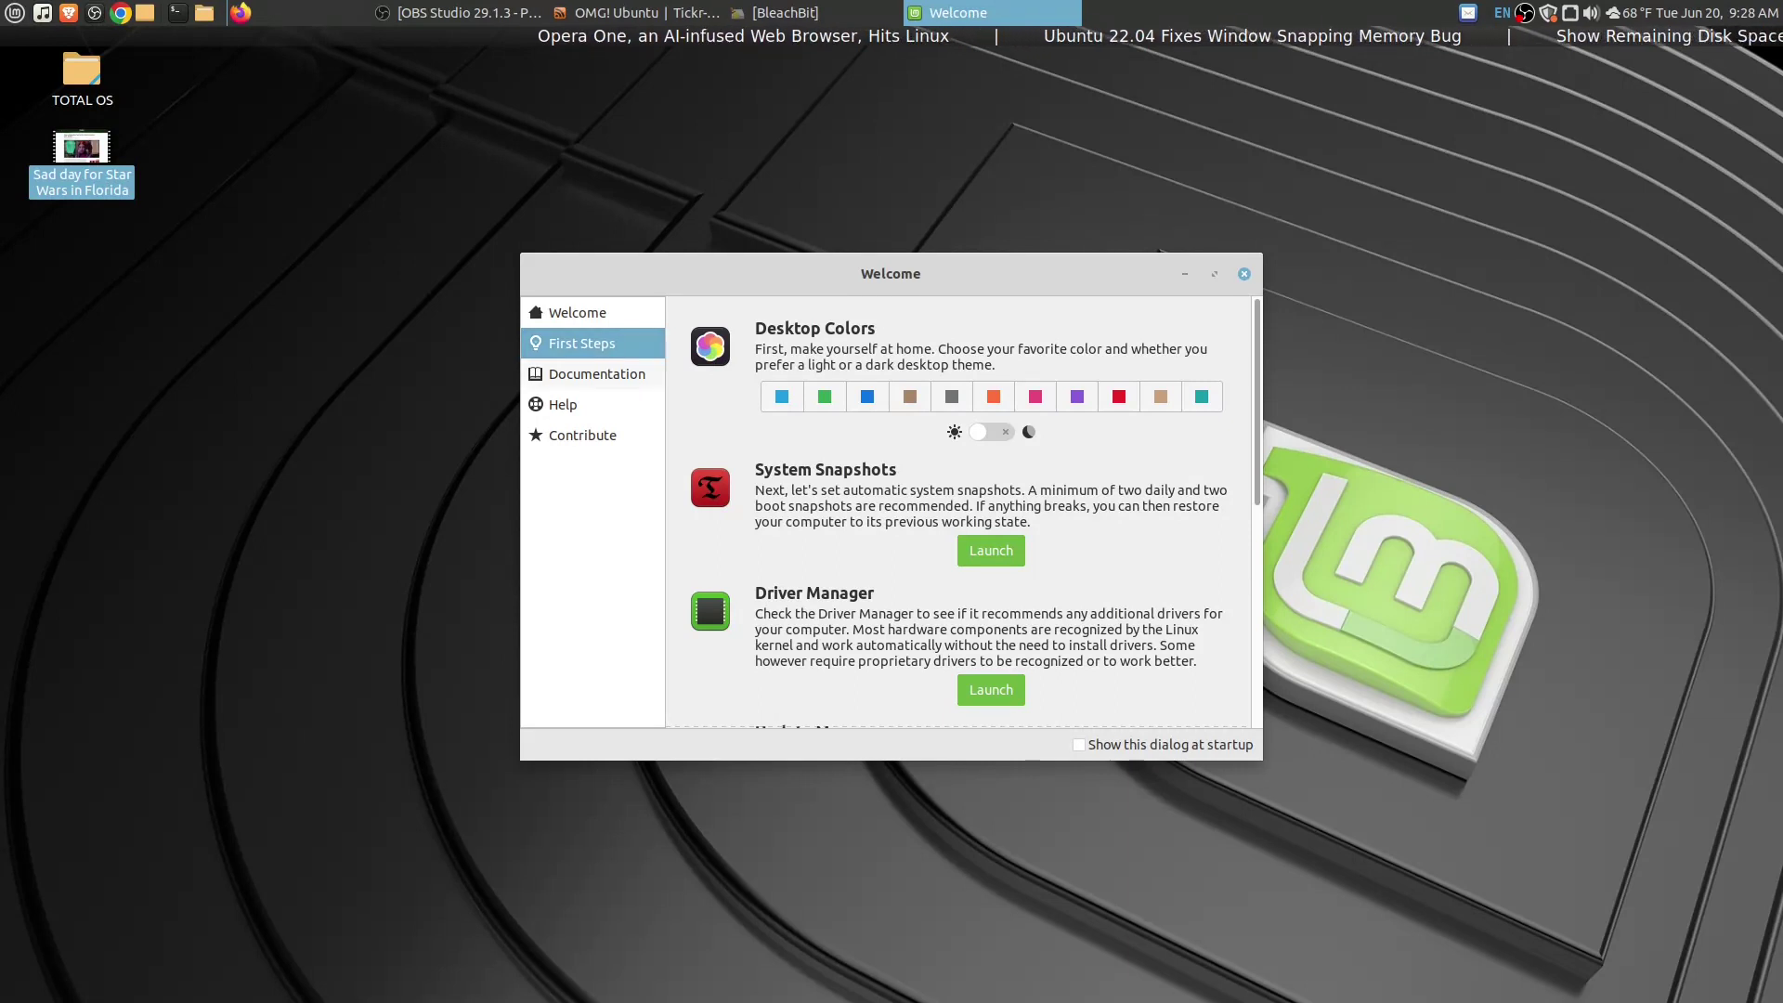
scroll(957, 510, down, 5)
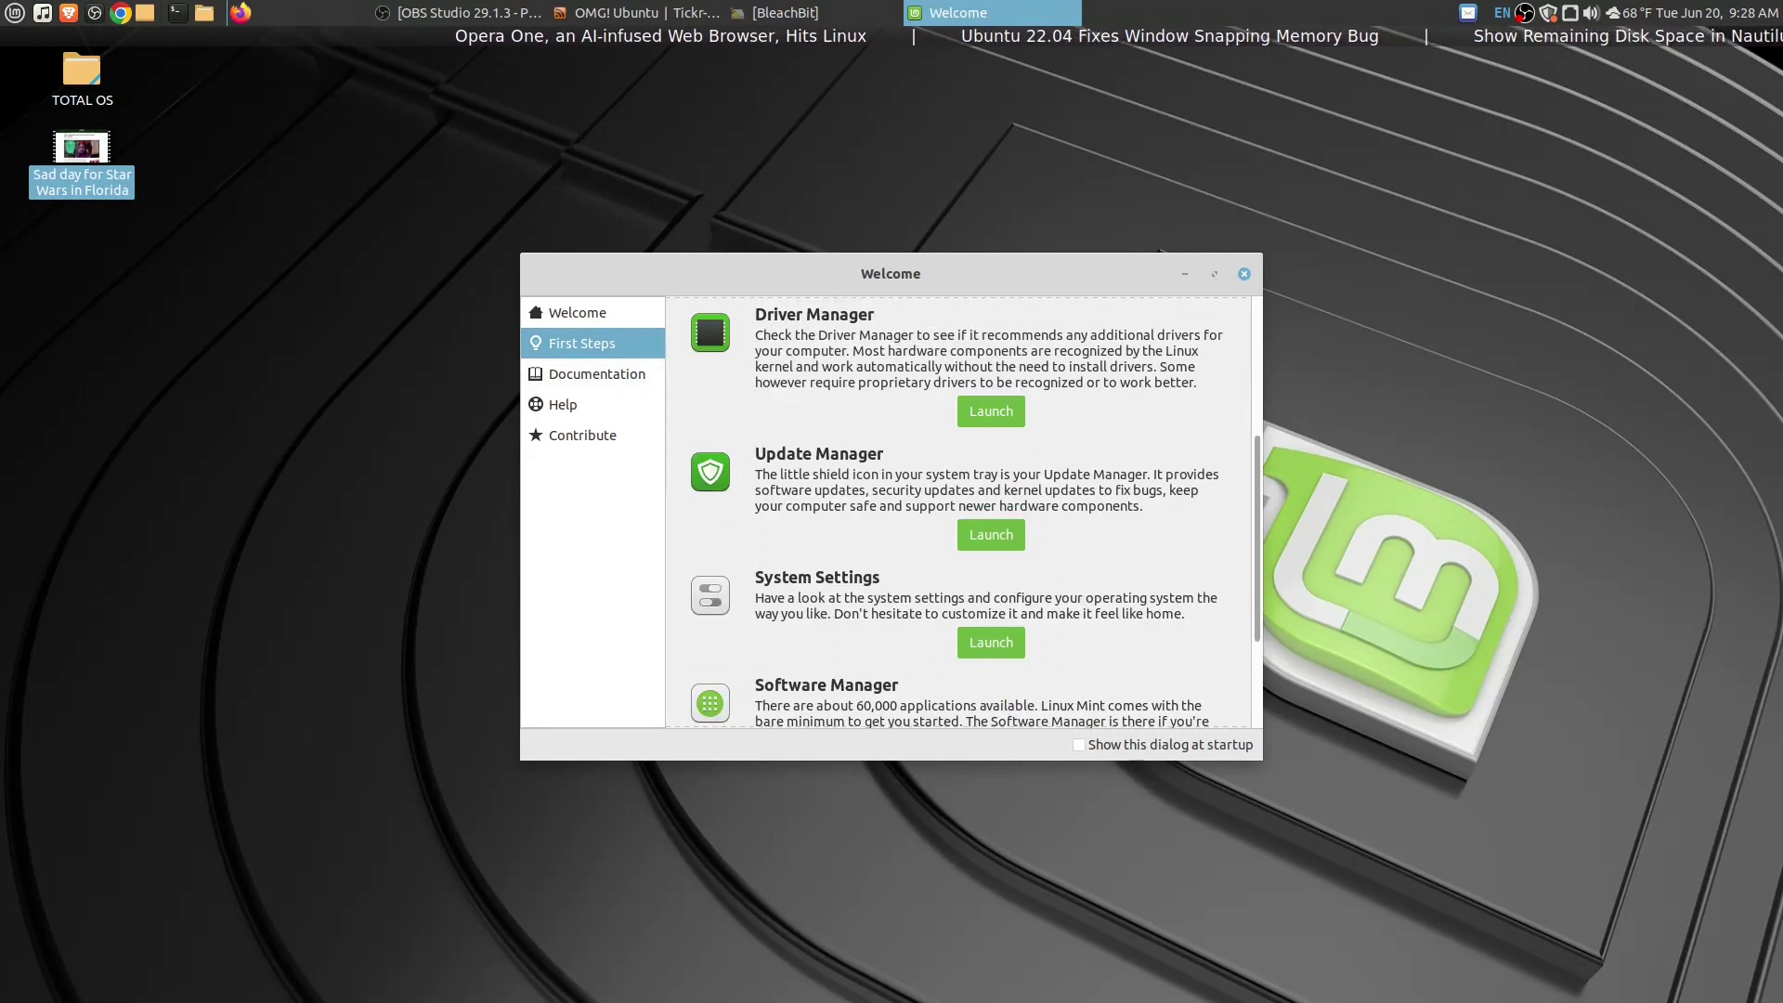
scroll(956, 511, down, 4)
scroll(956, 511, up, 6)
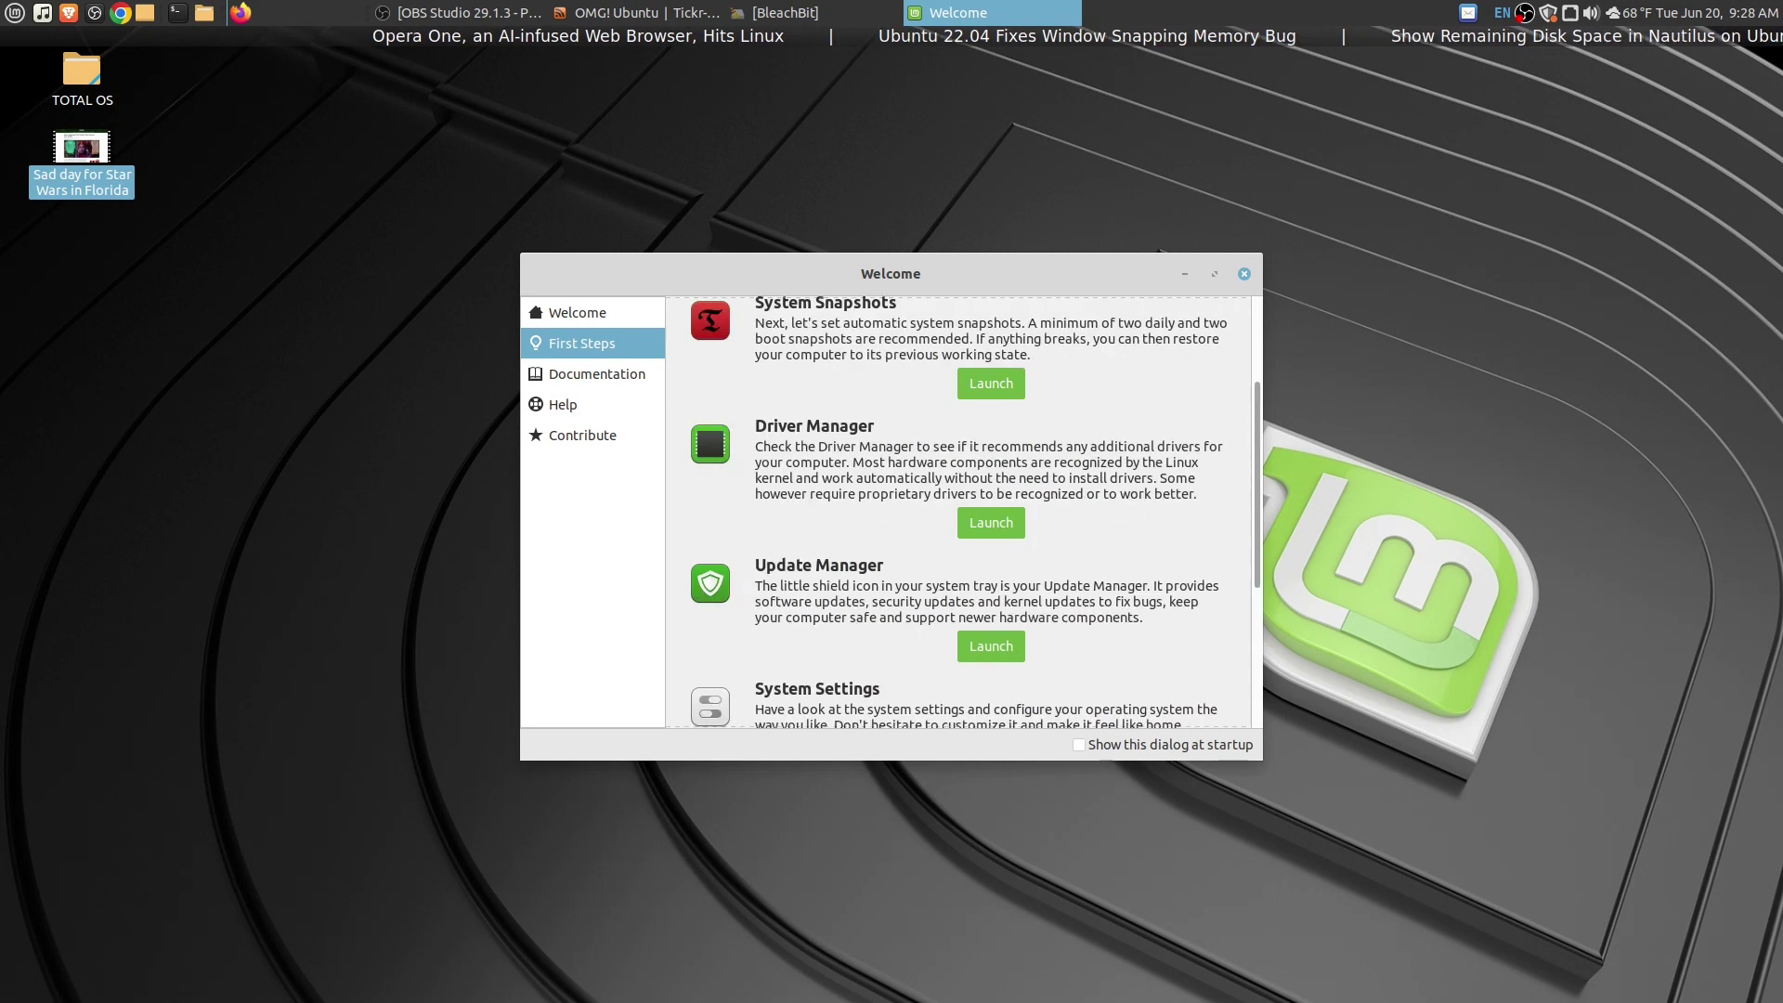
scroll(957, 510, up, 3)
- View the Documentation and Help pages of the Welcome Screen and close it
click(604, 374)
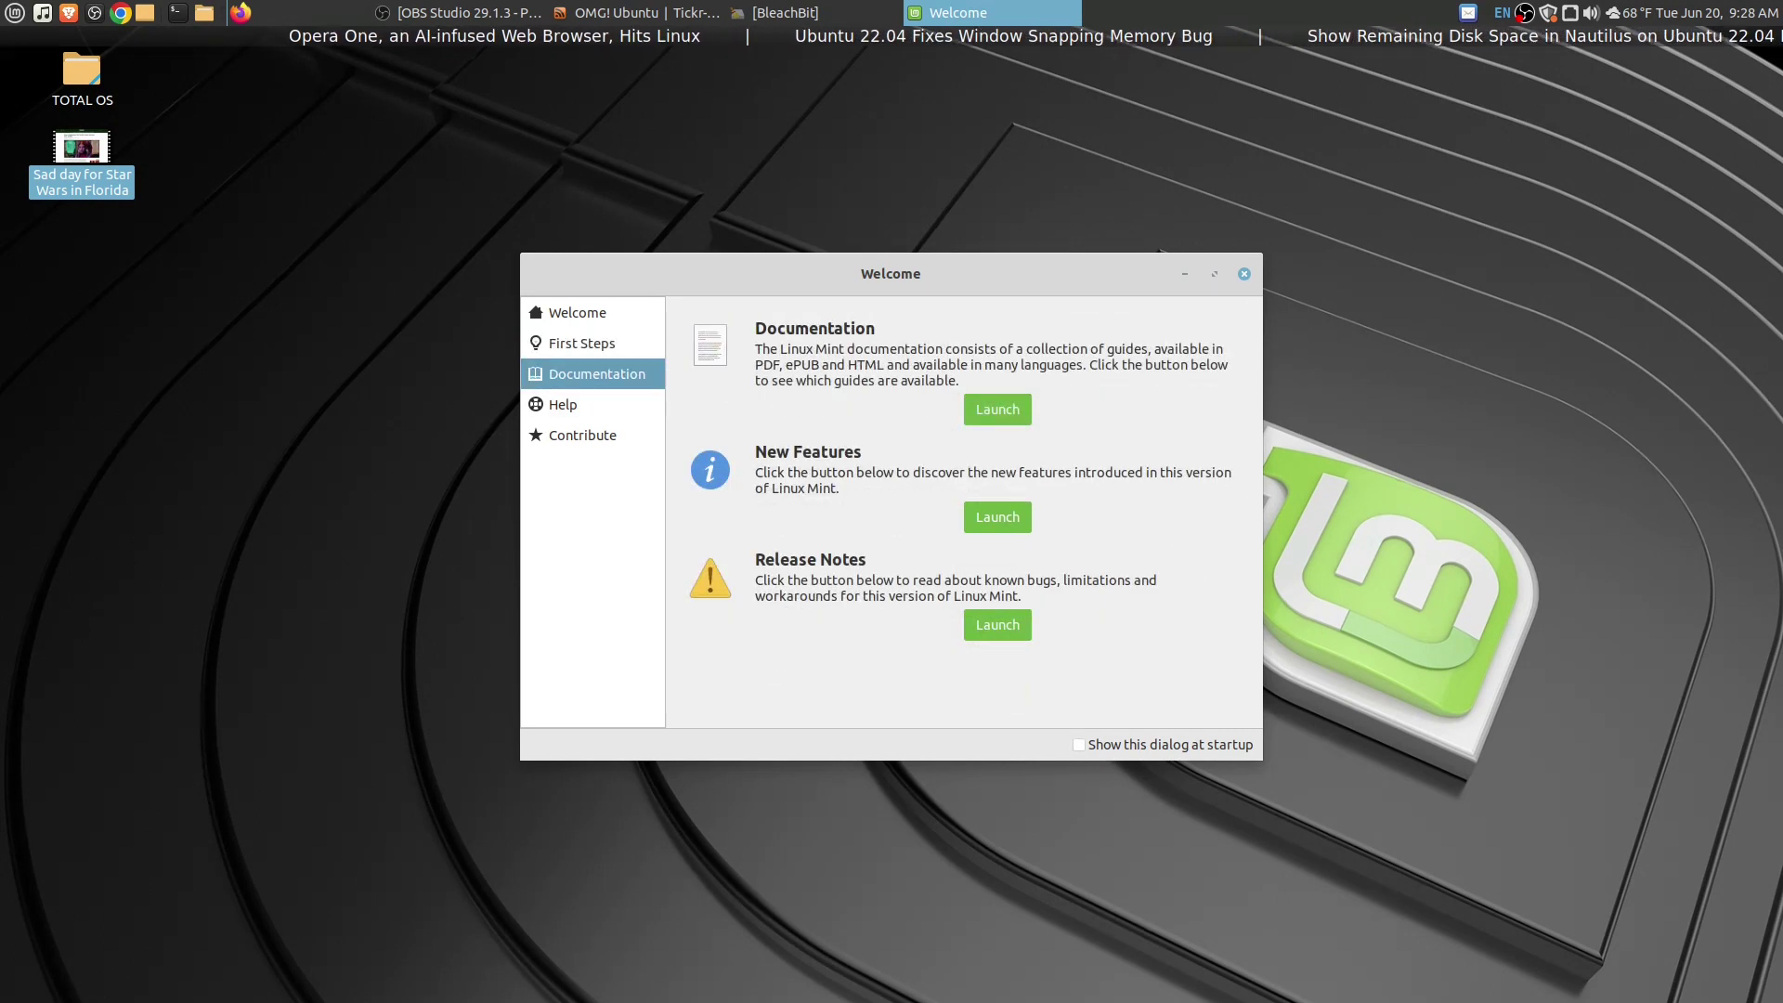
click(595, 405)
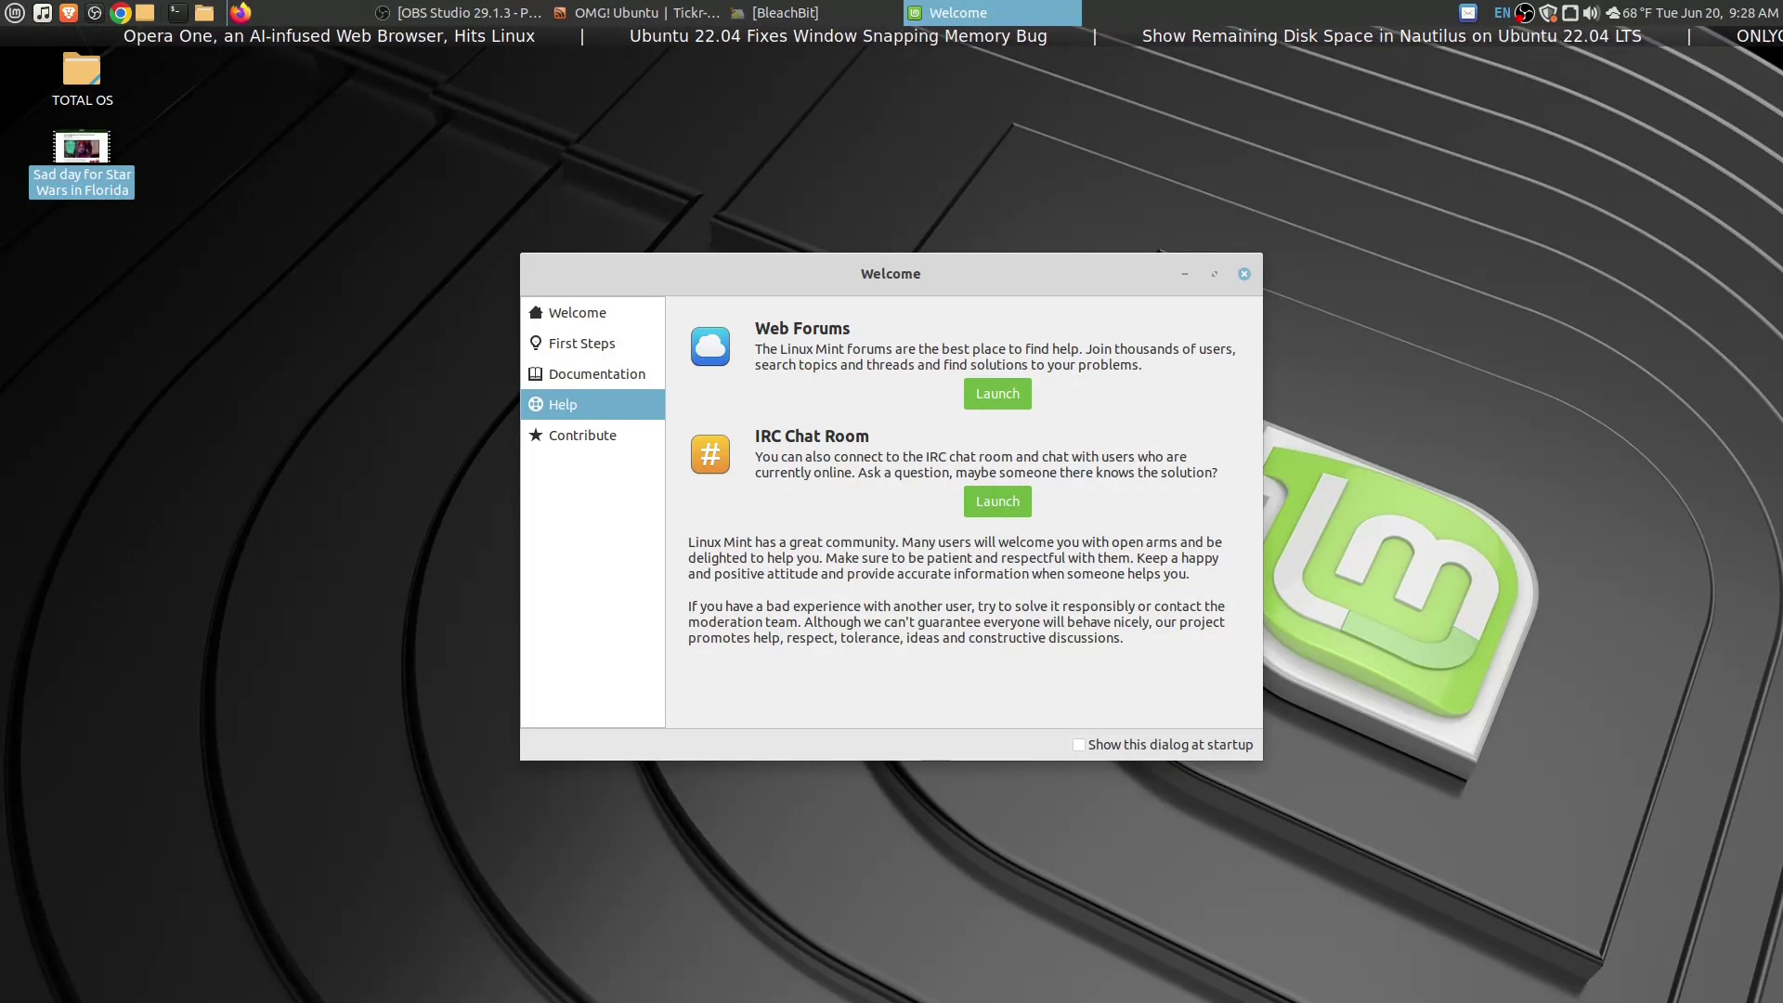
key(alt+F4)
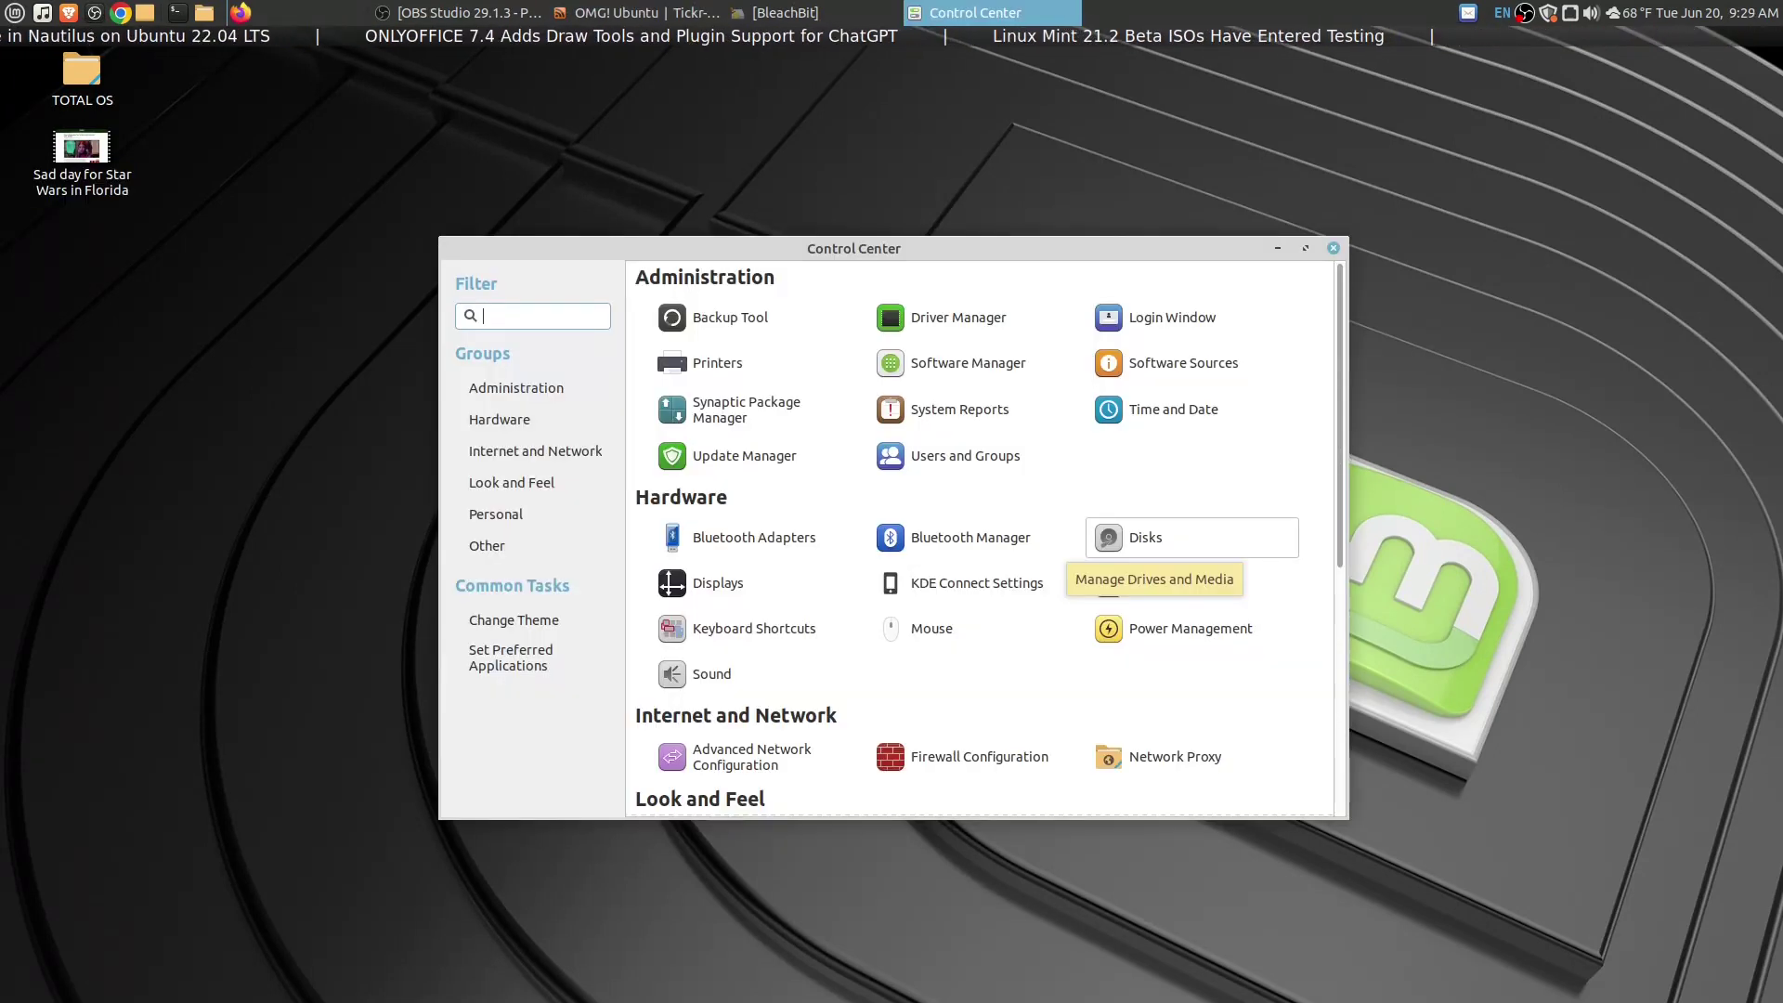
- Look through all Control Center groups with its window maximized, and close the Control Center
scroll(1152, 548, down, 5)
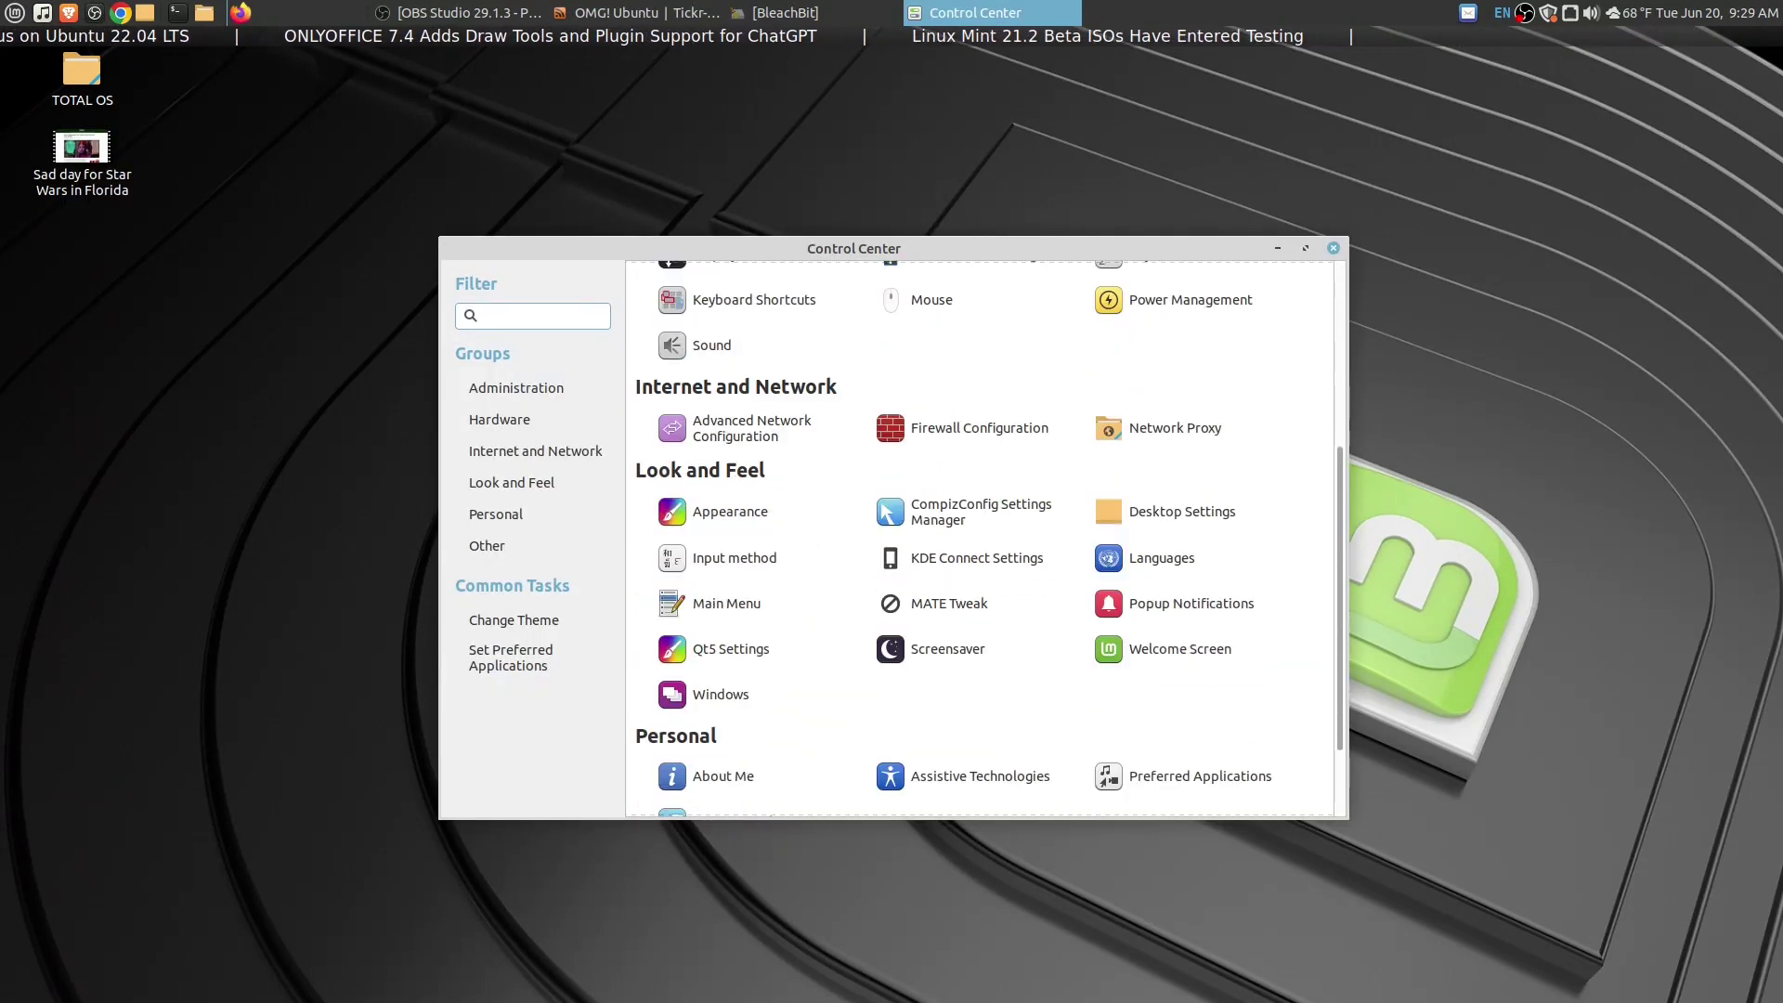
scroll(1151, 538, down, 2)
click(1306, 248)
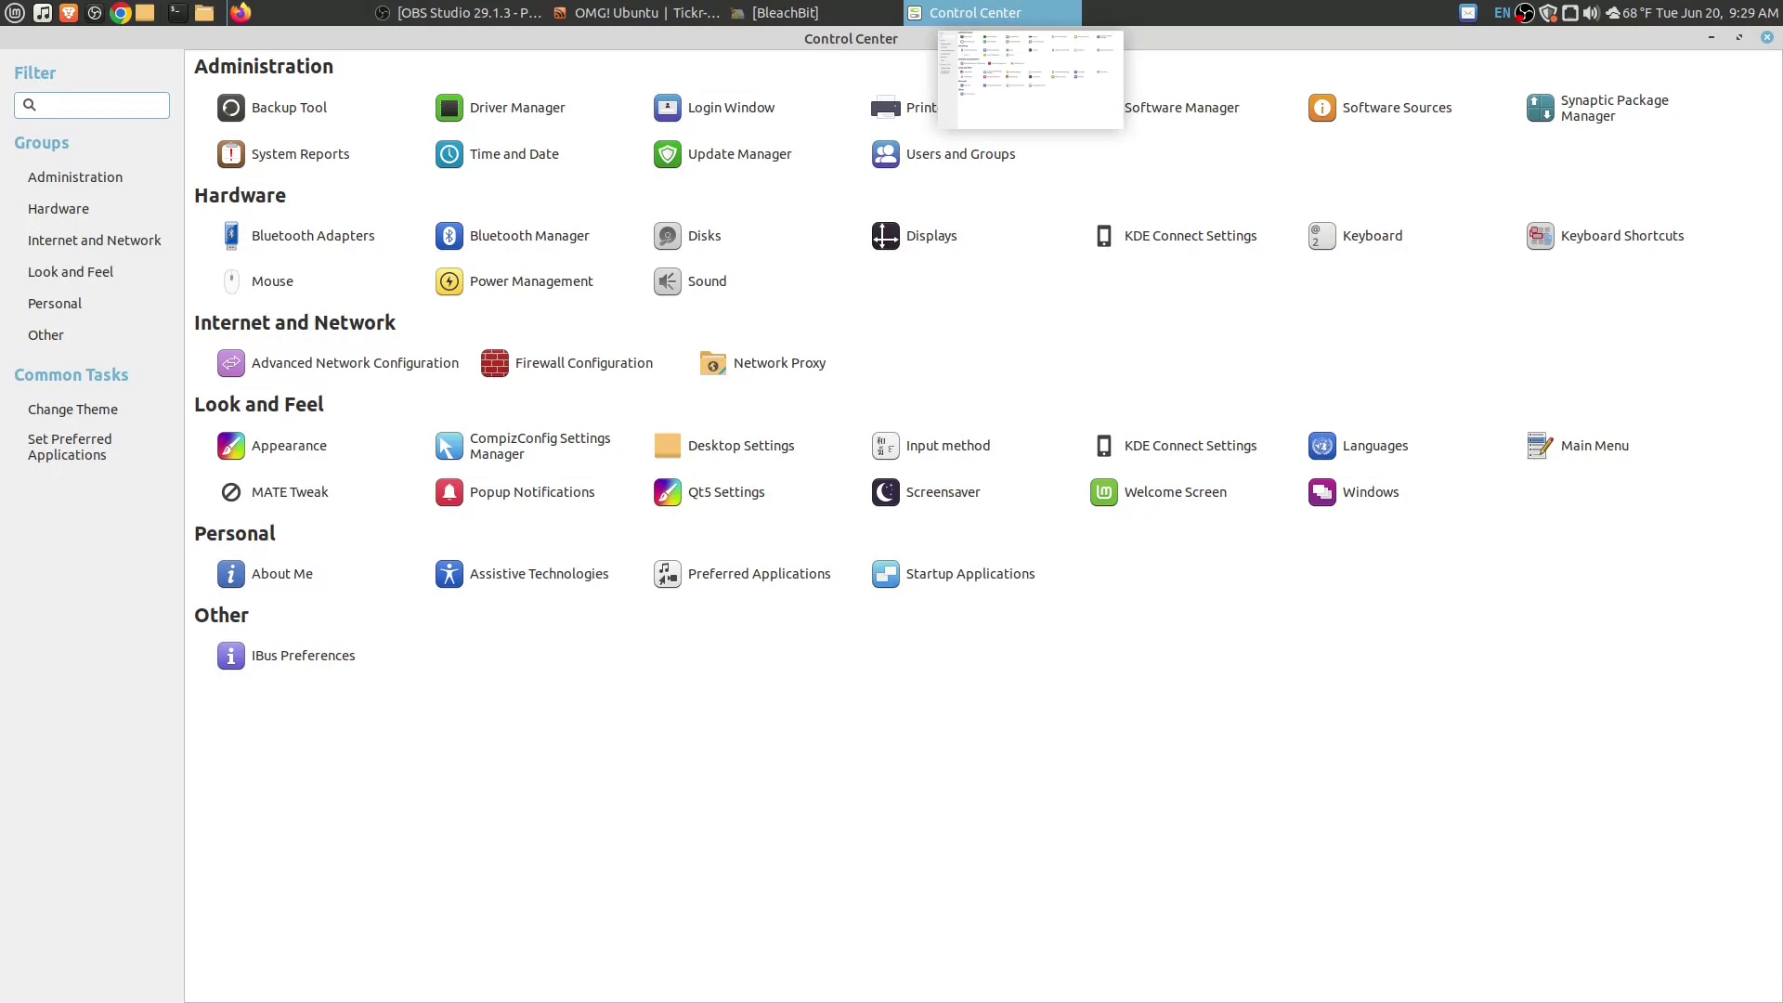
right_click(992, 13)
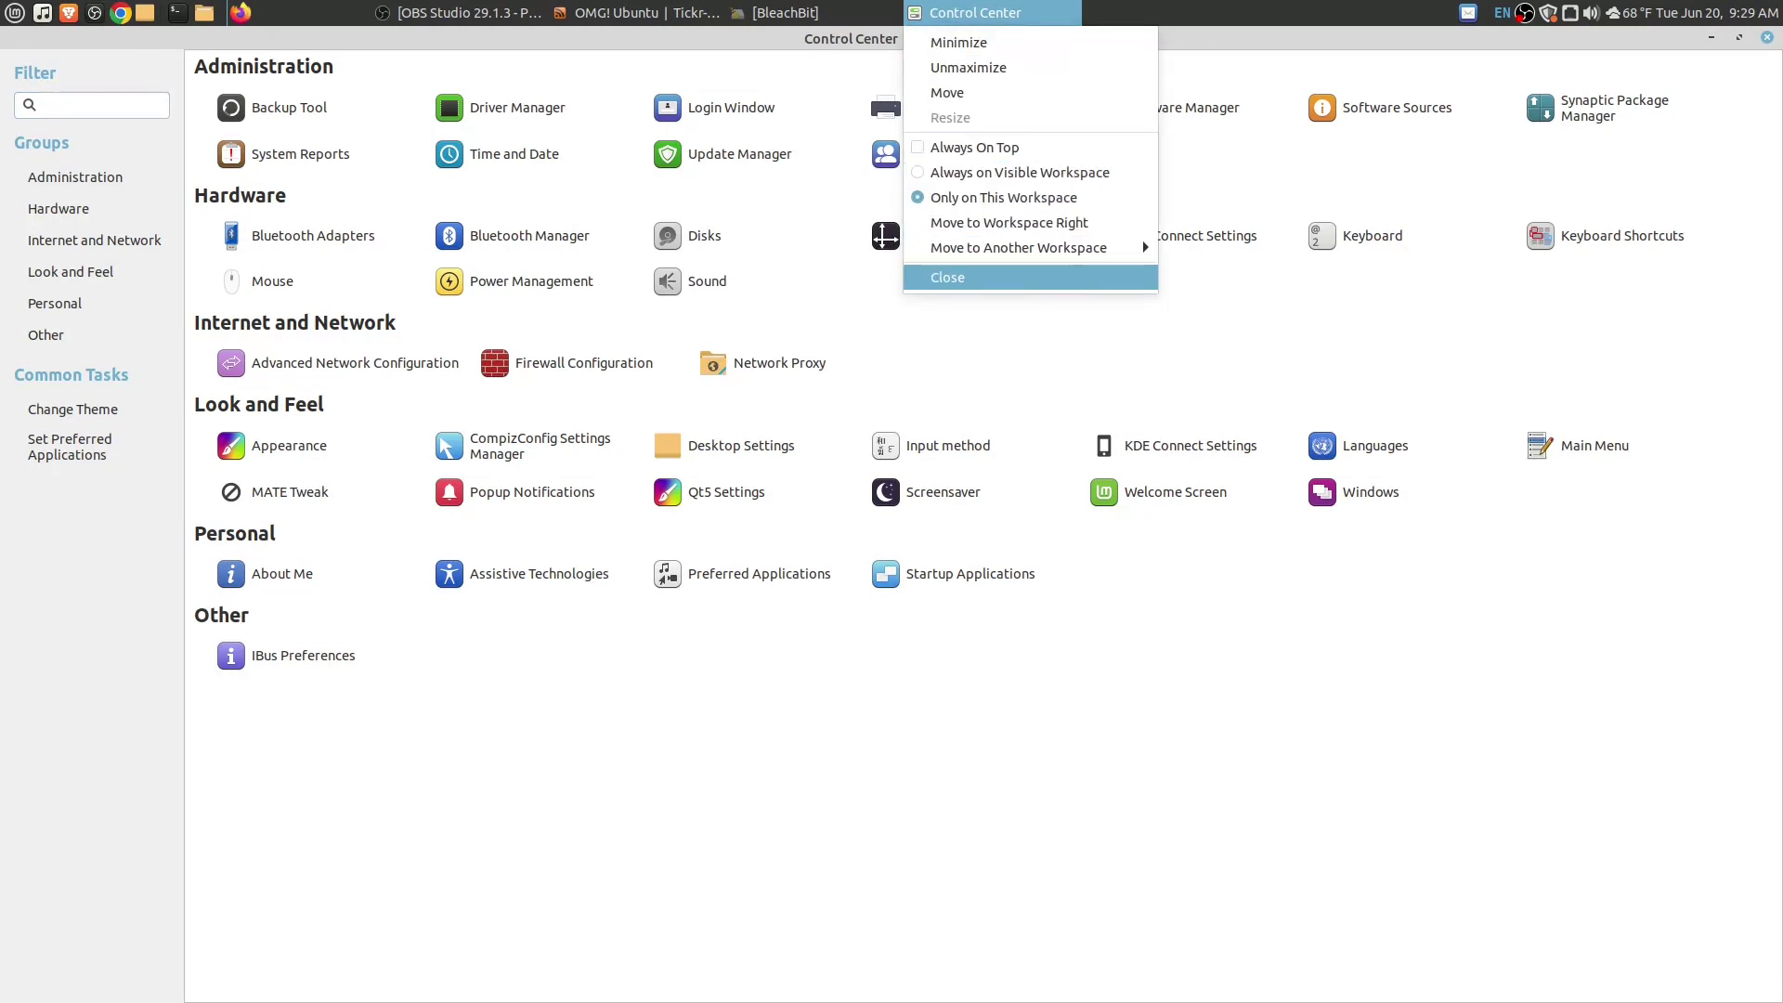
click(957, 277)
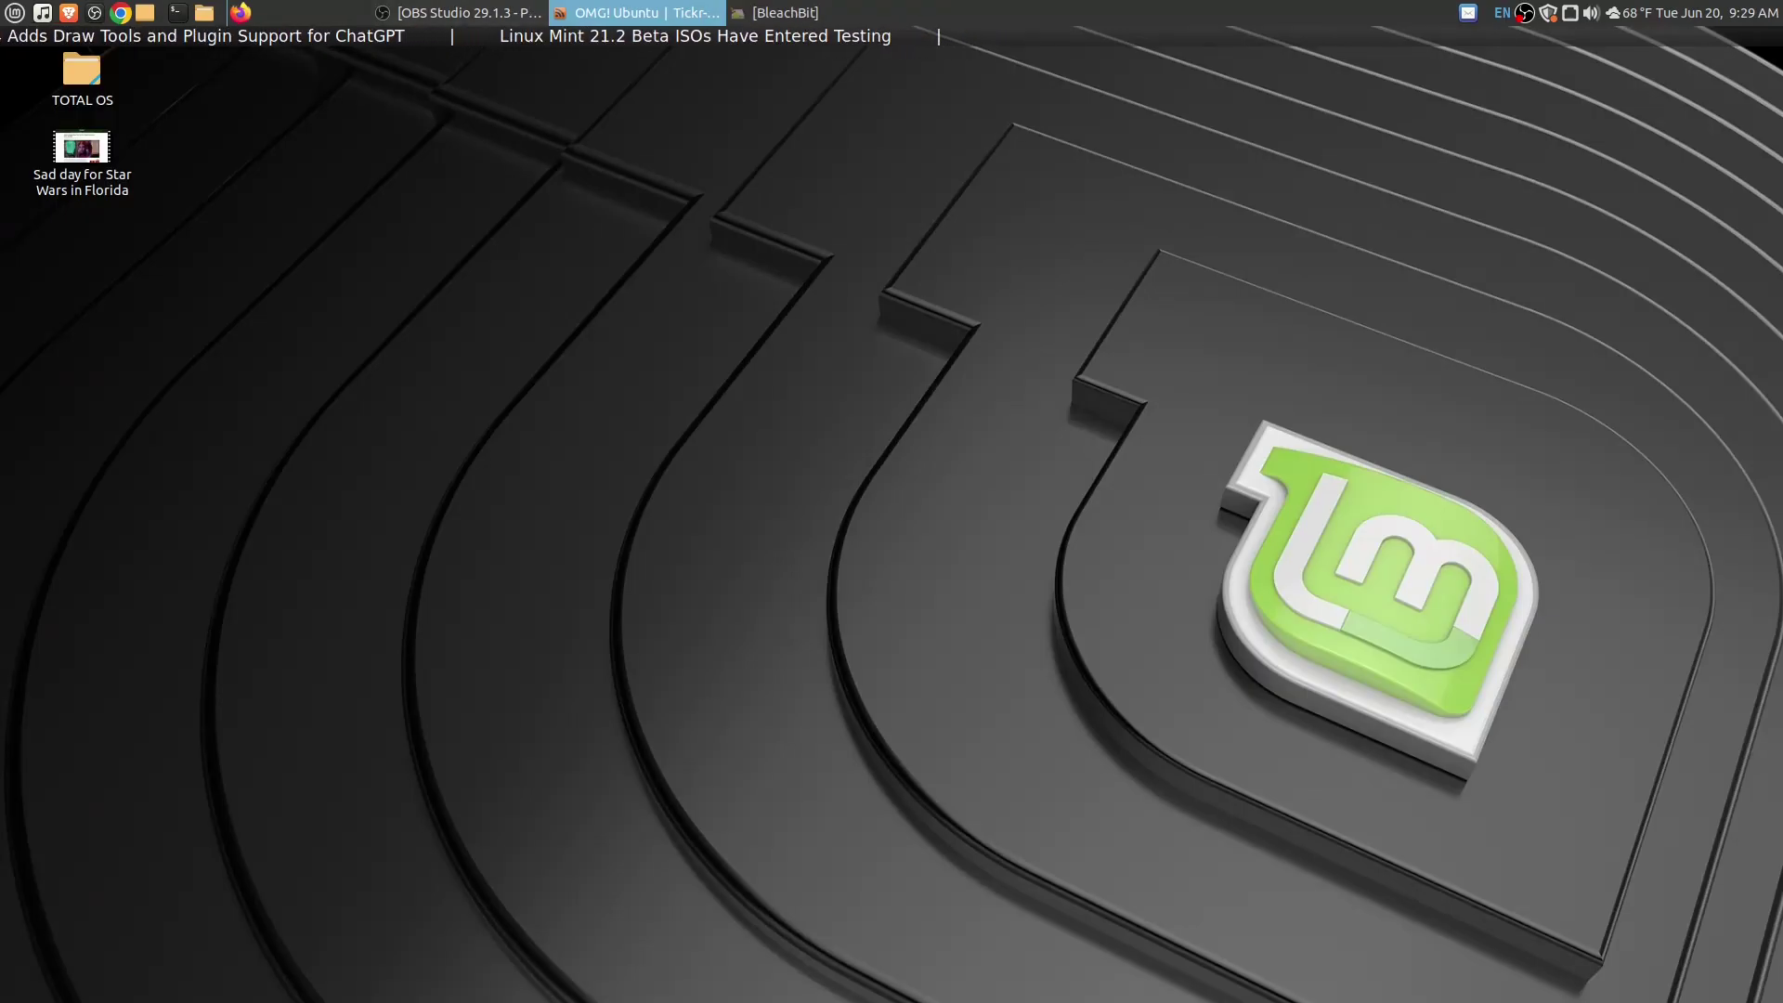
- Switch to the OBS Studio window
click(460, 13)
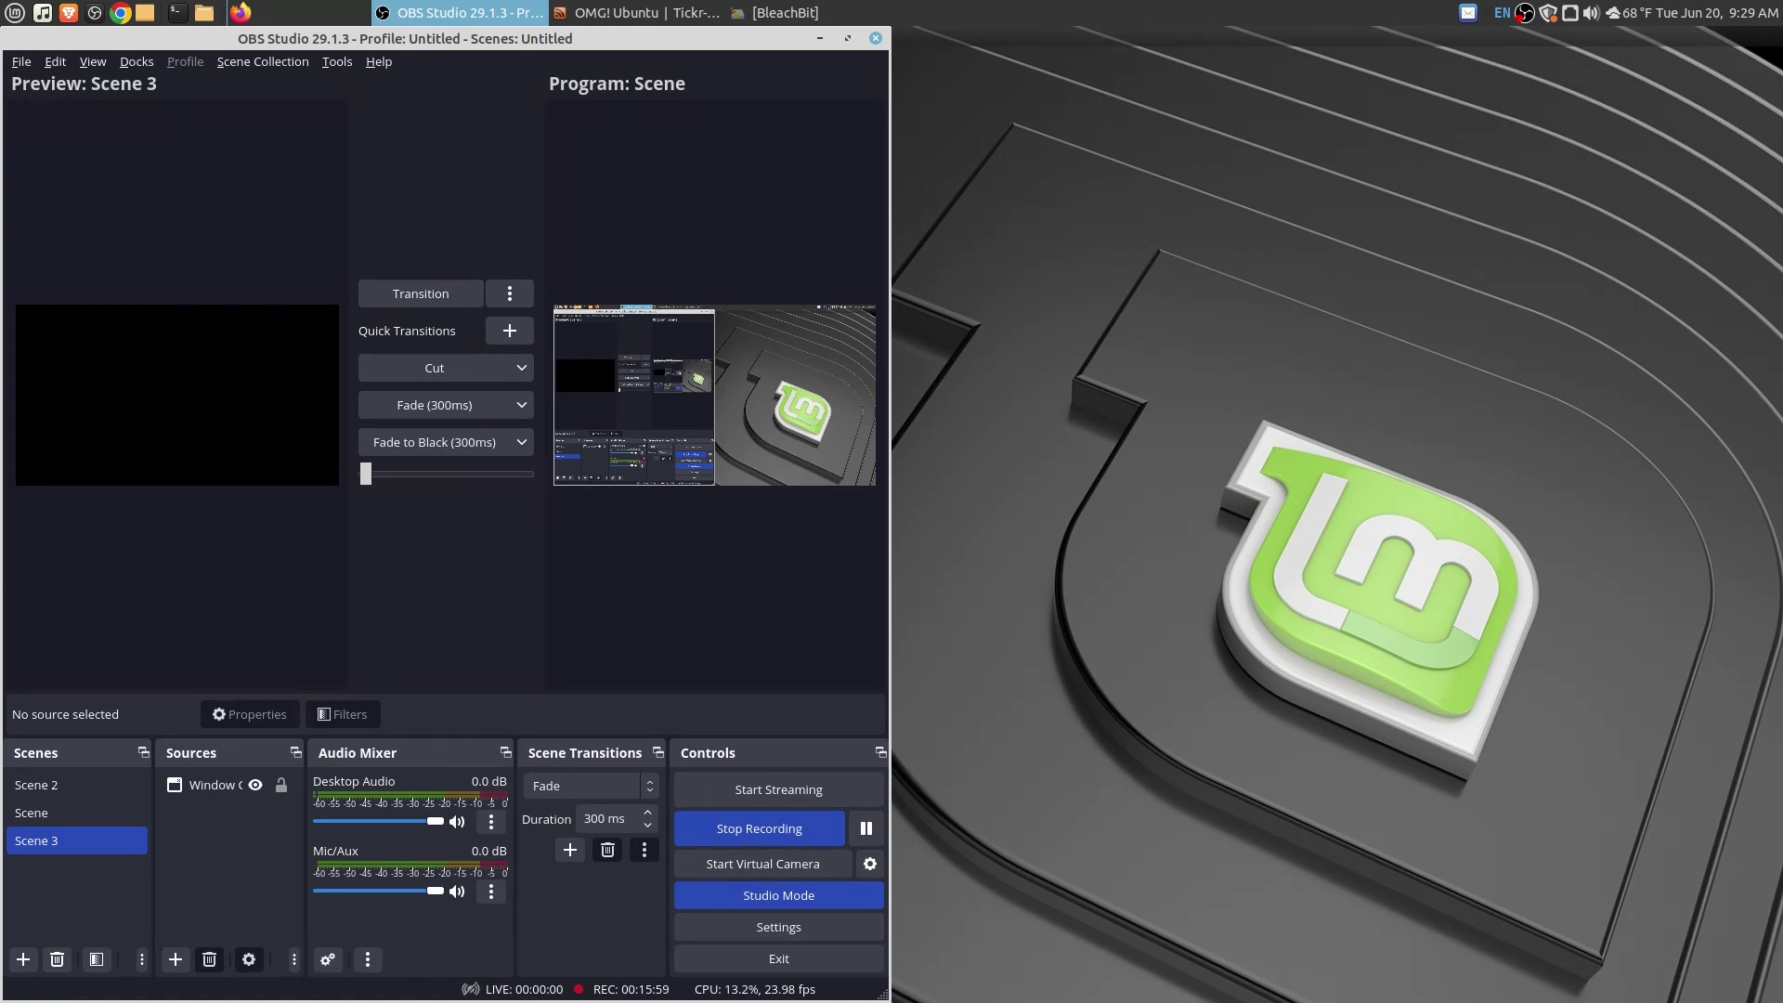